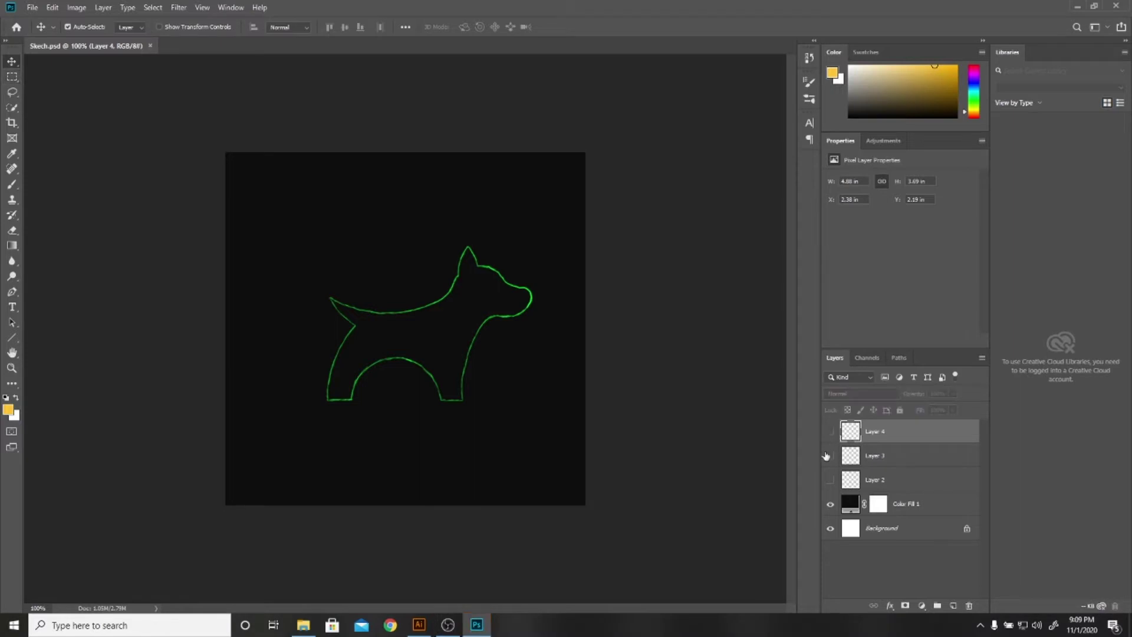
Toggle the green, blue and rough white sketch layers to compare the dog outline stages
click(830, 431)
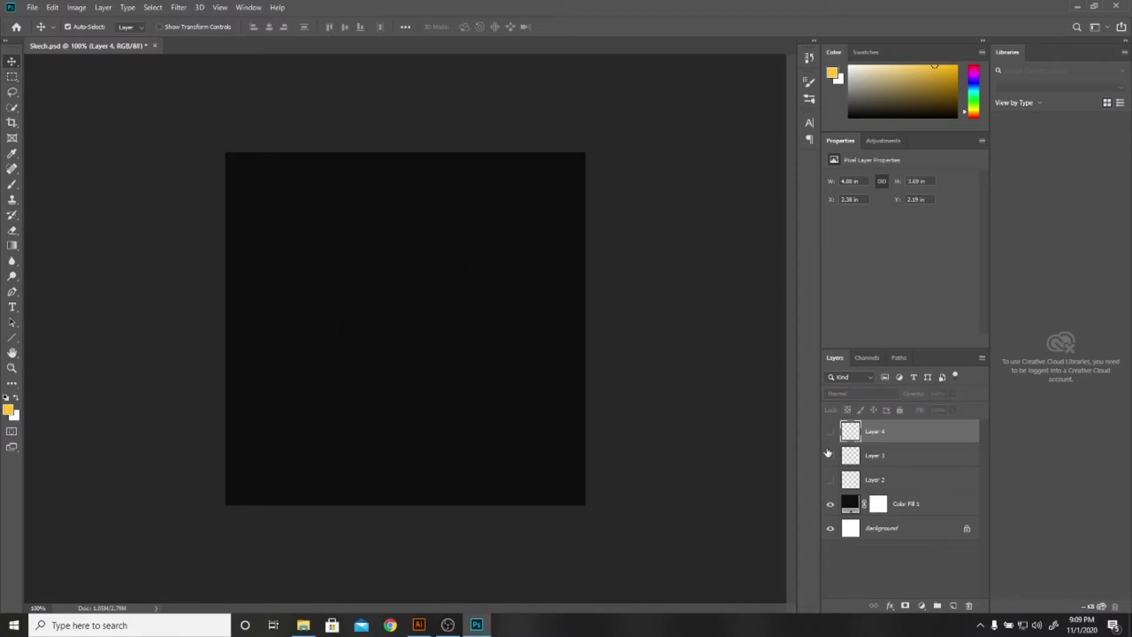
click(831, 480)
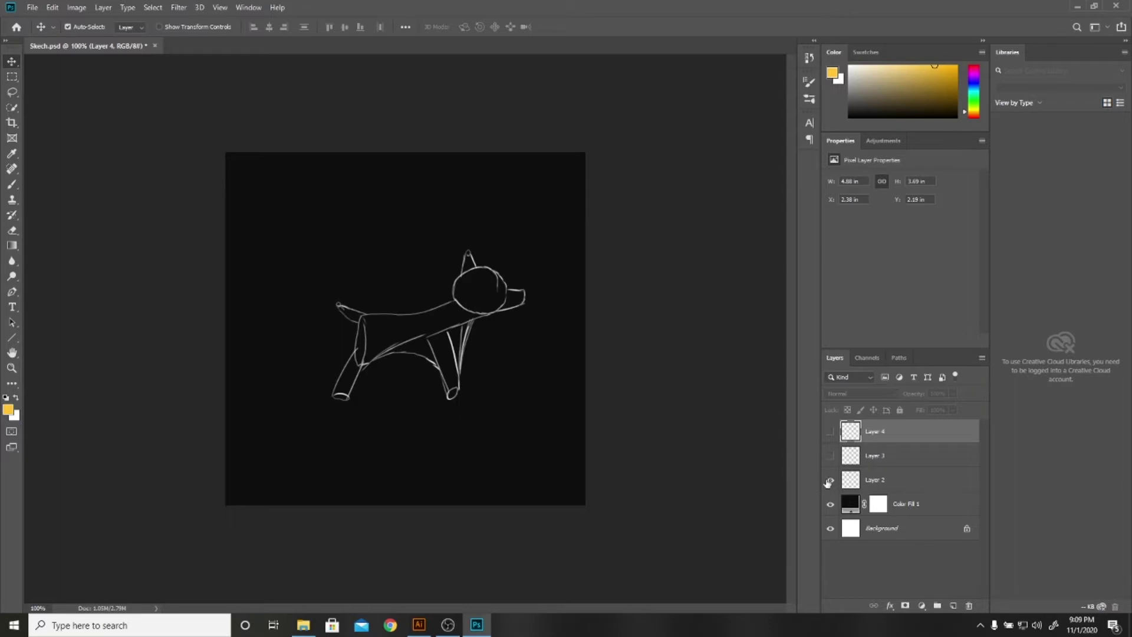
click(829, 457)
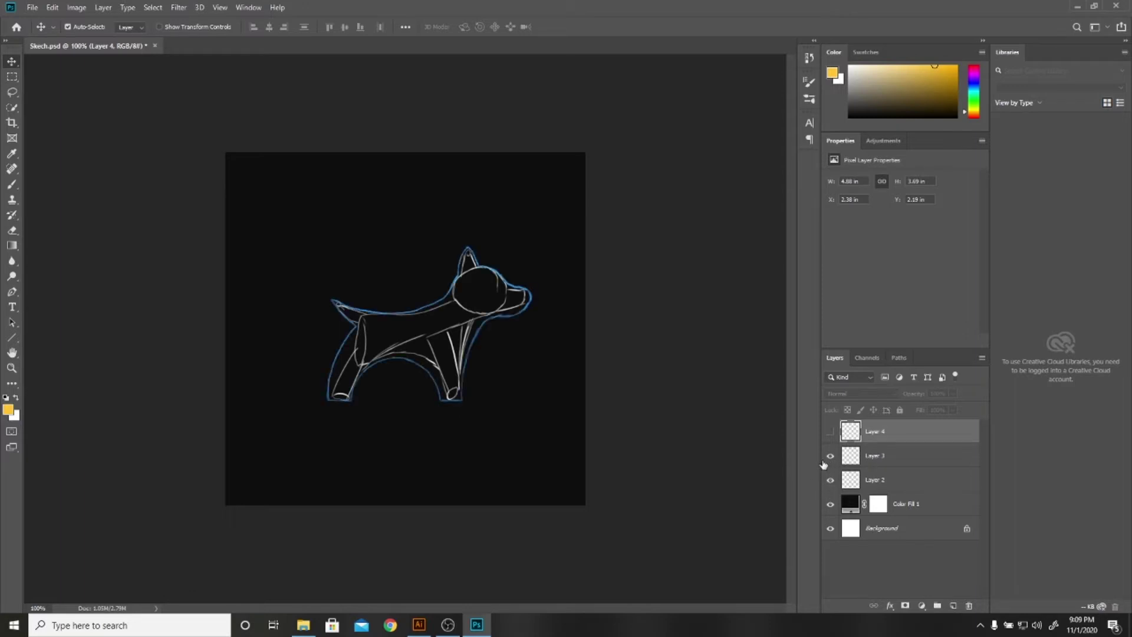
click(830, 432)
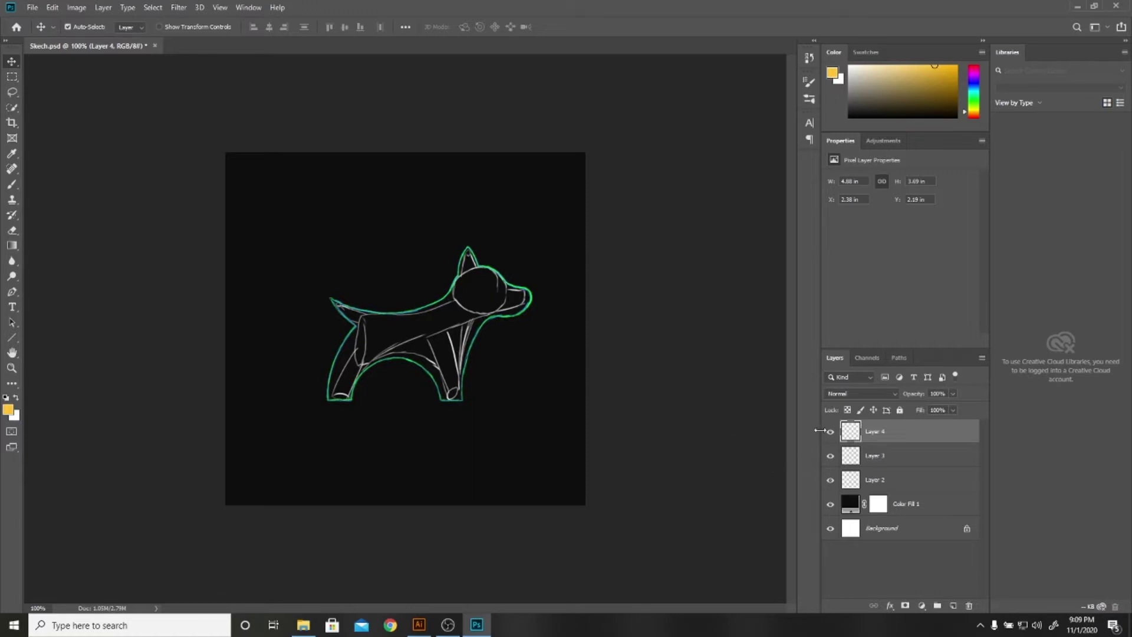
click(830, 433)
Restore the fill, sketch and outline layers, then quit Photoshop without saving Skech.psd
mouse_move(832, 478)
mouse_down()
mouse_move(831, 532)
mouse_move(831, 509)
mouse_up()
click(830, 505)
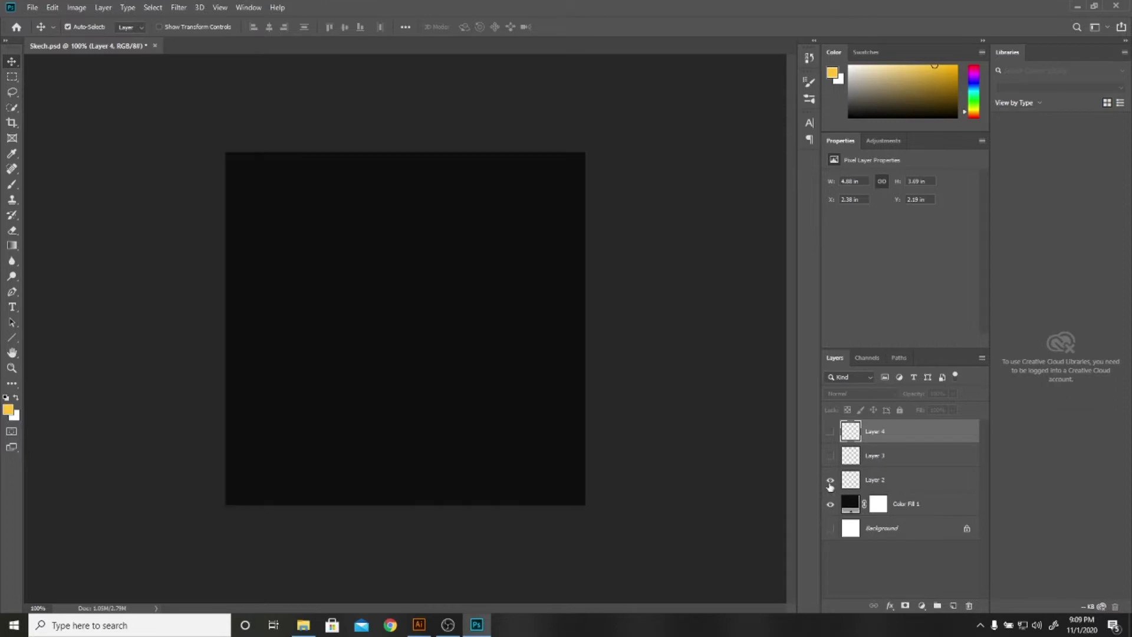
click(830, 480)
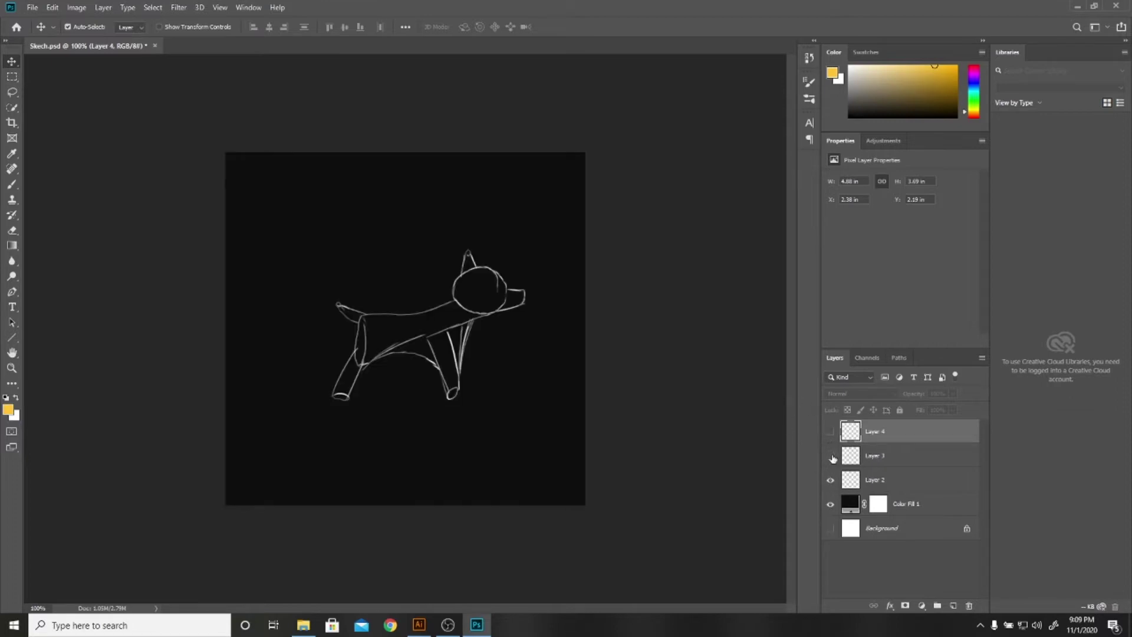
click(831, 458)
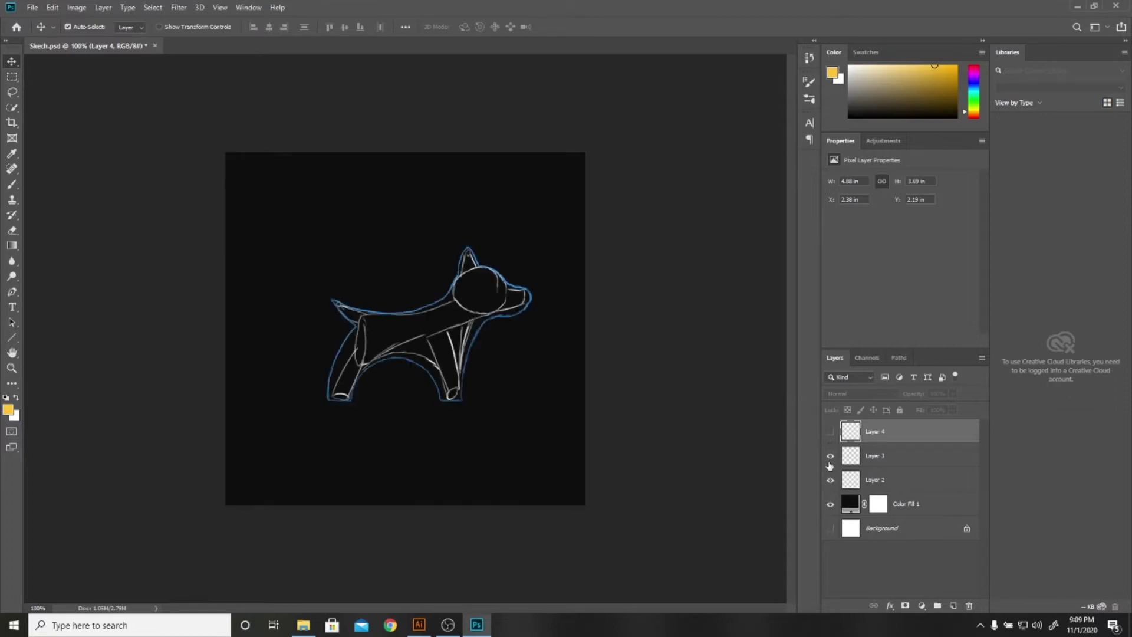
click(830, 433)
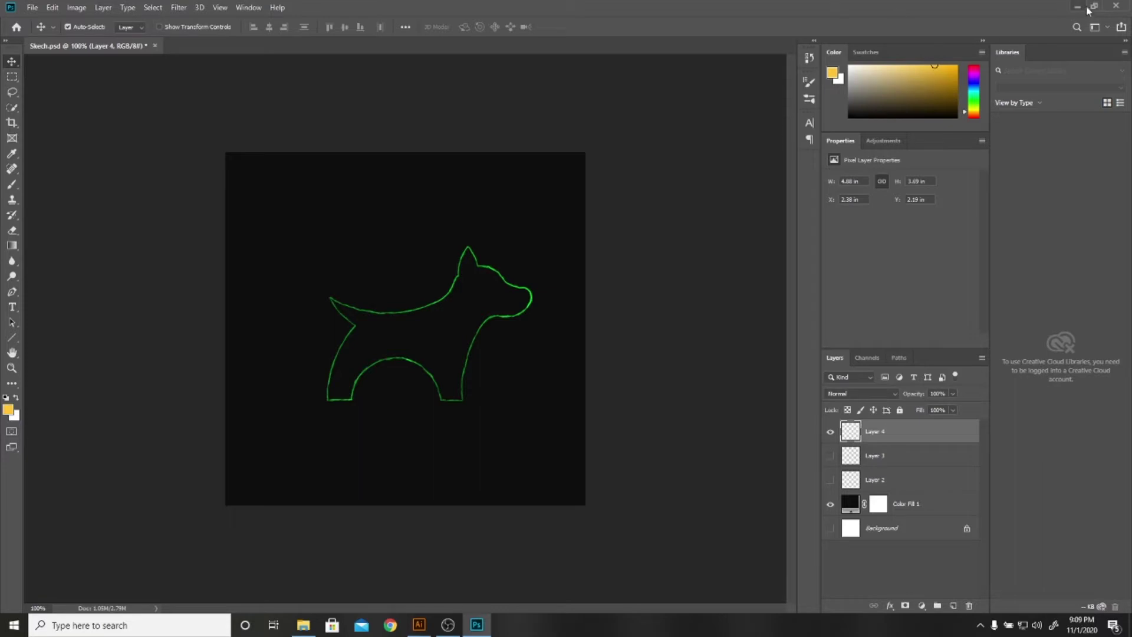
click(1116, 6)
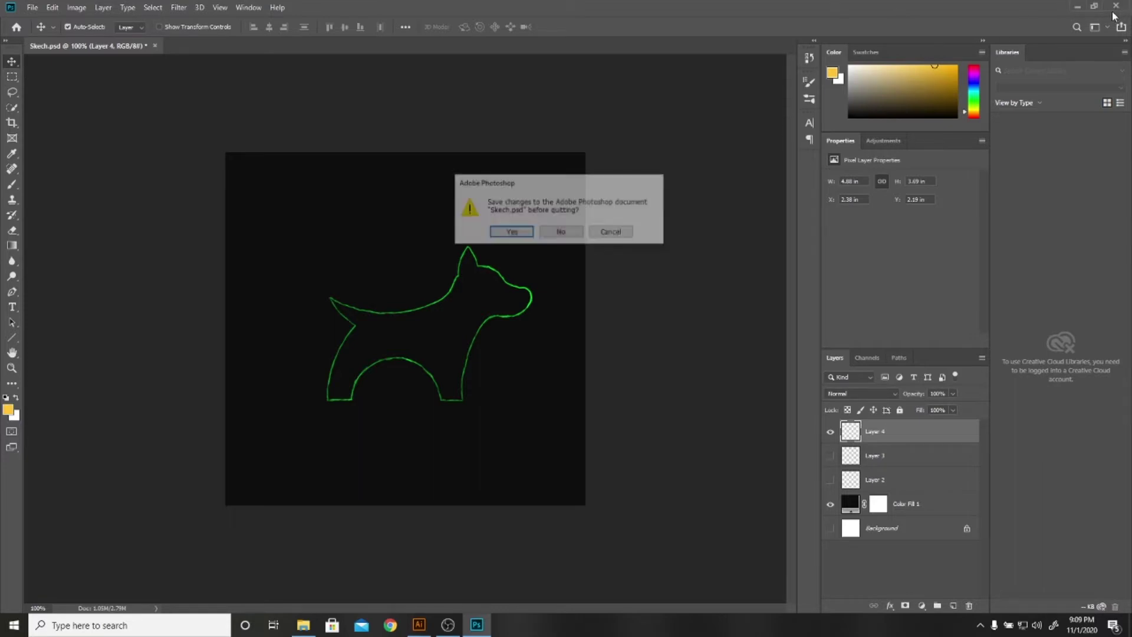
click(561, 233)
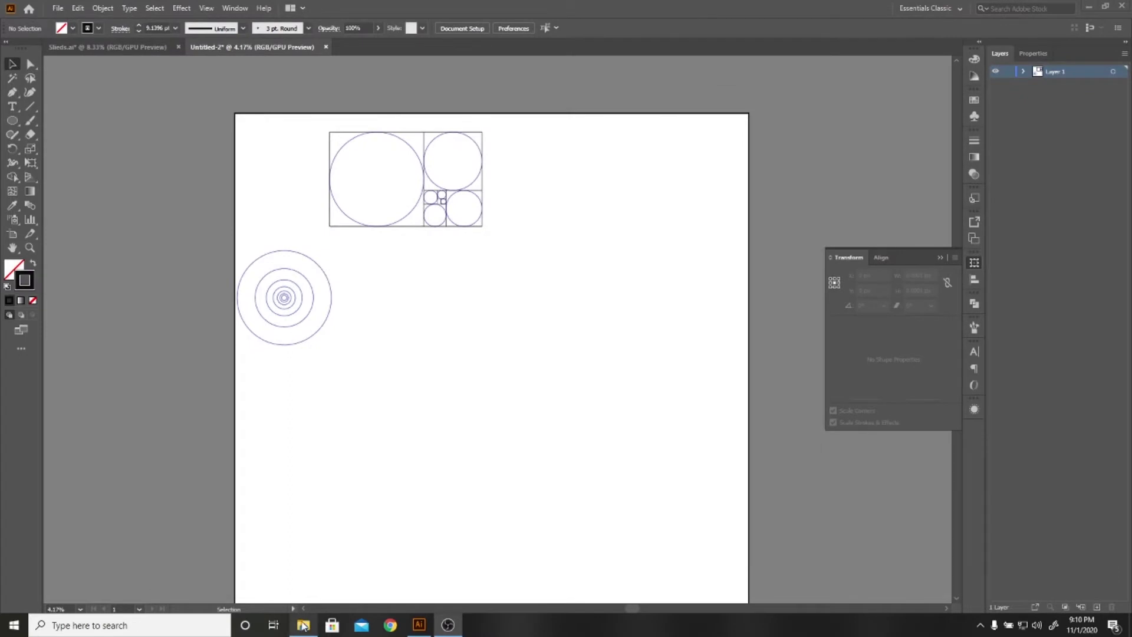
Drag Skech.jpg from the Golden Ratio folder in File Explorer onto the Illustrator artboard
click(303, 625)
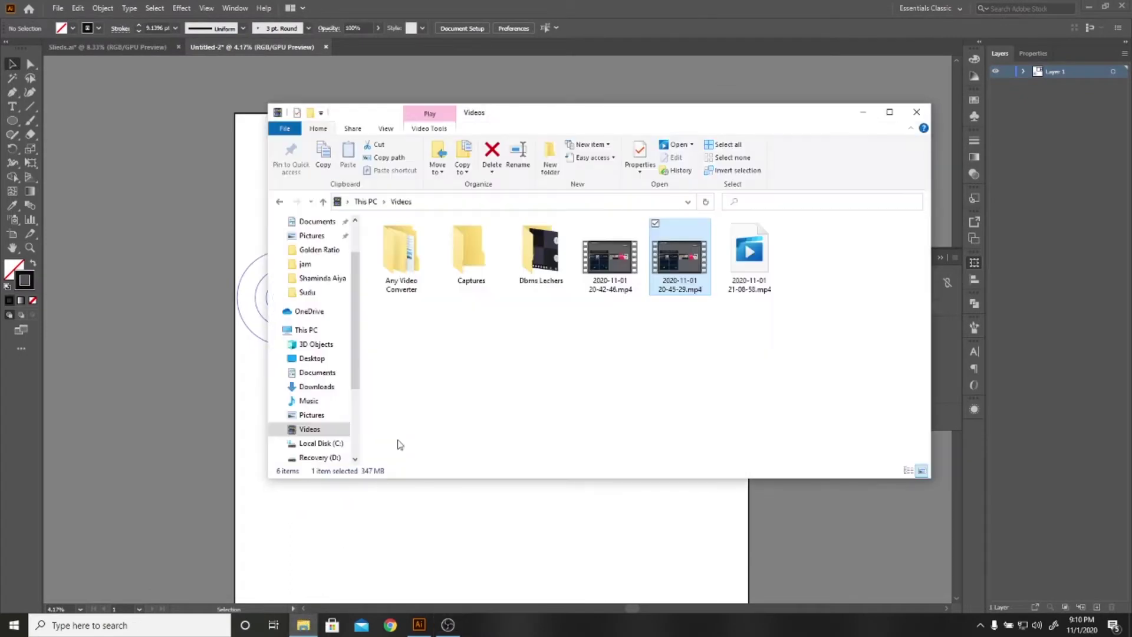
mouse_move(314, 353)
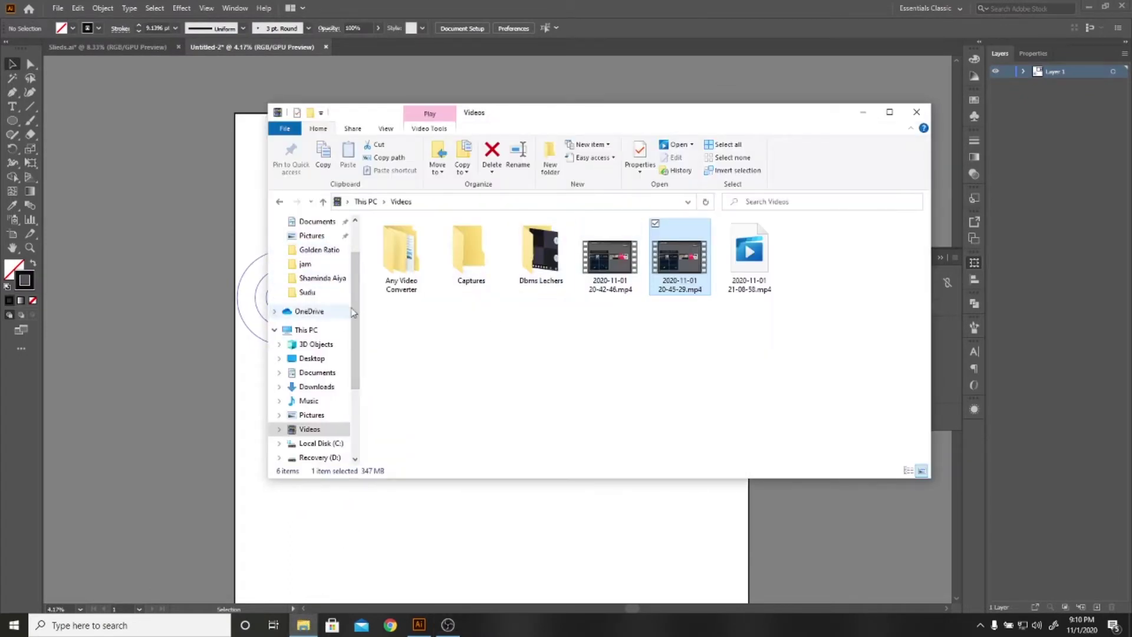
click(339, 254)
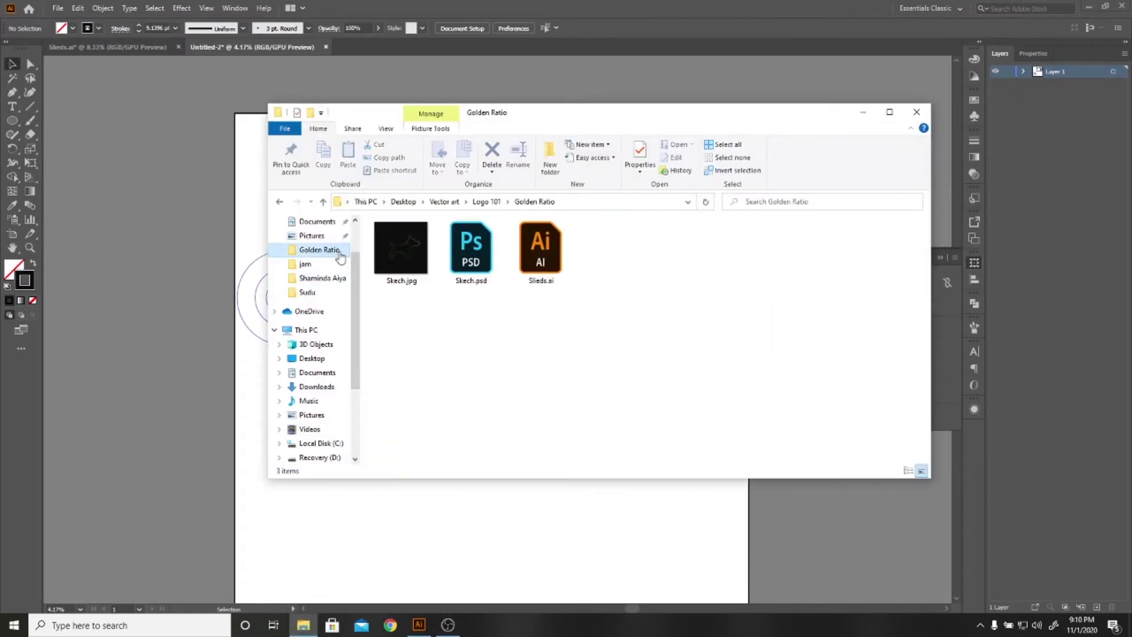
mouse_move(392, 268)
mouse_down()
mouse_move(353, 541)
mouse_move(496, 311)
mouse_move(619, 203)
mouse_up()
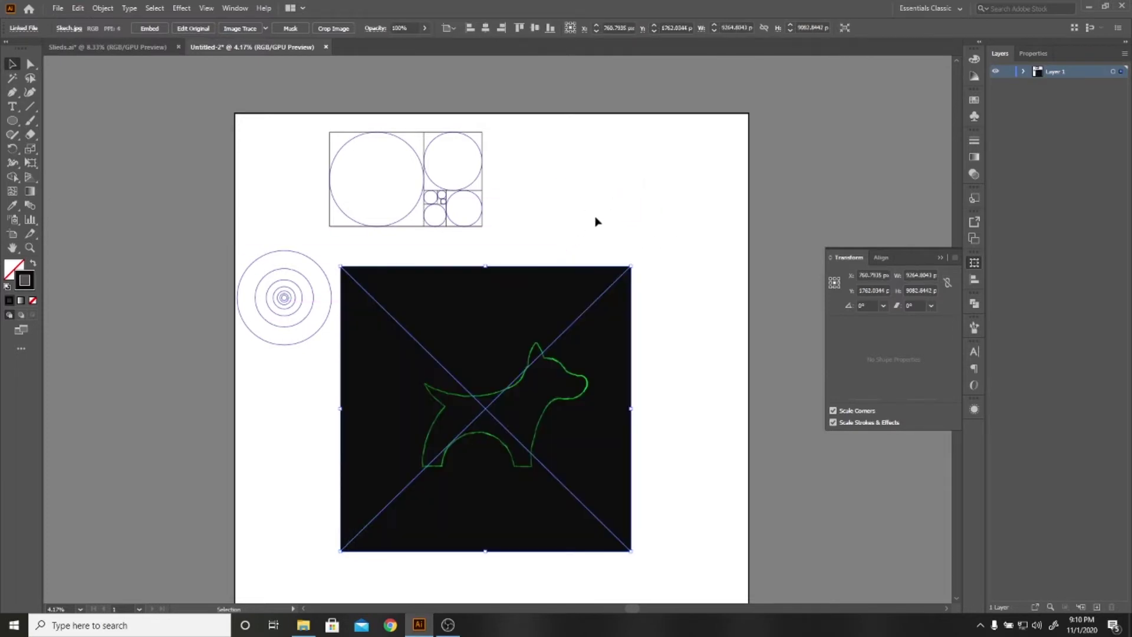
Shrink the placed dark dog image around its centre
drag(635, 267, 643, 255)
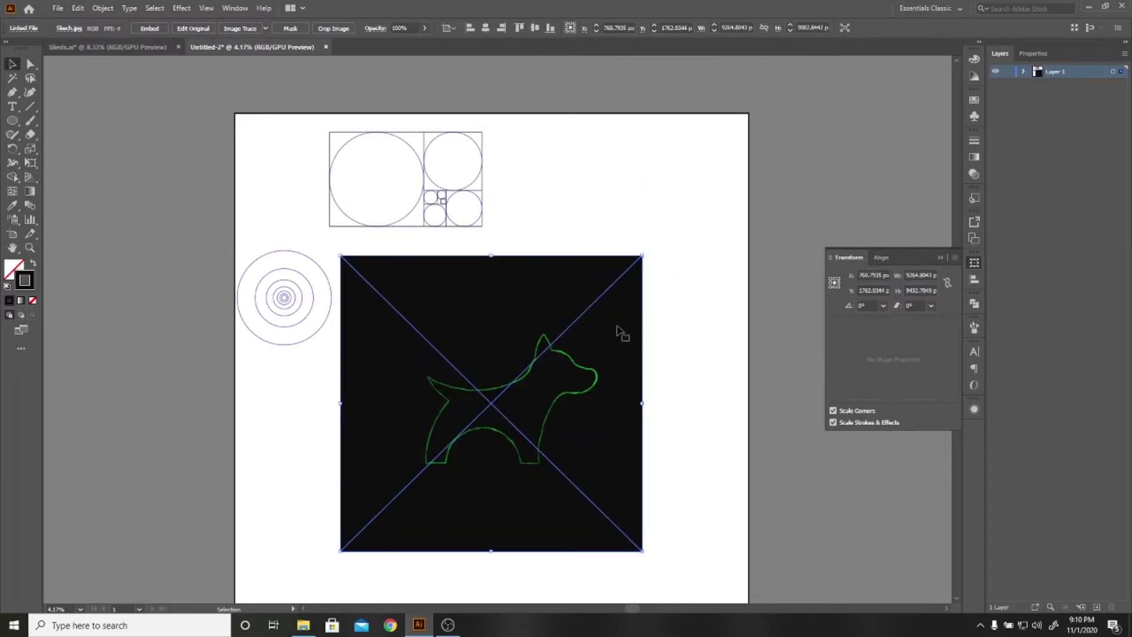
click(653, 357)
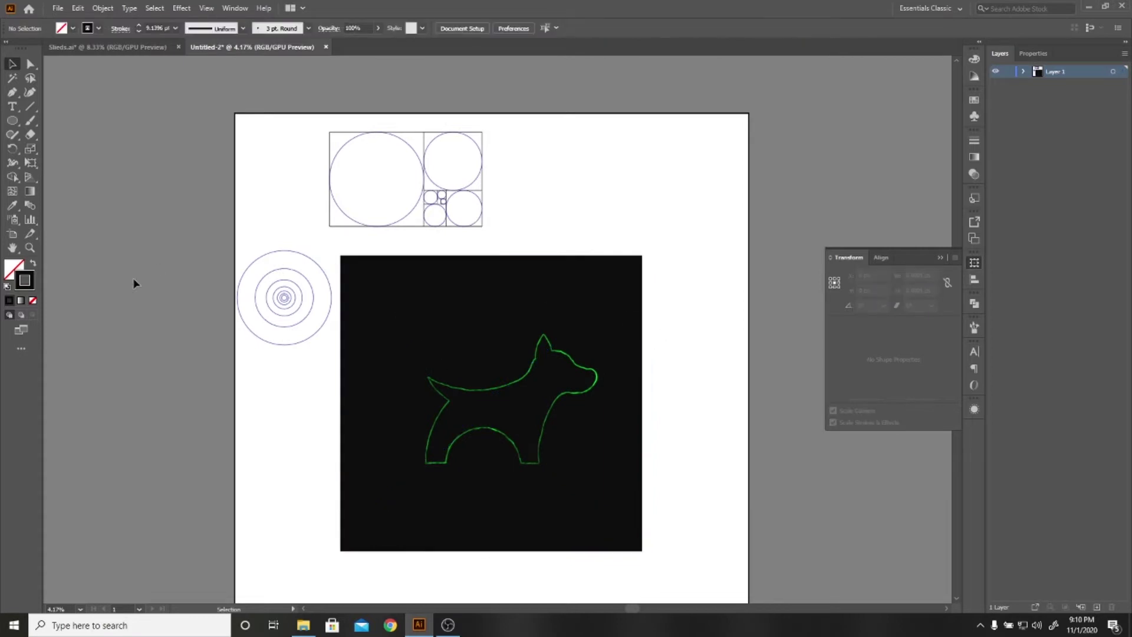
key(ctrl+plus)
drag(259, 384, 463, 269)
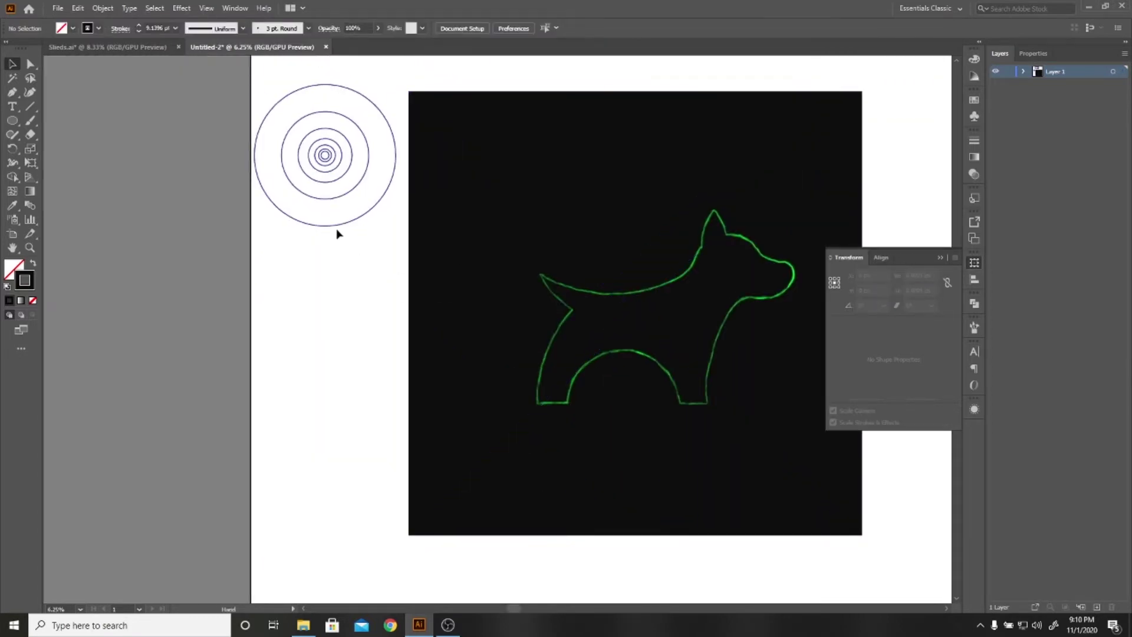
key(ctrl+minus)
key(ctrl+minus)
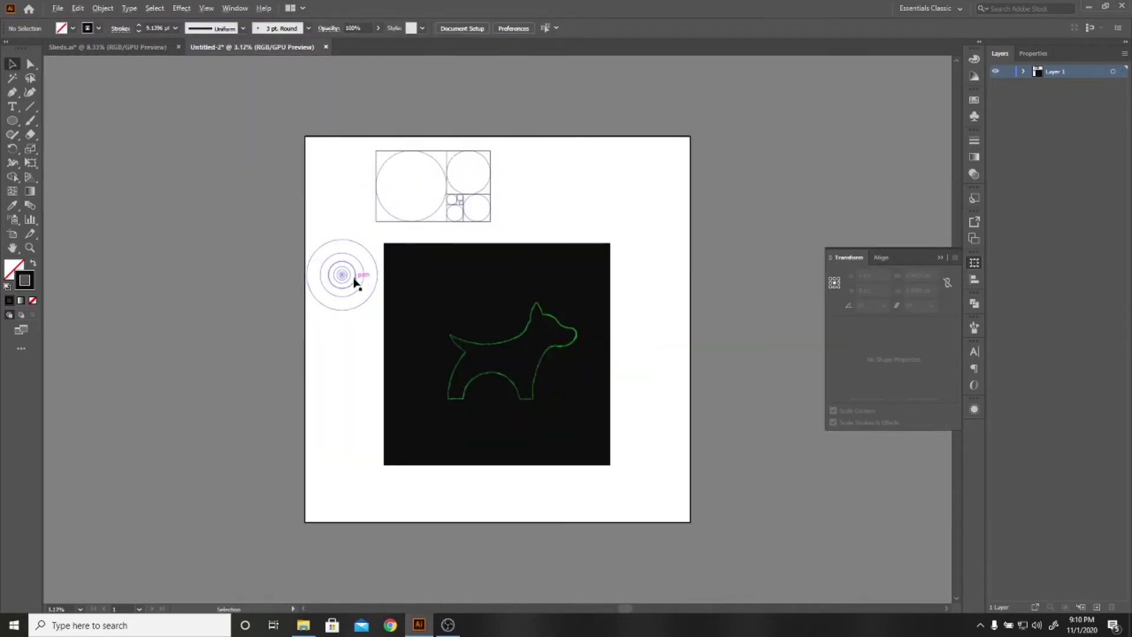
click(430, 283)
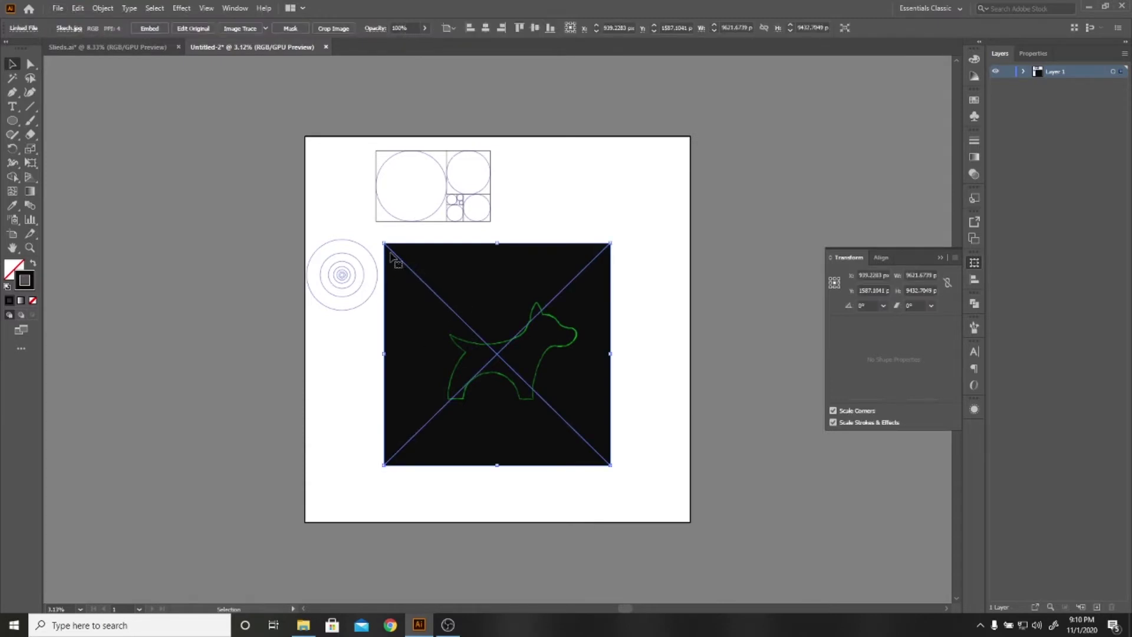
drag(382, 238, 468, 326)
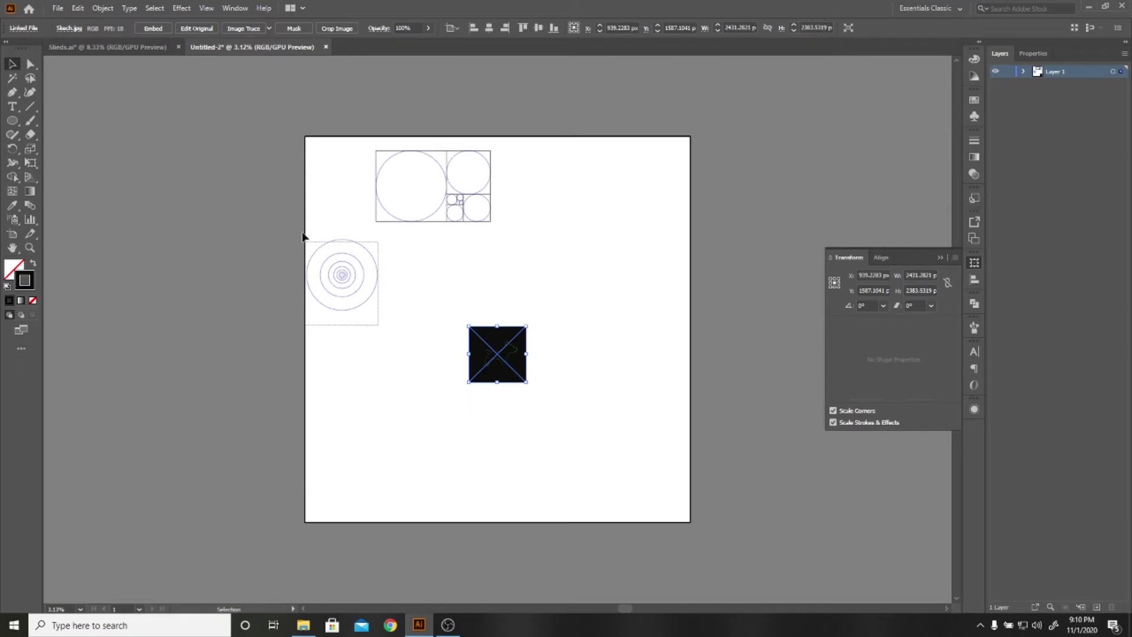
Move the concentric circle group beside the dog image and scale it to about 1450 px
drag(305, 234, 379, 324)
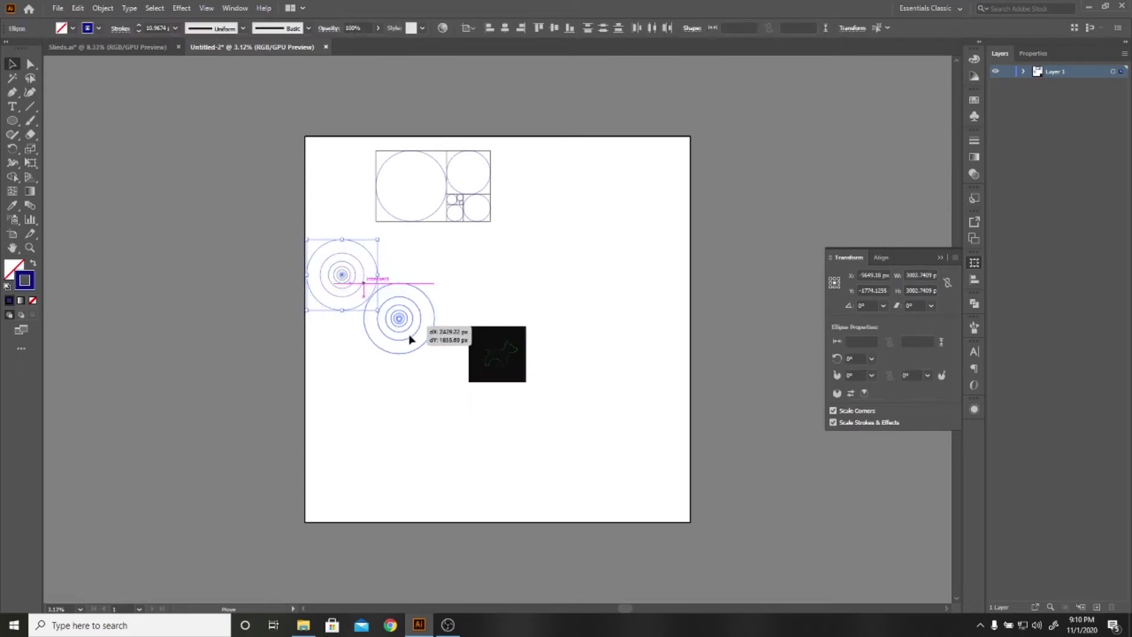
drag(346, 286, 415, 365)
scroll(447, 437, up, 2)
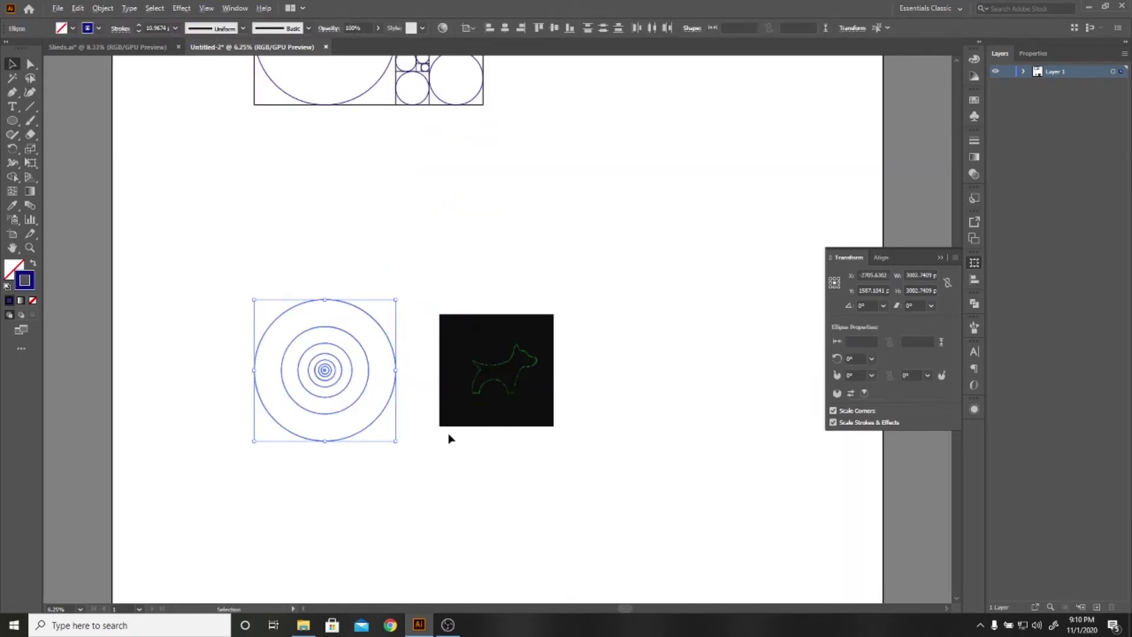
scroll(447, 437, up, 2)
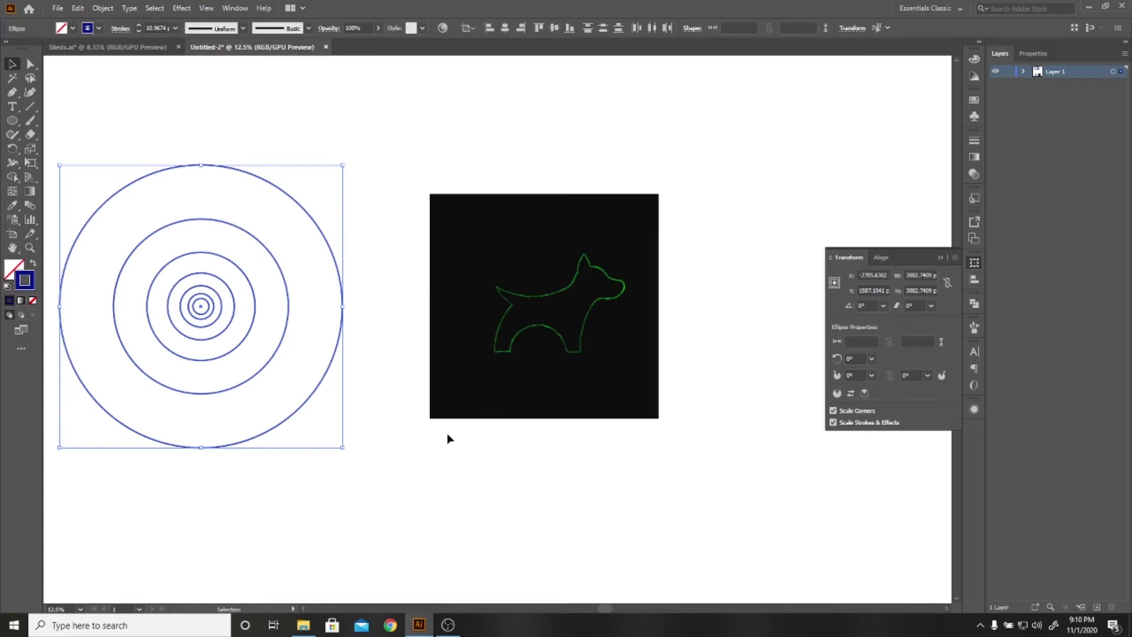
drag(389, 356, 505, 371)
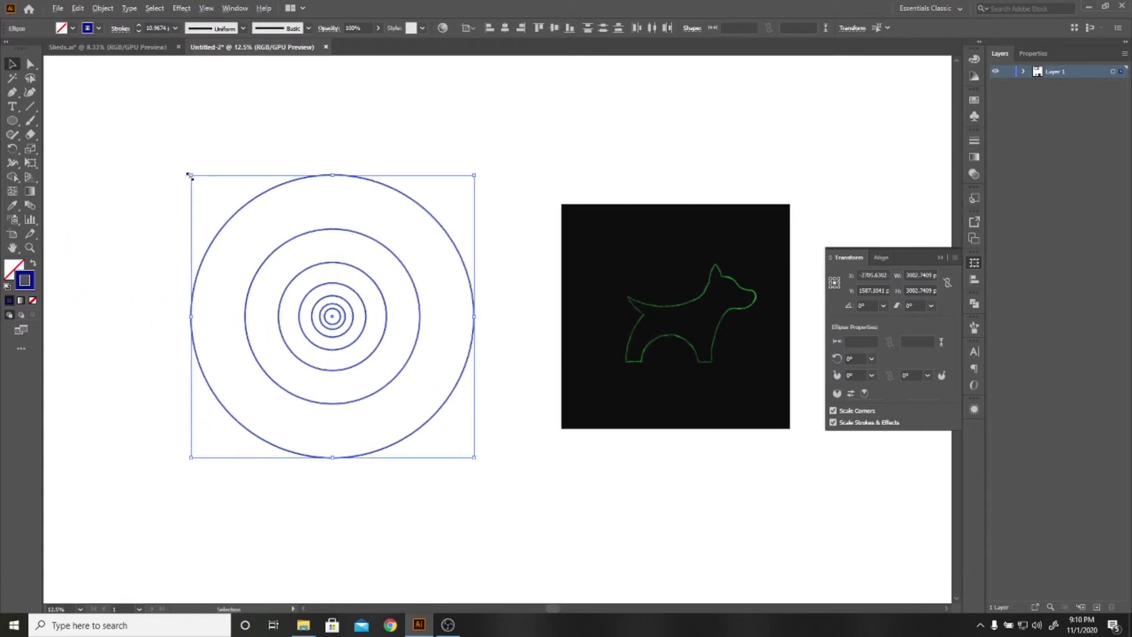
drag(189, 176, 260, 227)
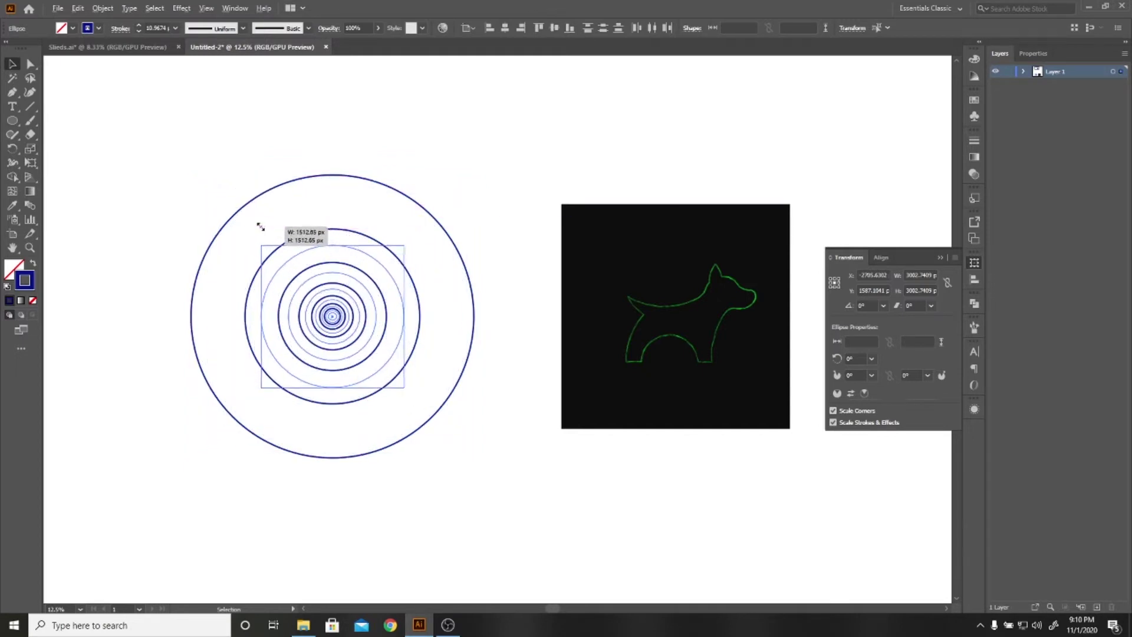
drag(260, 226, 266, 246)
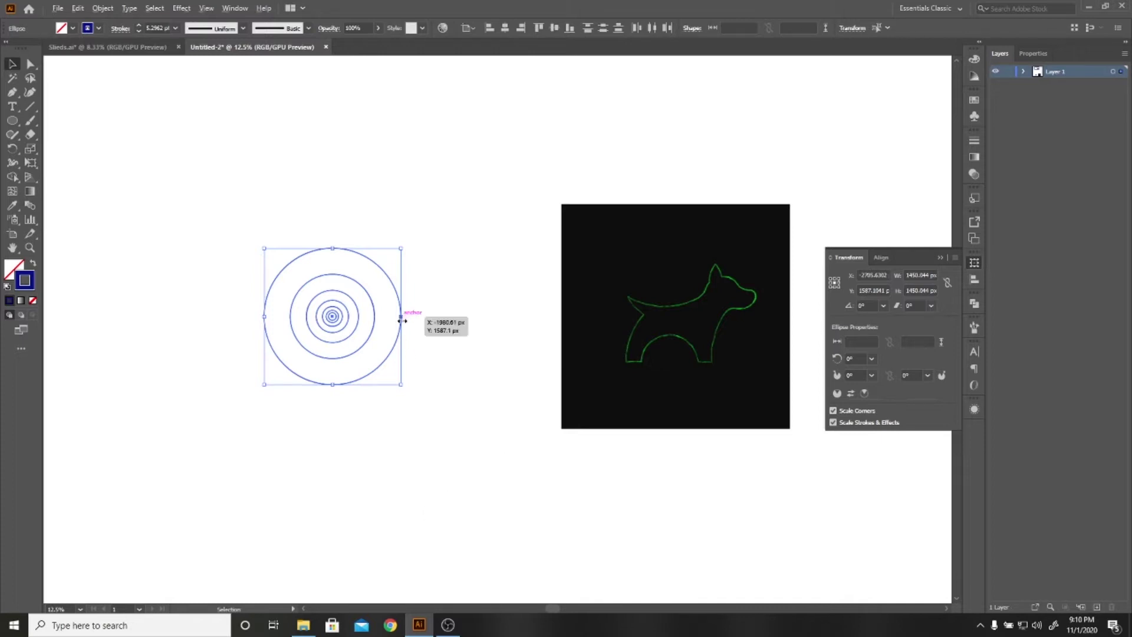
Place the dog image just right of the circles and select the circle group
scroll(401, 319, up, 1)
drag(652, 329, 224, 316)
drag(404, 292, 622, 306)
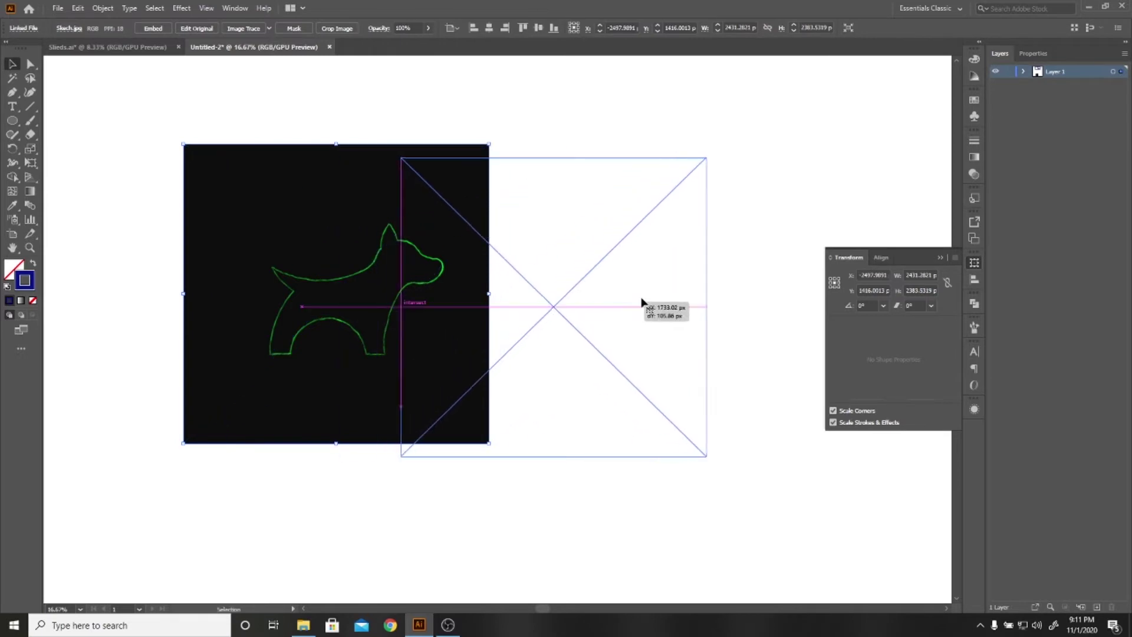
drag(222, 227, 378, 430)
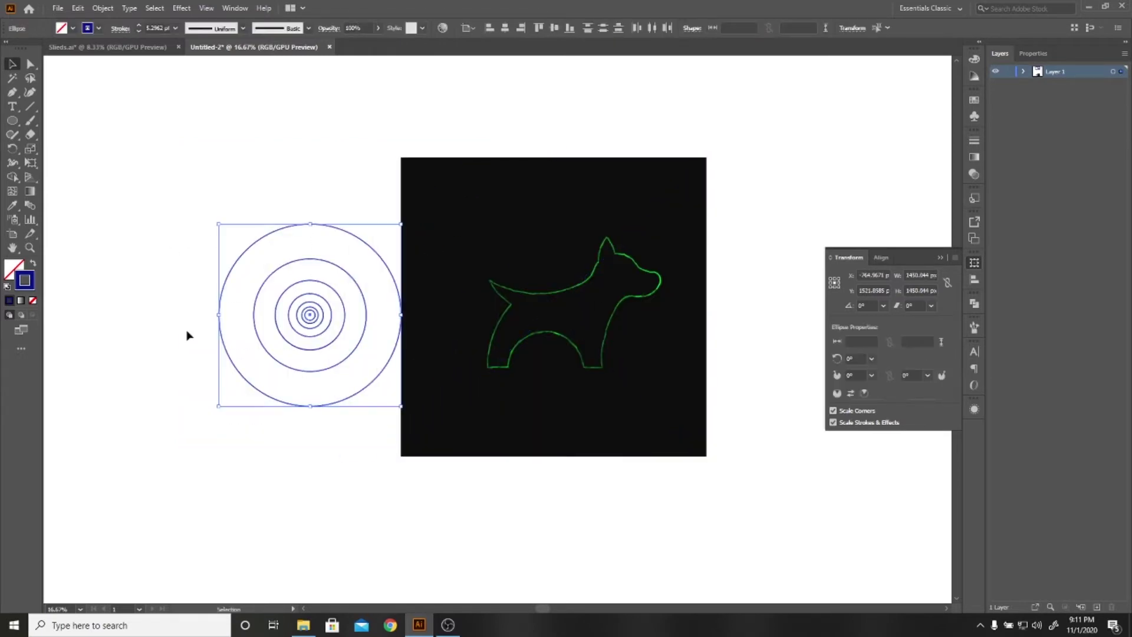
Set the circles' stroke colour to pale yellow fffaa6 in the Color Picker
double_click(24, 284)
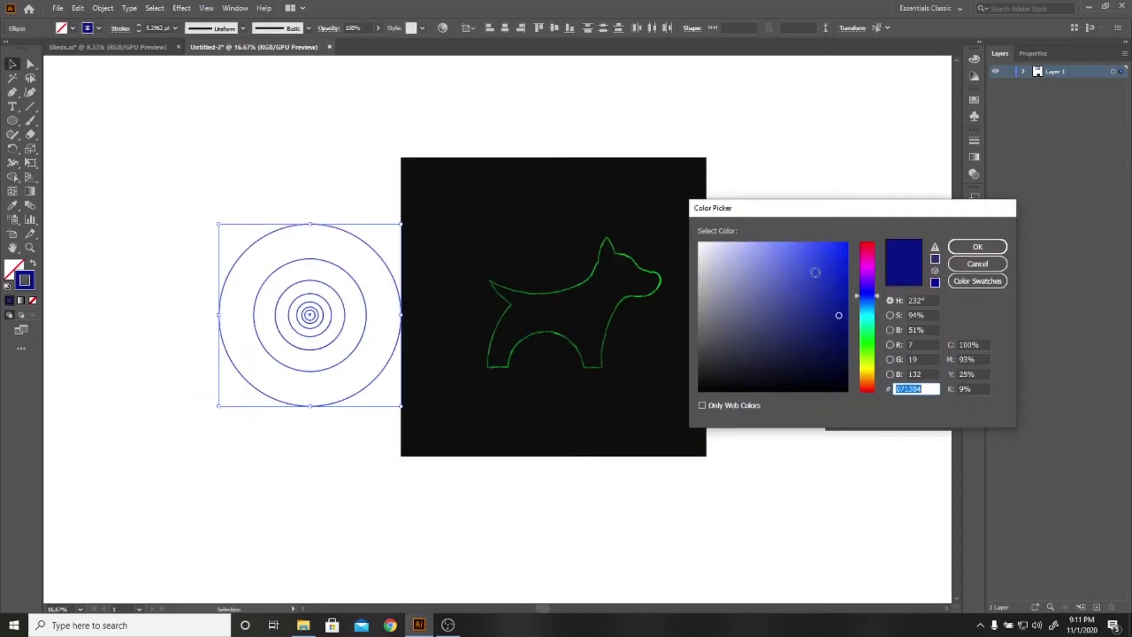
drag(748, 246, 750, 242)
drag(875, 288, 860, 266)
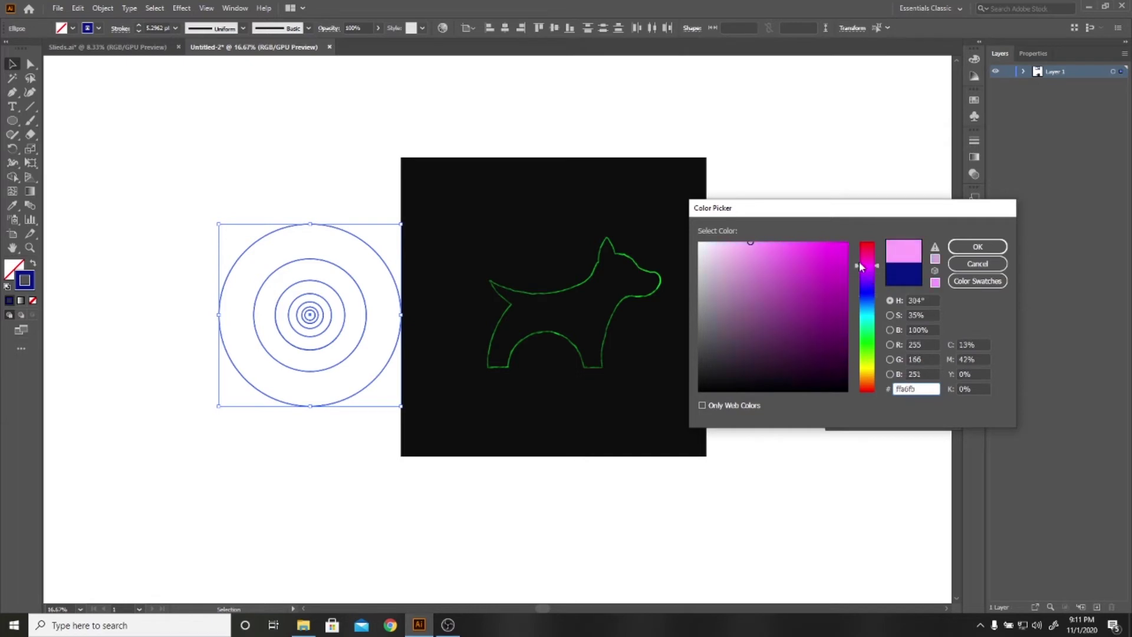
drag(870, 344, 868, 373)
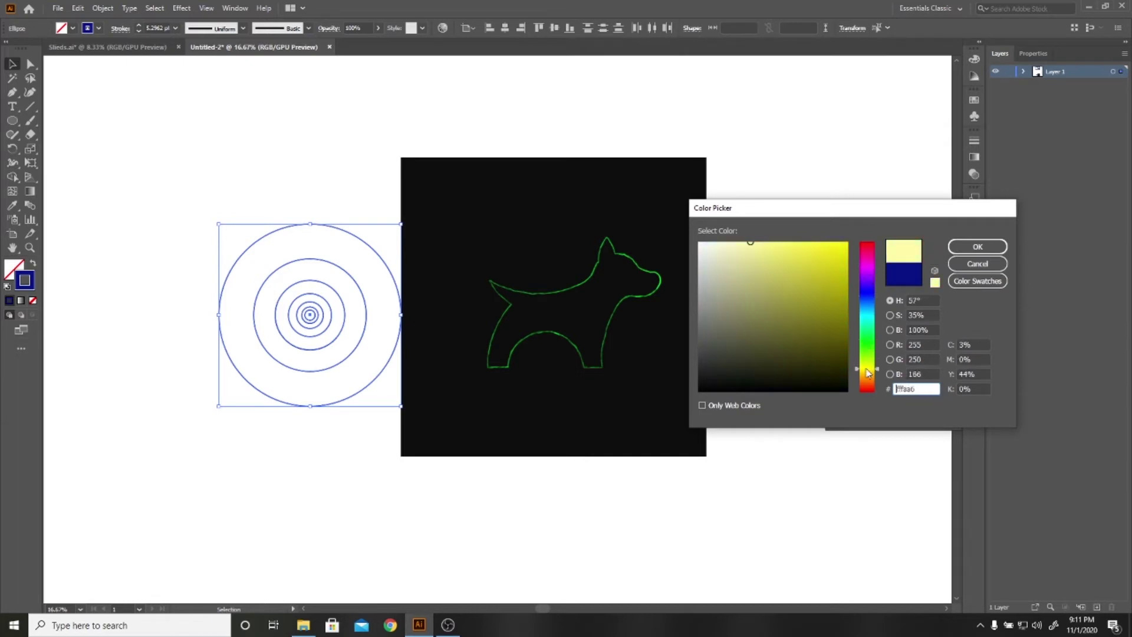
click(978, 247)
Move the dog sketch over the circles and send it behind them
drag(529, 277, 342, 267)
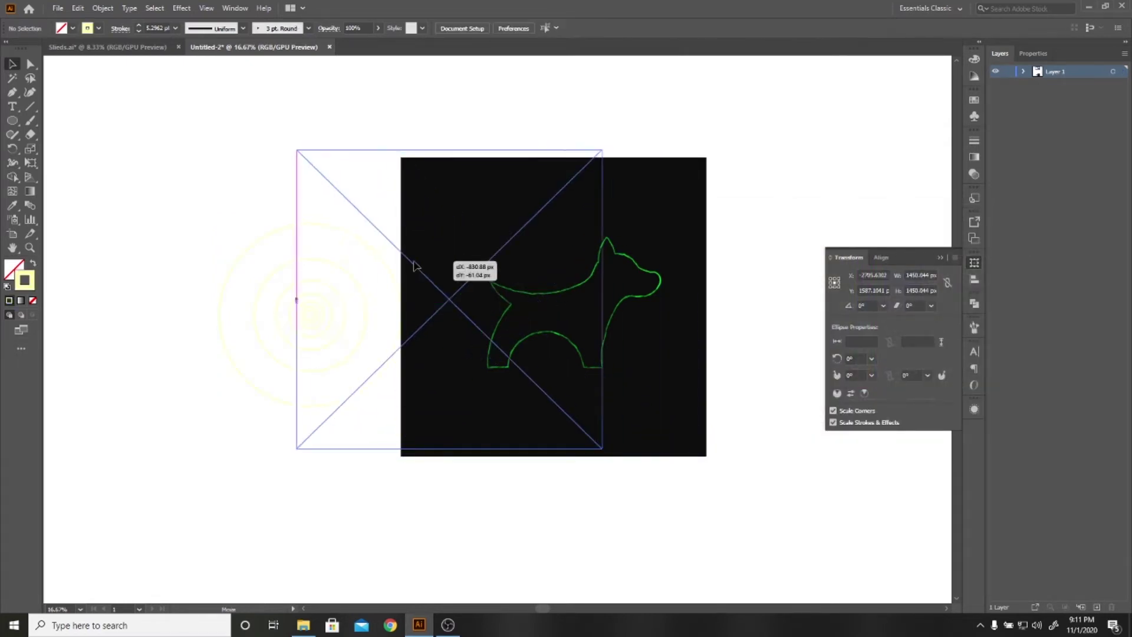
key(ctrl+shift+bracketleft)
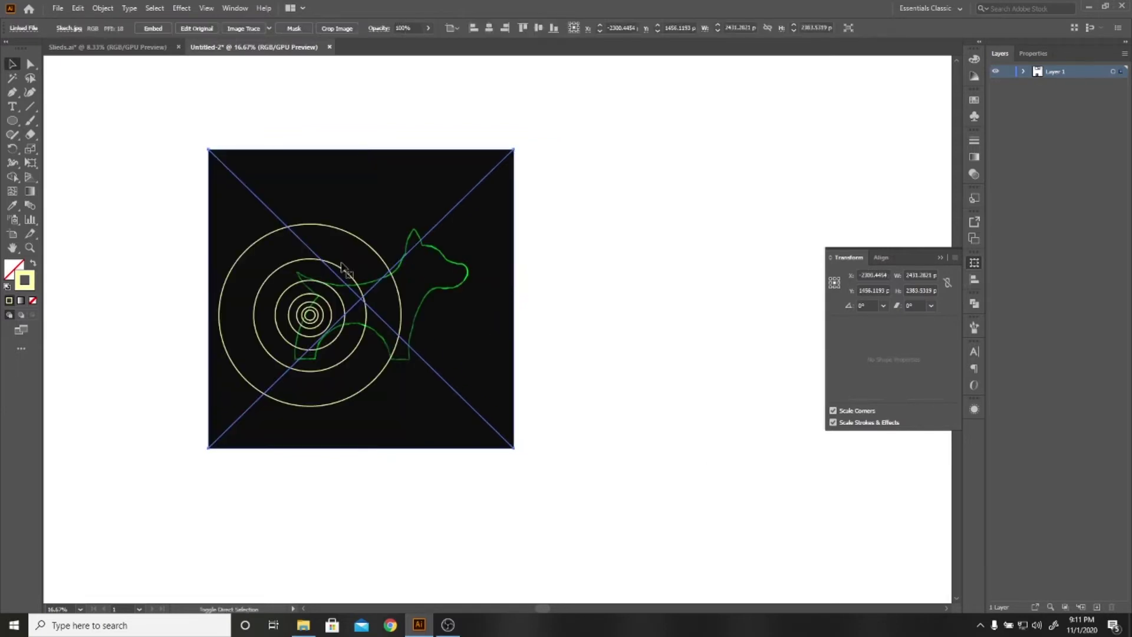
scroll(342, 267, up, 1)
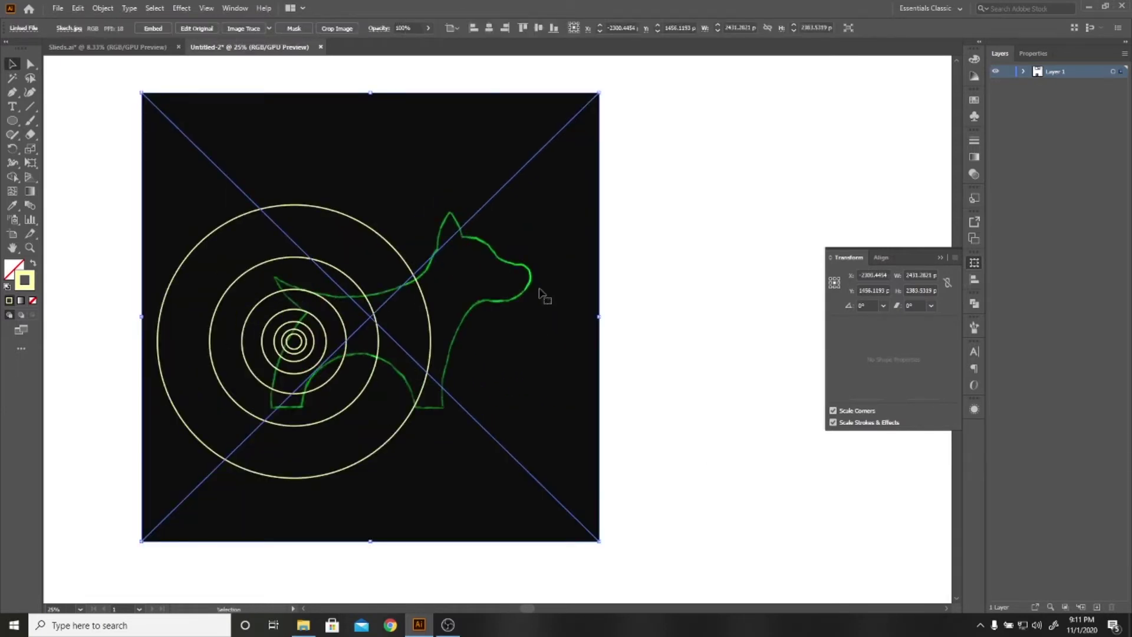
mouse_move(532, 337)
mouse_down()
mouse_move(461, 415)
mouse_move(467, 432)
mouse_up()
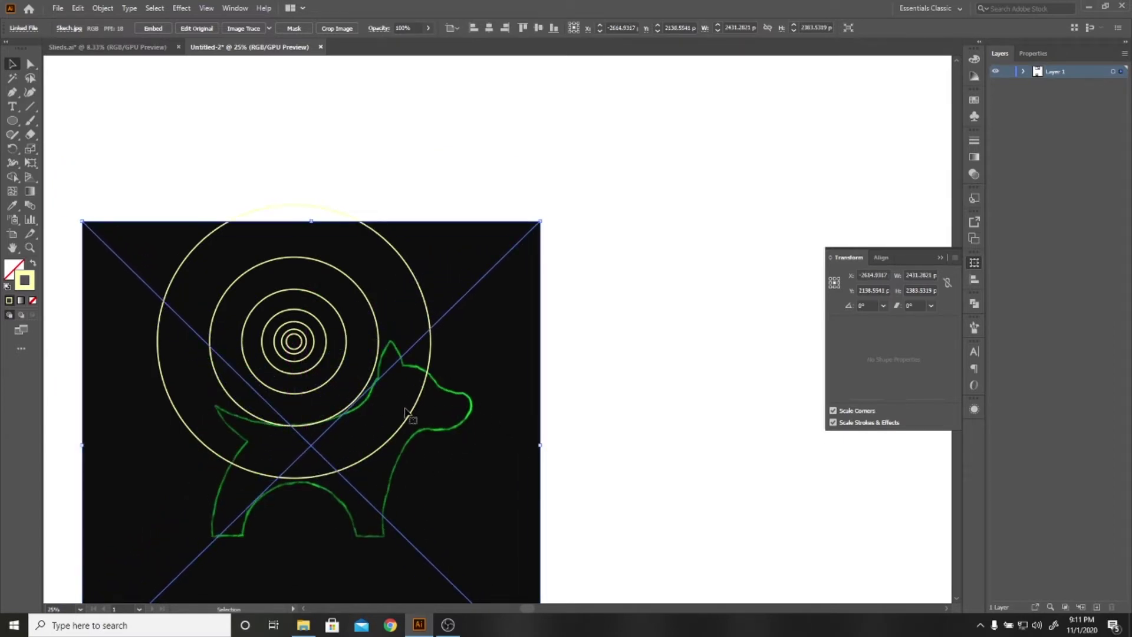
Alt-drag a copy of the sketch to the right and delete the left original
key(space)
drag(398, 471, 361, 307)
drag(316, 405, 688, 404)
click(418, 470)
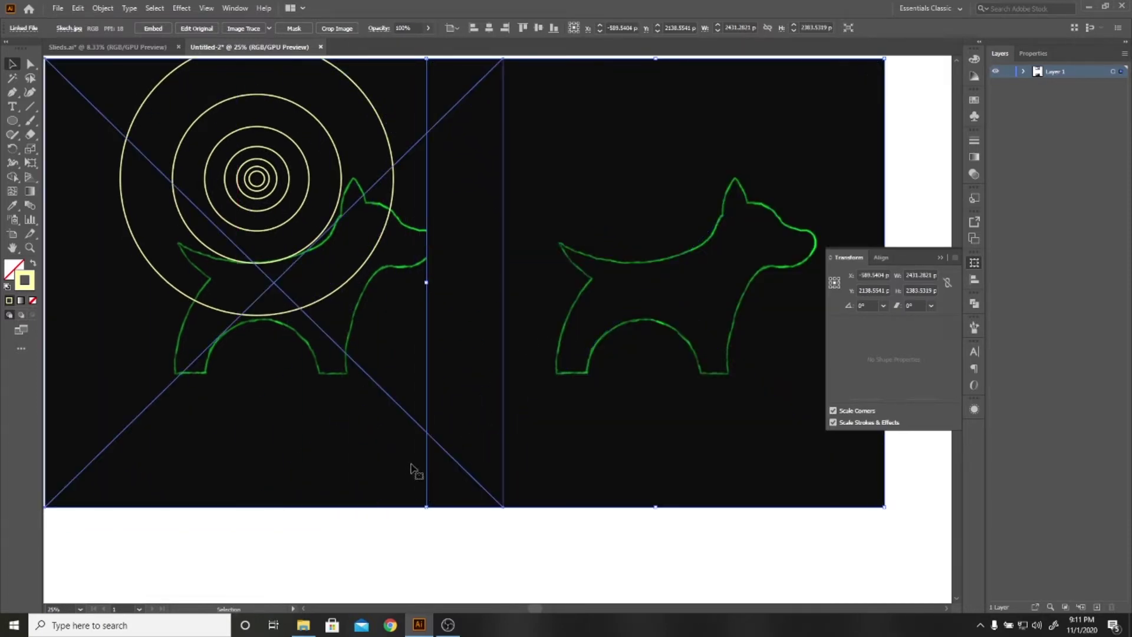
key(Delete)
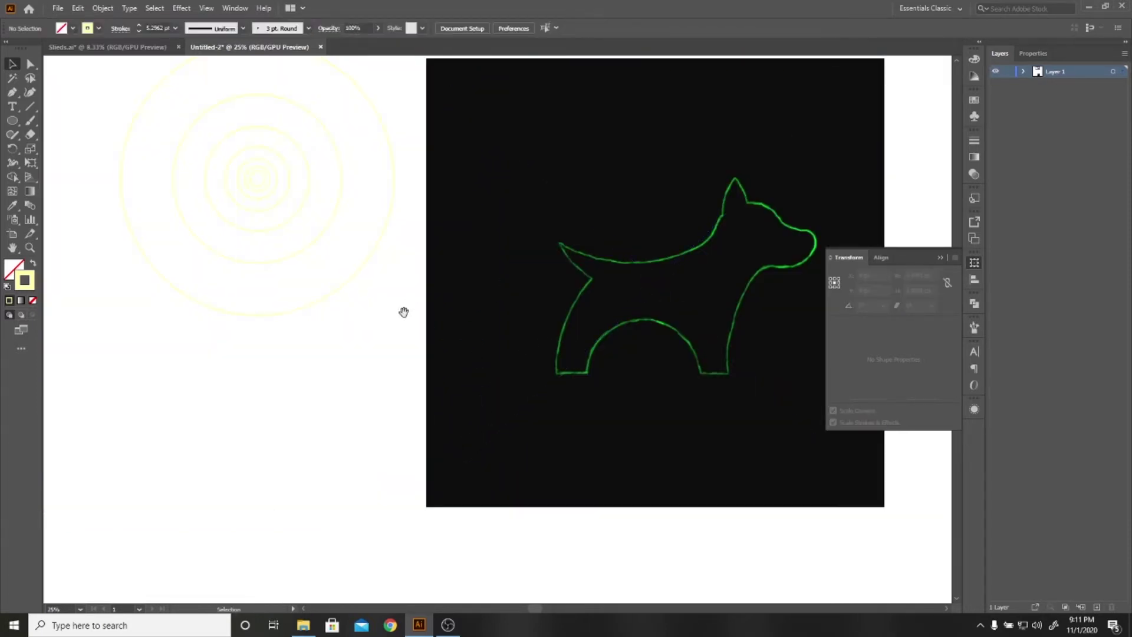
mouse_move(405, 314)
mouse_down()
mouse_move(438, 464)
mouse_move(417, 419)
mouse_up()
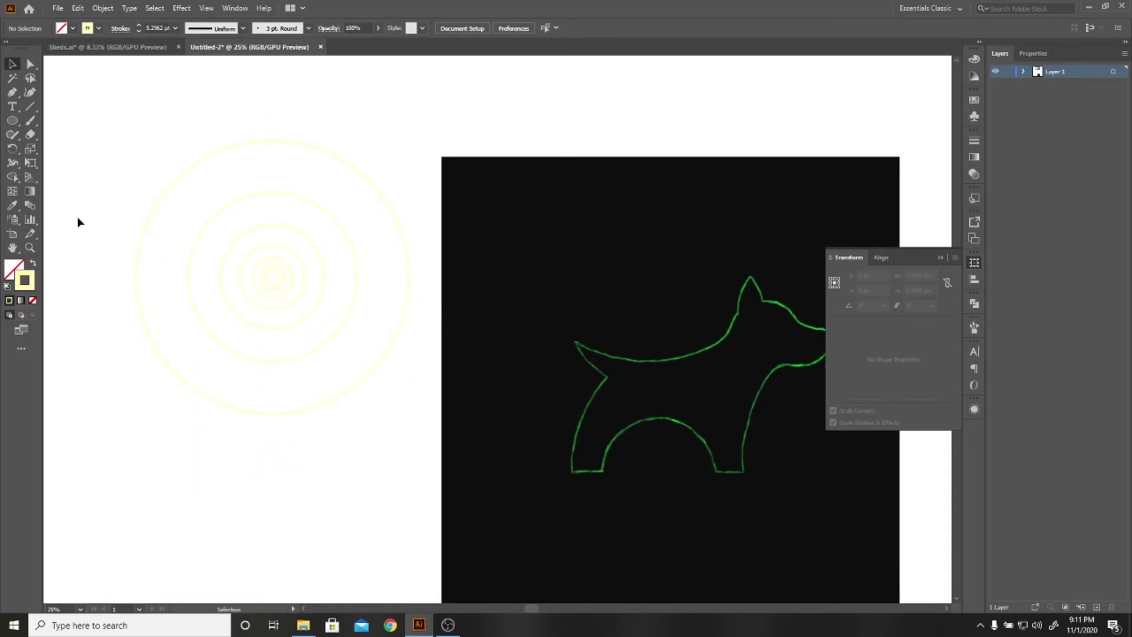
Select the Ellipse tool
click(14, 122)
Draw a rectangle over the yellow circles with the Rectangle tool
scroll(533, 401, down, 1)
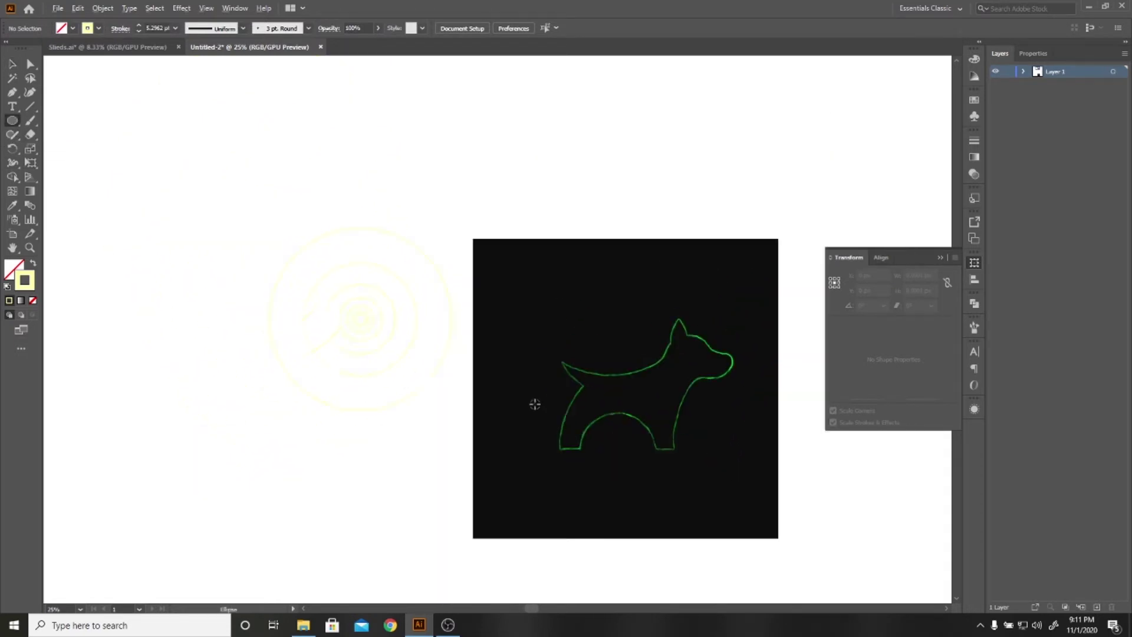
scroll(524, 396, down, 1)
drag(135, 165, 775, 539)
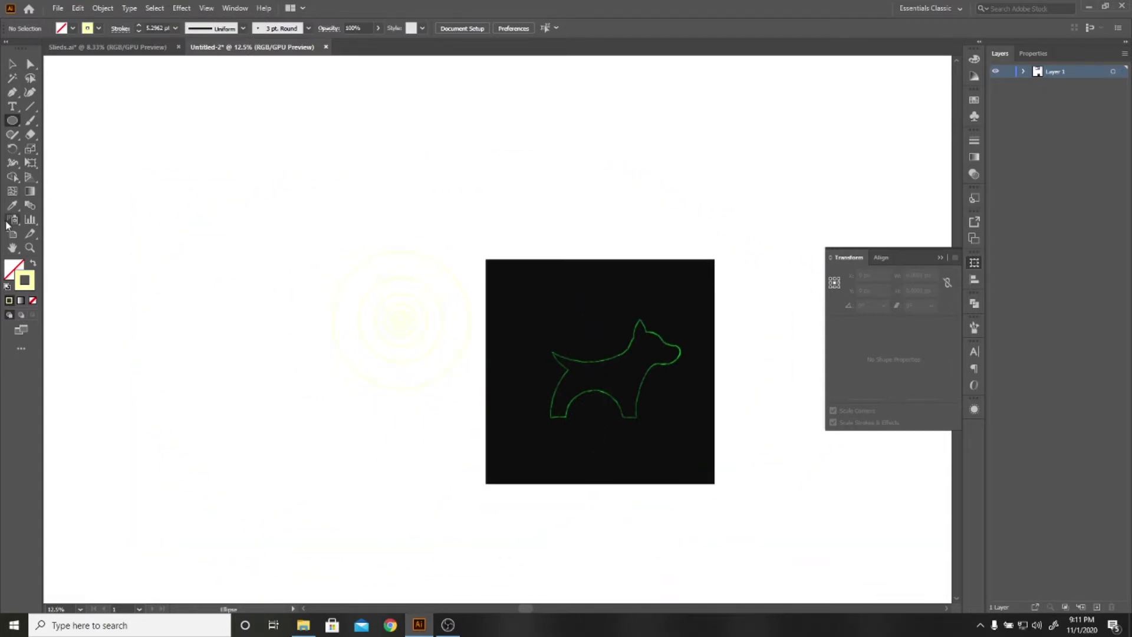
click(11, 121)
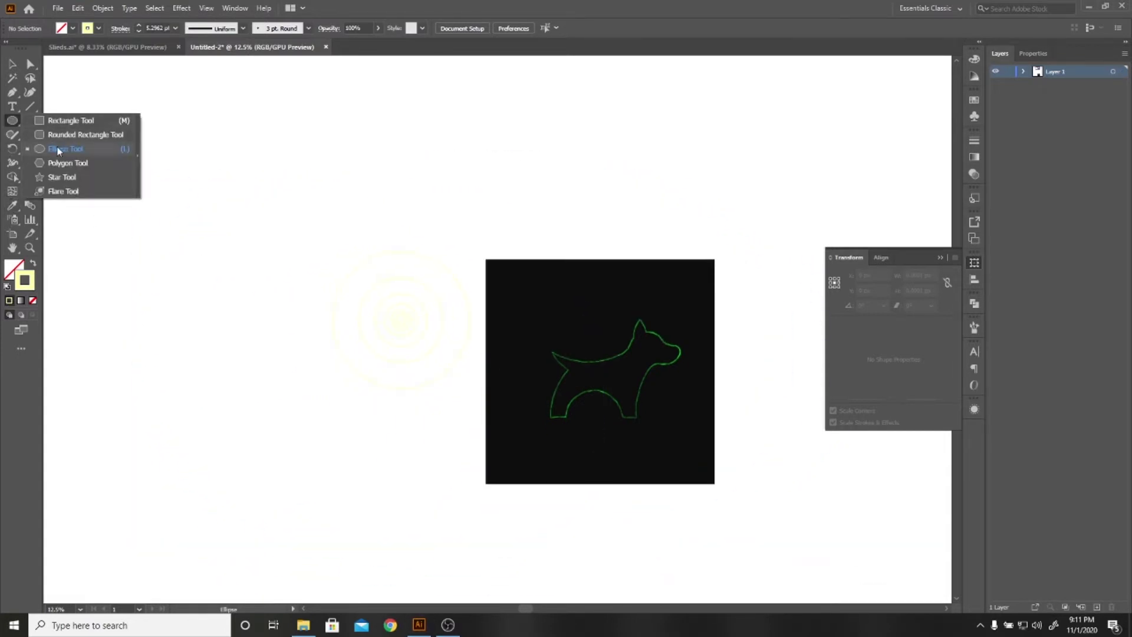
click(71, 120)
drag(294, 225, 476, 447)
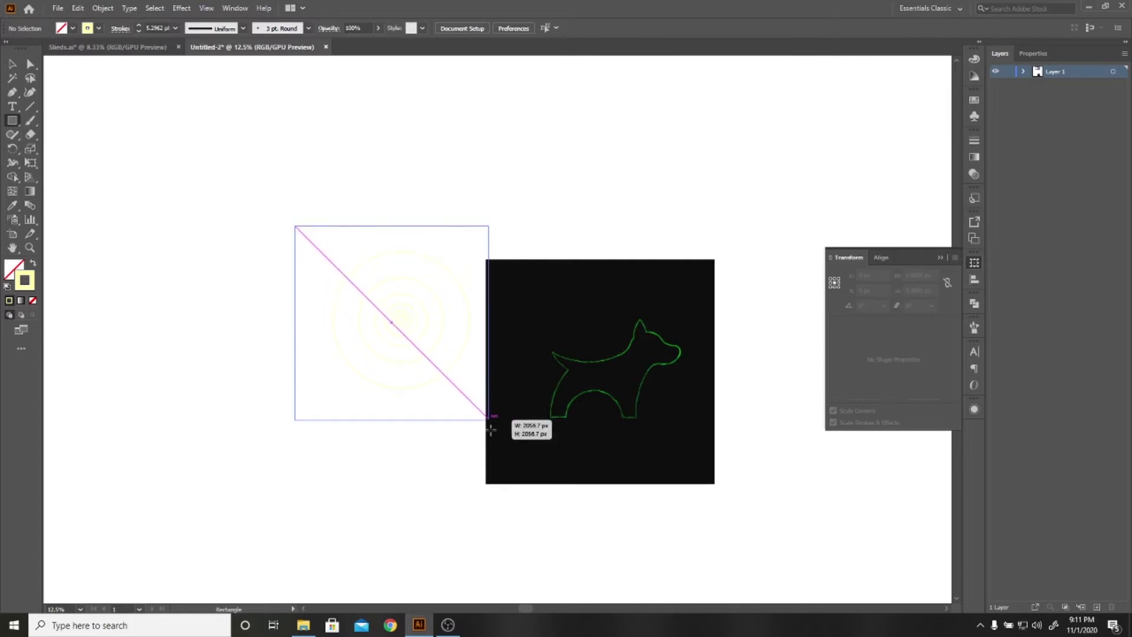
Fill the rectangle with black sampled from the sketch and enlarge it into a background
key(i)
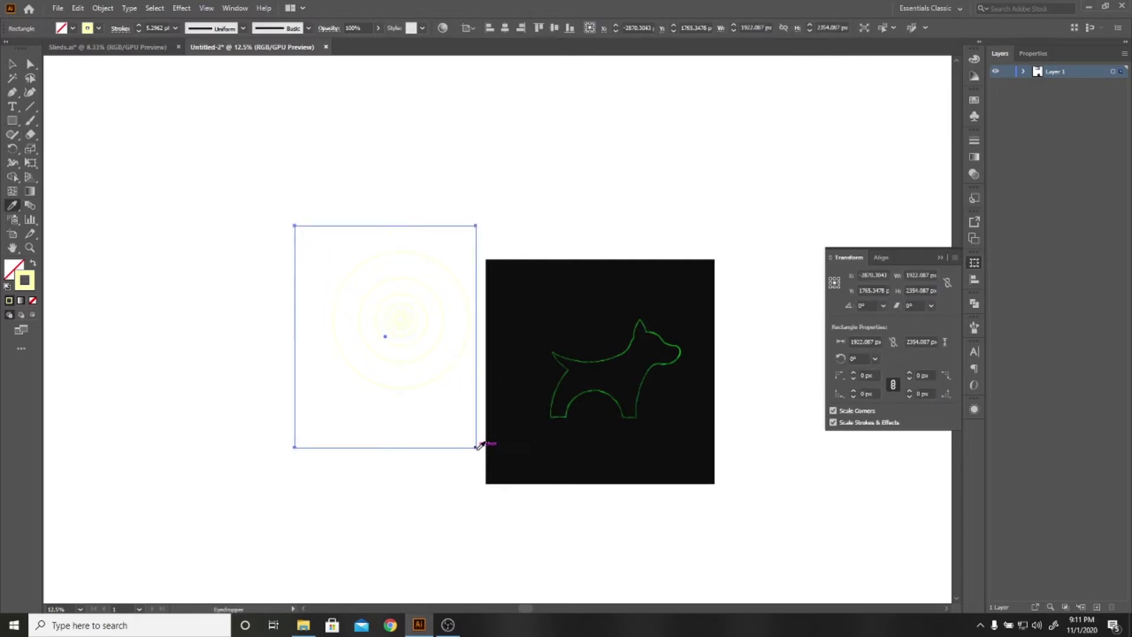
click(598, 467)
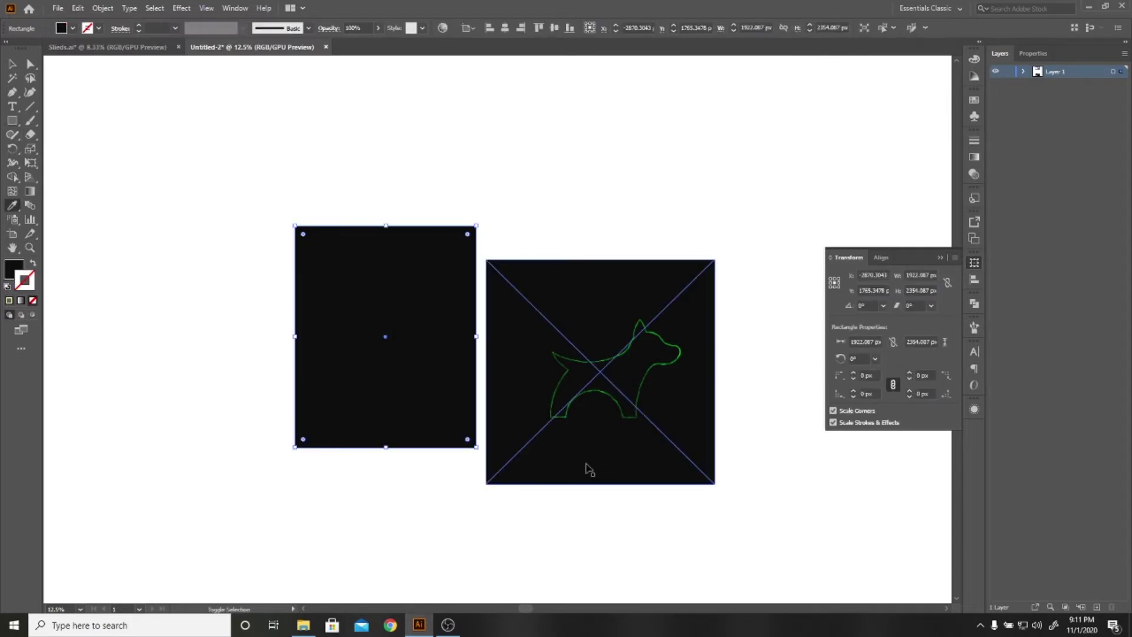
click(588, 462)
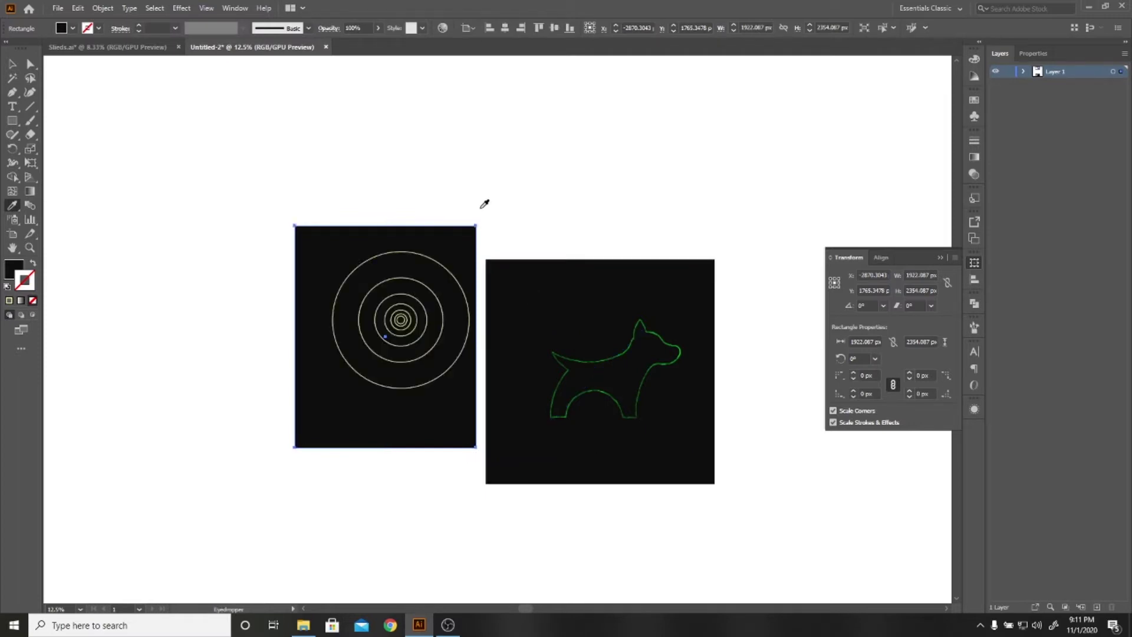
key(v)
mouse_move(477, 226)
mouse_down()
mouse_move(710, 355)
mouse_move(463, 553)
mouse_move(454, 257)
mouse_up()
Move the dog sketch just below the yellow circles
click(710, 355)
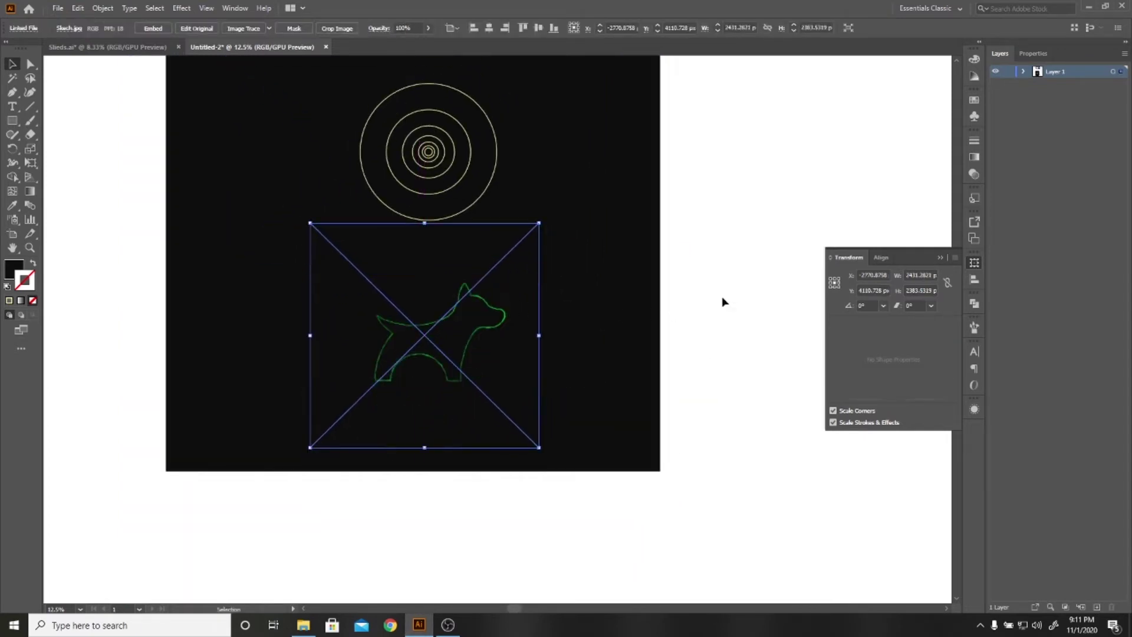
click(723, 299)
scroll(404, 218, up, 1)
Alt-drag a copy of the second yellow circle down onto the dog's back
scroll(446, 280, up, 1)
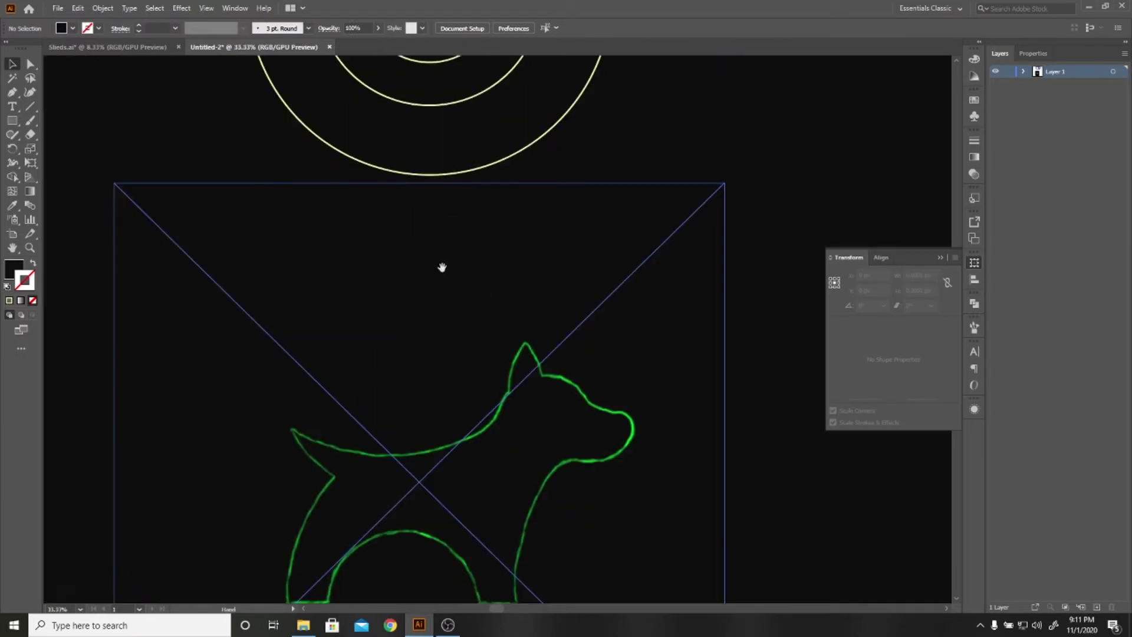
scroll(442, 263, up, 1)
scroll(424, 286, down, 1)
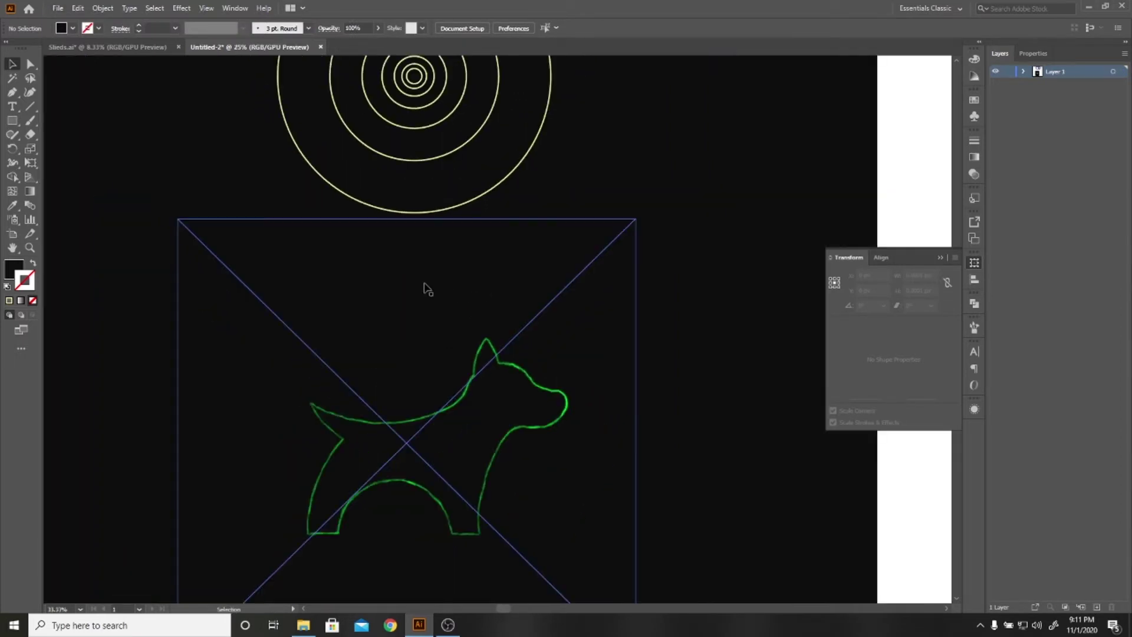
drag(432, 286, 402, 285)
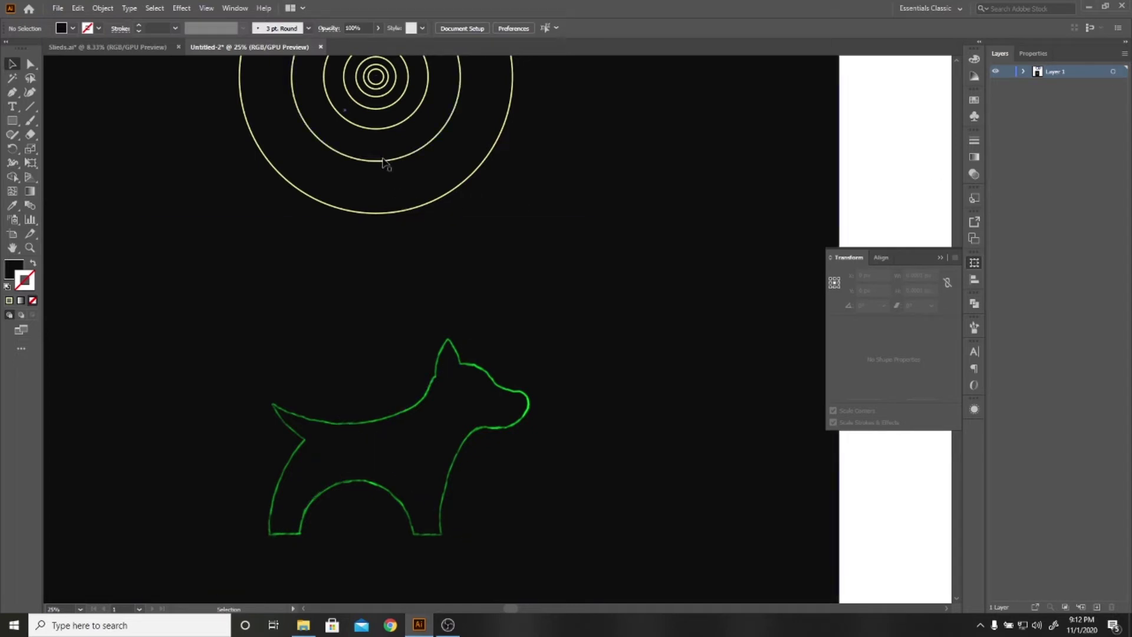
click(381, 162)
mouse_move(381, 162)
mouse_down()
mouse_move(356, 394)
mouse_move(377, 423)
mouse_move(366, 420)
mouse_up()
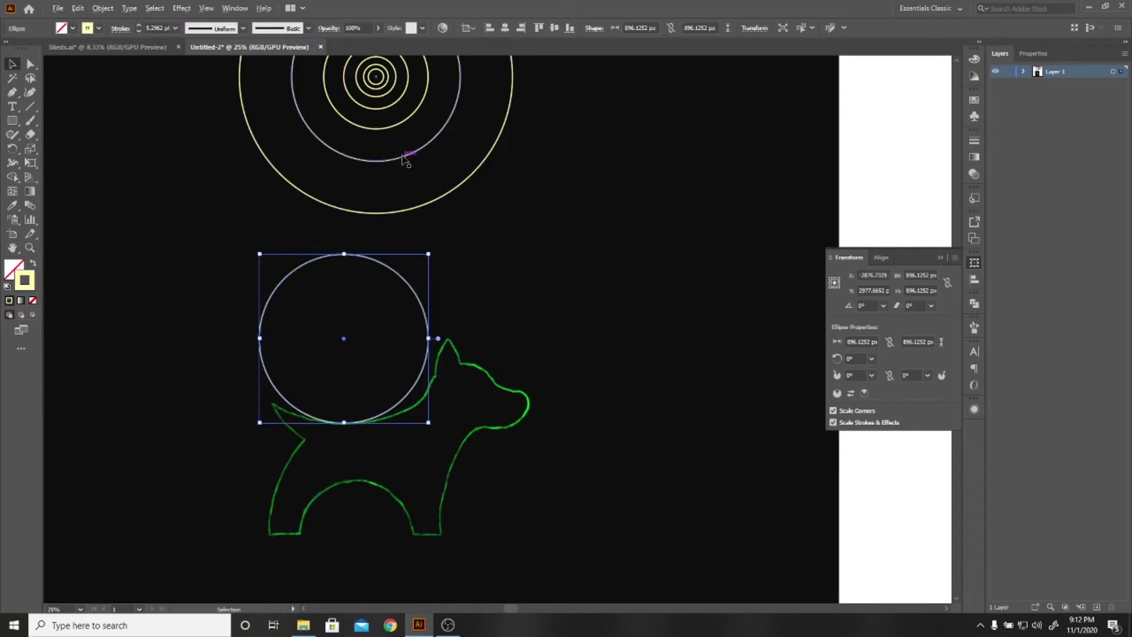
Place the 896 px circle copy on the dog's back and roughly match the curve
drag(404, 158, 396, 417)
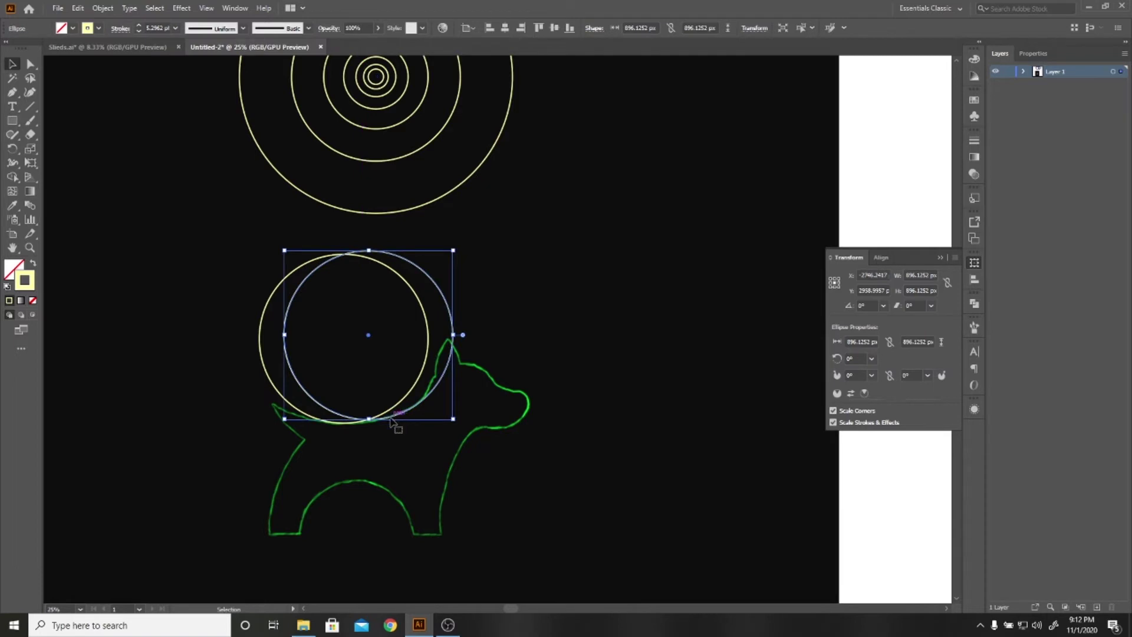
scroll(394, 419, up, 2)
scroll(394, 420, up, 3)
scroll(394, 420, up, 2)
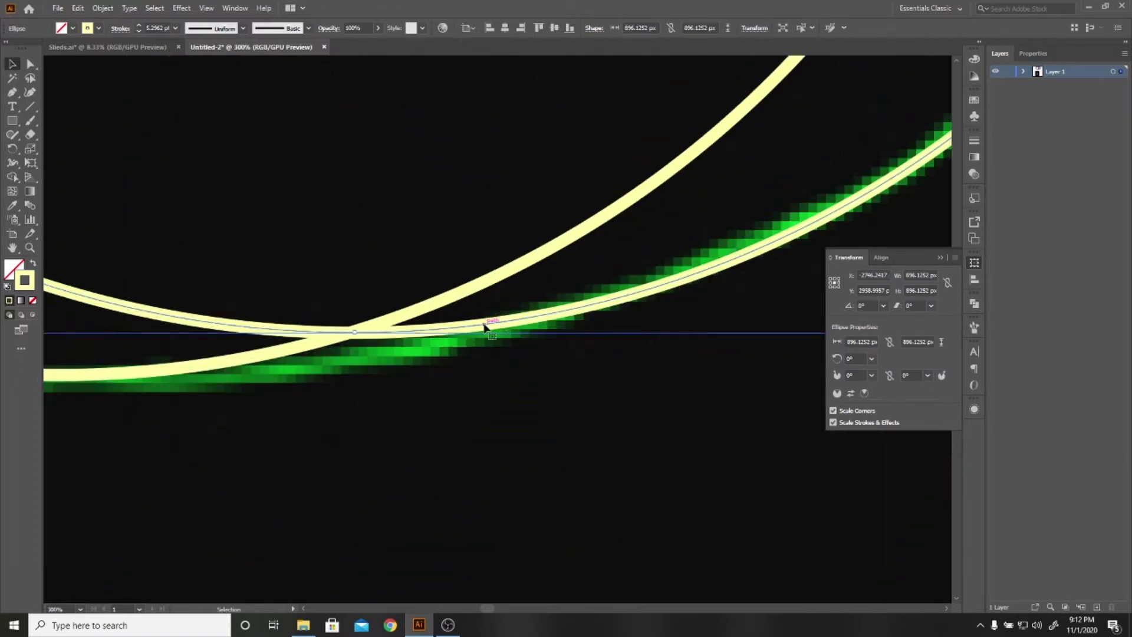
drag(483, 324, 319, 373)
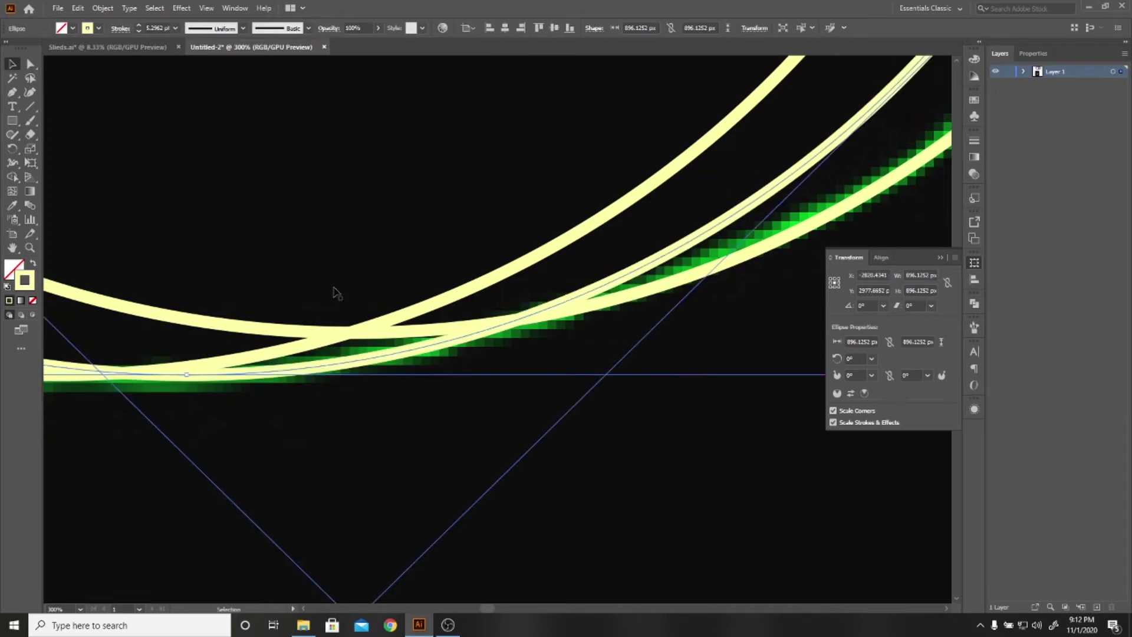
Delete the stray upper-left yellow curve segment
click(311, 334)
click(311, 331)
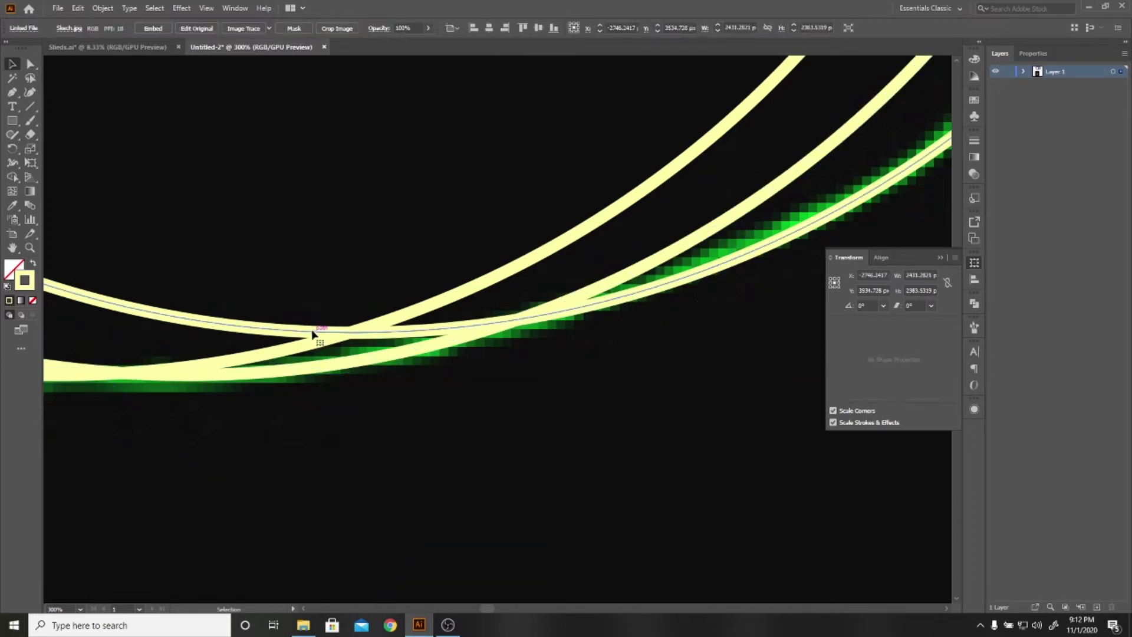
key(Delete)
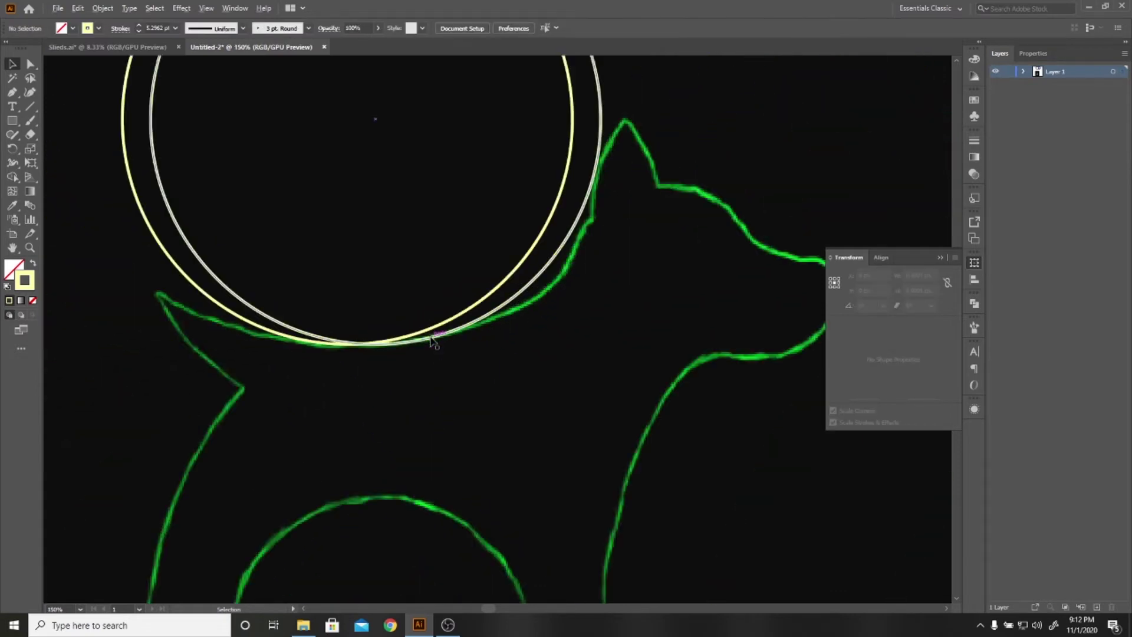
scroll(422, 336, down, 3)
click(367, 362)
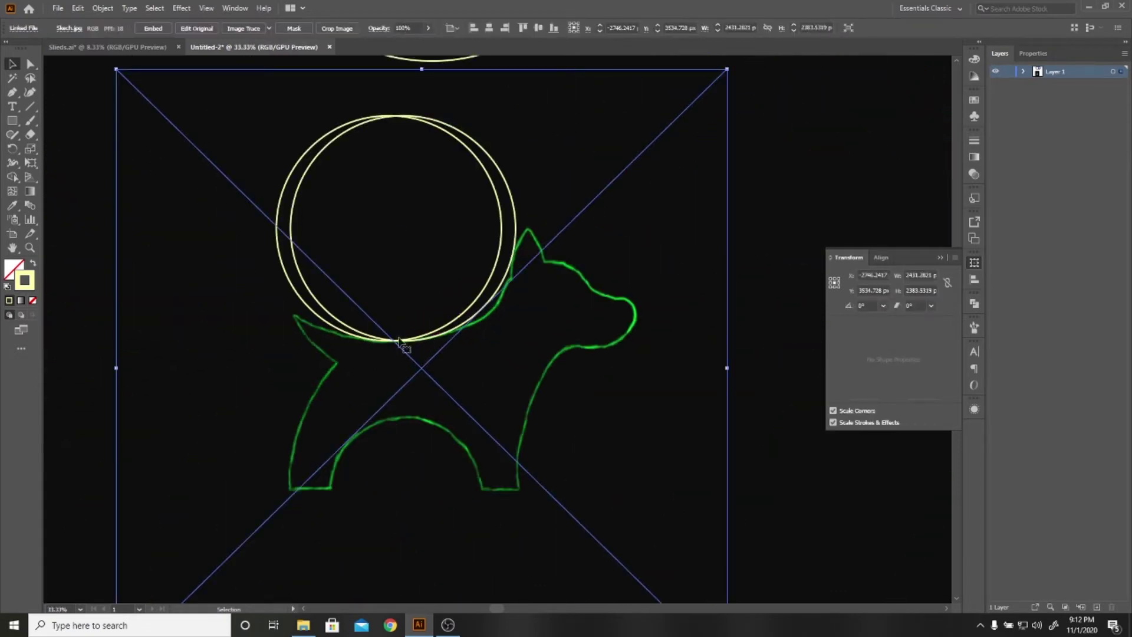
In Outline mode, align the circle's lower edge to the back curve, then return to Preview
key(v)
key(ctrl+y)
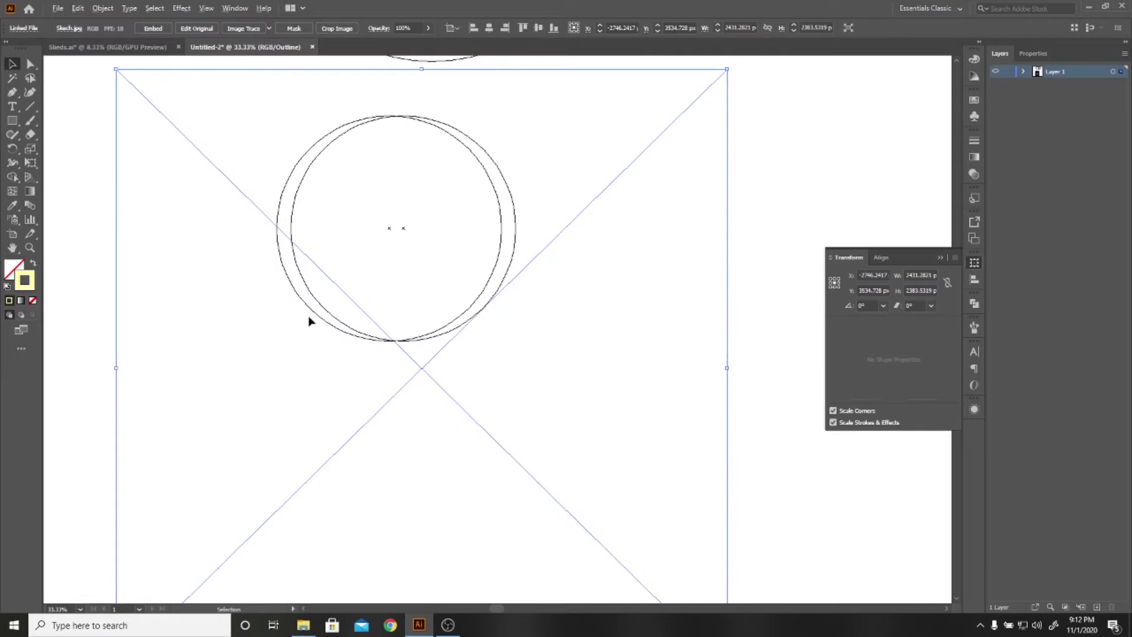
scroll(309, 320, up, 3)
scroll(575, 394, up, 1)
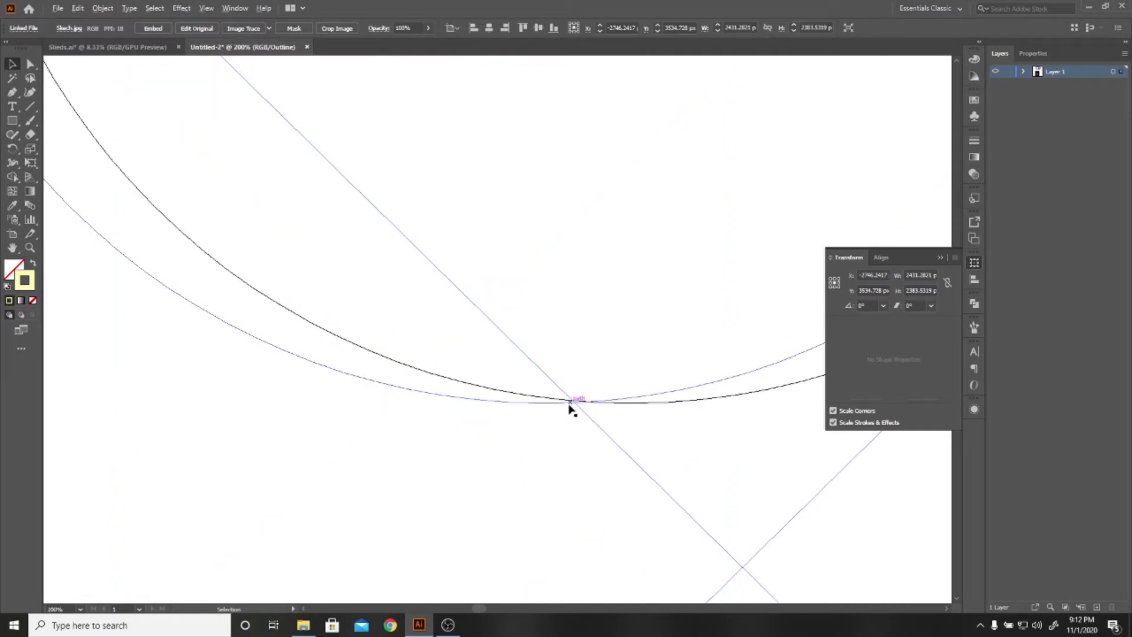
scroll(571, 407, down, 1)
scroll(496, 408, down, 1)
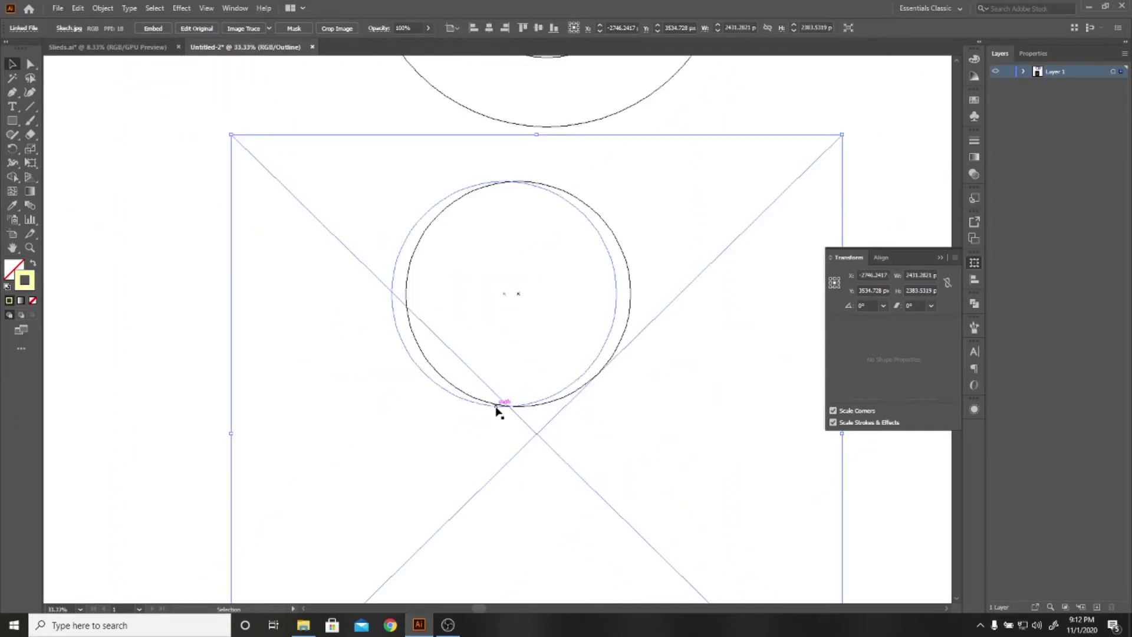
scroll(537, 403, up, 1)
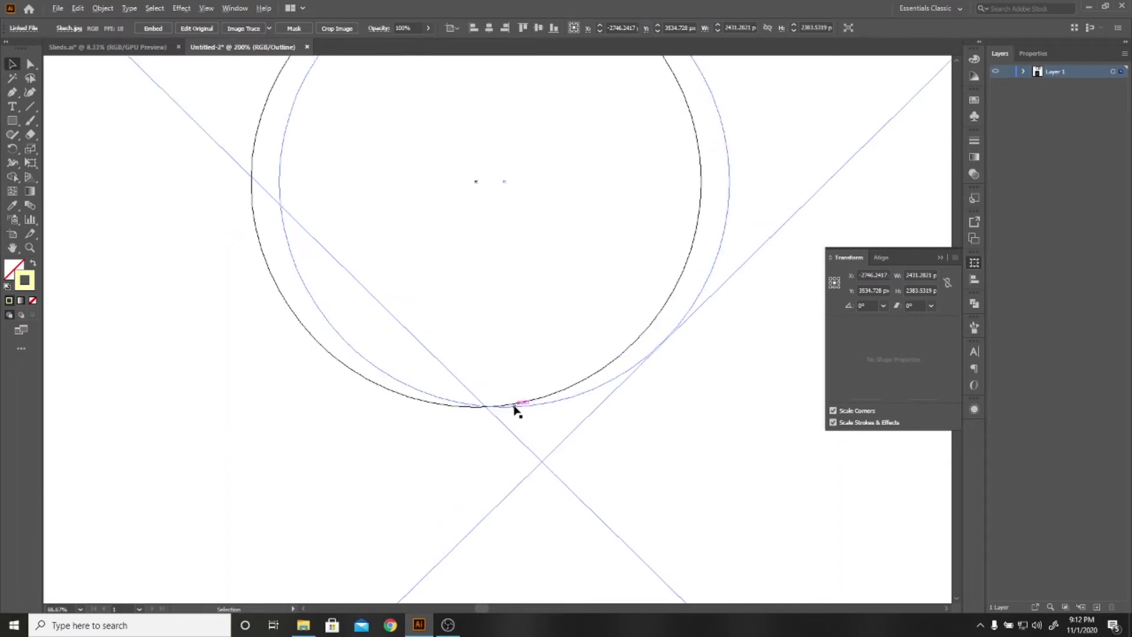
scroll(517, 409, up, 1)
scroll(513, 409, up, 1)
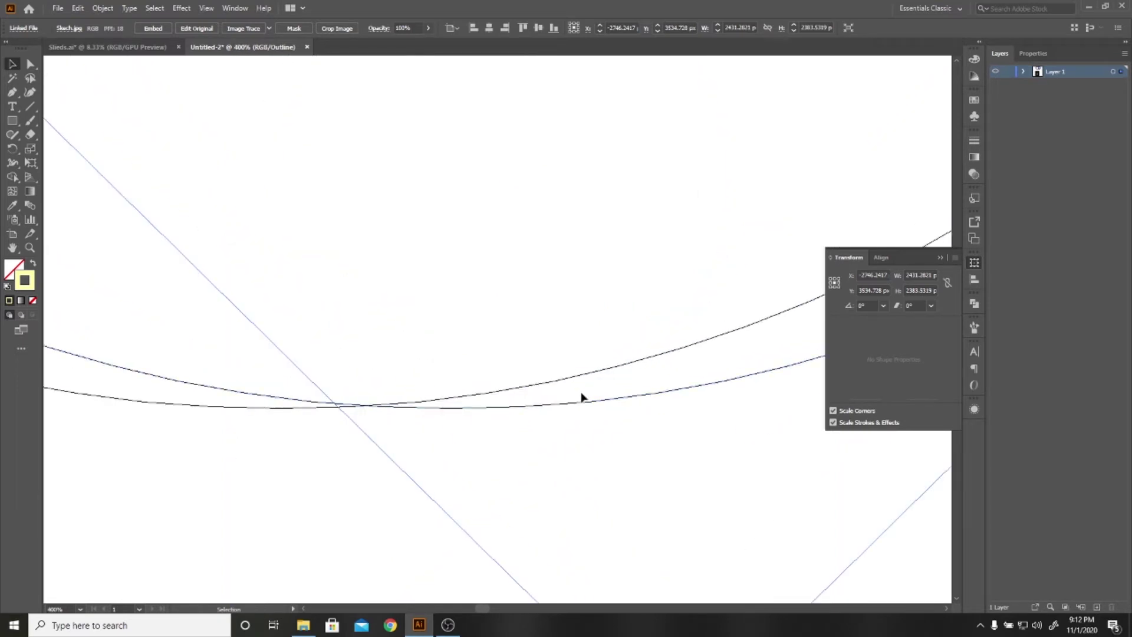
mouse_move(564, 406)
mouse_down()
mouse_move(364, 420)
mouse_move(328, 409)
mouse_move(447, 404)
mouse_move(438, 401)
mouse_up()
click(419, 387)
key(ctrl+y)
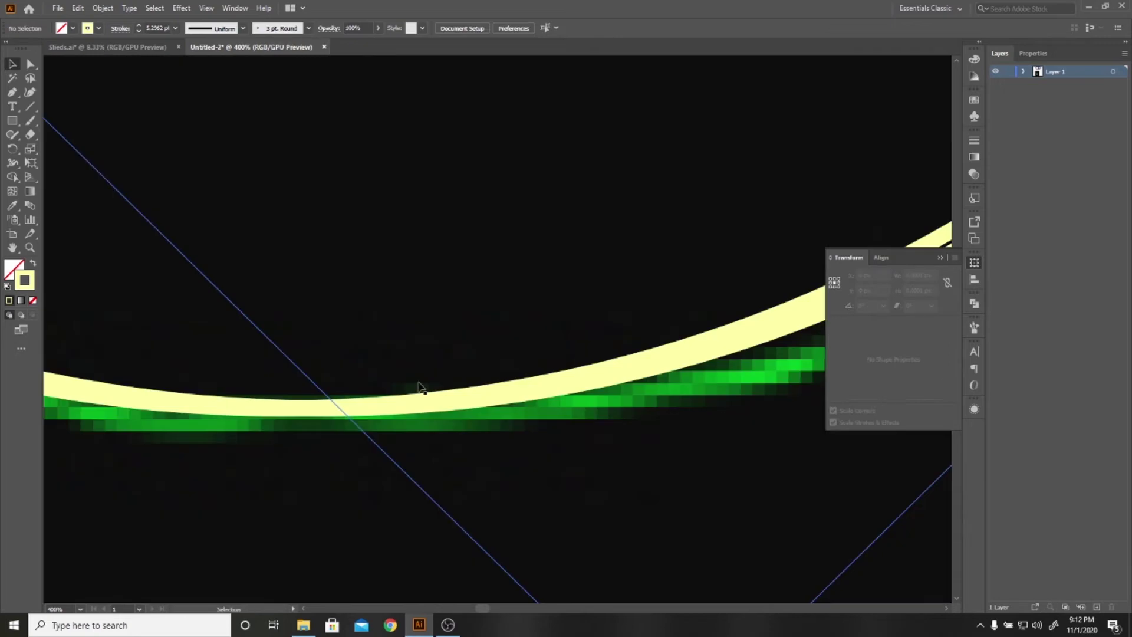
alt+scroll(421, 386, down, 4)
alt+scroll(407, 368, down, 4)
Copy an 896 px ring onto the dog's head, undoing a first misplaced small copy
key(v)
click(404, 364)
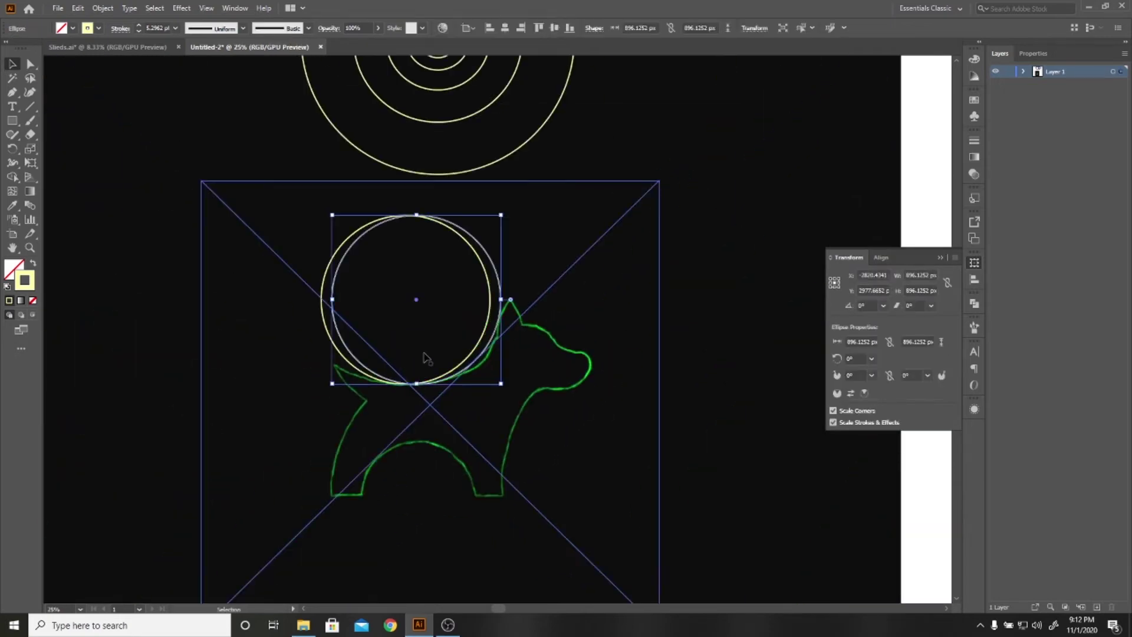
alt+scroll(531, 366, up, 3)
alt+scroll(353, 353, up, 1)
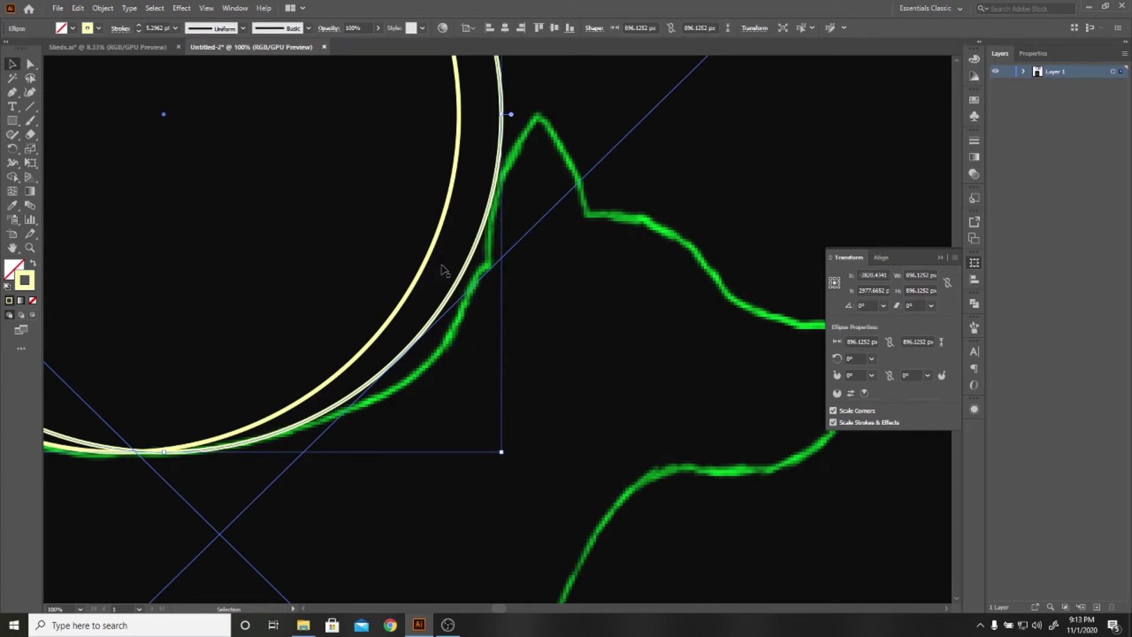
alt+scroll(444, 270, down, 4)
scroll(462, 306, up, 5)
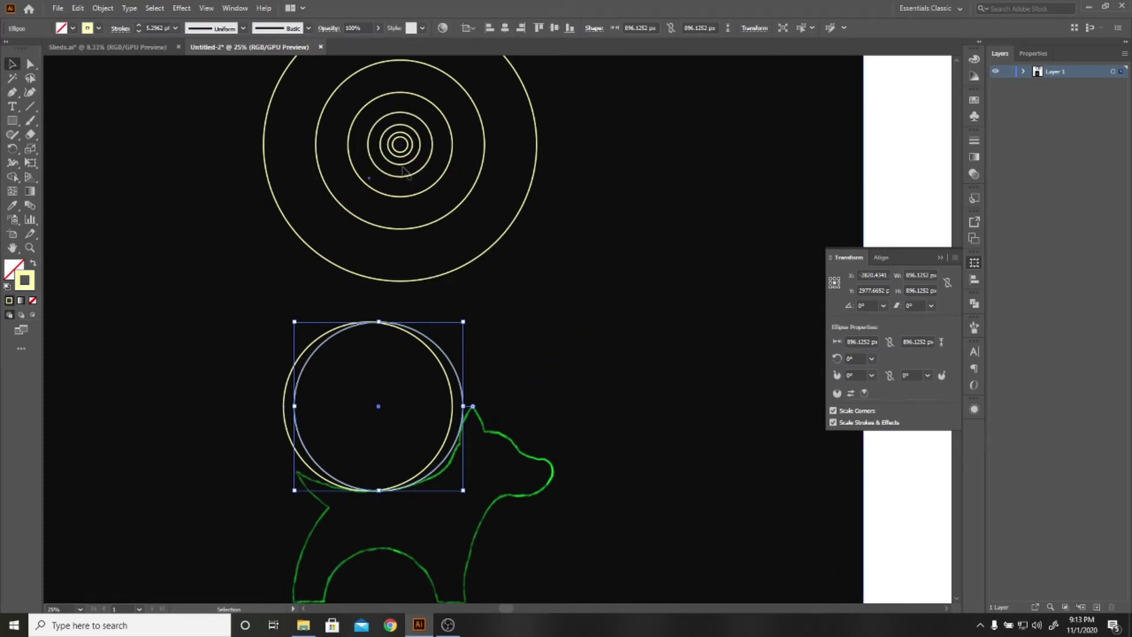
drag(406, 181, 427, 484)
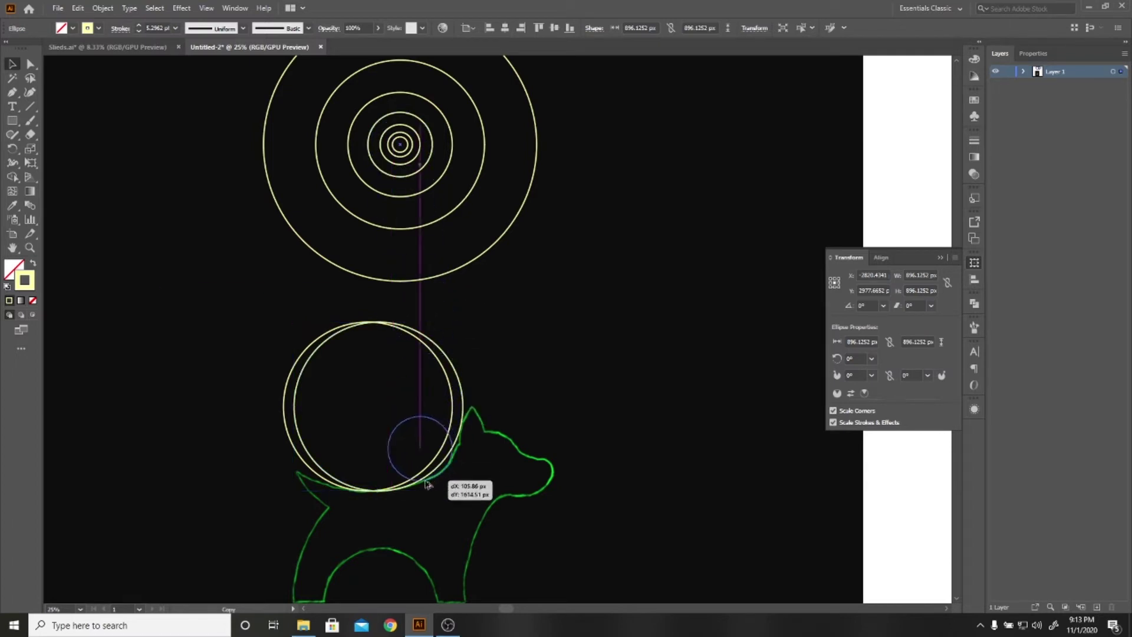
drag(428, 483, 499, 364)
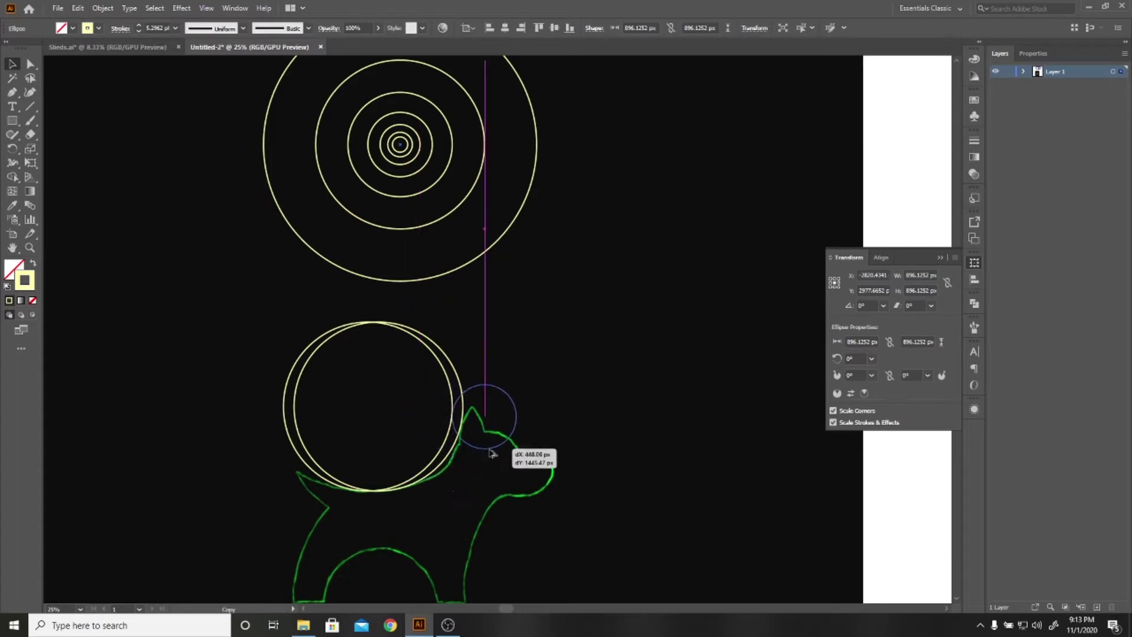
key(ctrl+z)
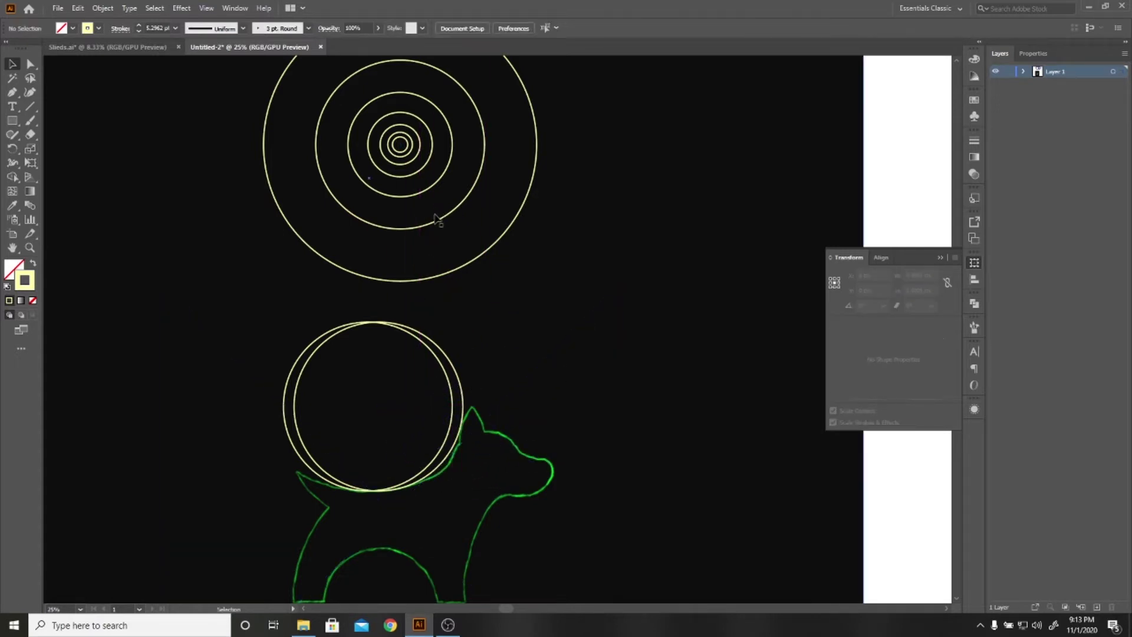
mouse_move(435, 221)
mouse_down()
mouse_move(483, 350)
mouse_move(599, 498)
mouse_move(576, 533)
mouse_up()
Duplicate the head circle leftward over the neck and nudge it up-left with arrow keys
scroll(543, 414, up, 1)
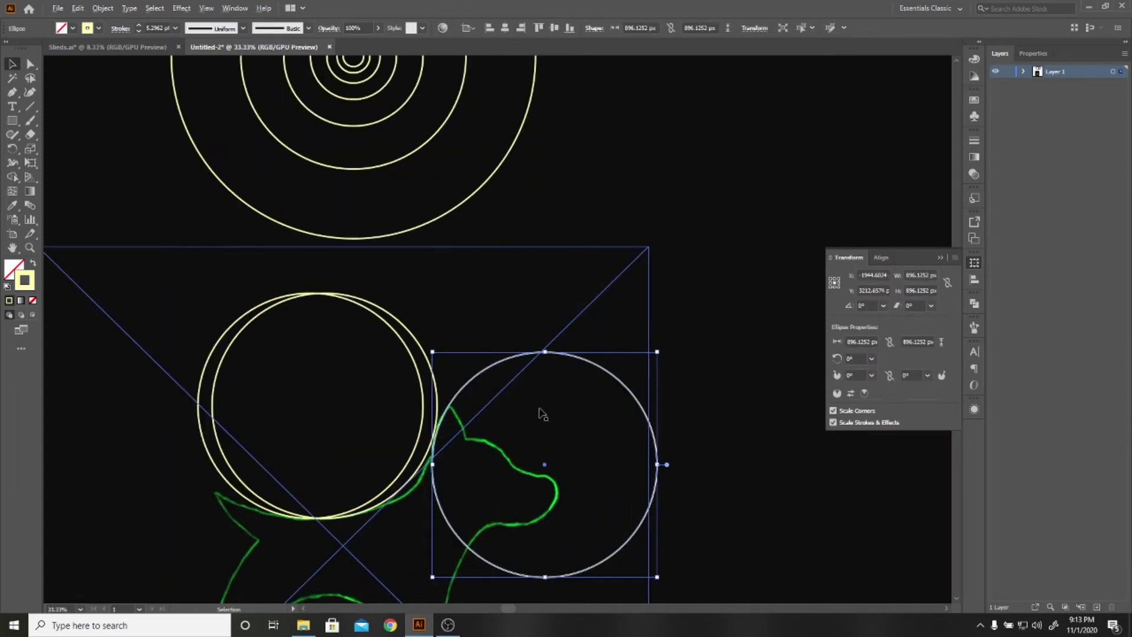
mouse_move(634, 424)
mouse_down()
mouse_move(459, 470)
mouse_move(464, 431)
mouse_up()
scroll(460, 474, up, 3)
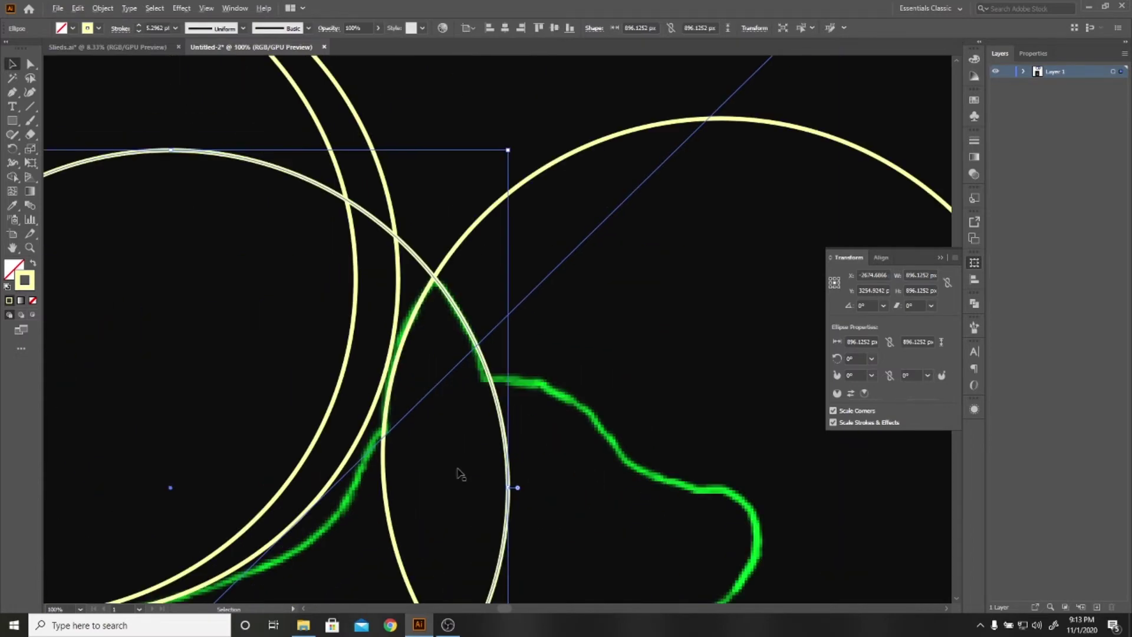
key(Left)
key(Left)
key(Left)
key(Up)
key(Up)
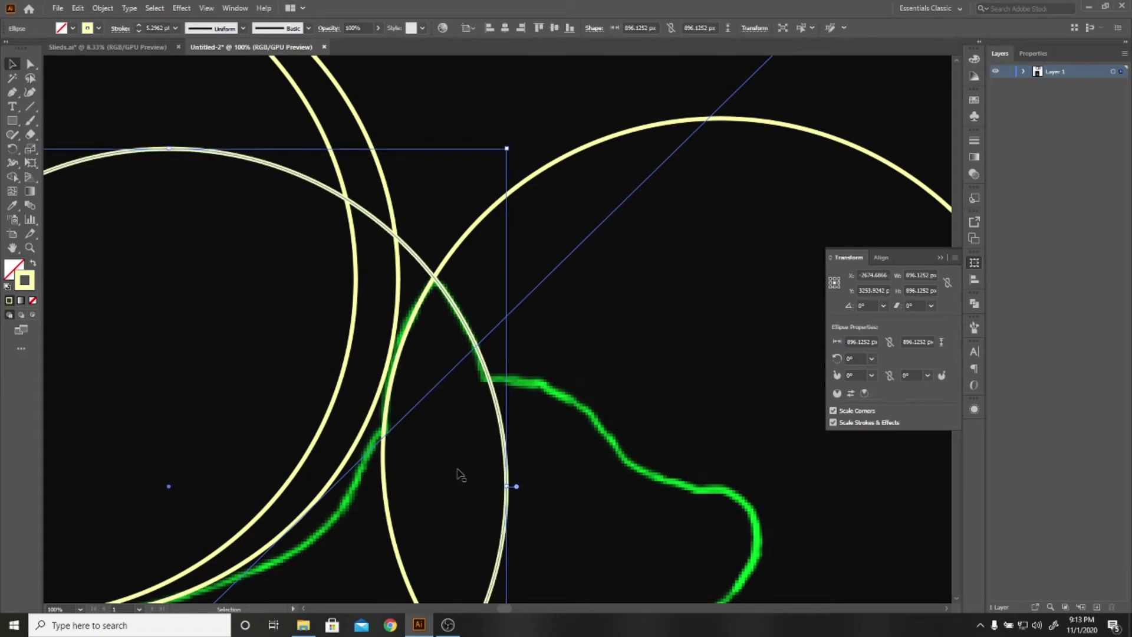
key(Left)
key(Left)
key(Left)
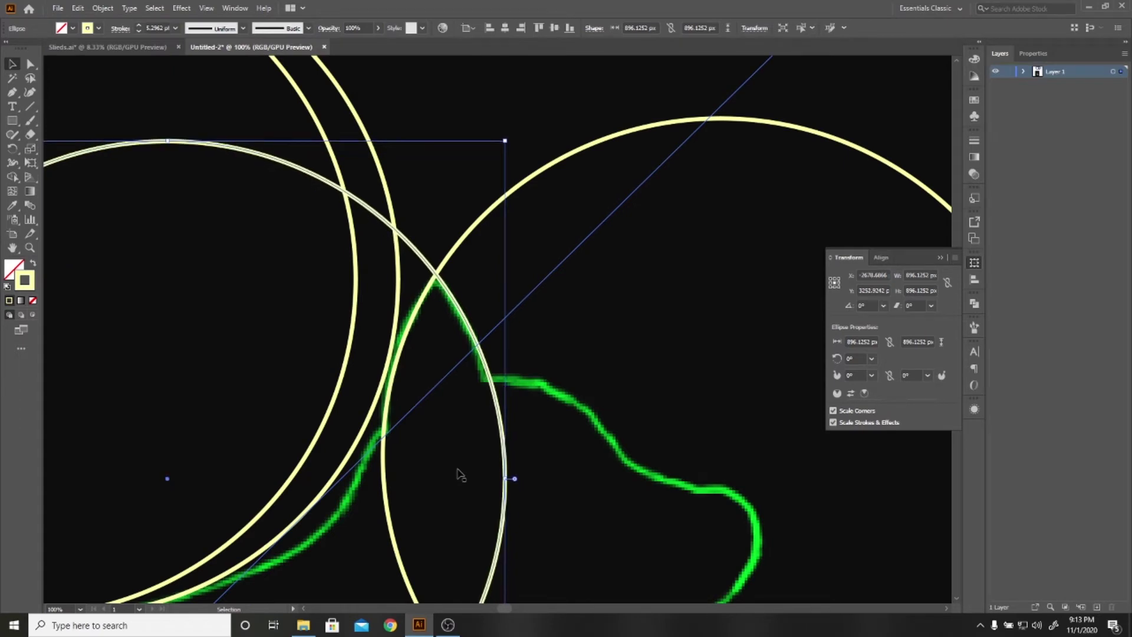
key(Up)
key(Up)
key(Up)
key(Up)
key(Up)
key(Up)
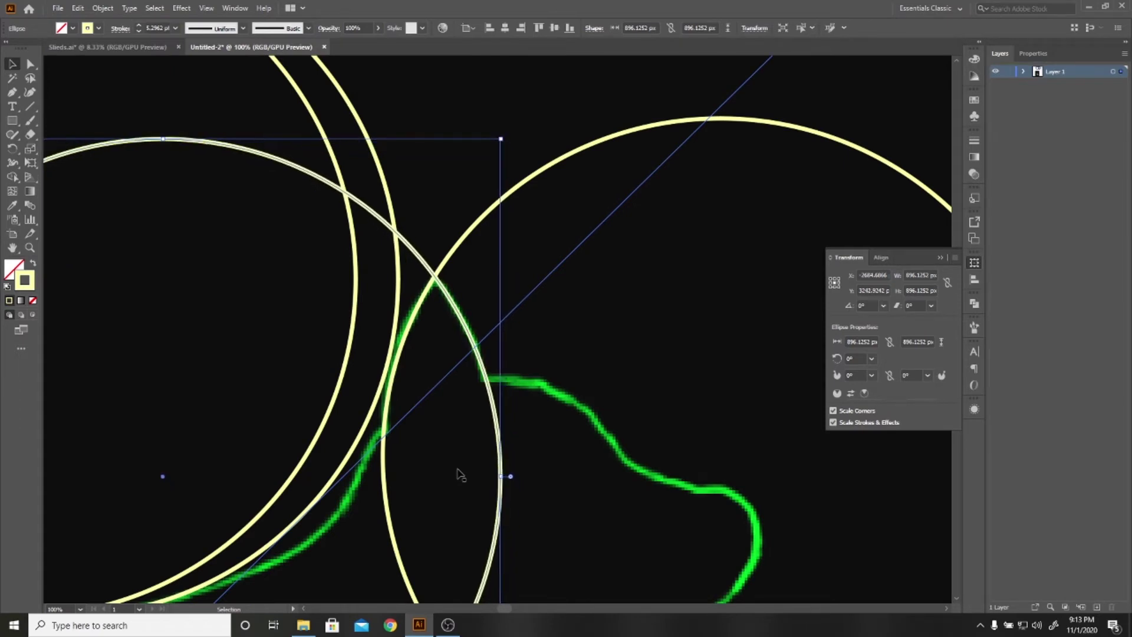
key(Up)
key(Up)
key(Up)
key(Up)
scroll(533, 272, down, 4)
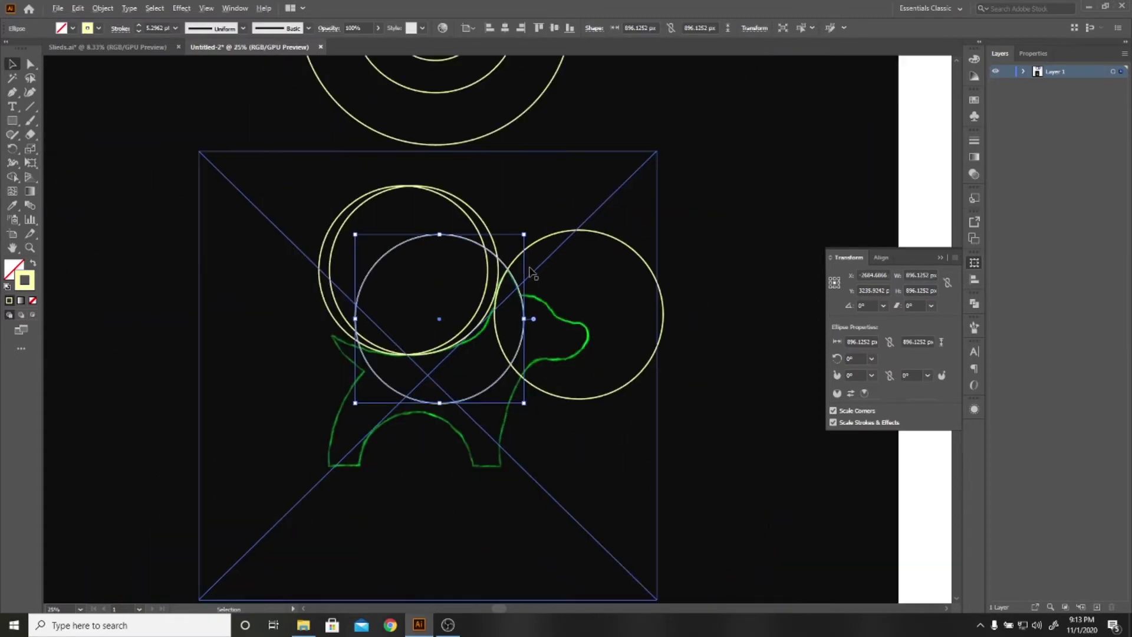
click(536, 323)
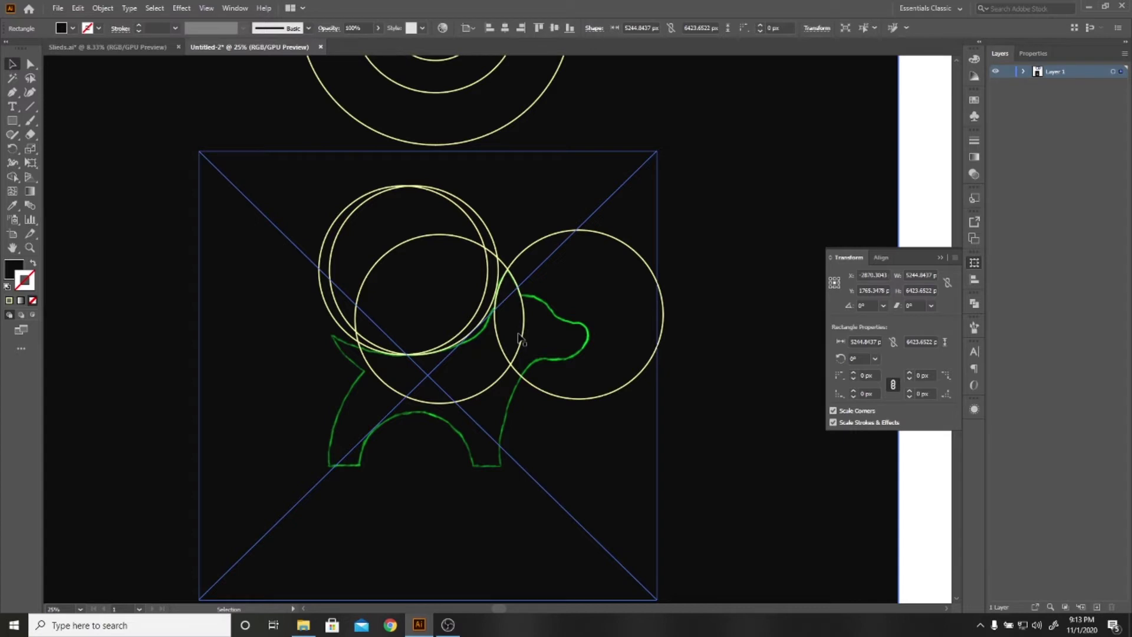
click(106, 47)
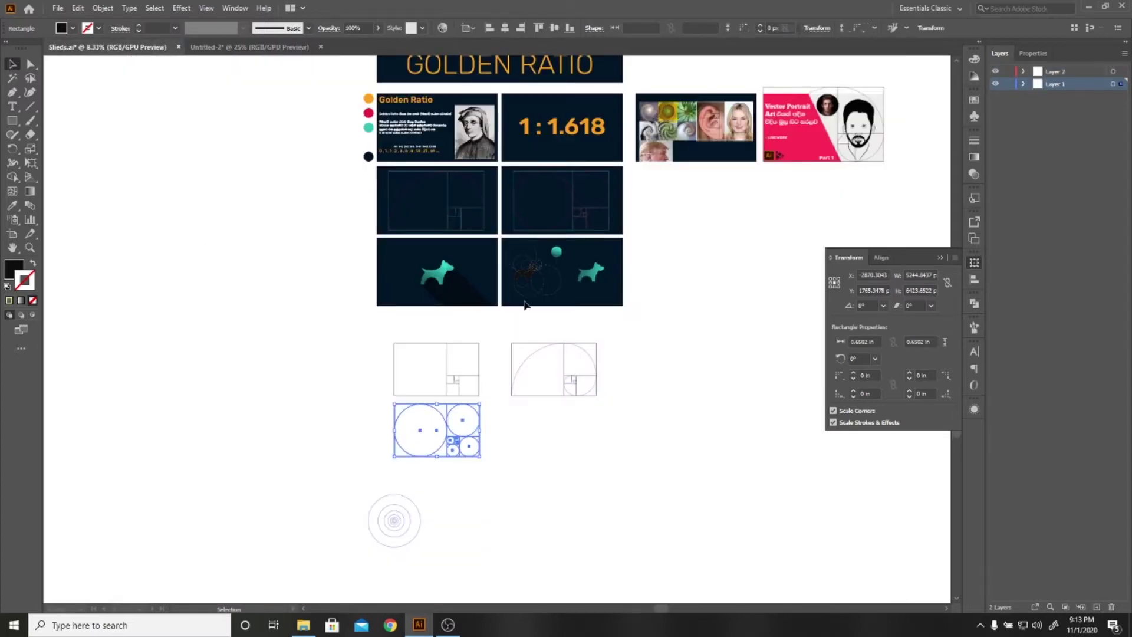
key(ctrl+equal)
key(ctrl+equal)
key(ctrl+equal)
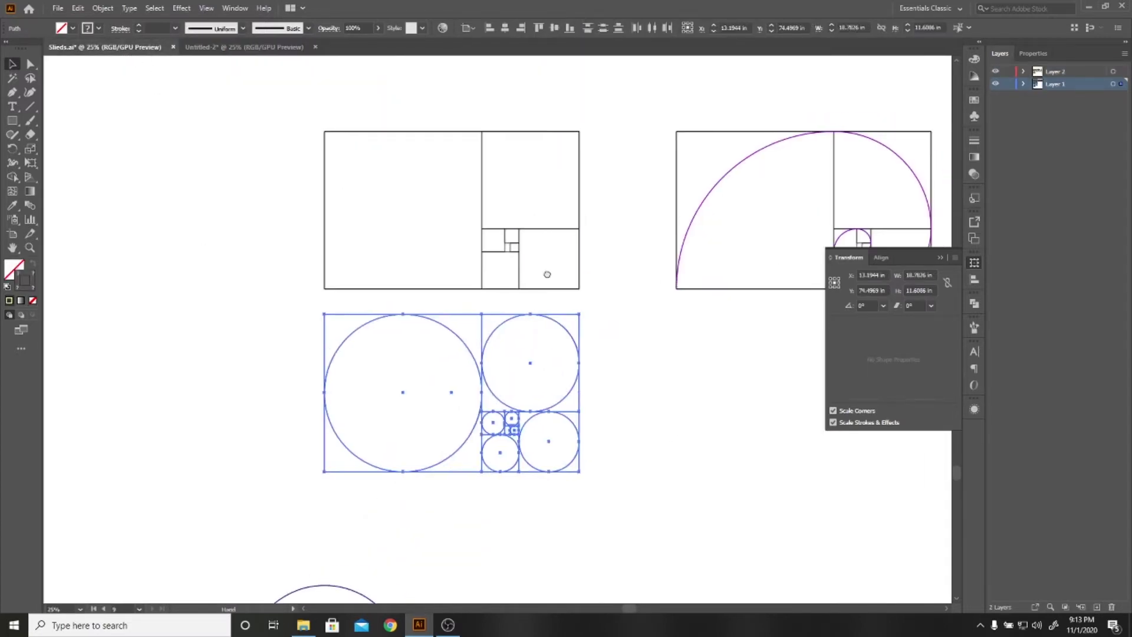
drag(551, 271, 134, 531)
key(ctrl+equal)
key(ctrl+equal)
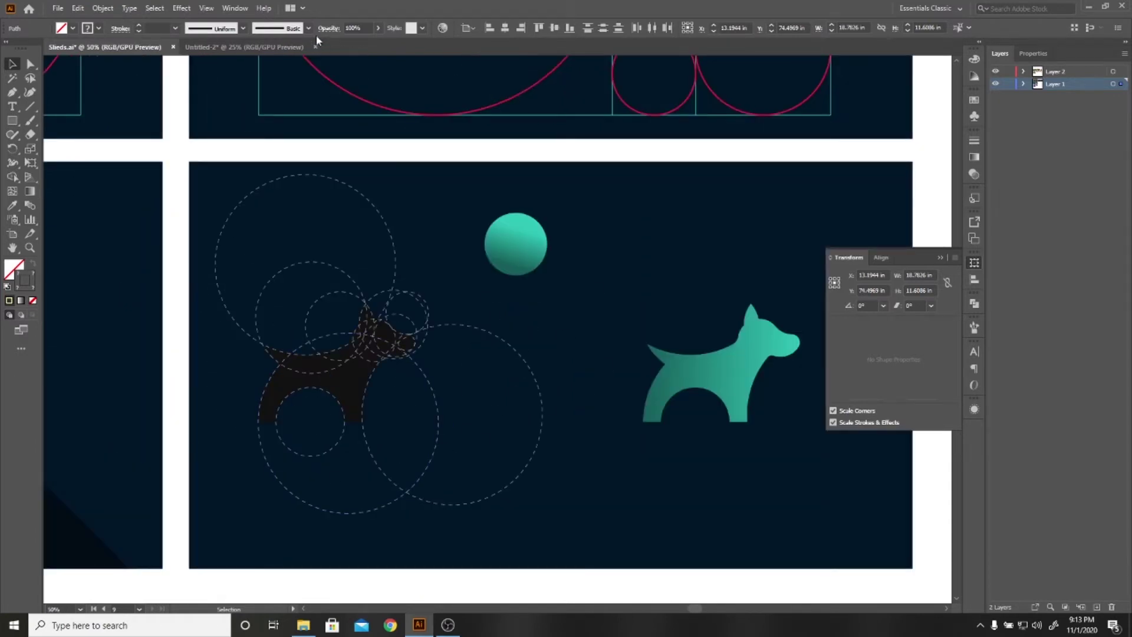
click(212, 47)
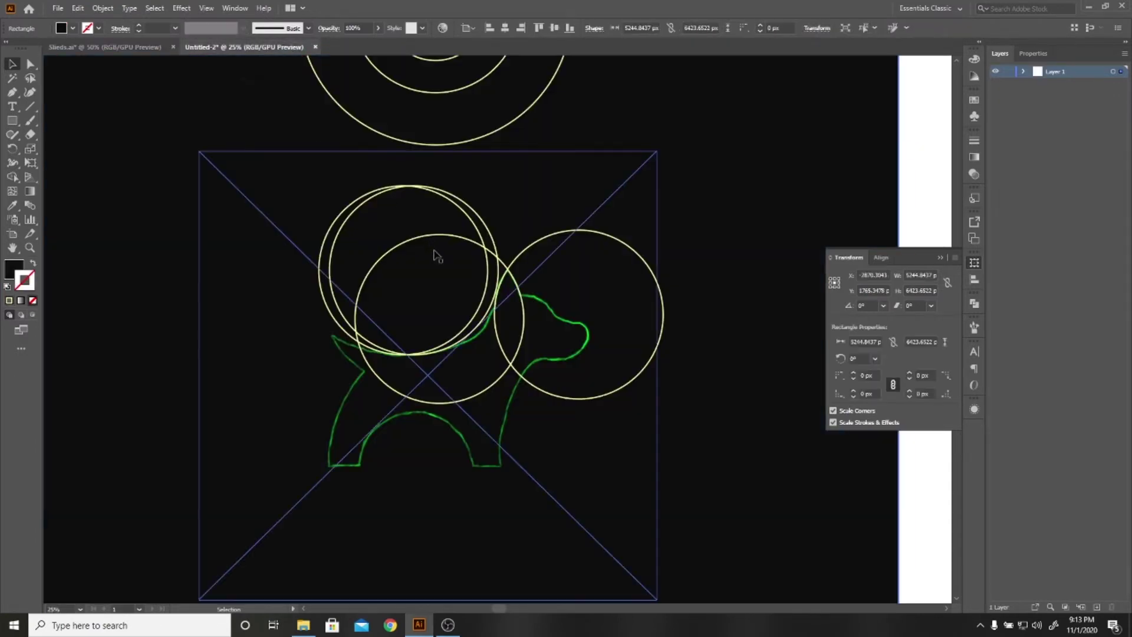
Delete the stray duplicate circle and shift the 896 px back circle about 111 px right
scroll(484, 293, up, 1)
scroll(485, 293, up, 1)
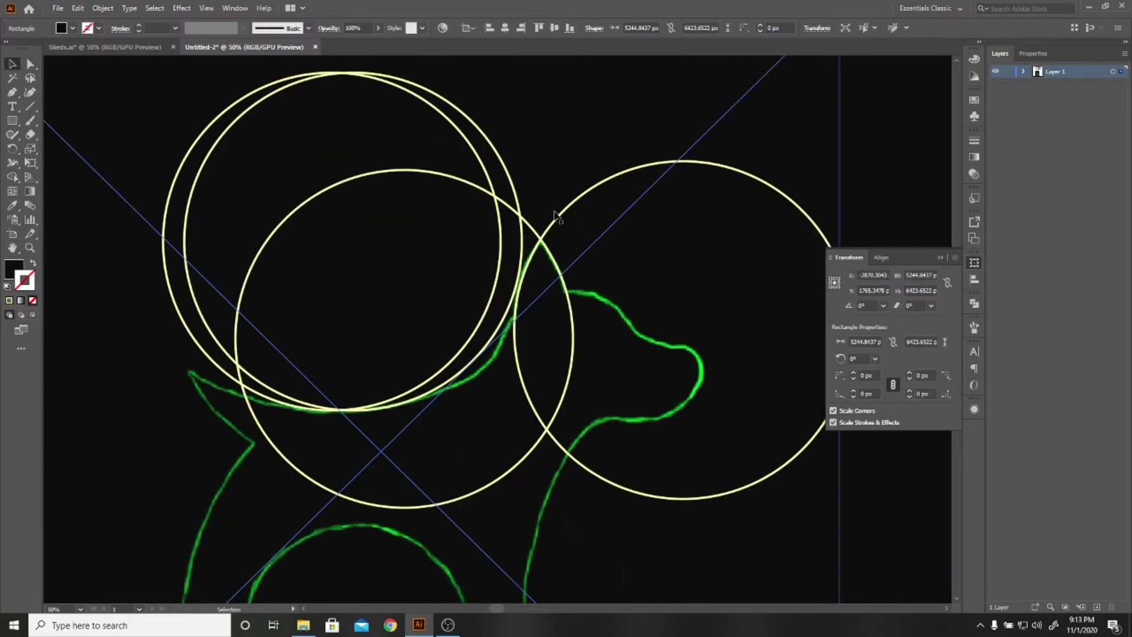
click(518, 203)
key(Delete)
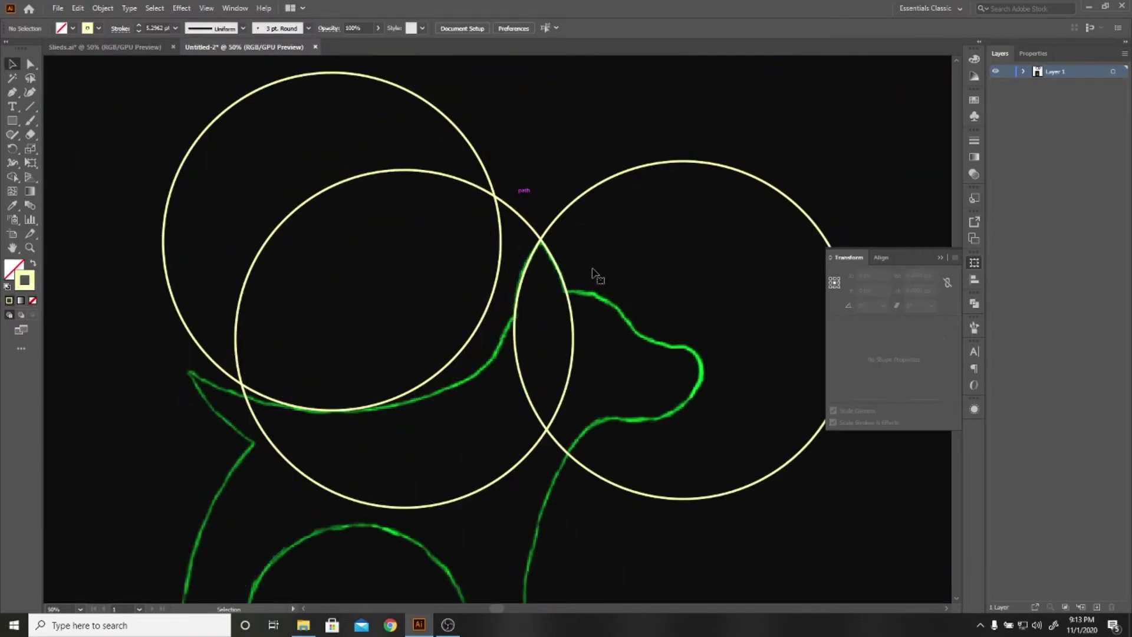
mouse_move(444, 376)
mouse_down()
mouse_move(480, 369)
mouse_move(490, 389)
mouse_move(405, 403)
mouse_move(434, 399)
mouse_up()
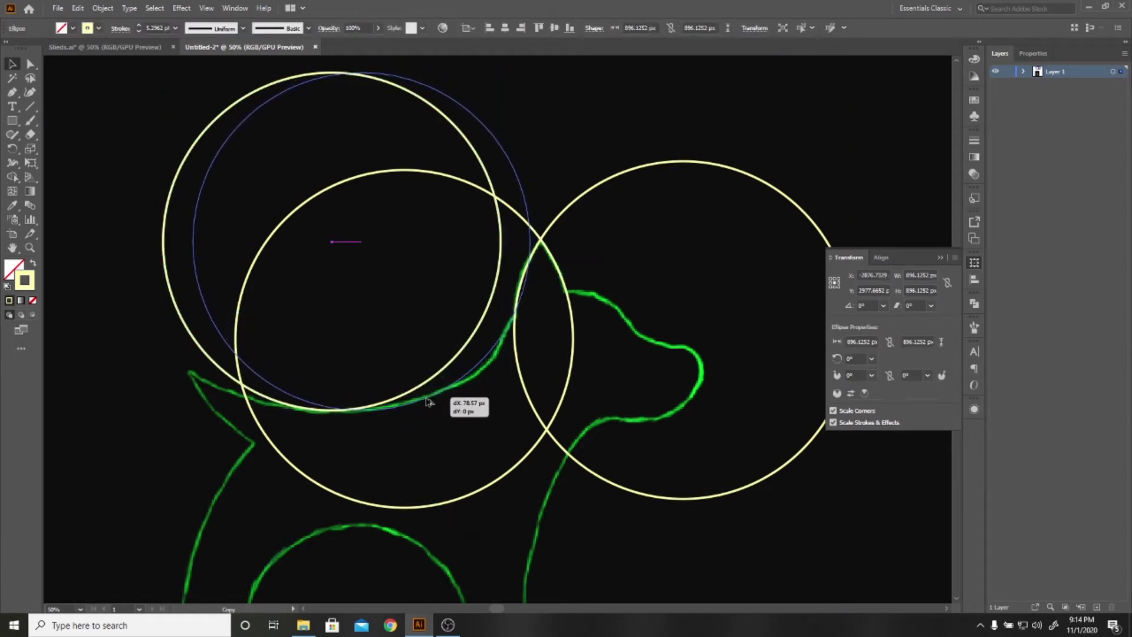
mouse_move(434, 398)
mouse_down()
mouse_move(419, 403)
mouse_move(440, 401)
mouse_up()
Drag a copy of the upper circle left and inspect the overlapping arcs in Outline view
click(441, 352)
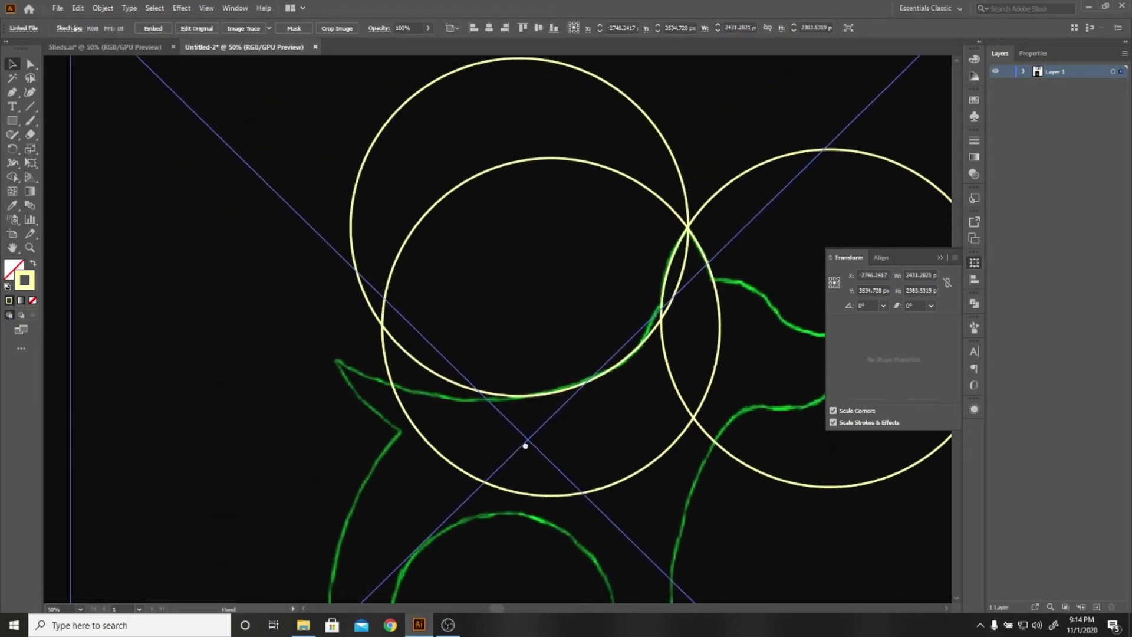
drag(368, 466, 498, 482)
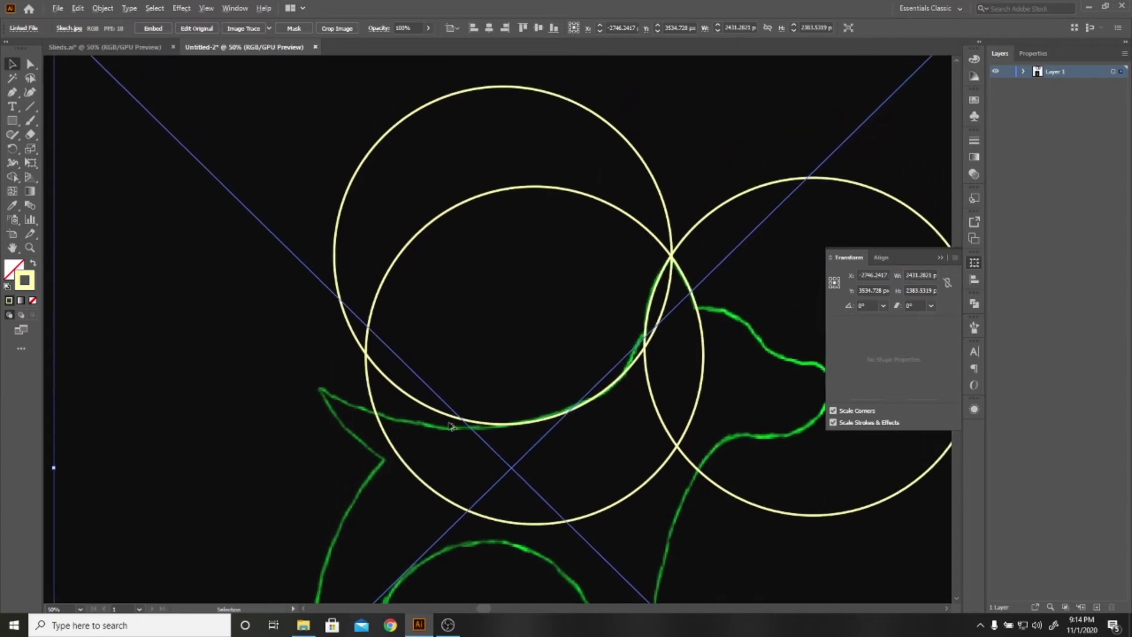
mouse_move(454, 422)
mouse_down()
mouse_move(382, 420)
mouse_move(426, 427)
mouse_up()
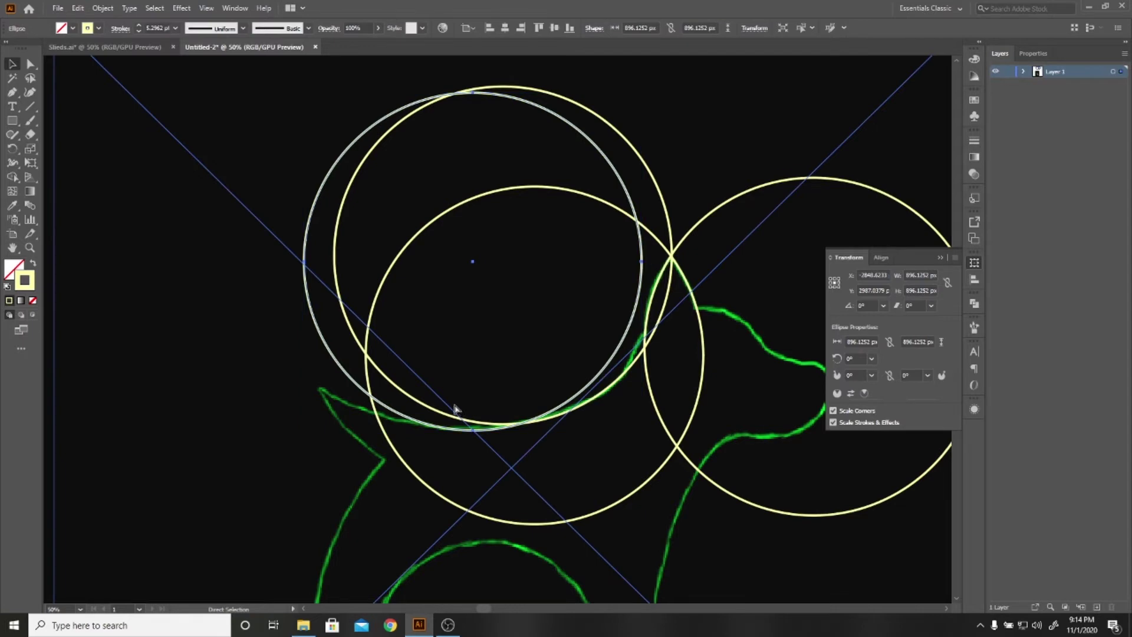
key(ctrl+y)
alt+scroll(448, 434, up, 3)
click(546, 426)
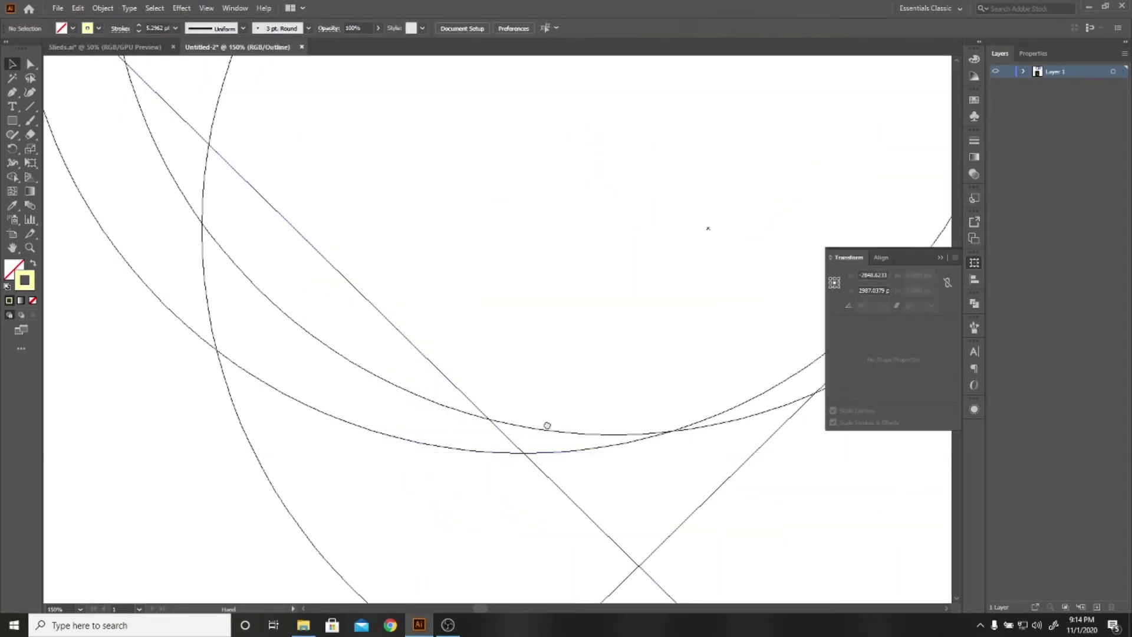
mouse_move(597, 451)
mouse_down()
mouse_move(361, 335)
mouse_move(427, 323)
mouse_move(421, 354)
mouse_up()
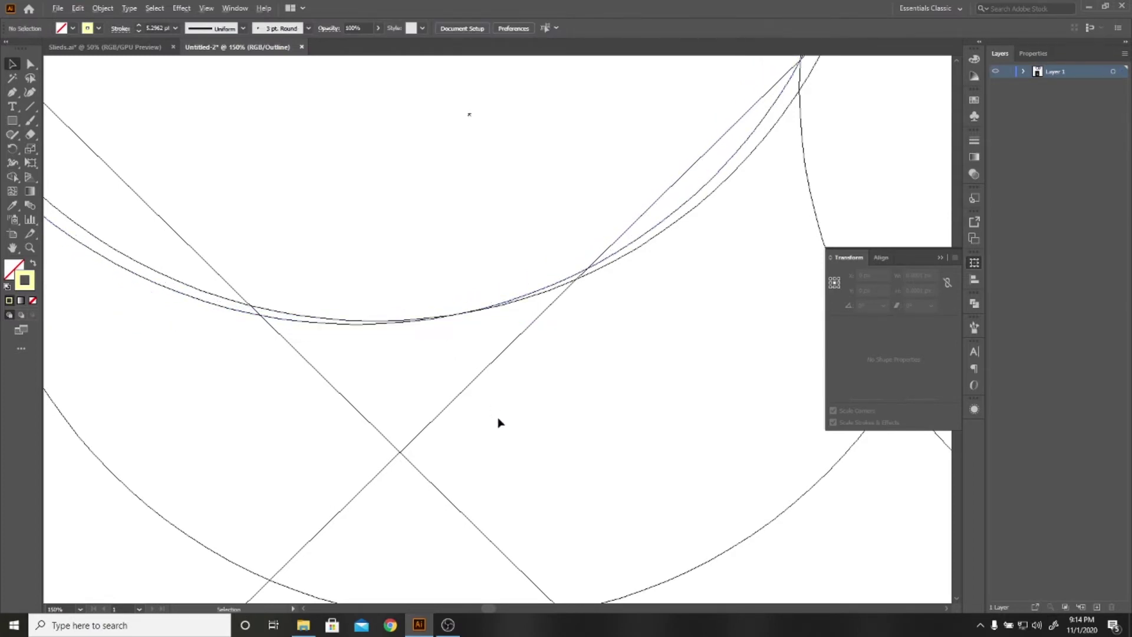
Undo the extra duplicate circle and return from Outline view to Preview
scroll(498, 423, down, 4)
key(ctrl+z)
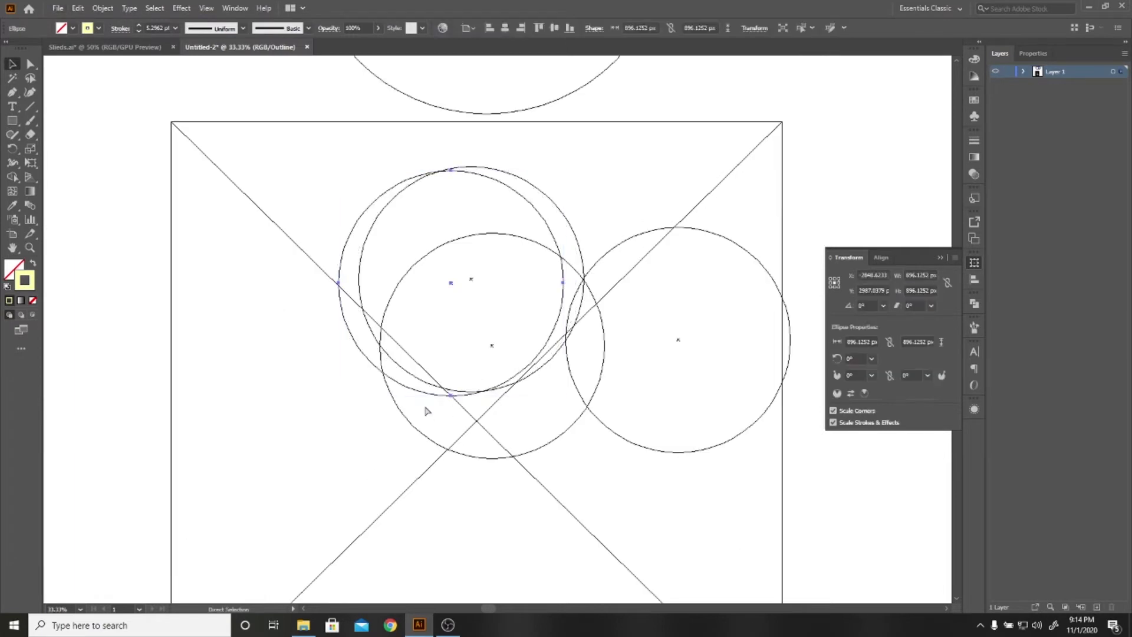
key(ctrl+y)
key(ctrl+z)
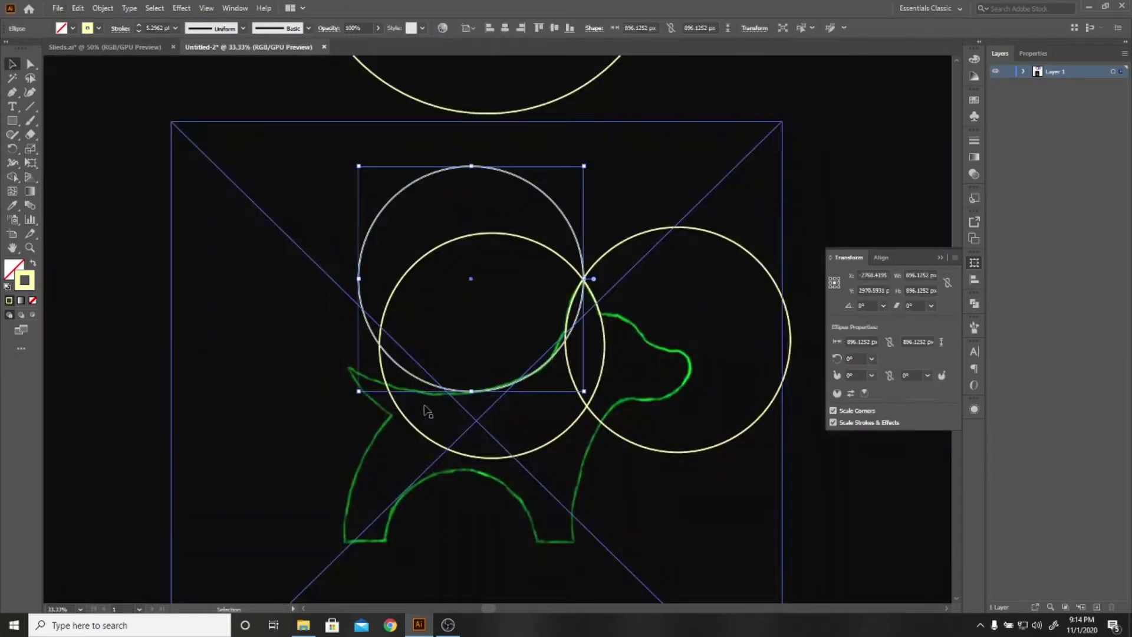
scroll(421, 374, down, 1)
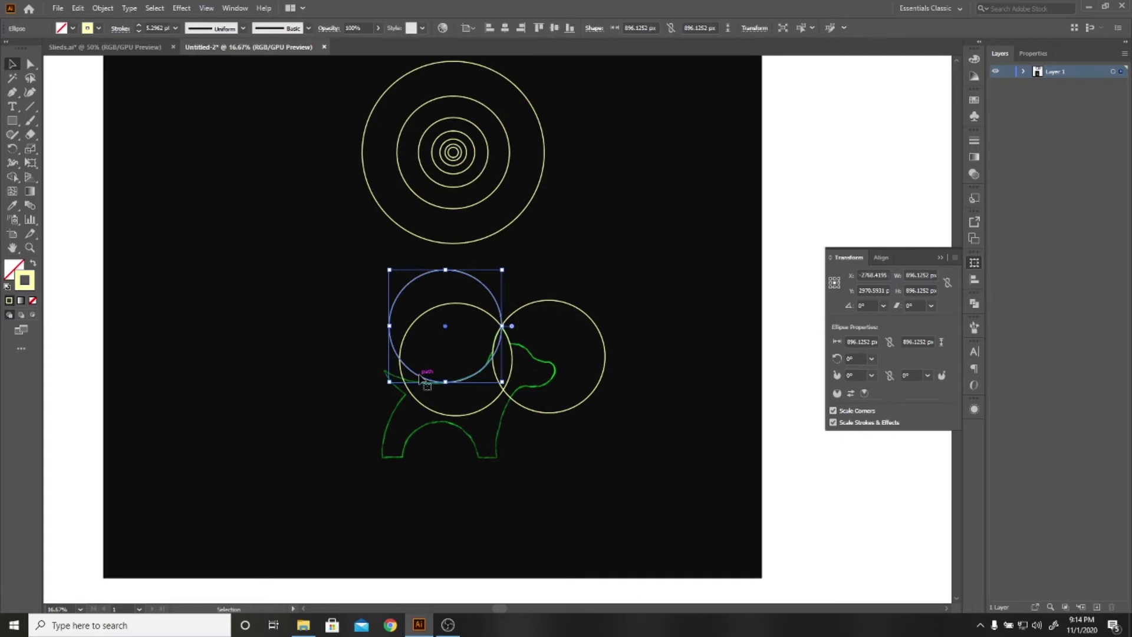
Delete the upper back circle and place a copy of the largest concentric circle over the back
key(Delete)
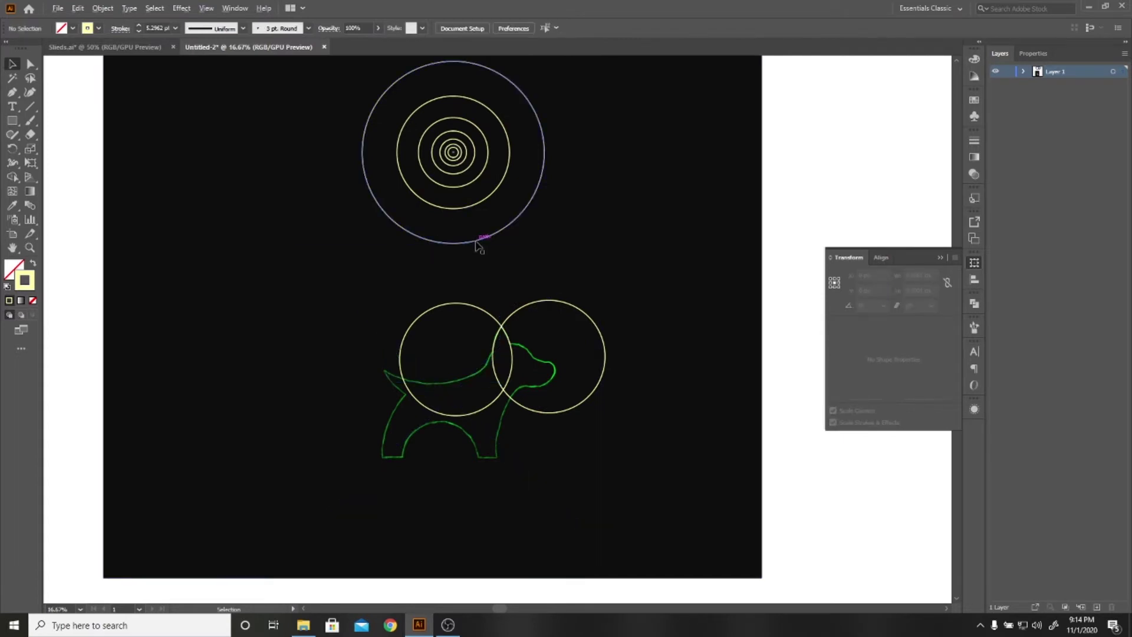
drag(477, 243, 455, 385)
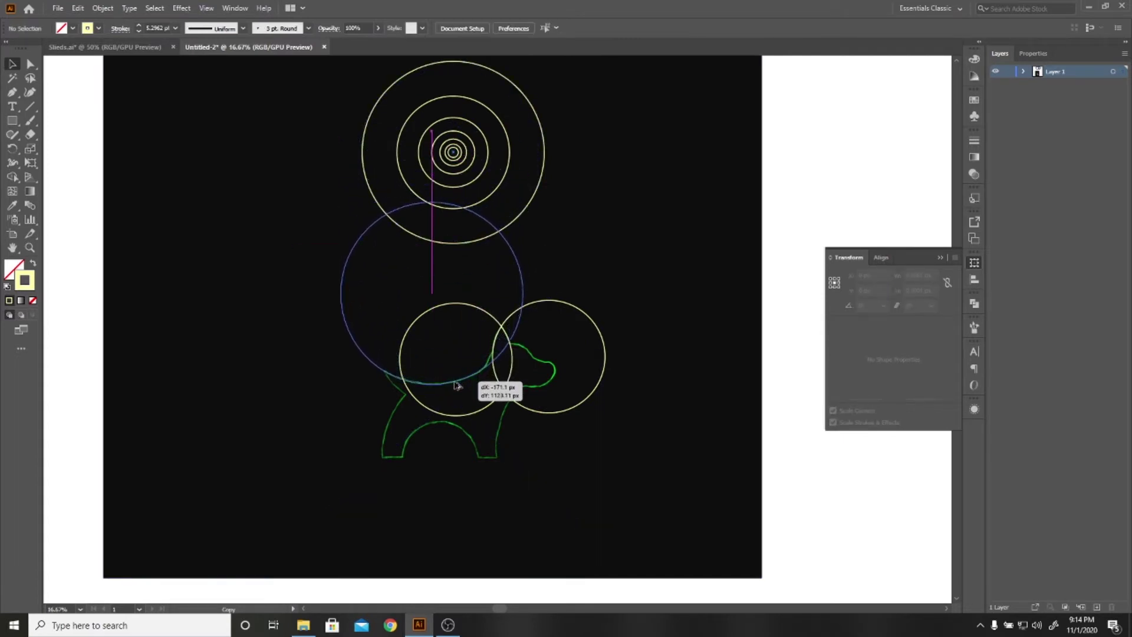
drag(456, 386, 455, 385)
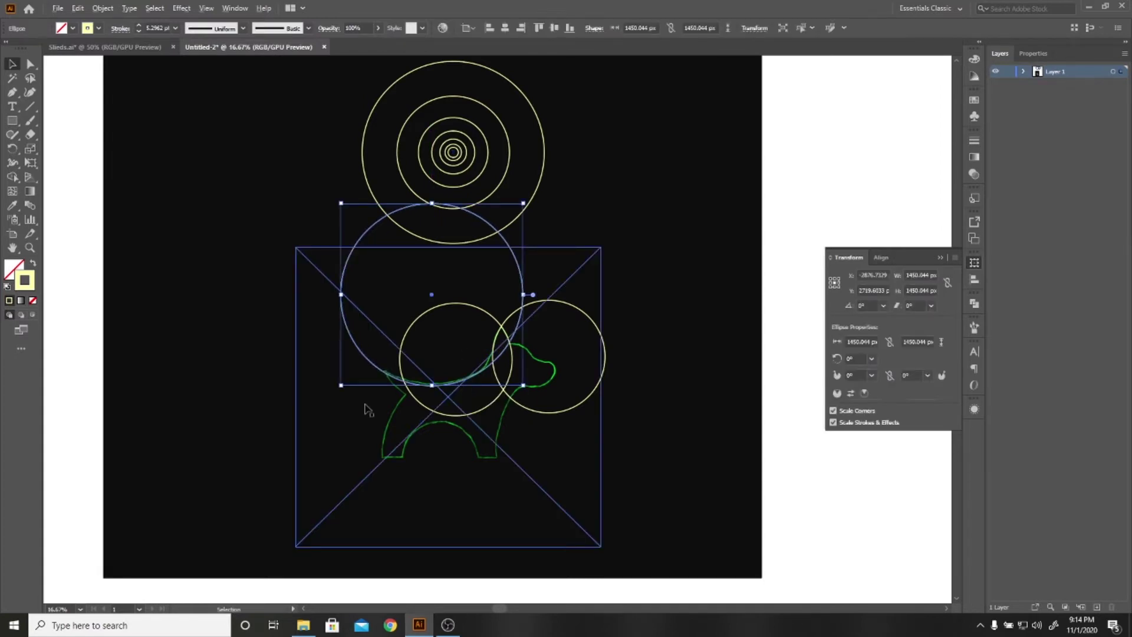
scroll(367, 410, up, 2)
scroll(411, 377, up, 2)
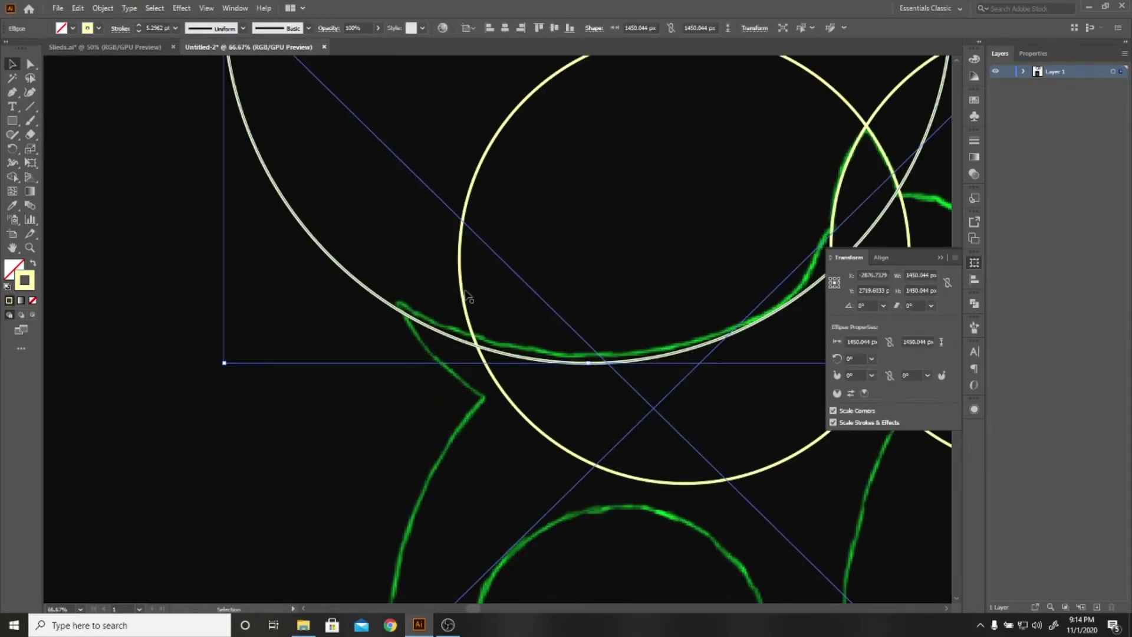
Add a second 1450 px circle copy and nudge it so its lower edge traces the back curve
drag(529, 360, 531, 354)
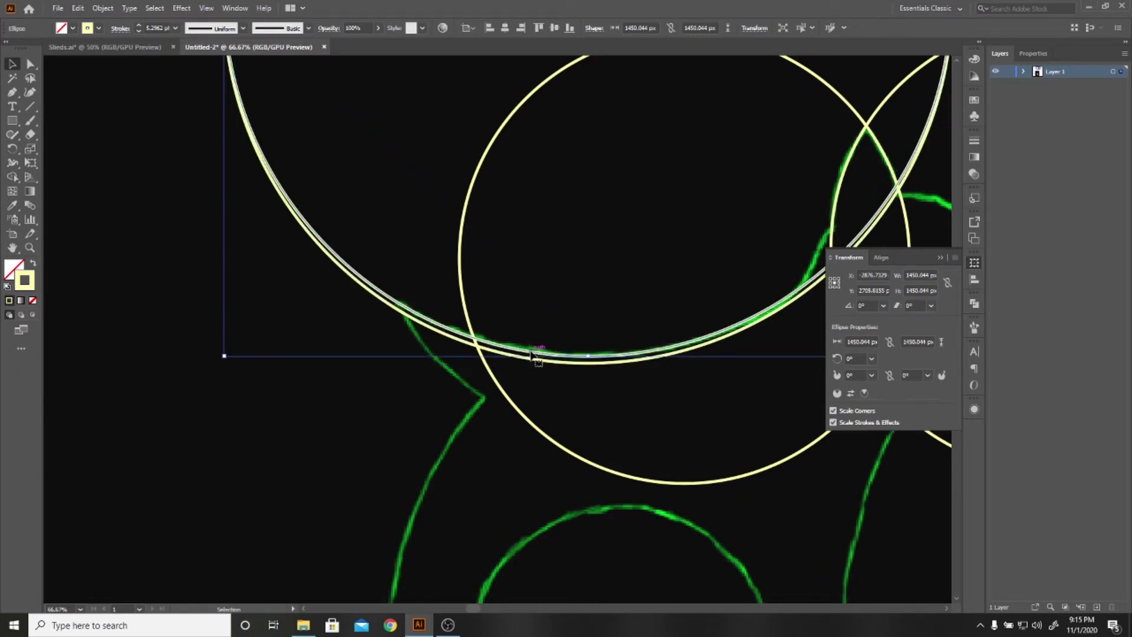
mouse_move(531, 354)
mouse_down()
mouse_move(533, 394)
mouse_move(643, 472)
mouse_up()
click(516, 336)
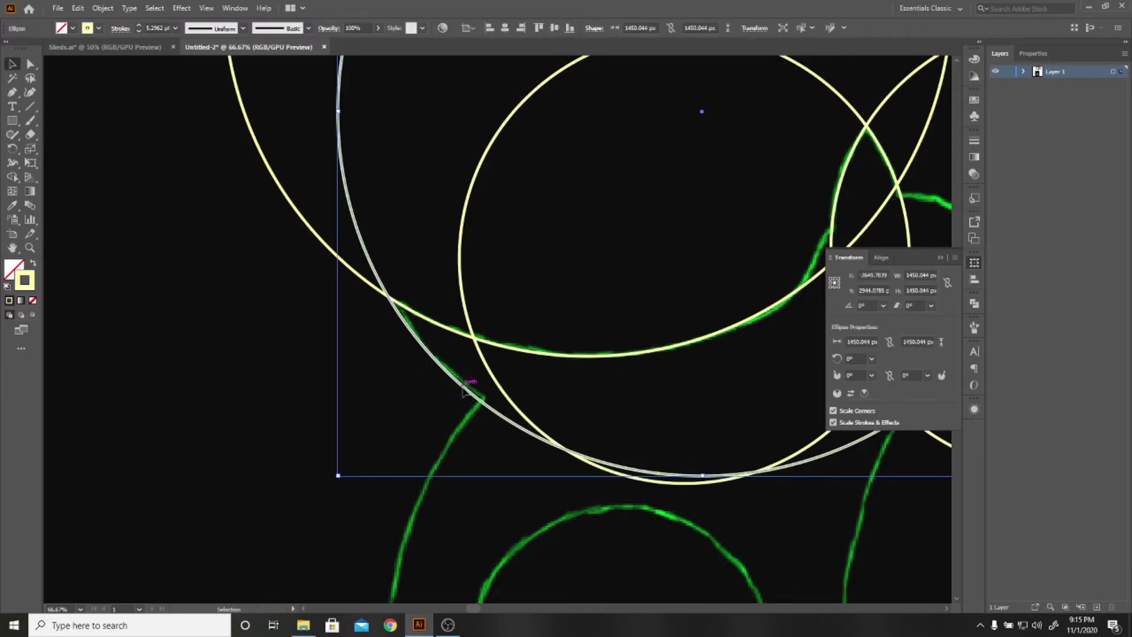
drag(464, 389, 485, 382)
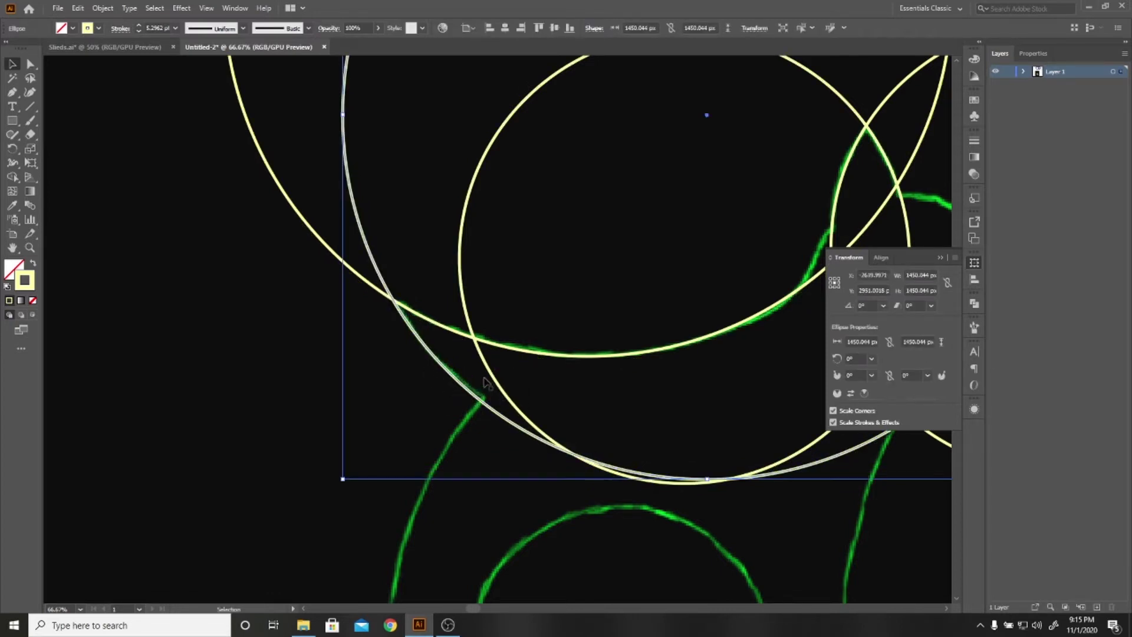
drag(622, 303, 405, 336)
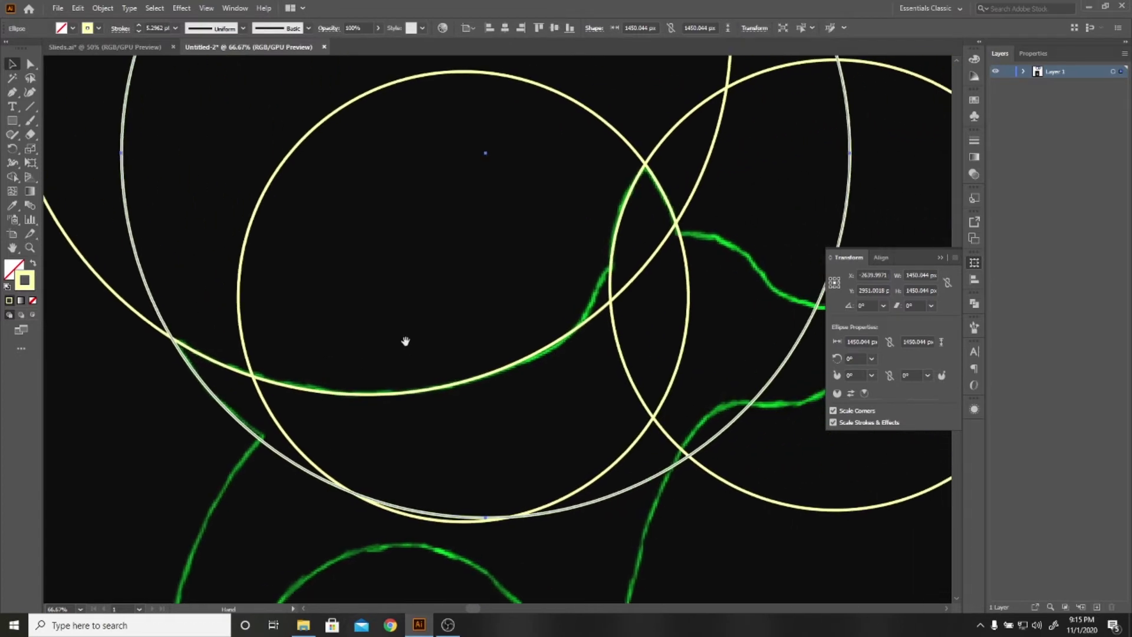
drag(556, 351, 559, 346)
click(559, 345)
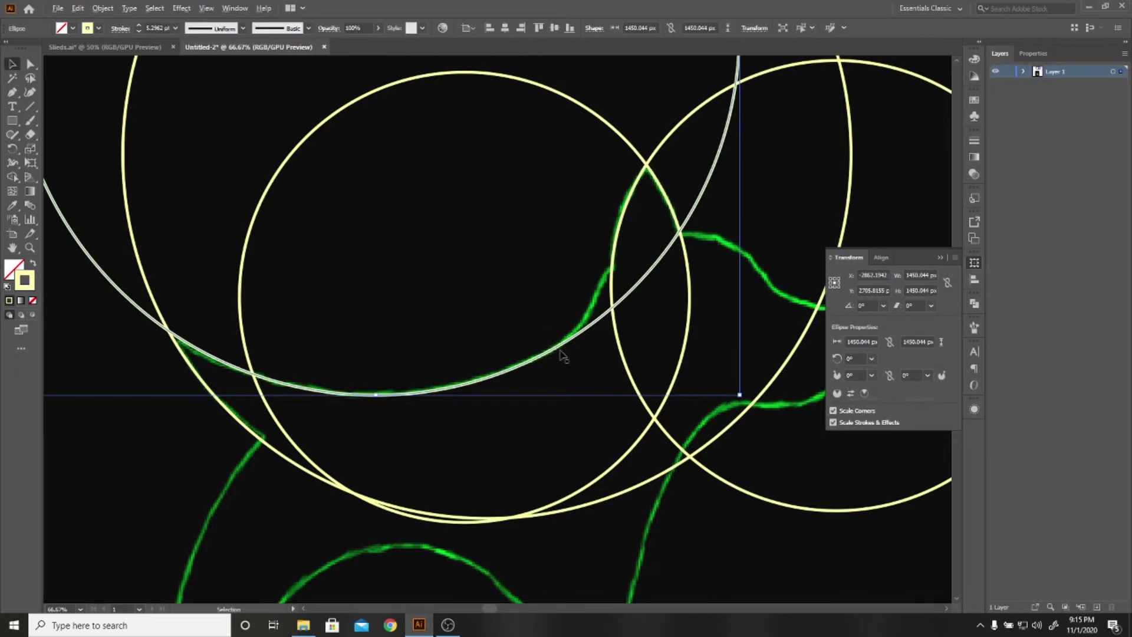
key(ctrl+minus)
key(ctrl+minus)
key(ctrl+minus)
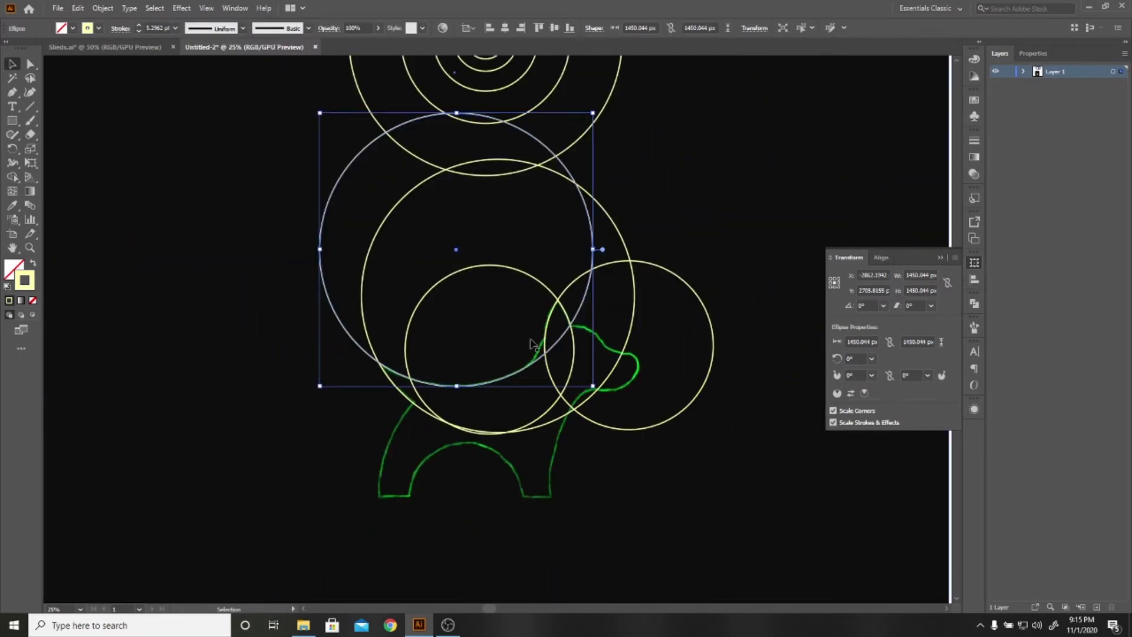
Copy two small concentric circles down, parking one to the right and one at the neck
drag(526, 227, 450, 284)
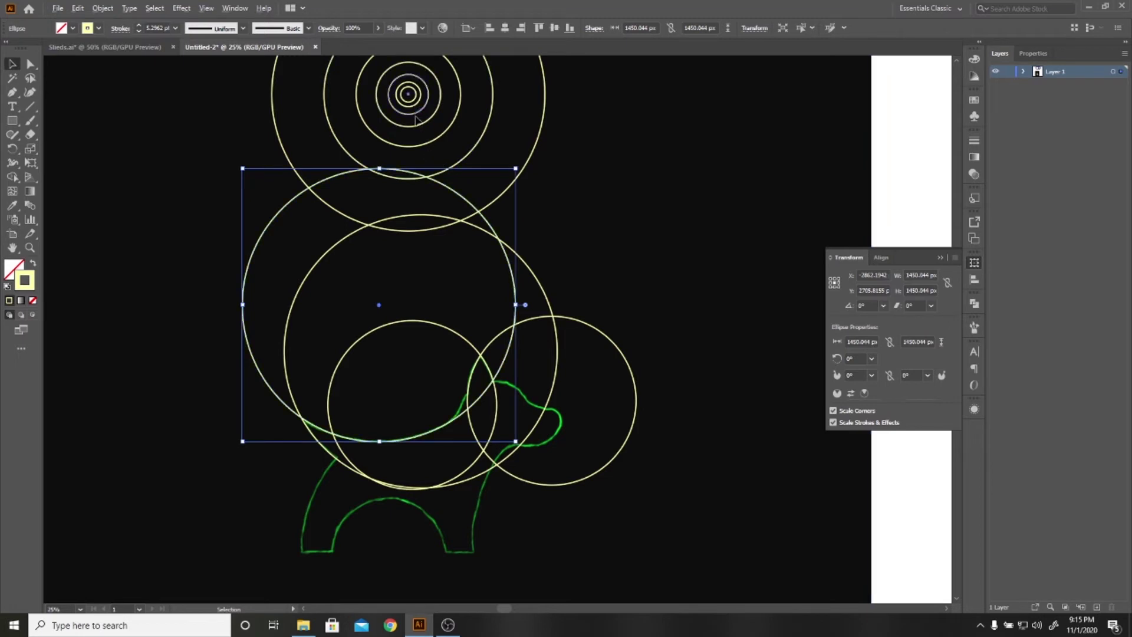
drag(416, 115, 490, 441)
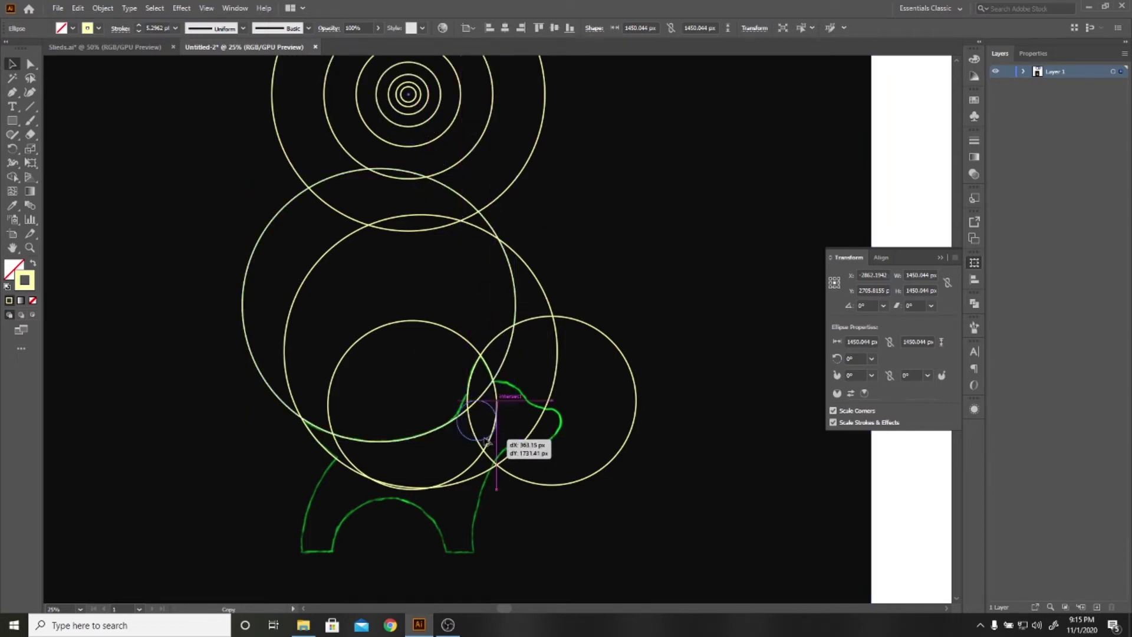
drag(487, 439, 604, 212)
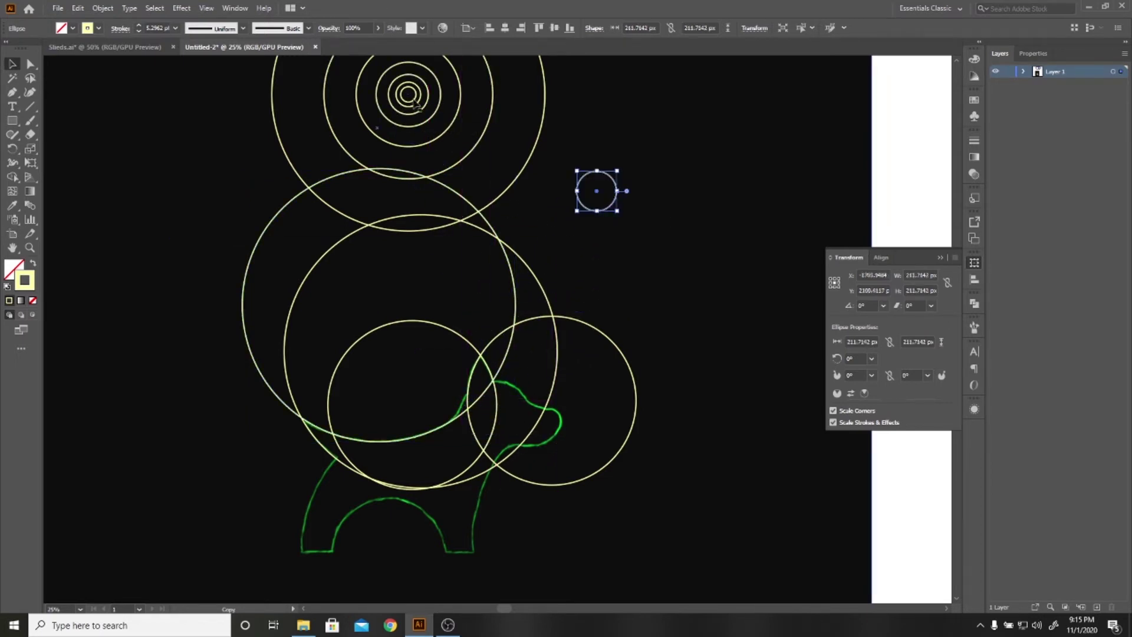
mouse_move(410, 139)
mouse_down()
mouse_move(494, 467)
mouse_move(492, 457)
mouse_up()
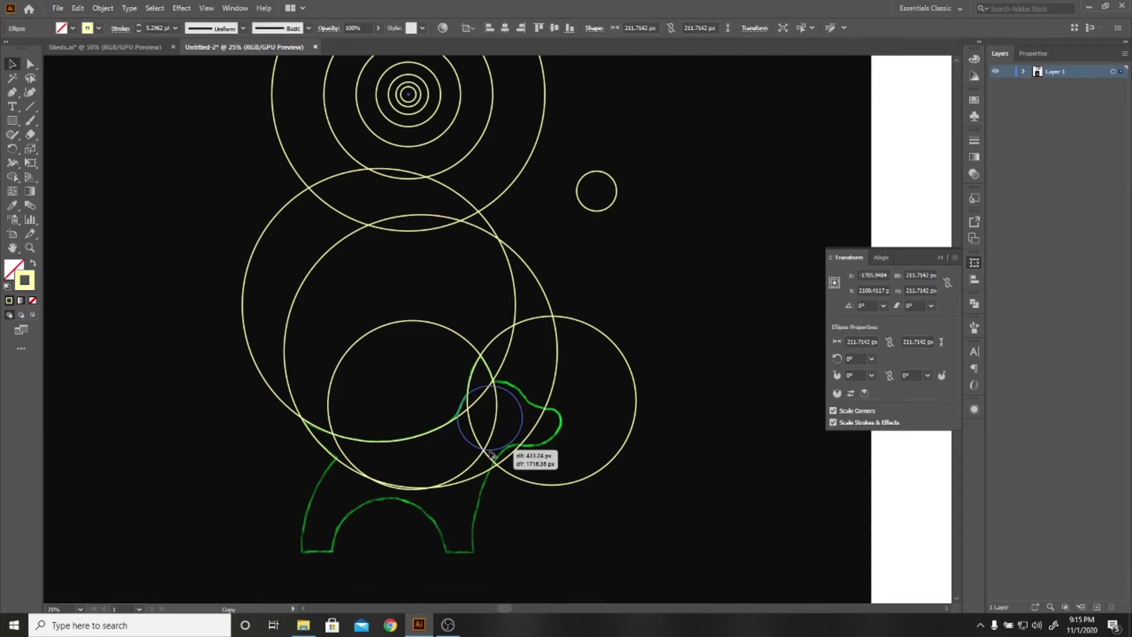
drag(491, 455, 492, 455)
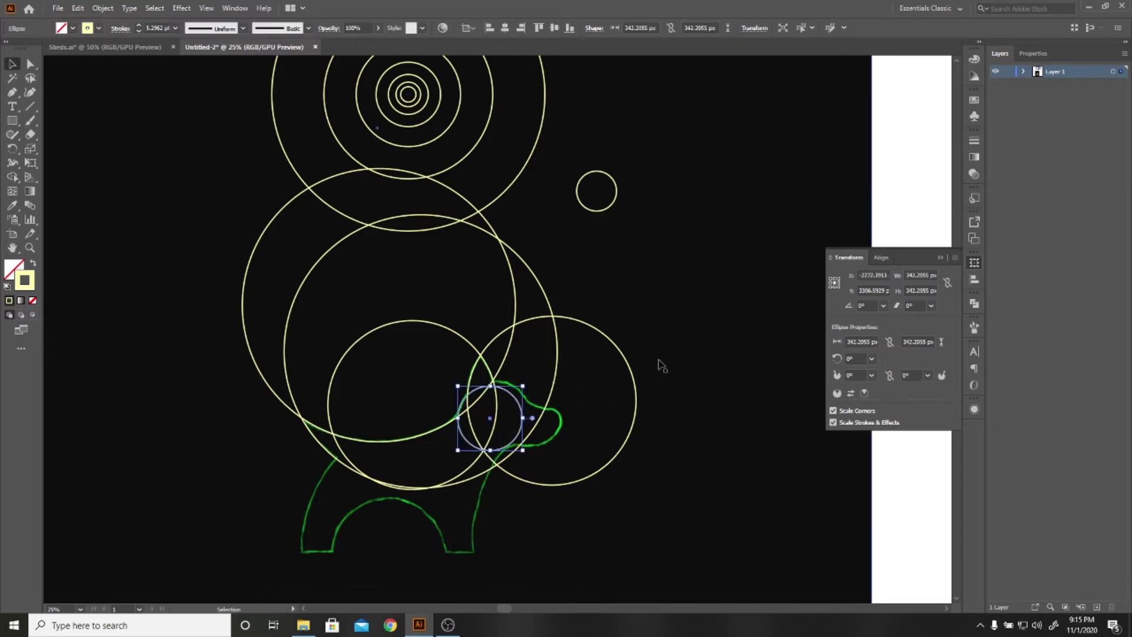
Fit the 342 px circle to the head curve and add an overlapping copy to its left
scroll(502, 389, up, 2)
scroll(502, 389, up, 5)
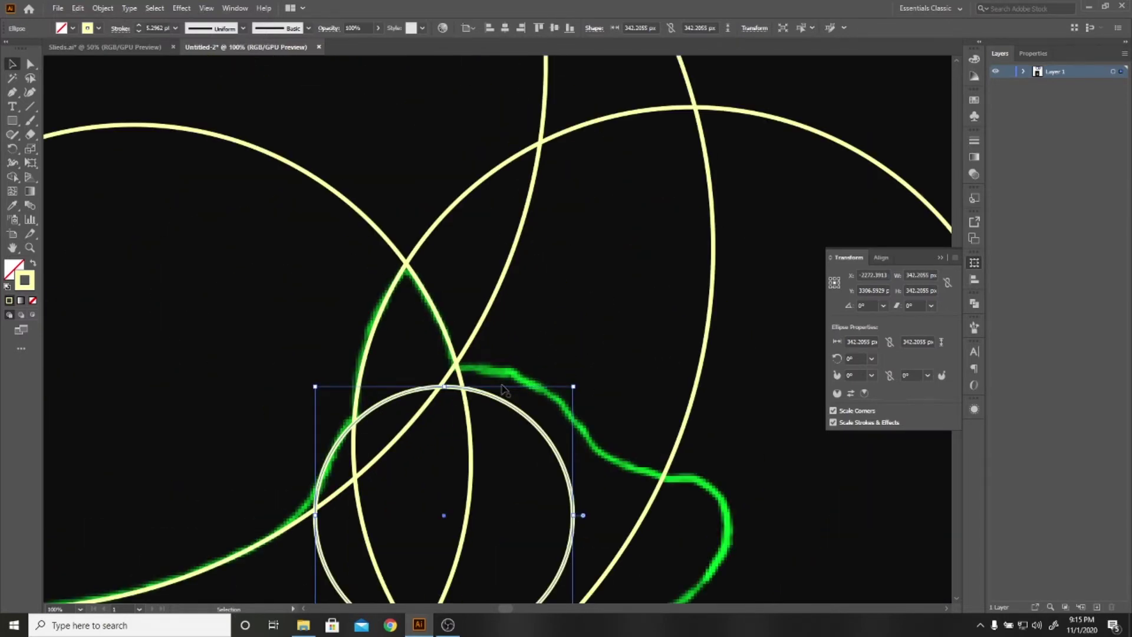
drag(494, 398, 522, 384)
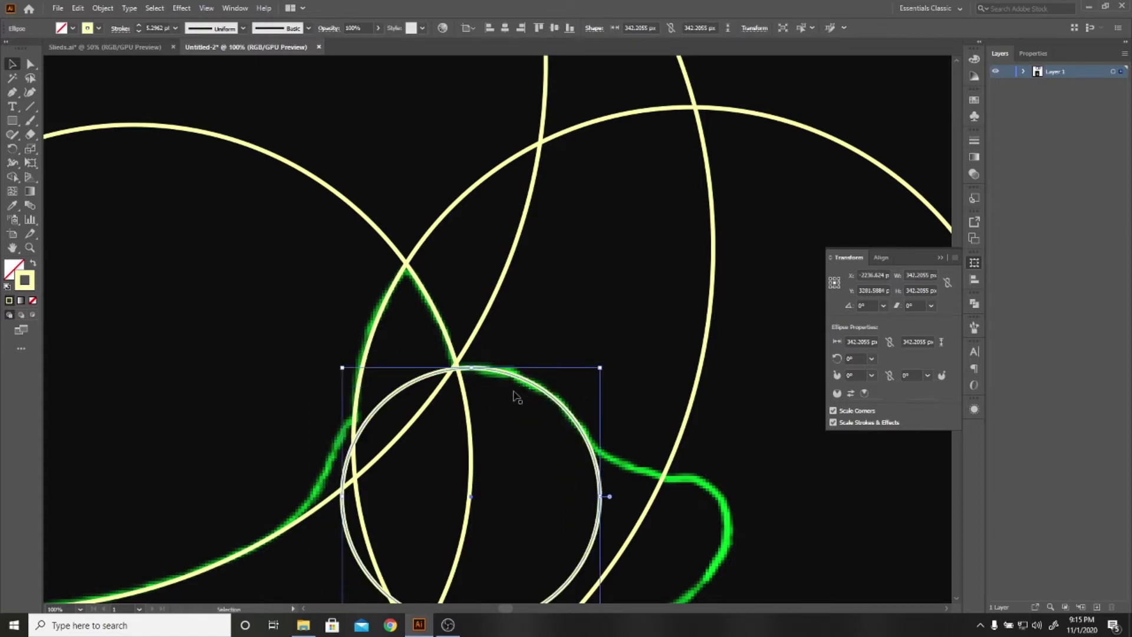
drag(346, 472, 319, 489)
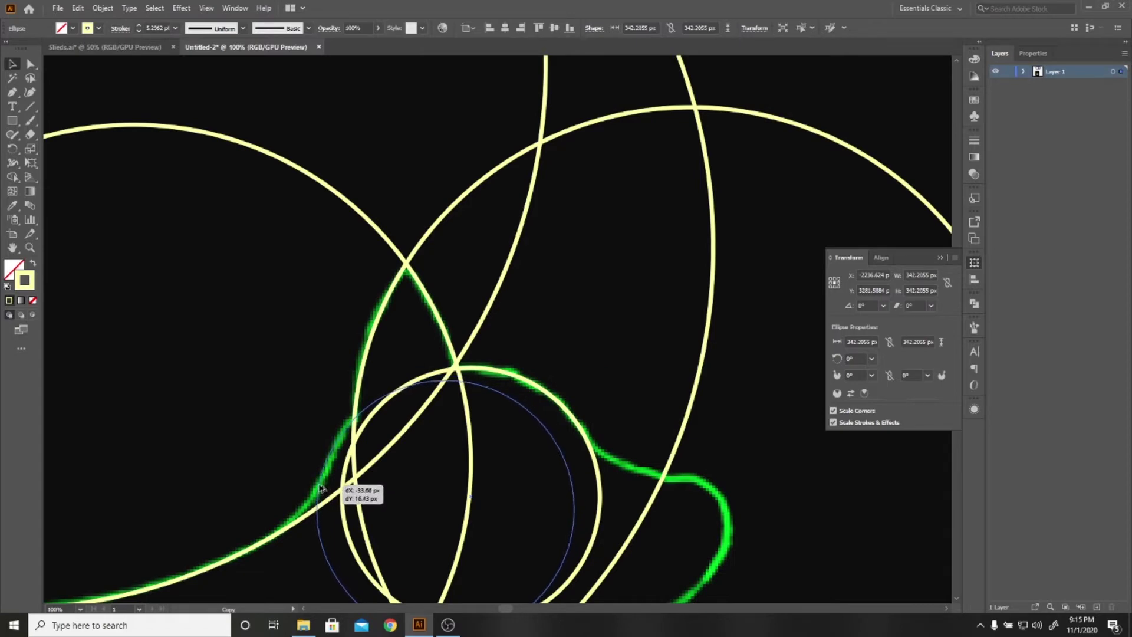
drag(319, 489, 320, 490)
scroll(313, 419, down, 3)
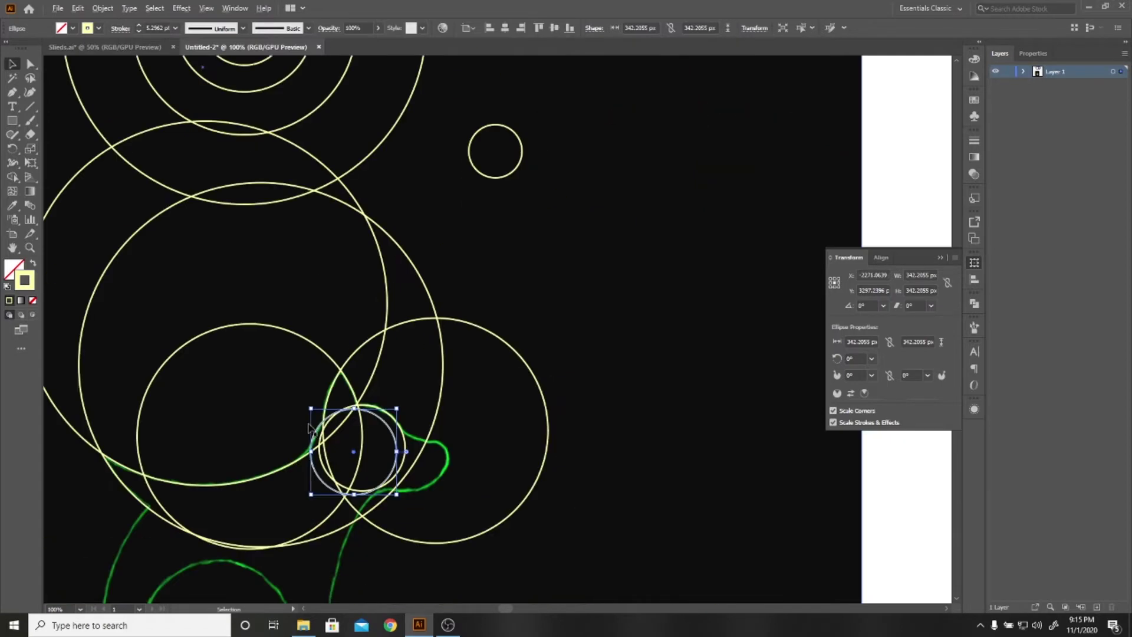
drag(555, 347, 673, 262)
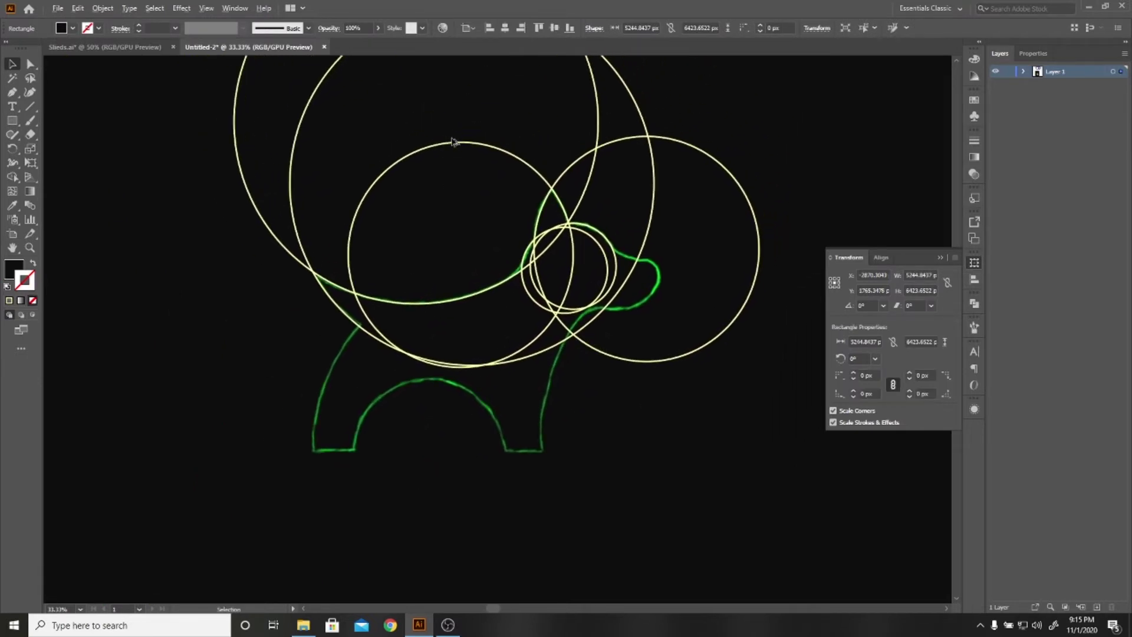
Move the inner circle down and align it with the arch between the dog's legs
drag(452, 141, 417, 387)
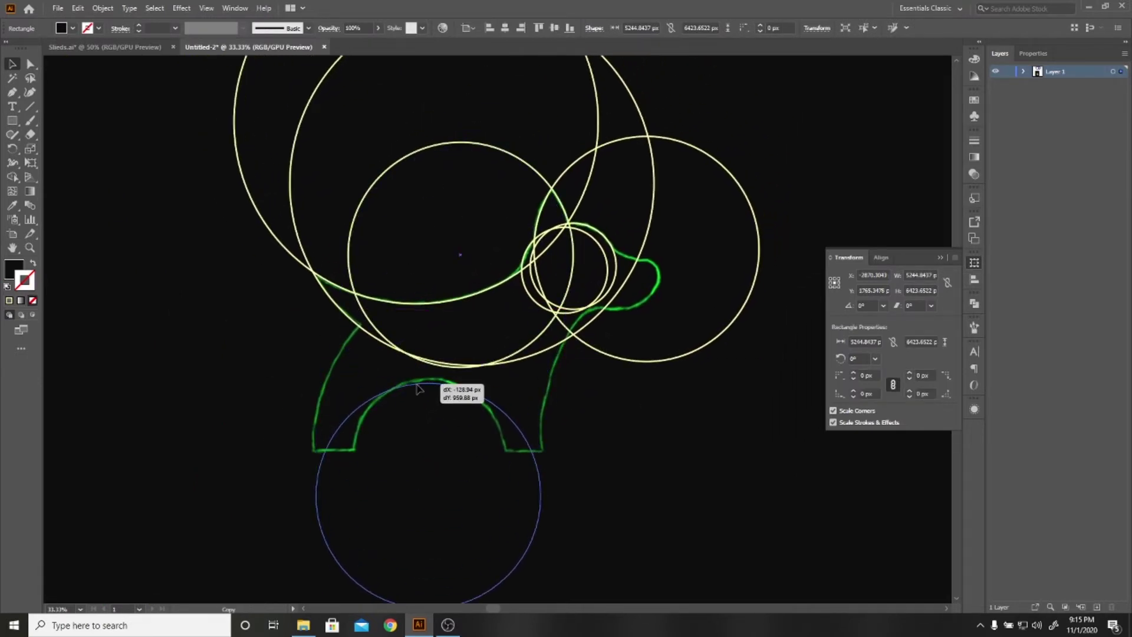
key(ctrl+z)
scroll(404, 431, down, 3)
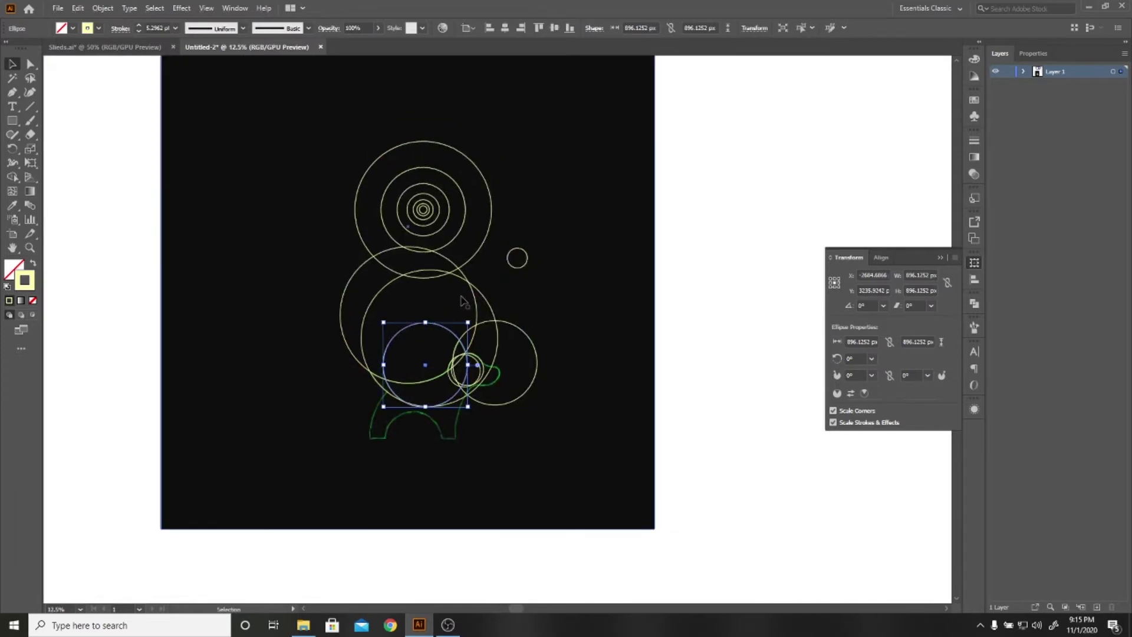
drag(435, 237, 432, 460)
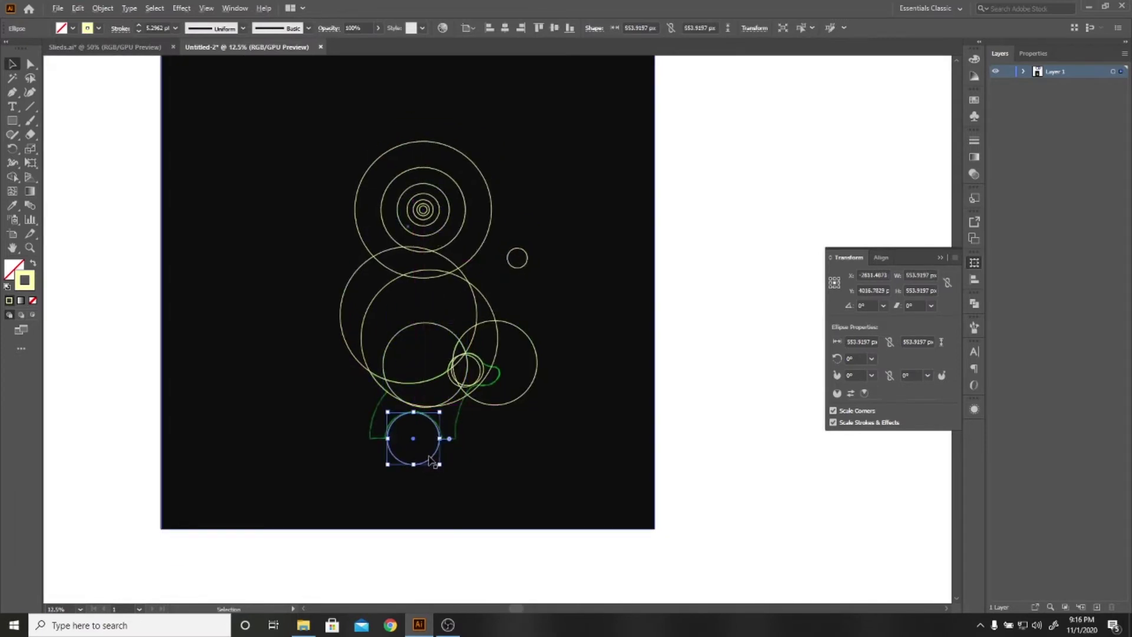
scroll(413, 443, up, 3)
drag(287, 416, 758, 486)
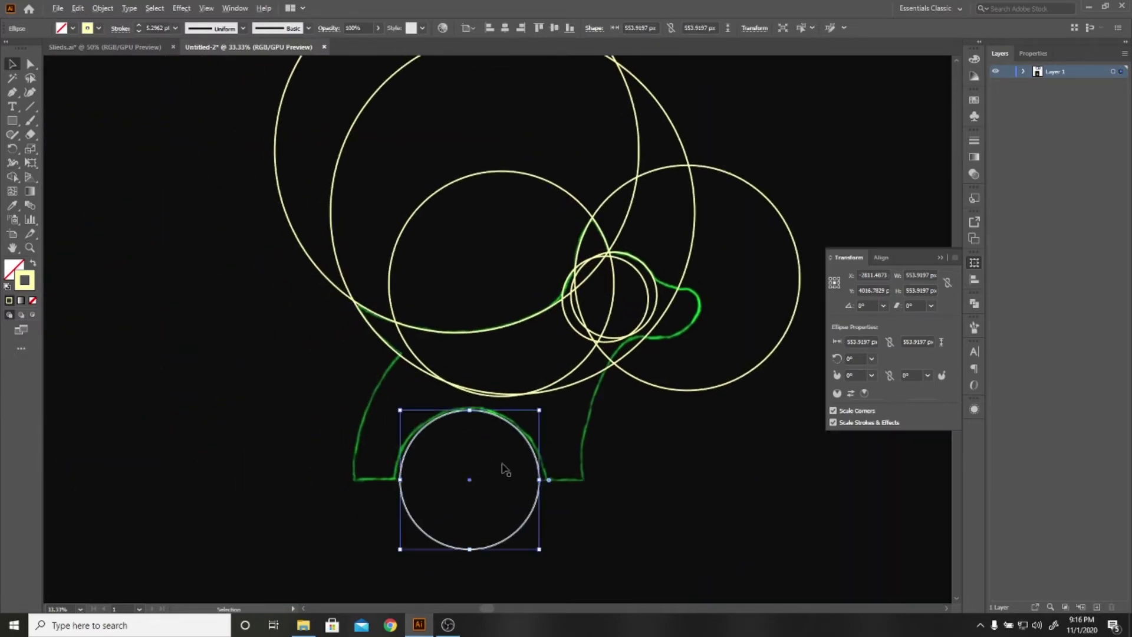
scroll(506, 470, up, 3)
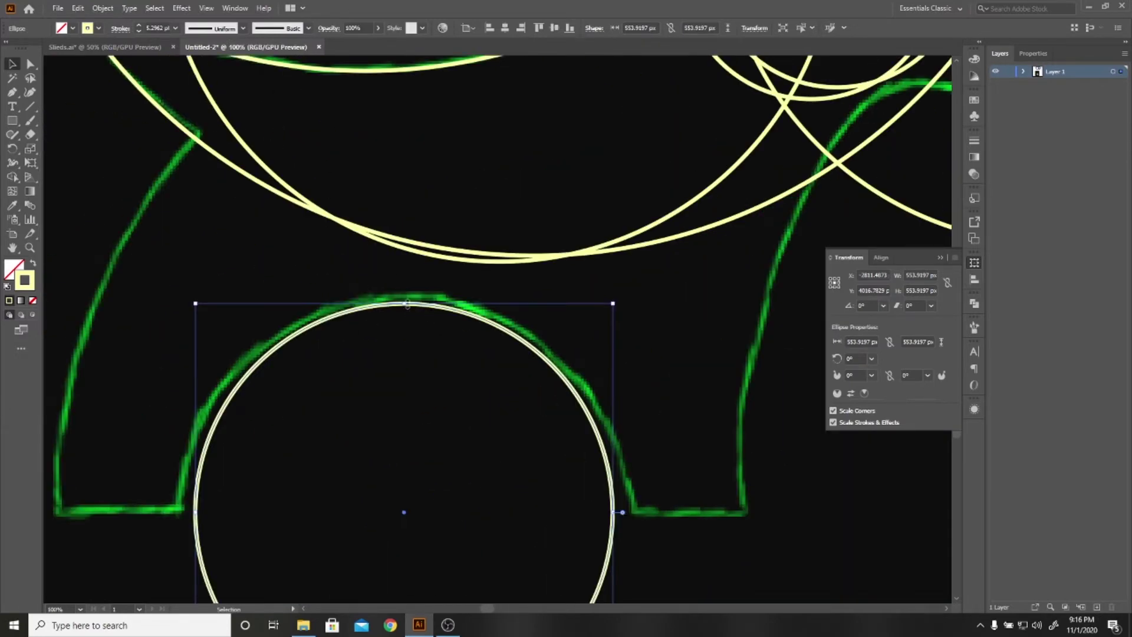
drag(422, 311, 426, 311)
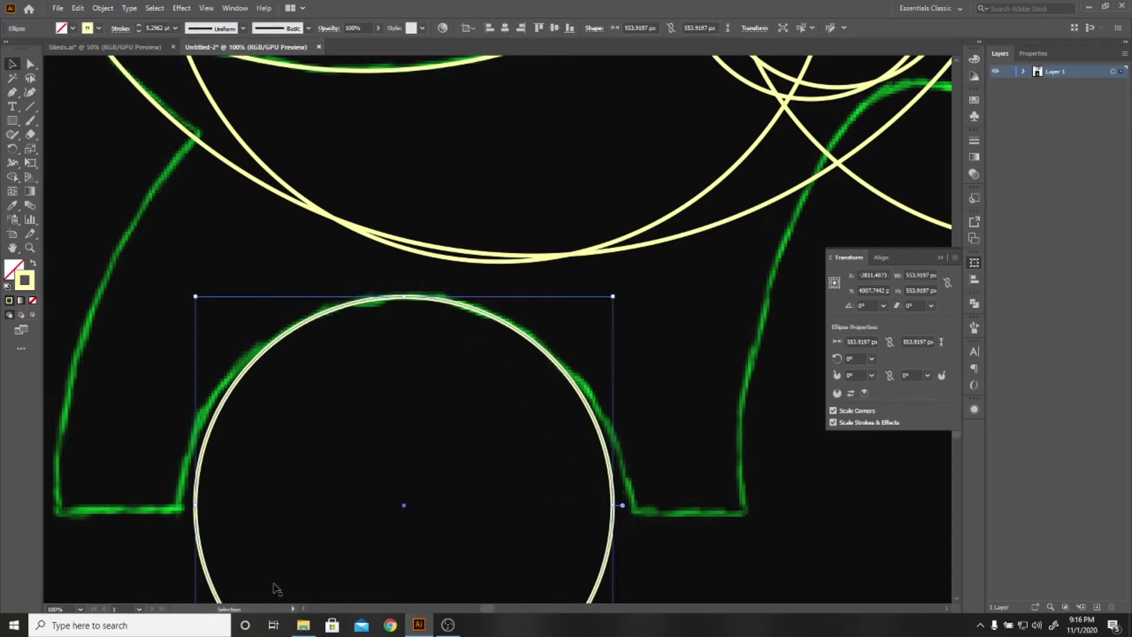
click(657, 536)
Place a copy of the large circle over the legs, undoing one misplaced copy
scroll(655, 547, down, 2)
scroll(655, 548, down, 1)
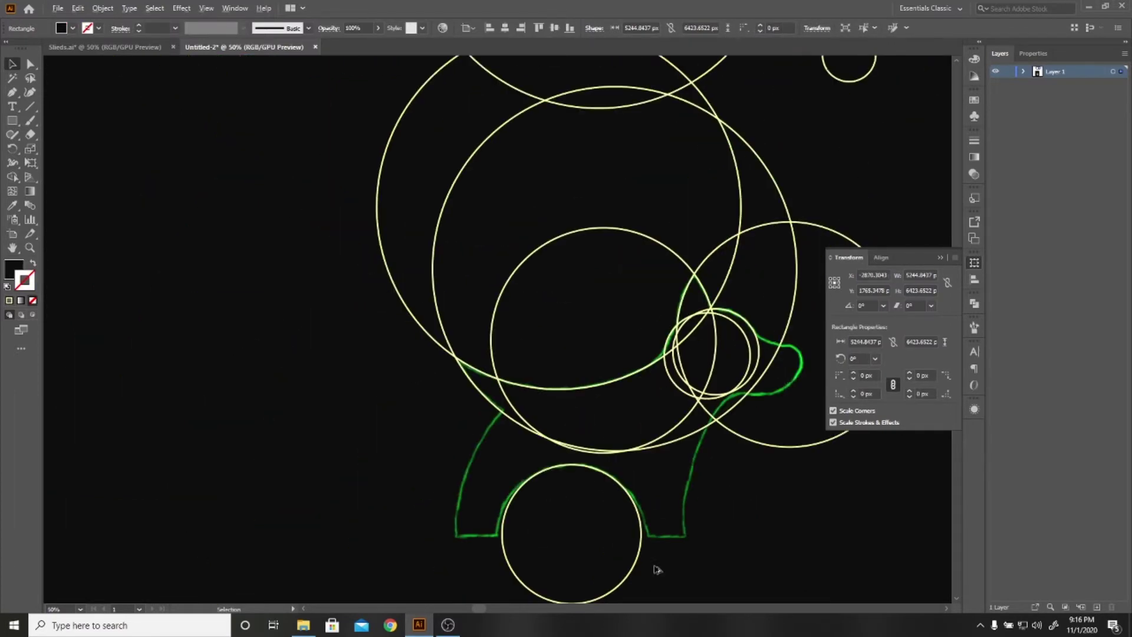
drag(736, 501, 660, 480)
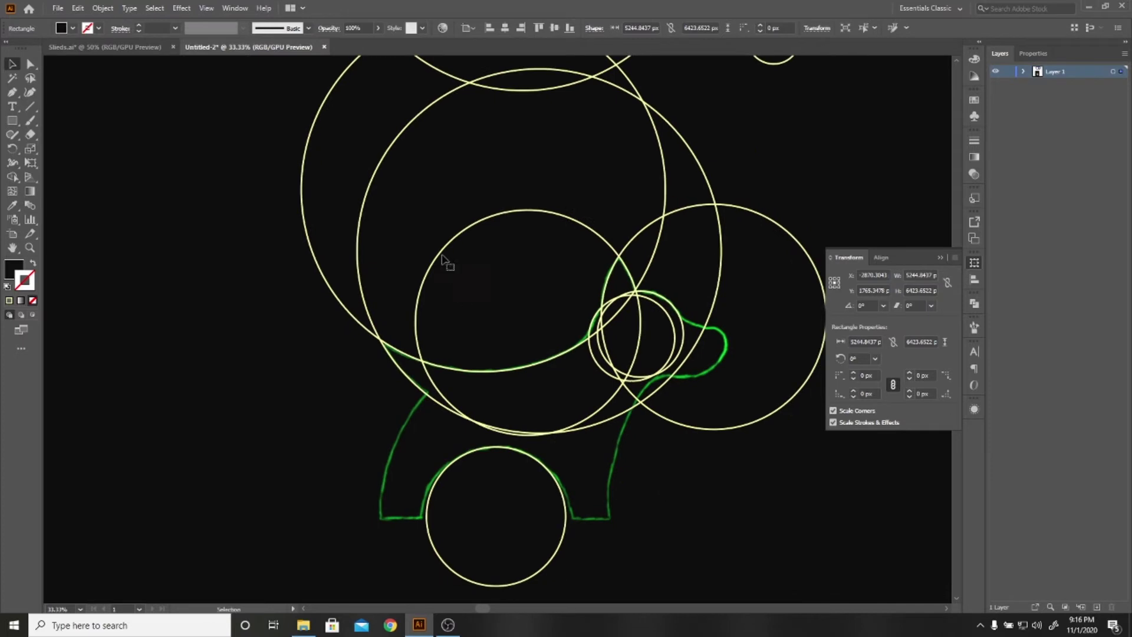
drag(437, 265, 404, 434)
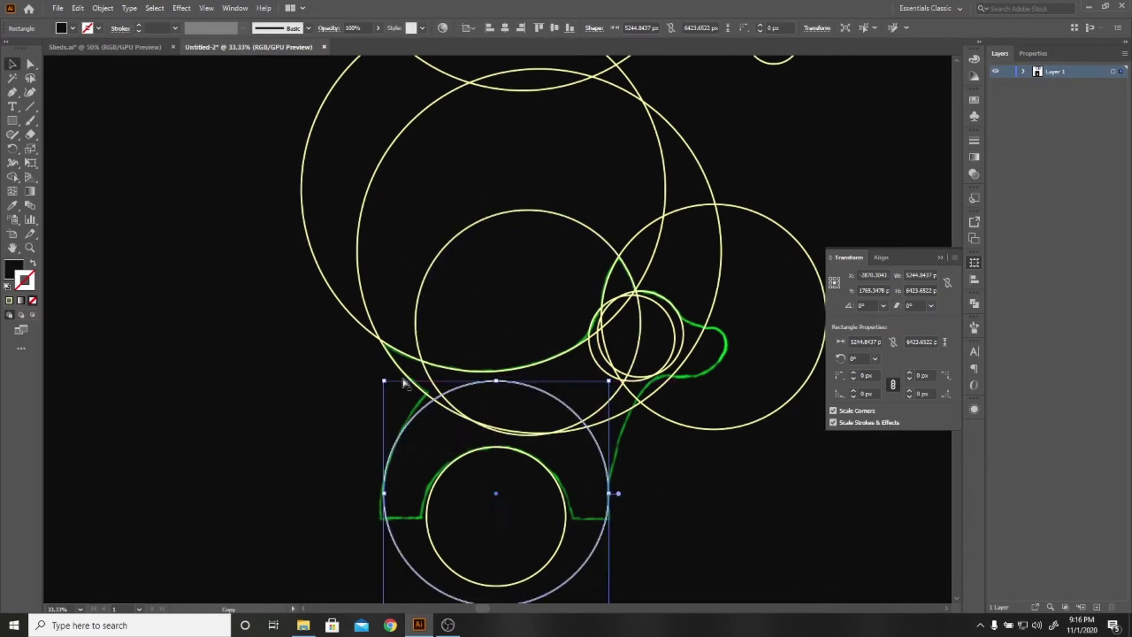
key(ctrl+z)
drag(383, 154, 406, 419)
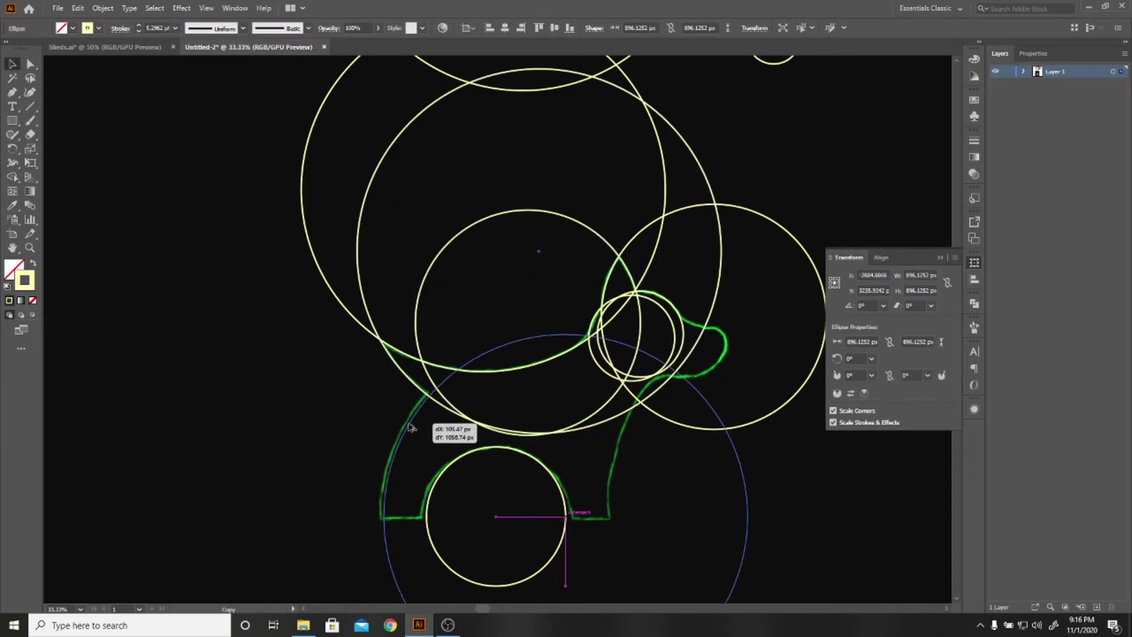
click(371, 441)
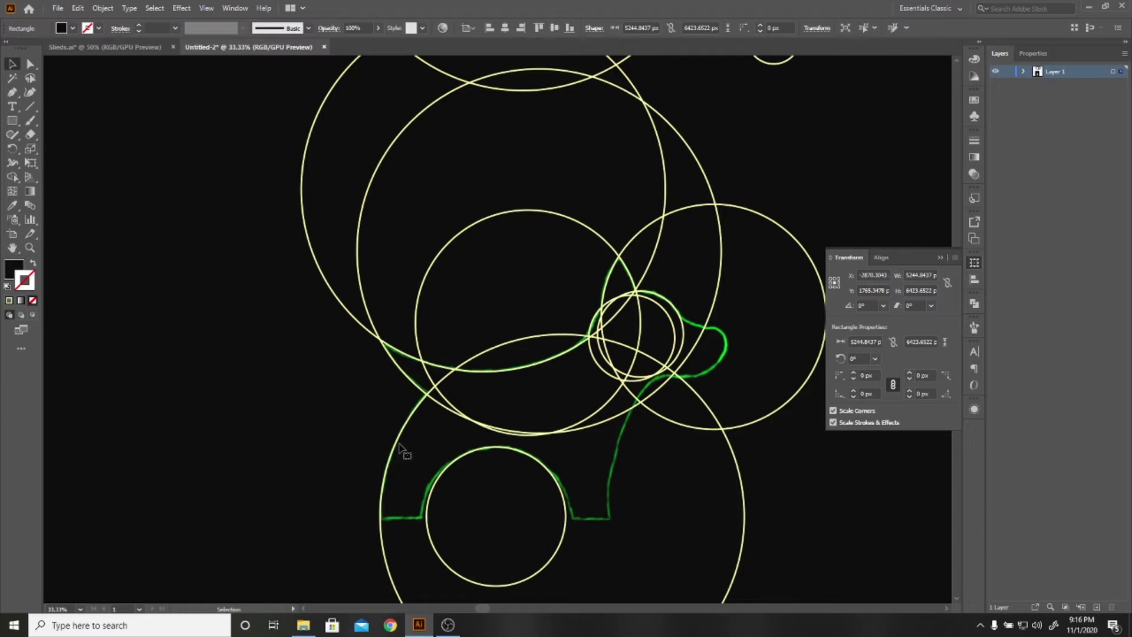
scroll(352, 463, down, 1)
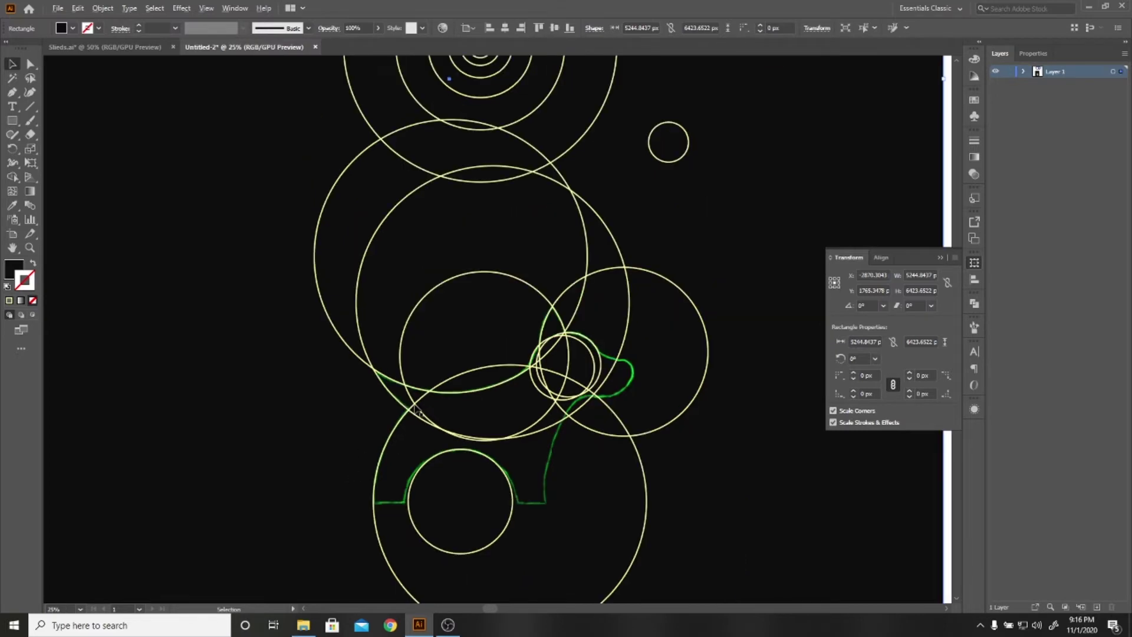
Move the small upper-right circle down and nudge it onto the green head curve
drag(602, 150, 570, 210)
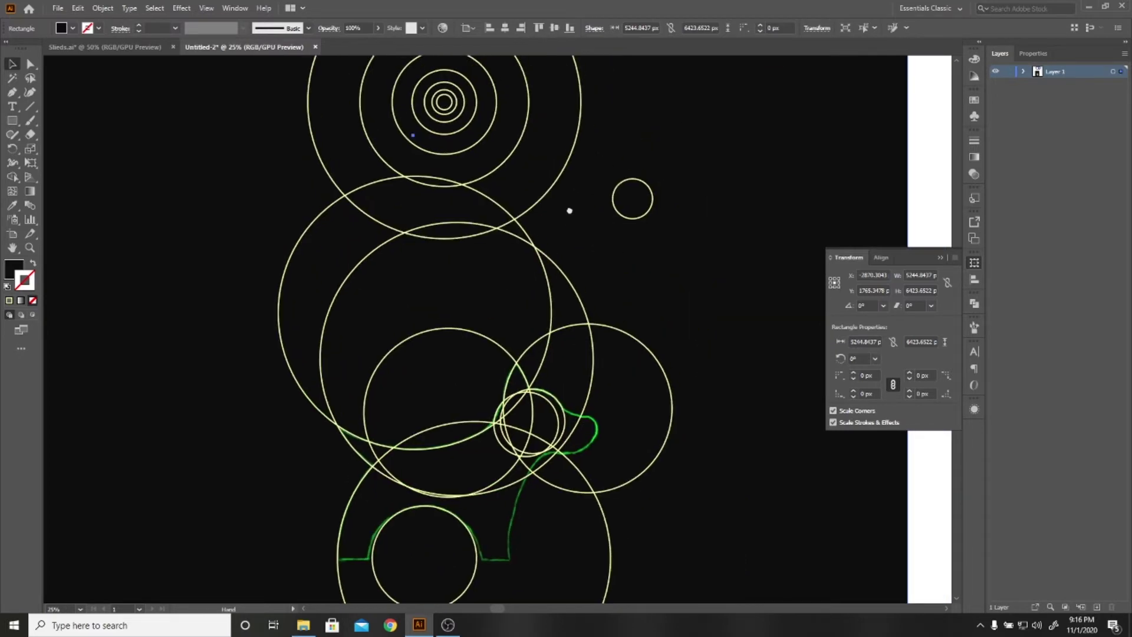
scroll(601, 259, up, 1)
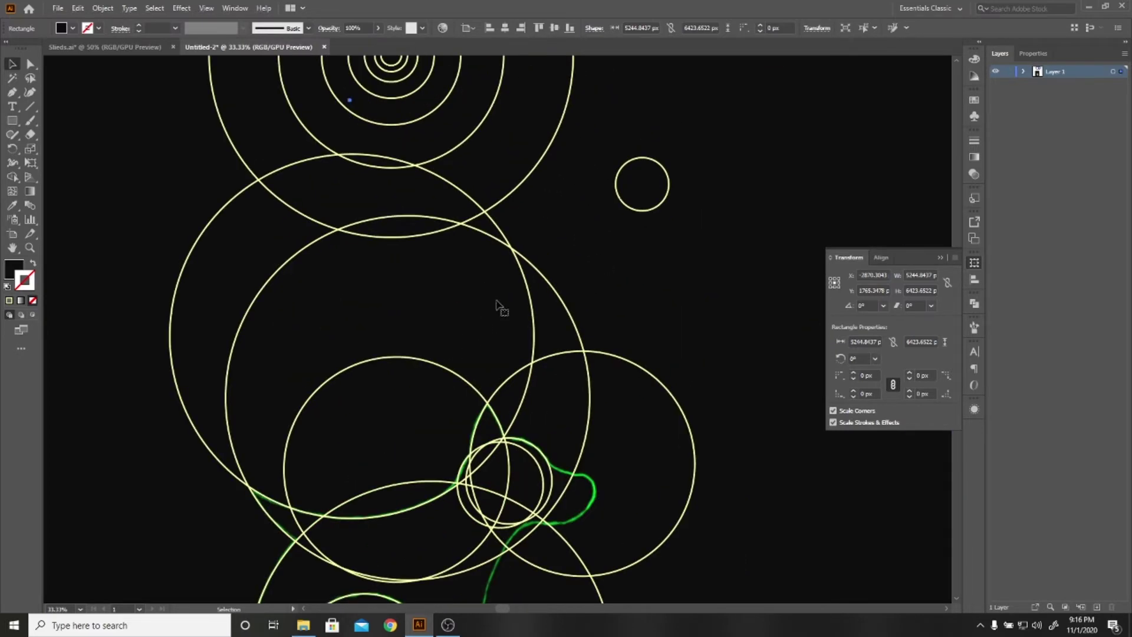
click(641, 210)
drag(635, 211, 563, 477)
scroll(574, 463, up, 1)
scroll(573, 463, up, 1)
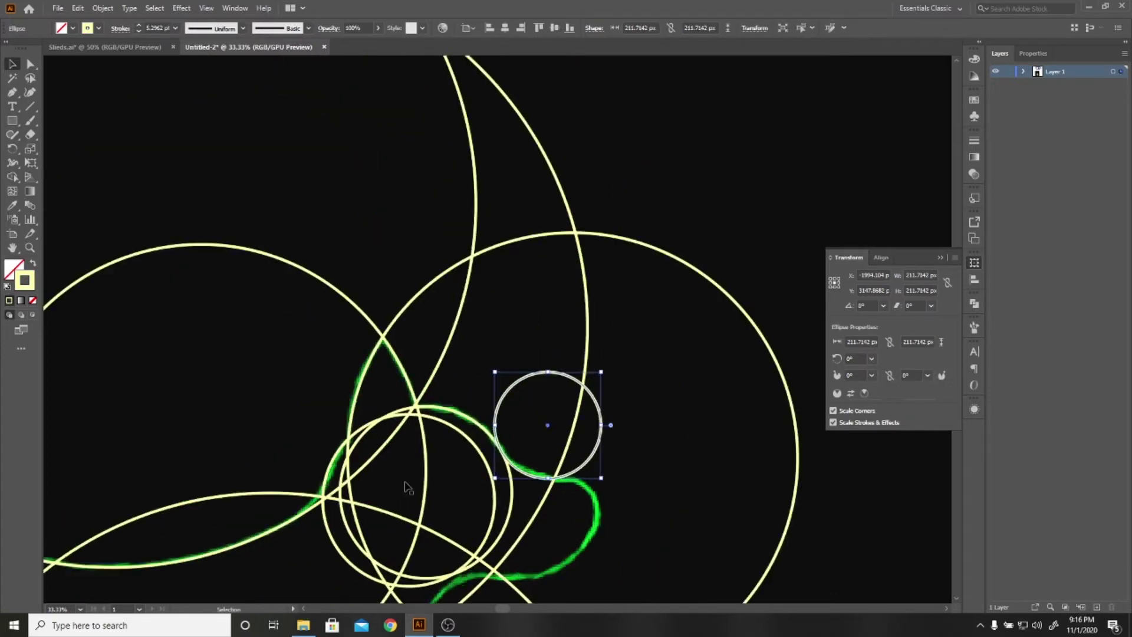
scroll(566, 449, up, 1)
scroll(551, 379, up, 1)
drag(551, 379, 475, 332)
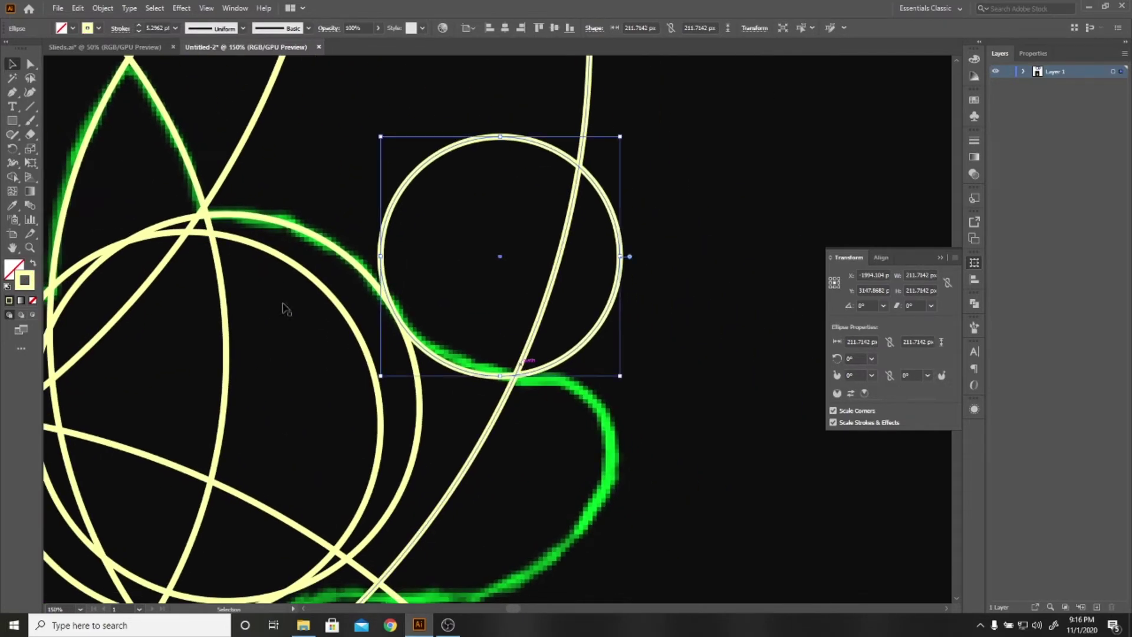
drag(454, 370, 449, 364)
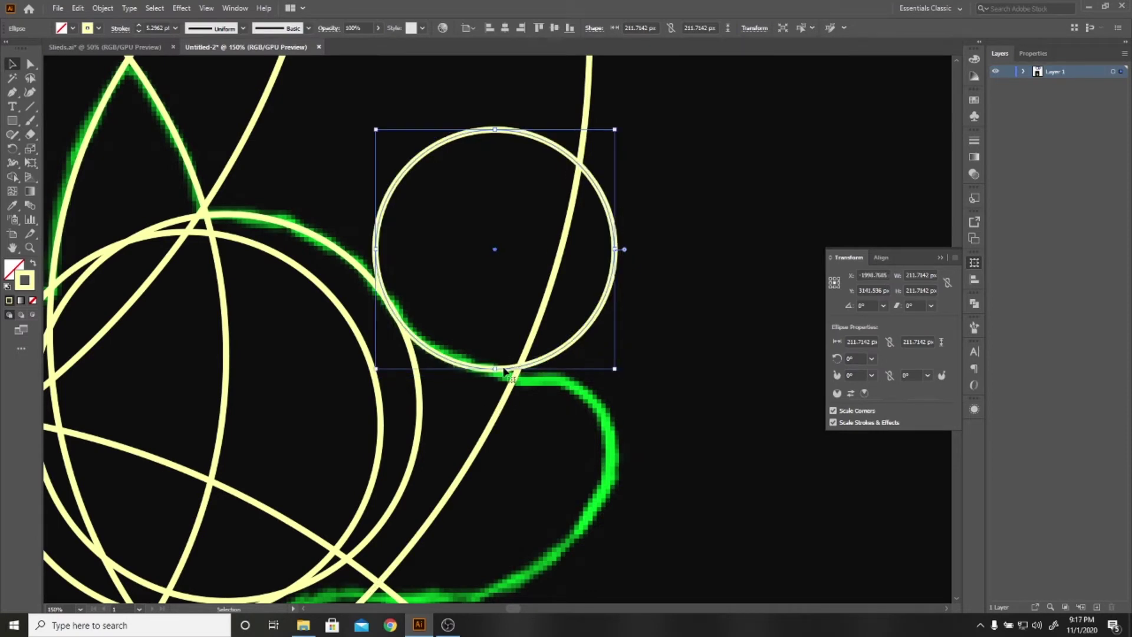
scroll(486, 392, down, 2)
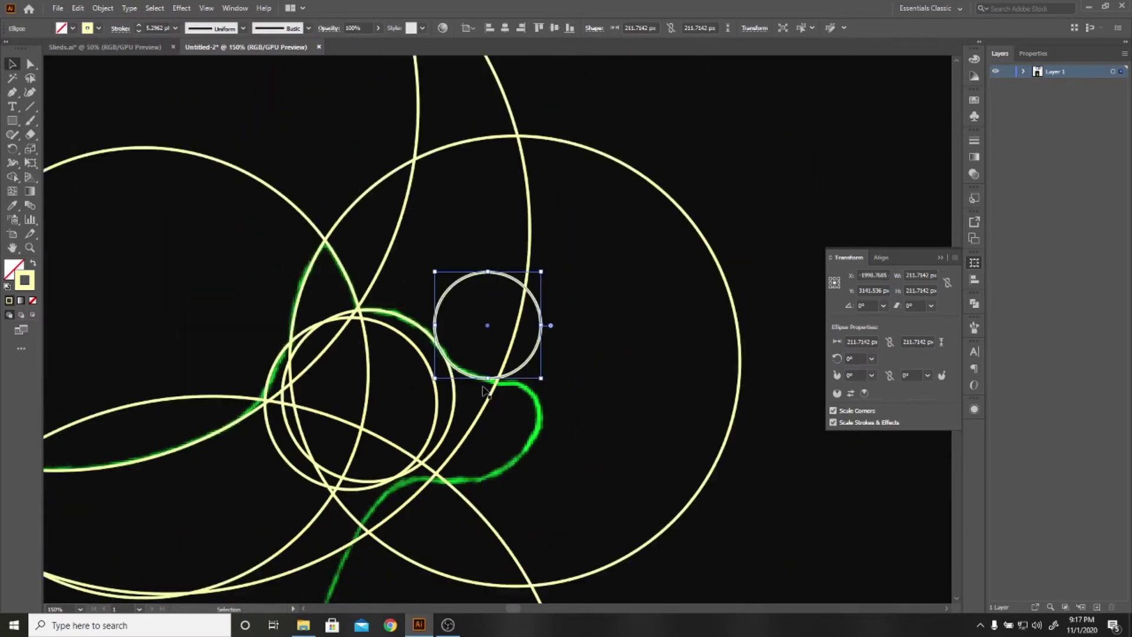
scroll(484, 353, down, 2)
scroll(480, 320, down, 3)
scroll(302, 290, up, 1)
scroll(302, 290, up, 3)
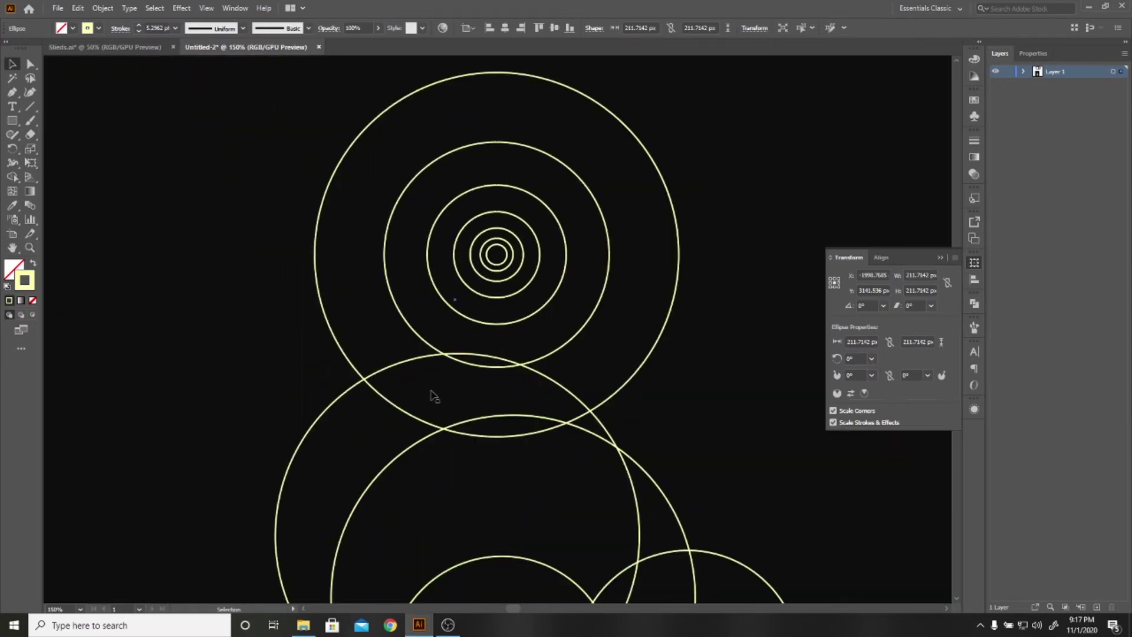
Copy the 130 px concentric circle onto the lower green curl, then view as outlines
drag(700, 475, 607, 359)
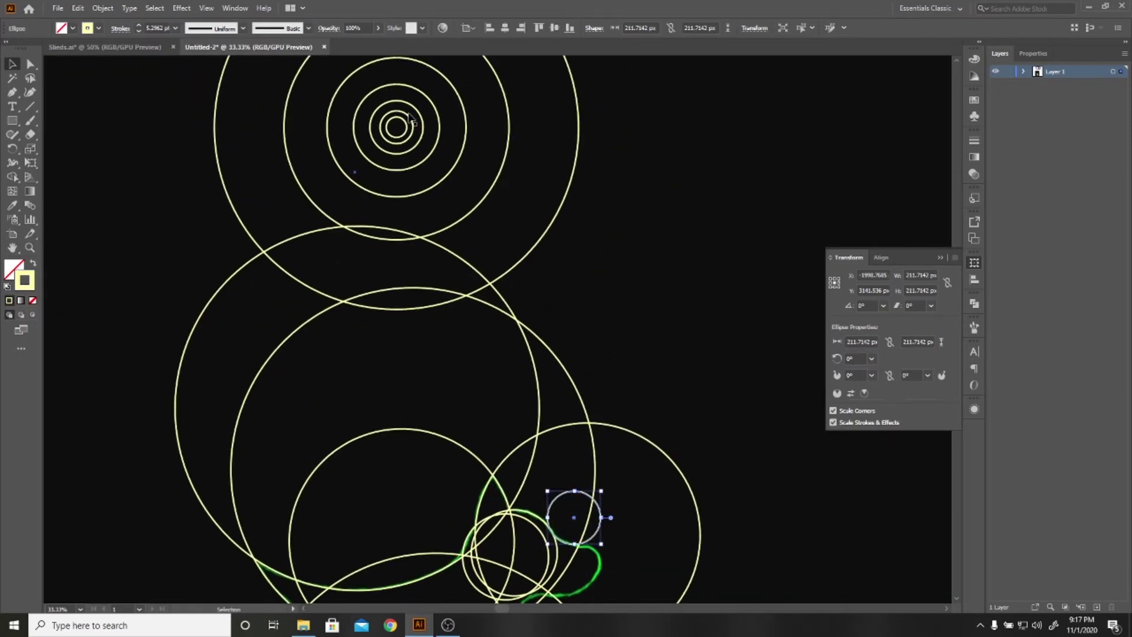
drag(402, 140, 588, 567)
key(ctrl+z)
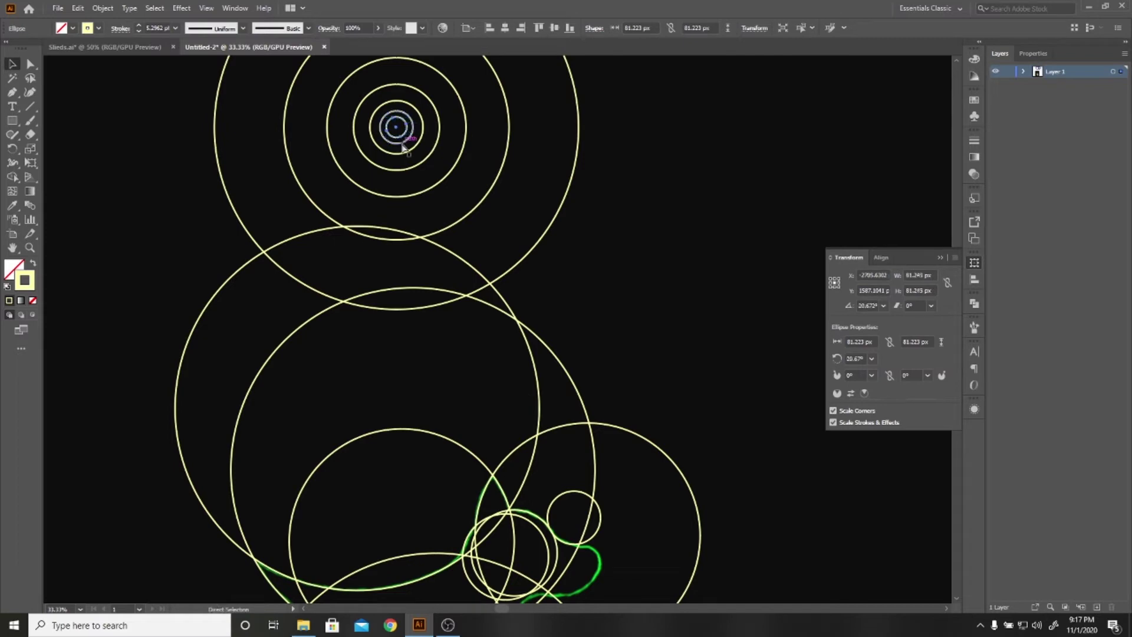
click(405, 149)
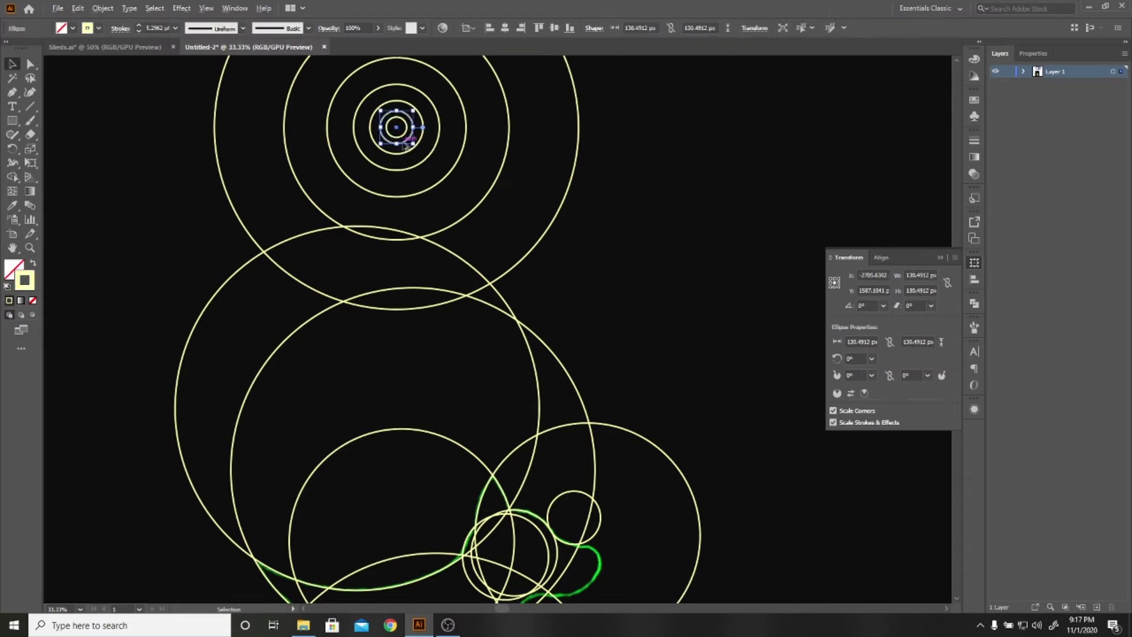
drag(407, 145, 591, 579)
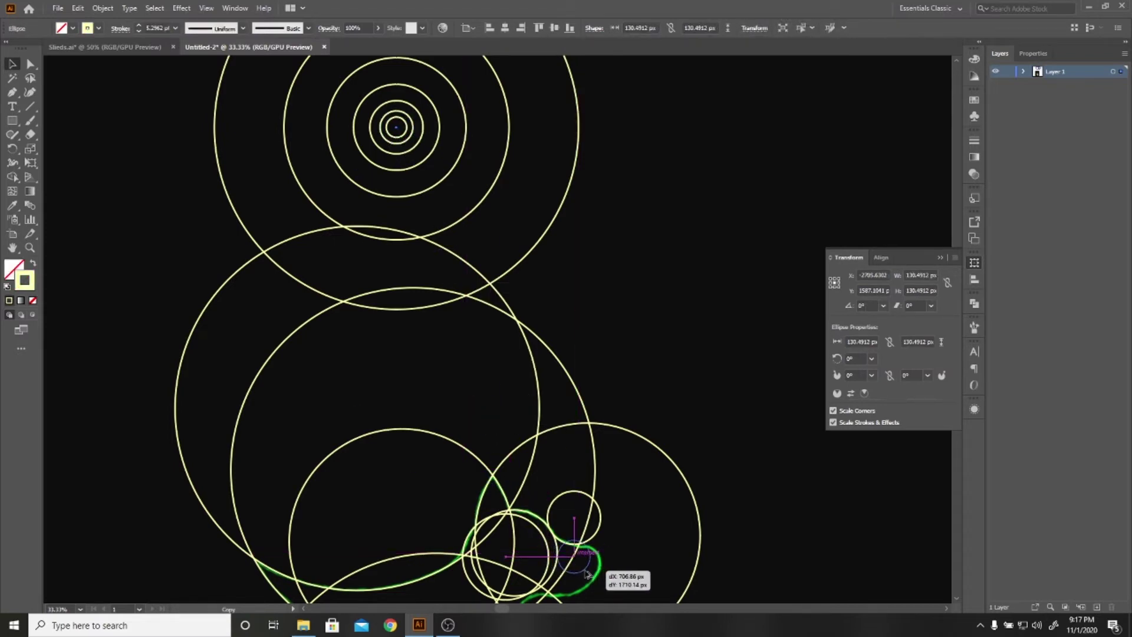
drag(591, 579, 594, 581)
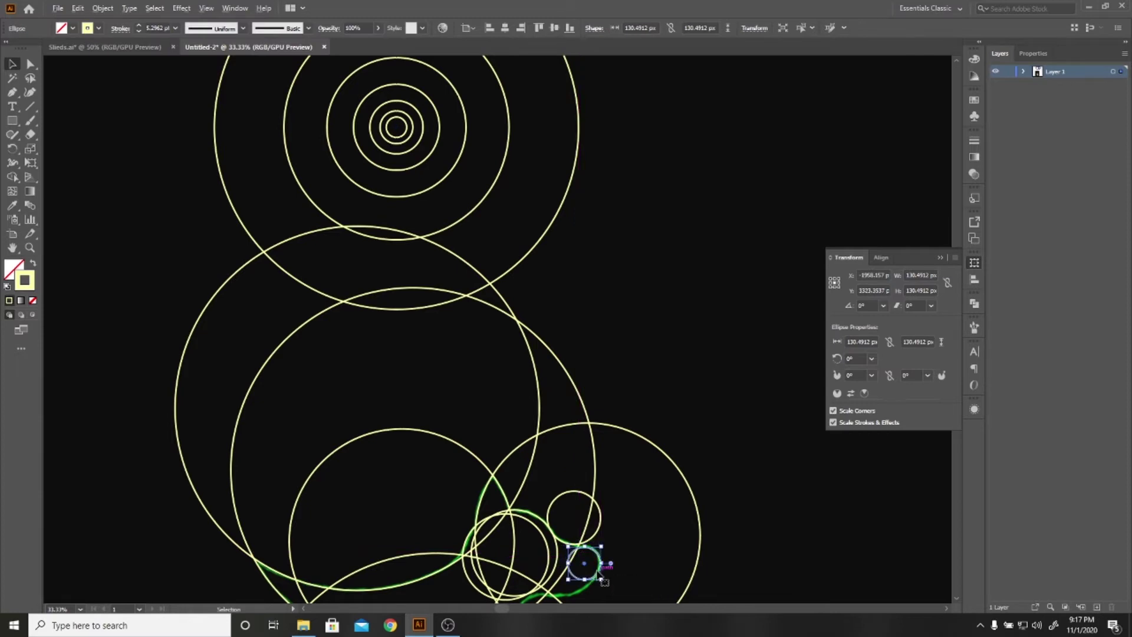
scroll(595, 581, up, 4)
scroll(589, 575, up, 3)
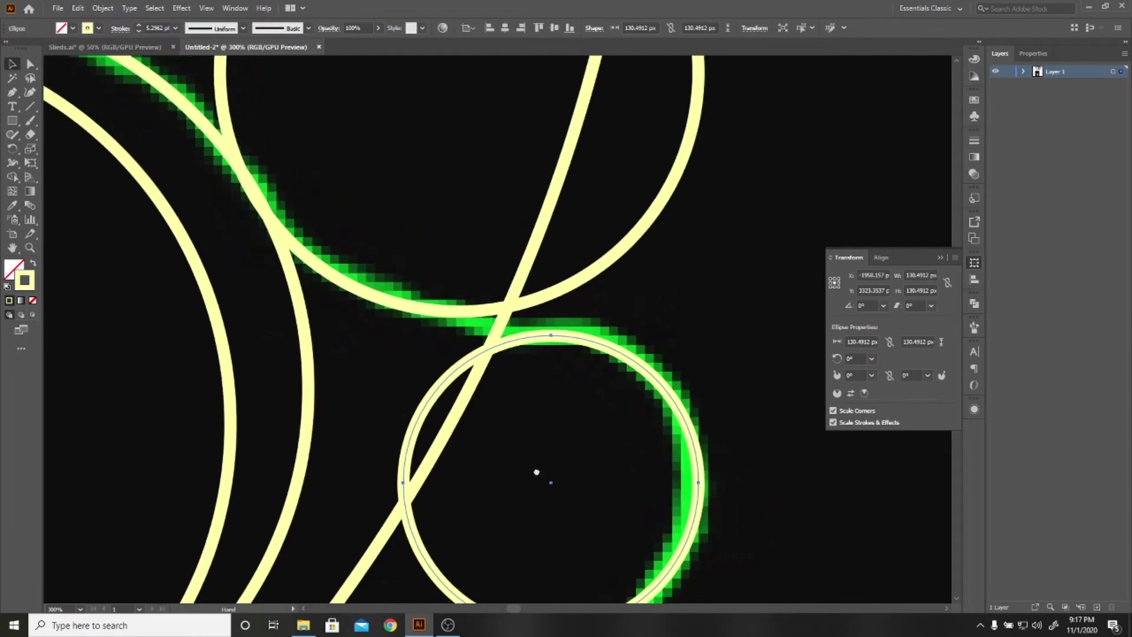
key(ctrl+y)
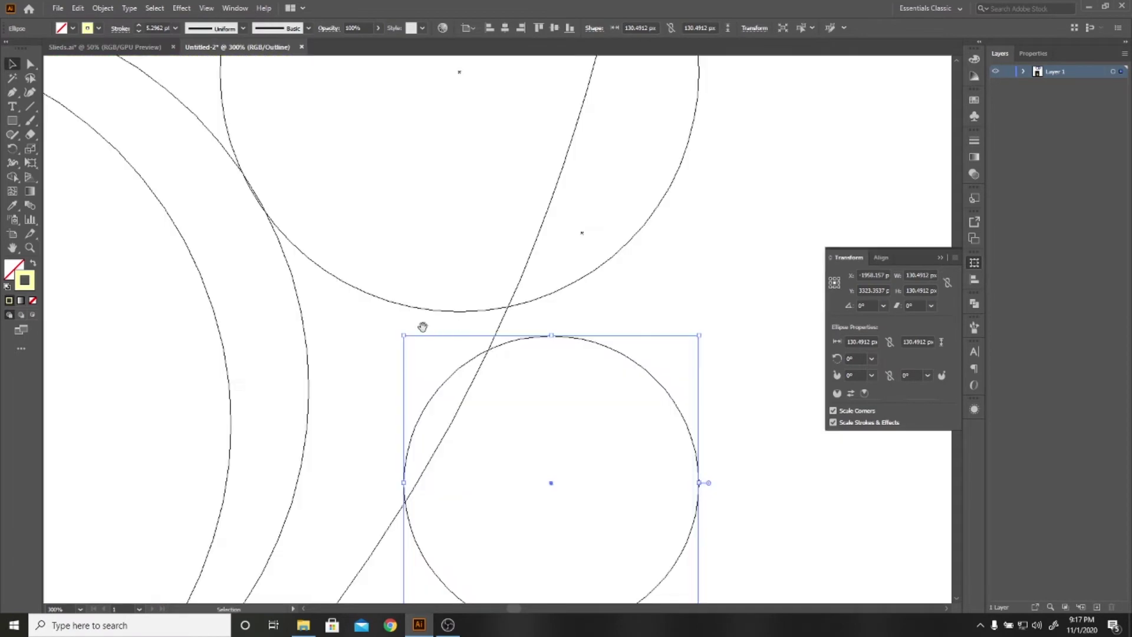
Nudge the circle at the first junction until its arc just touches the neighbouring circle
drag(423, 327, 467, 373)
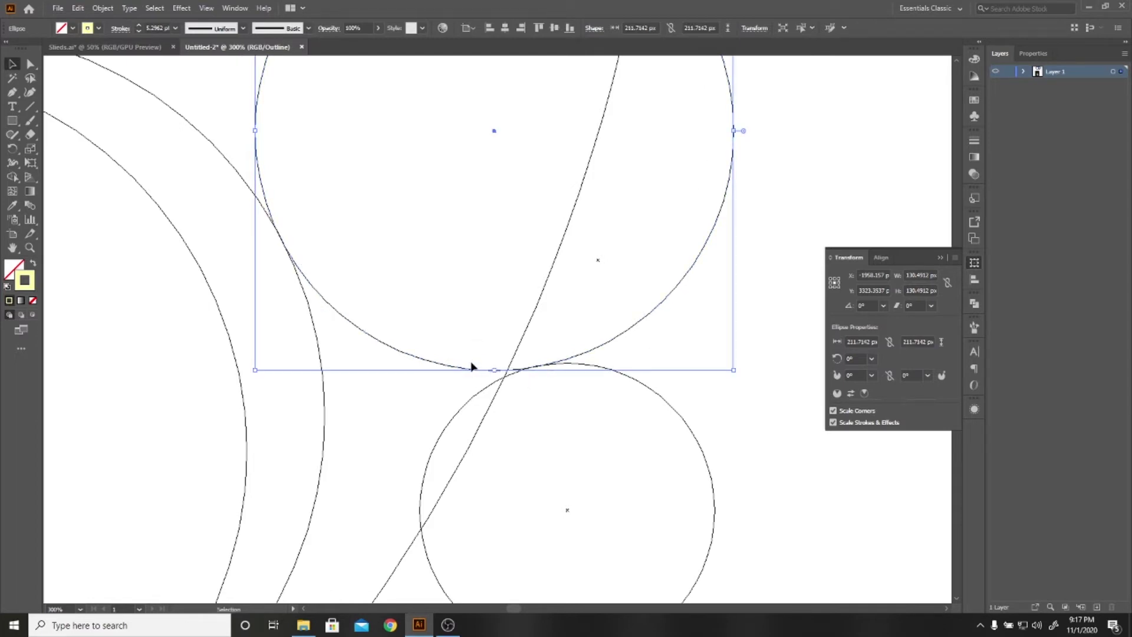
click(429, 321)
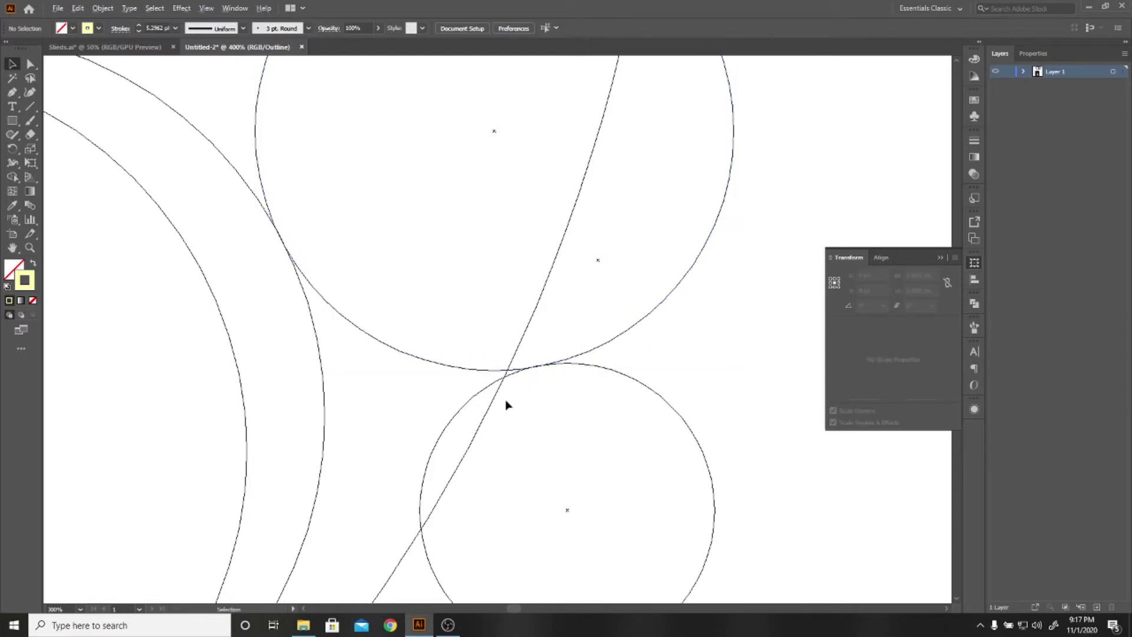
scroll(505, 405, up, 2)
scroll(563, 334, up, 2)
scroll(596, 322, up, 1)
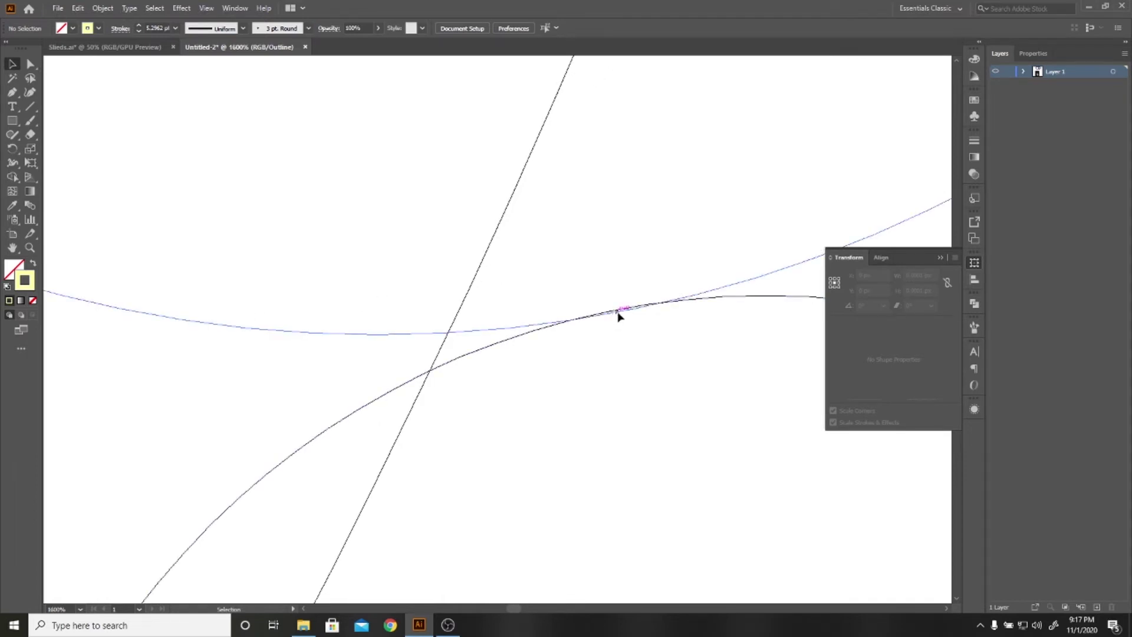
drag(618, 317, 618, 313)
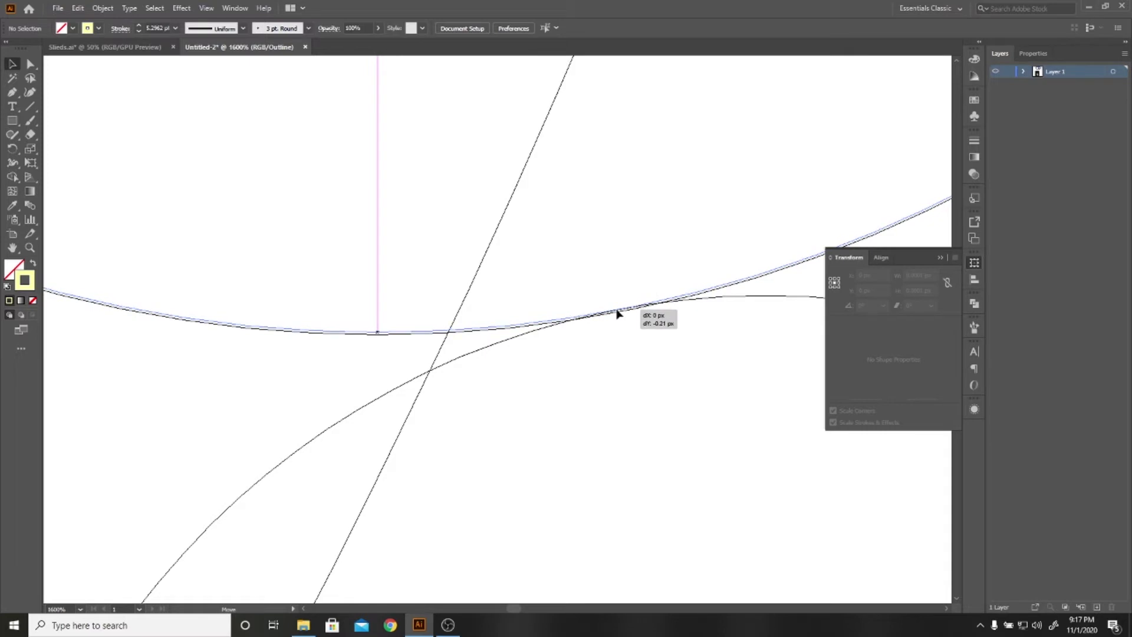
drag(618, 313, 618, 322)
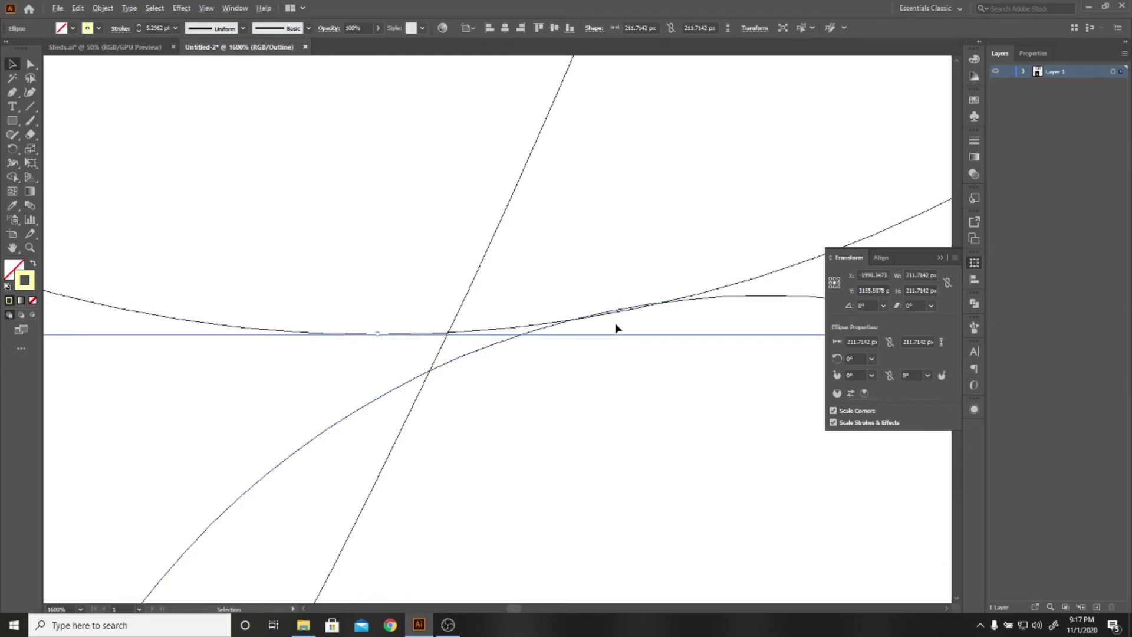
scroll(616, 325, up, 3)
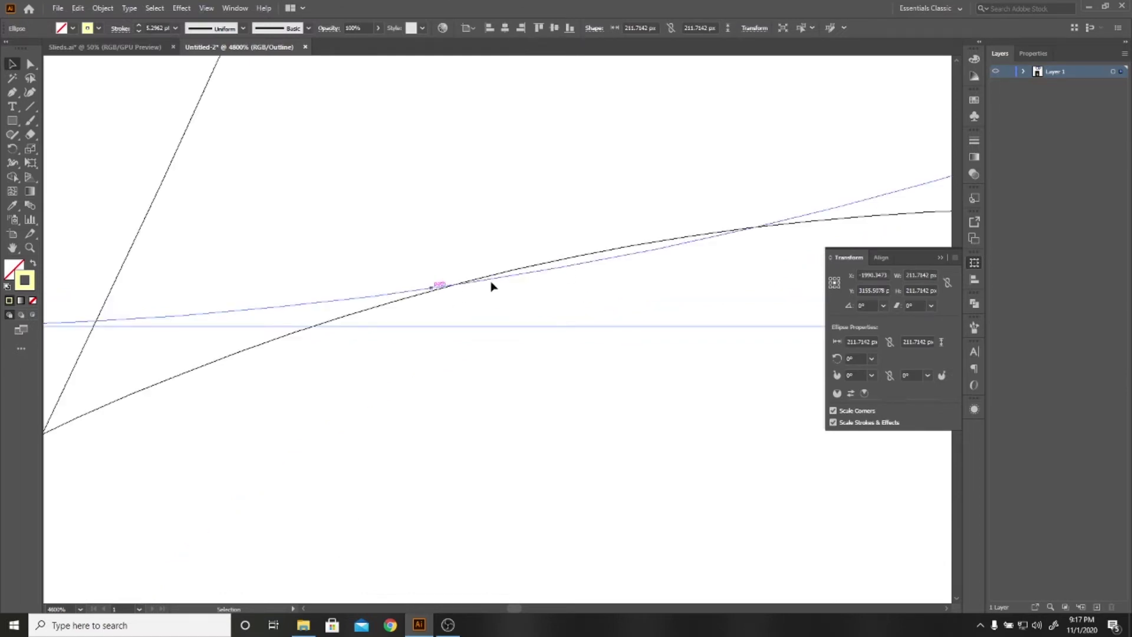
drag(619, 257, 617, 252)
scroll(628, 320, down, 3)
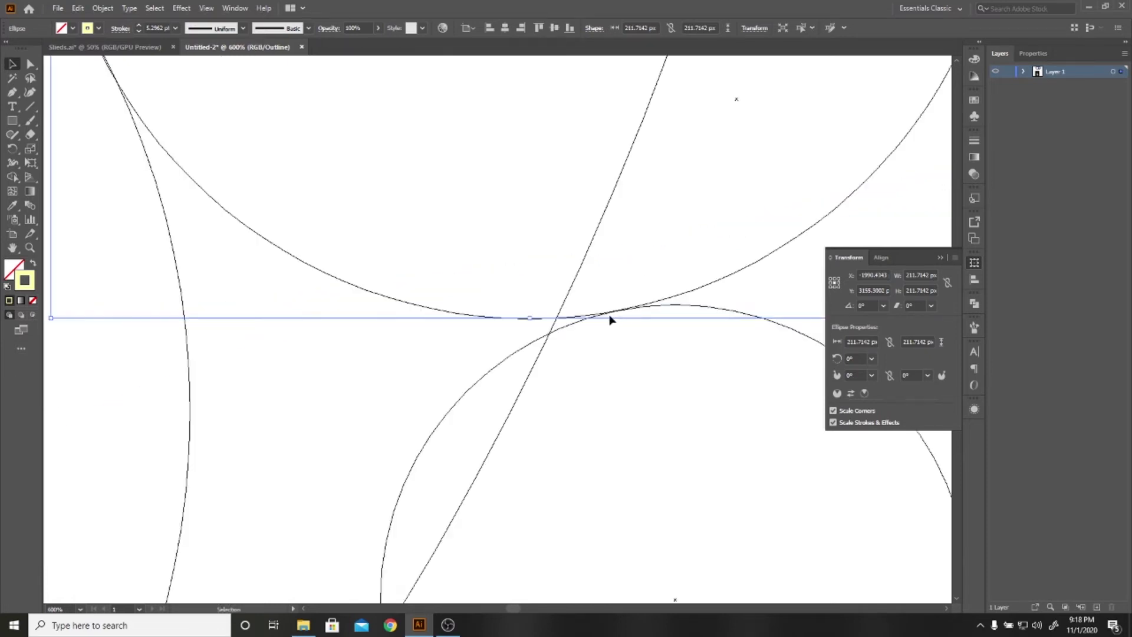
Shift the circle at the other meeting point so its curve lines up with its neighbour
drag(182, 219, 321, 467)
scroll(236, 306, up, 2)
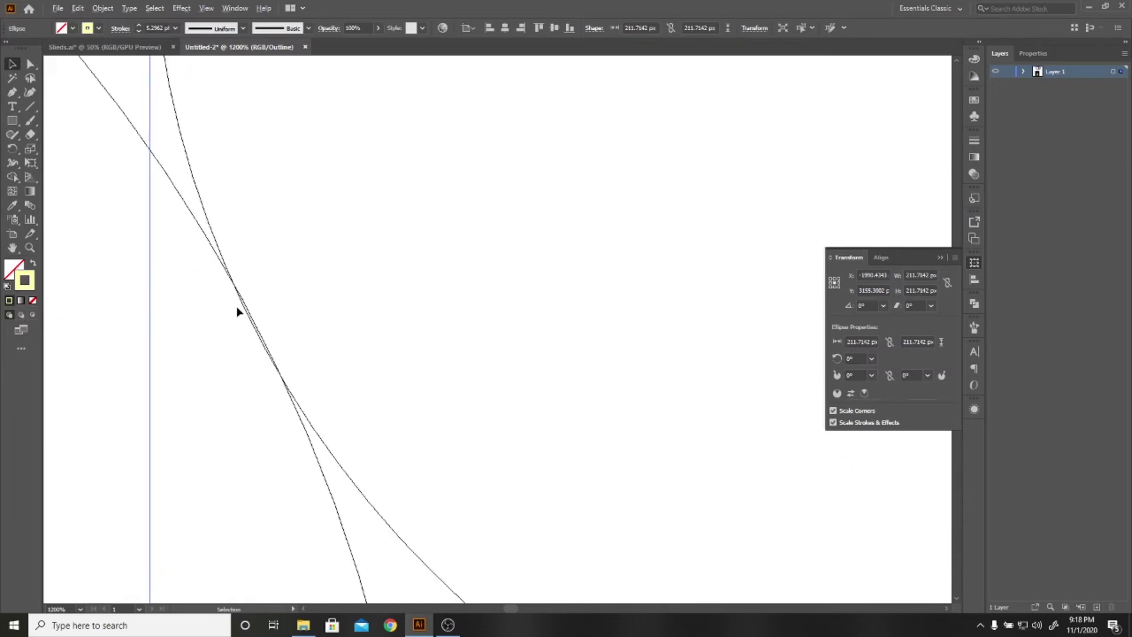
scroll(235, 306, up, 2)
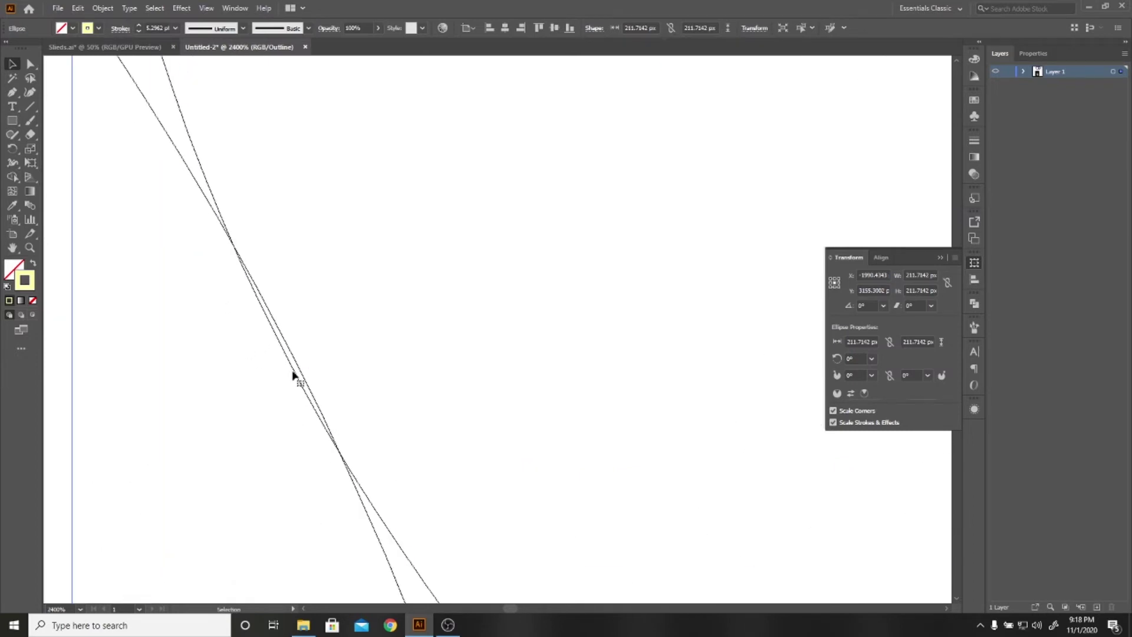
drag(298, 371, 308, 372)
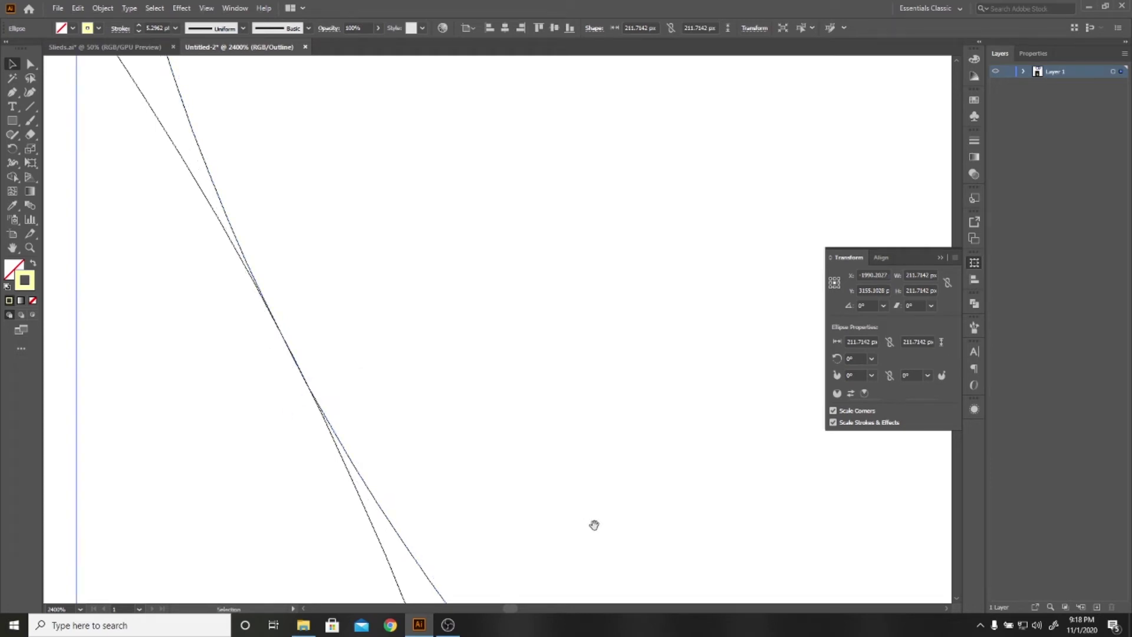
scroll(331, 306, down, 2)
scroll(263, 202, down, 1)
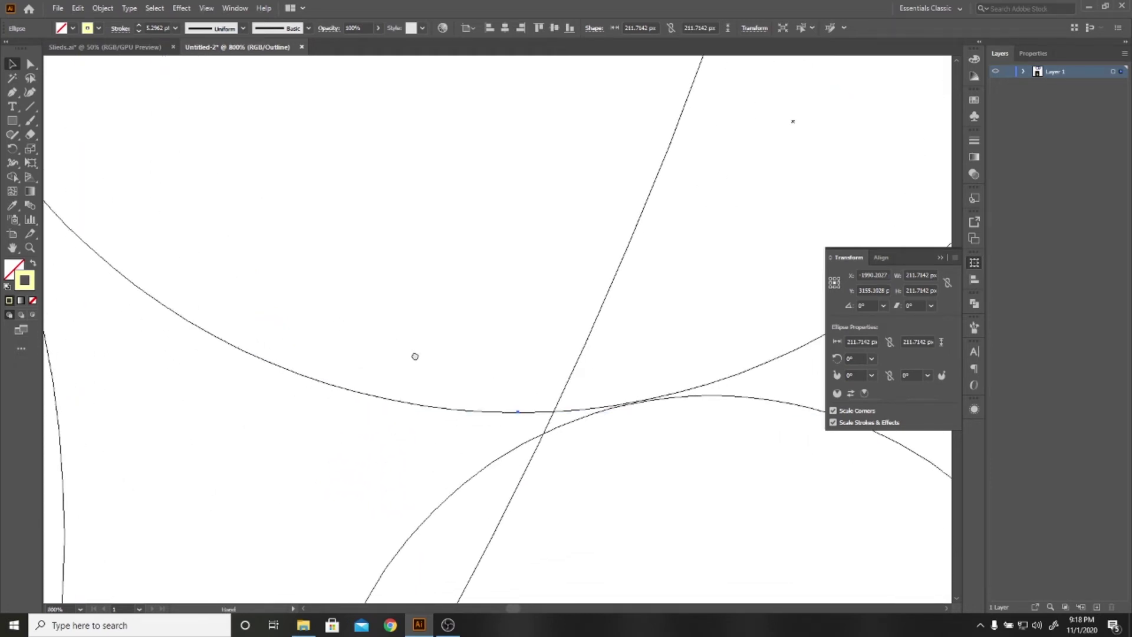
Snap the touching arcs onto their intersection point so the curves just meet
drag(414, 356, 546, 435)
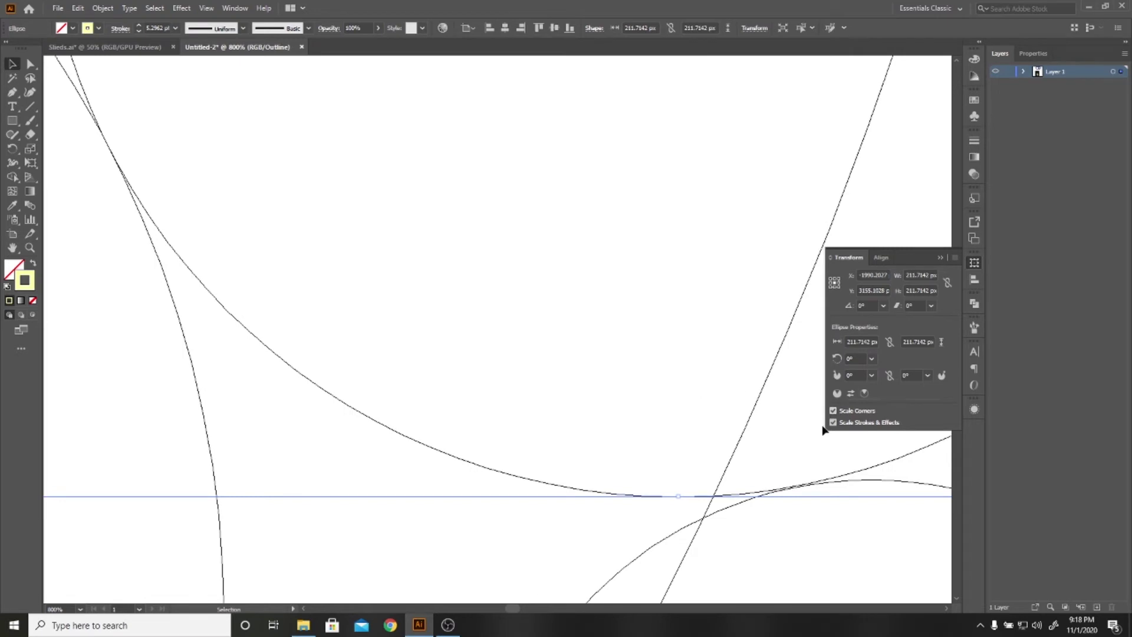
click(869, 473)
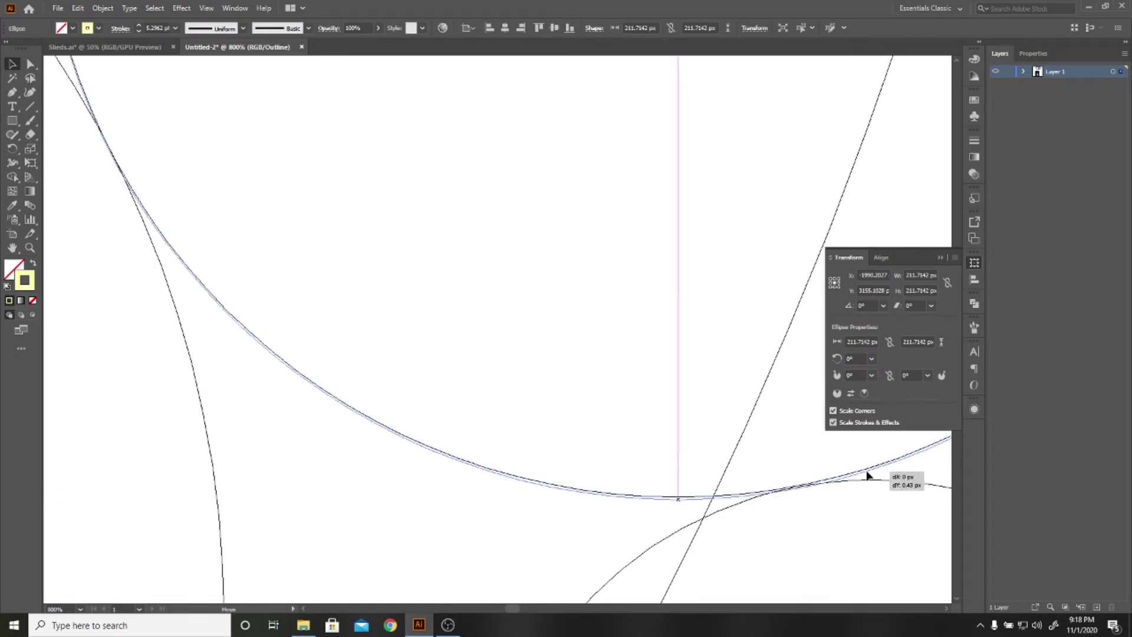
drag(868, 474, 868, 474)
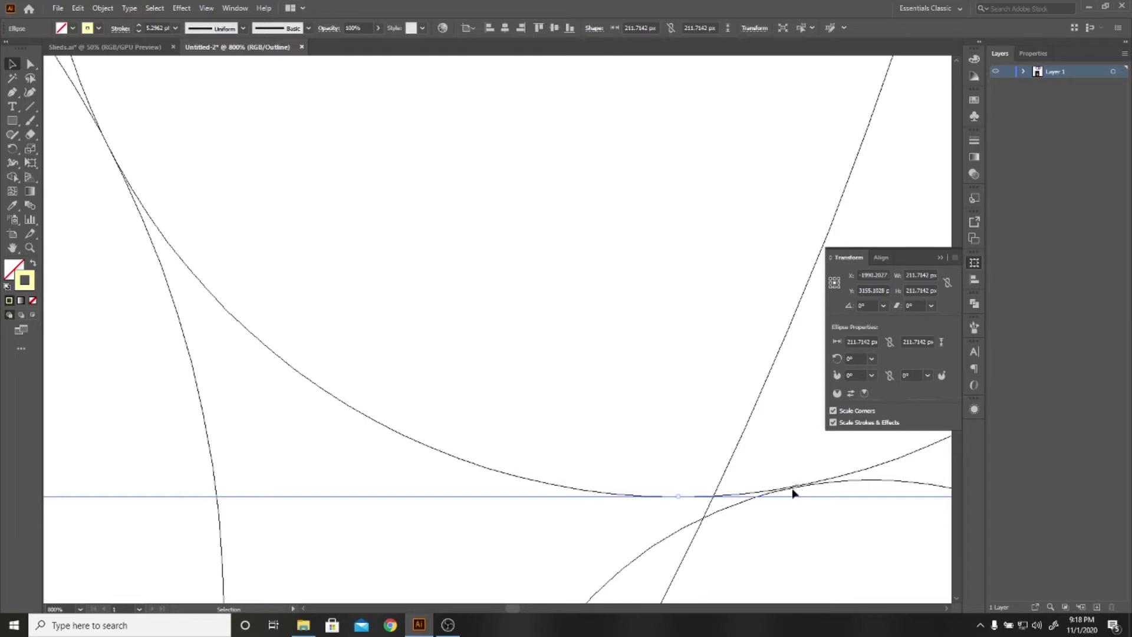
click(793, 493)
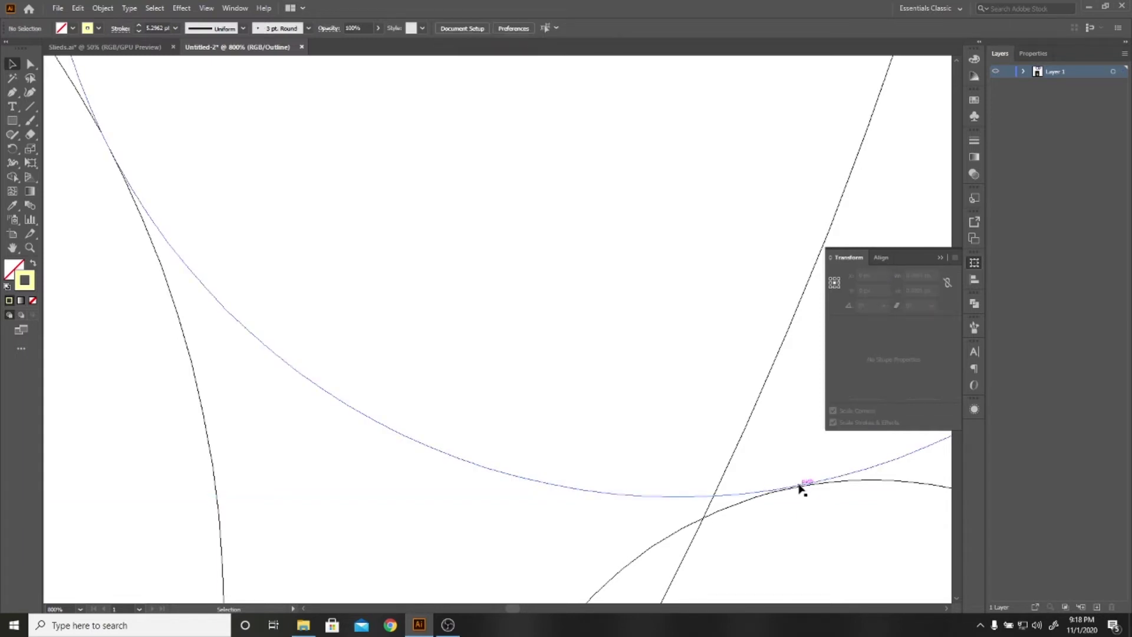
drag(801, 489, 807, 487)
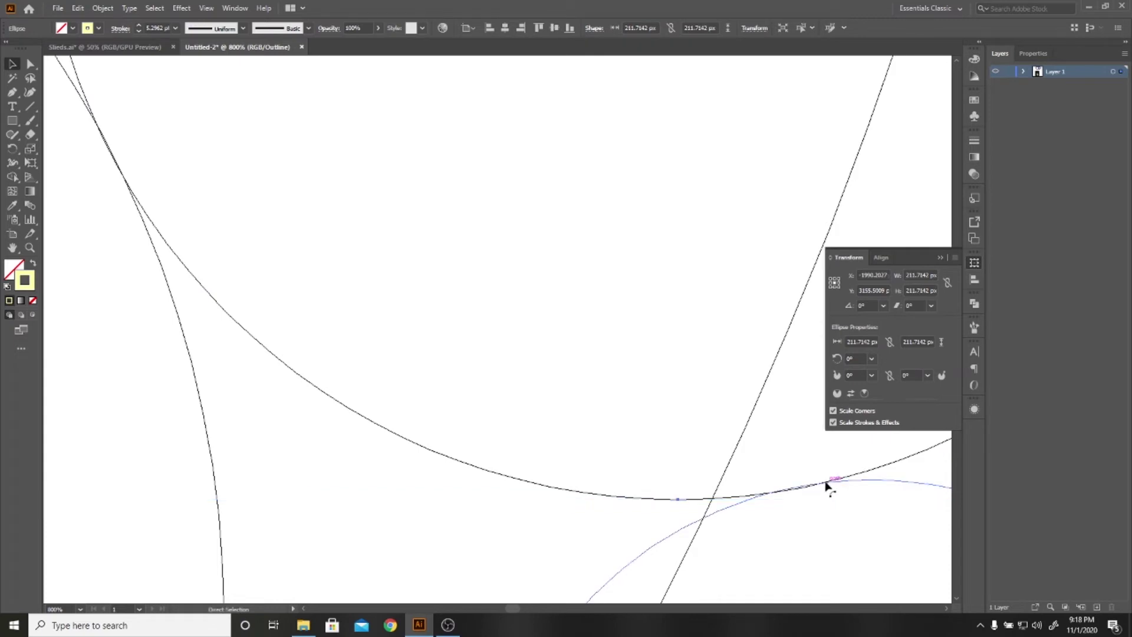
drag(808, 487, 763, 496)
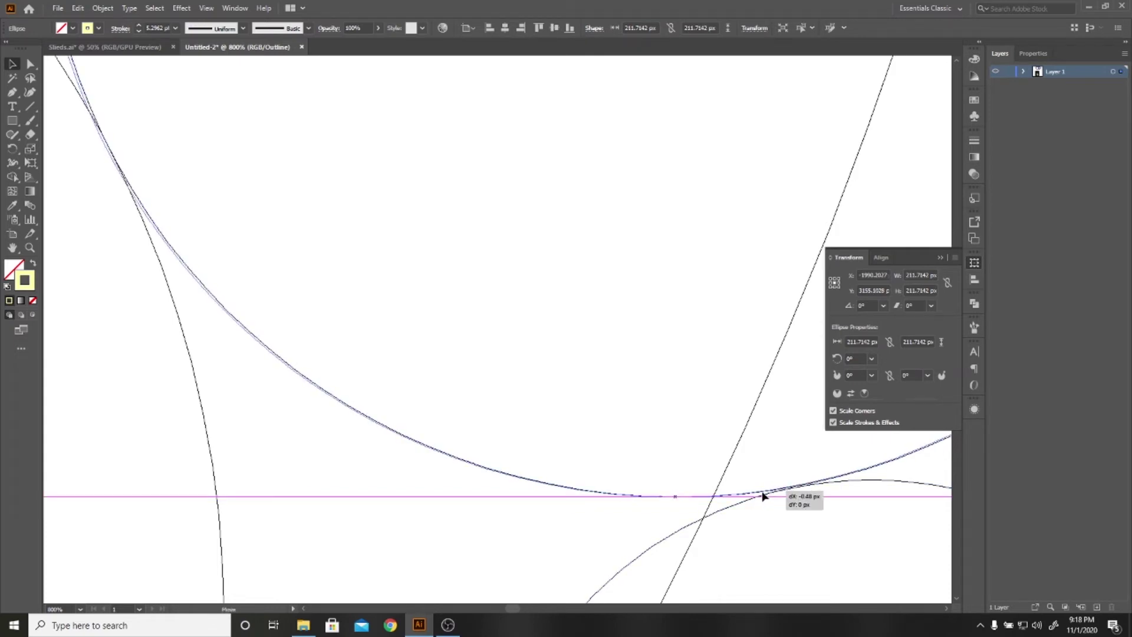
mouse_move(763, 496)
mouse_down()
mouse_move(775, 498)
mouse_move(764, 497)
mouse_up()
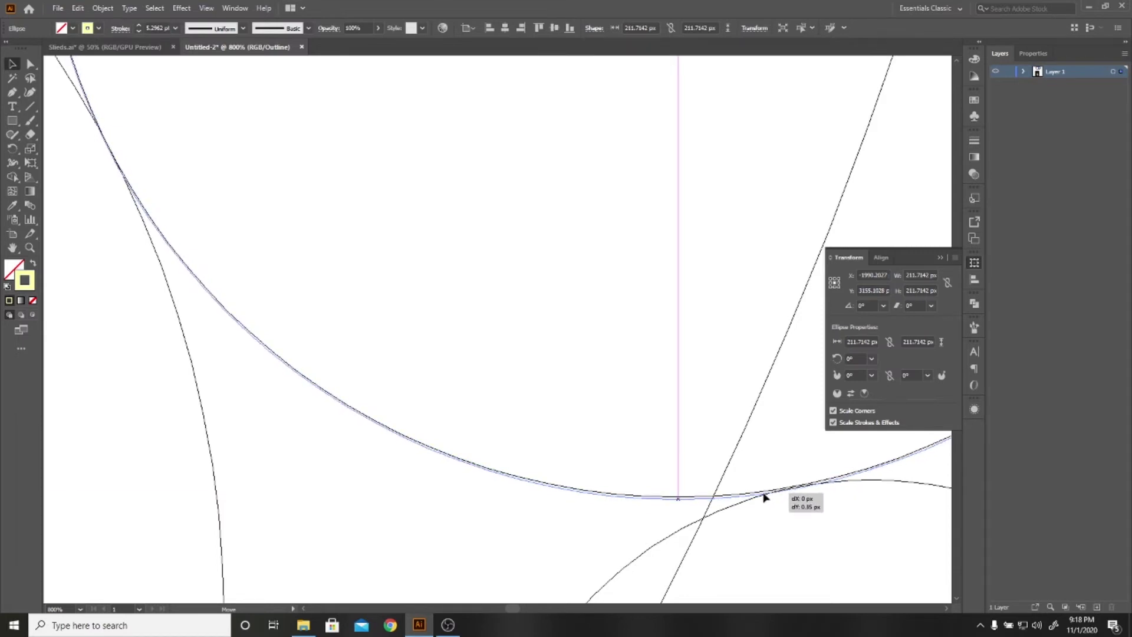
drag(765, 497, 765, 497)
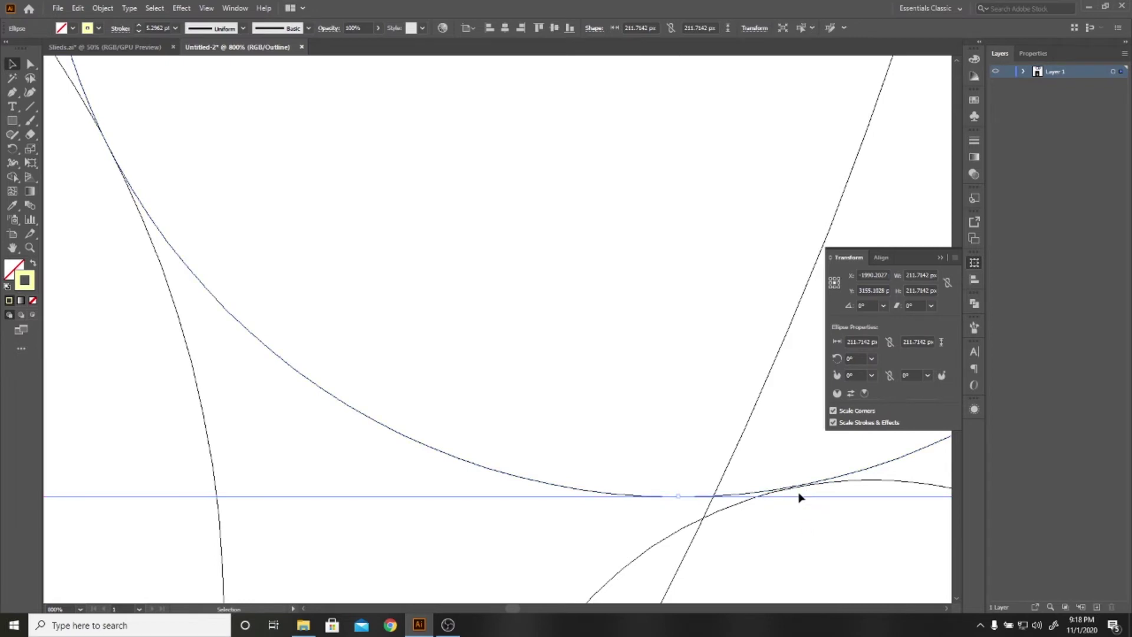
Nudge the smaller 211.7 px circle so its edge meets the adjoining curve
scroll(720, 498, down, 1)
scroll(809, 523, down, 1)
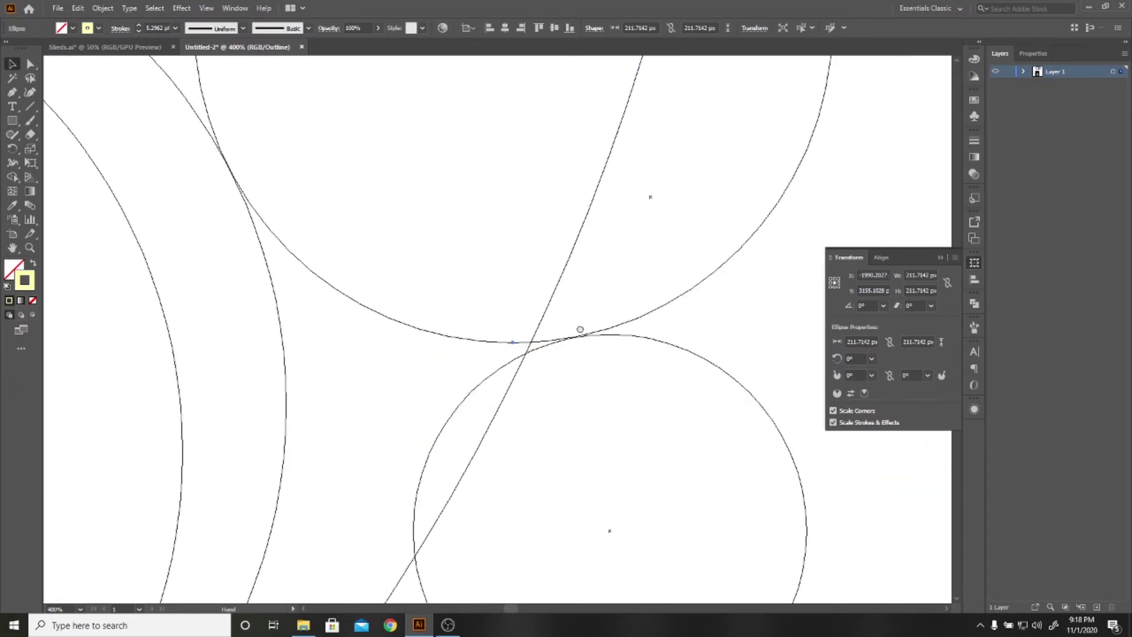
drag(582, 328, 569, 273)
scroll(531, 253, up, 1)
scroll(530, 253, up, 1)
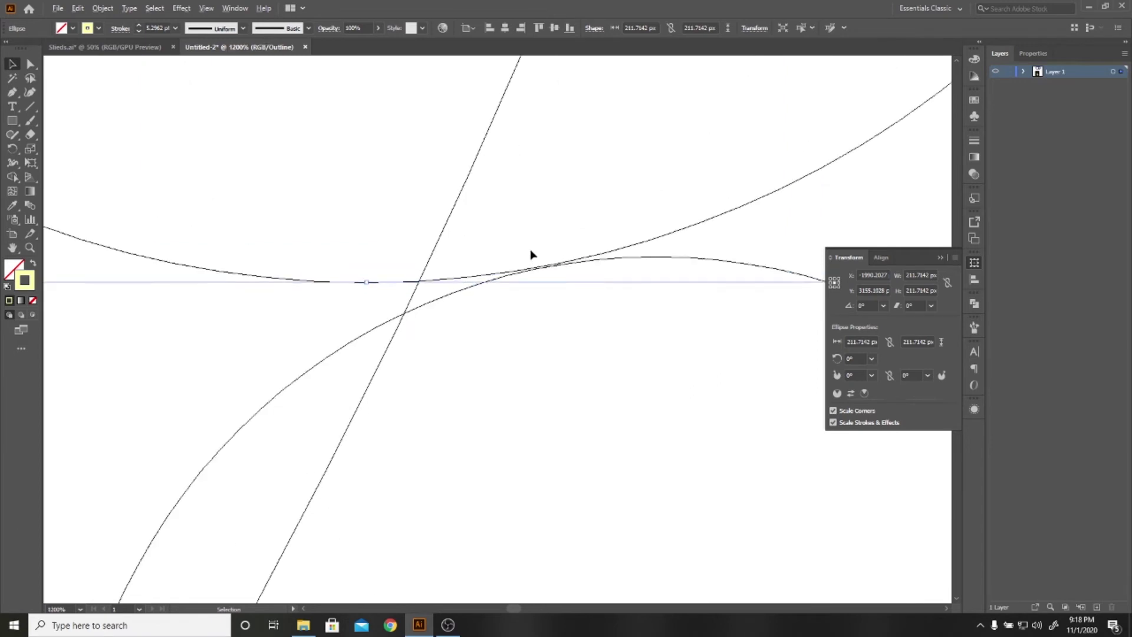
scroll(530, 255, up, 1)
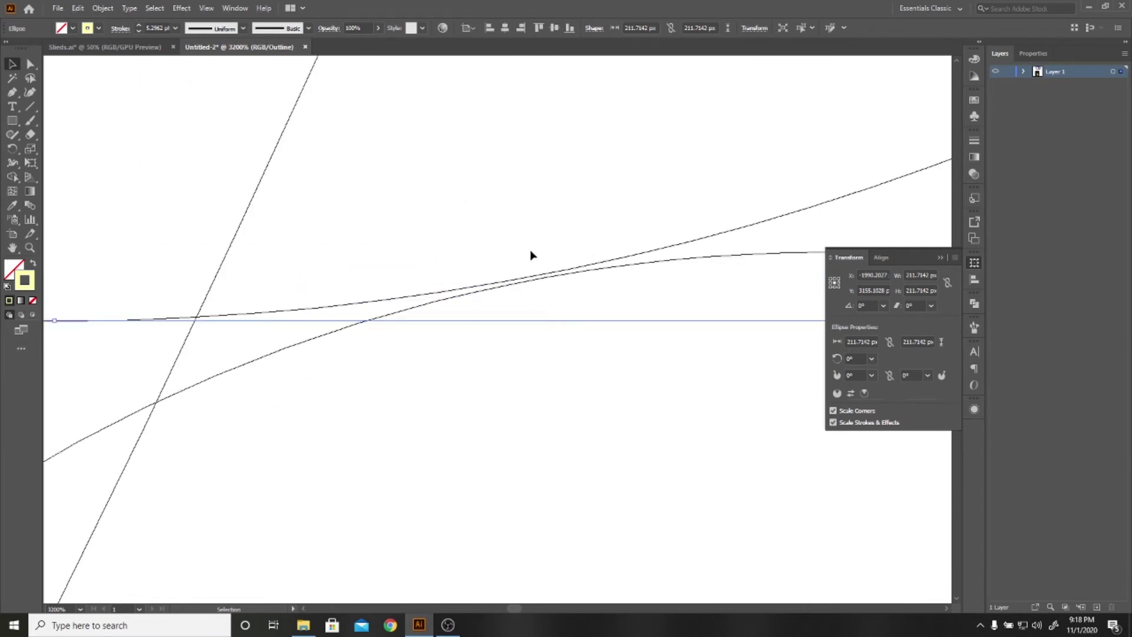
drag(515, 283, 517, 284)
click(517, 285)
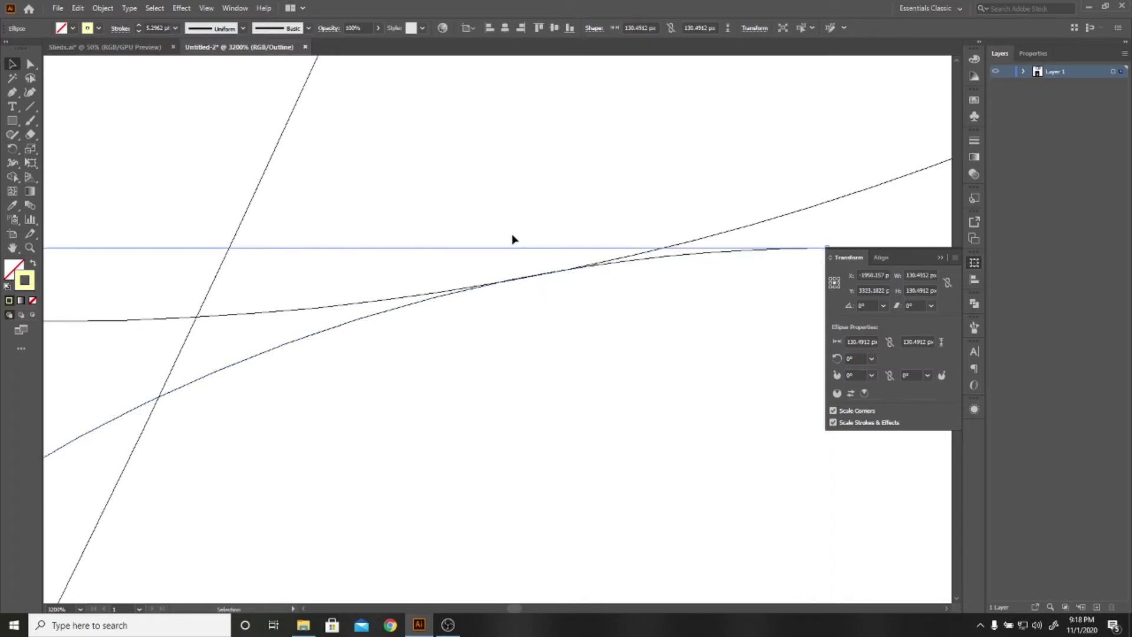
Return to Preview, duplicate the small circle and reposition the copy along the sketch
key(ctrl+y)
scroll(513, 240, down, 2)
scroll(513, 242, down, 2)
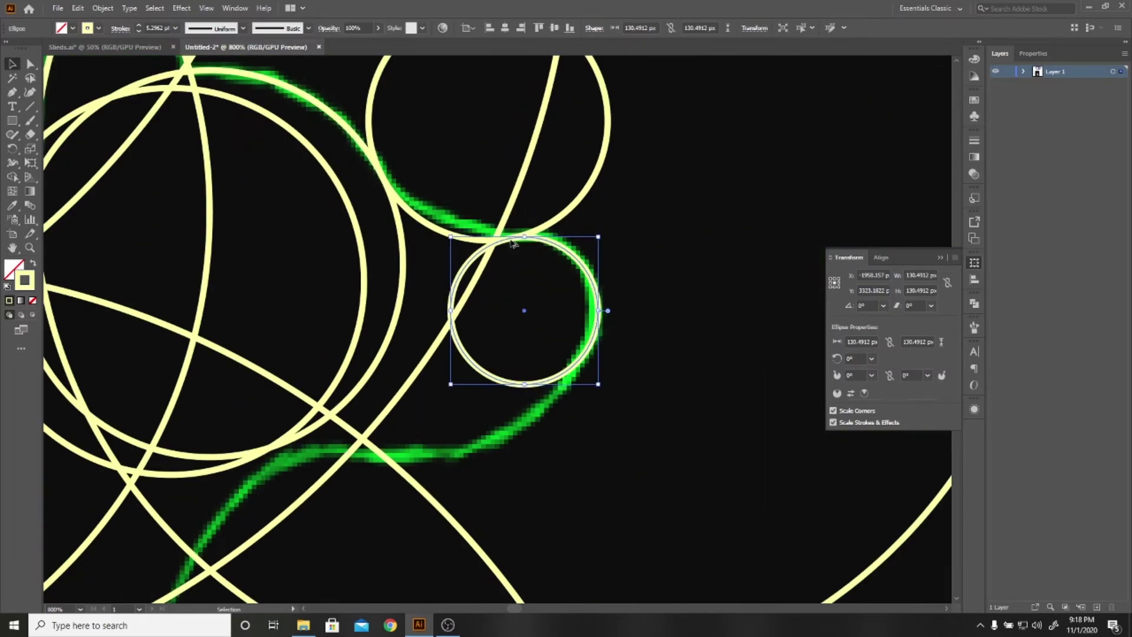
click(598, 447)
drag(523, 470, 644, 513)
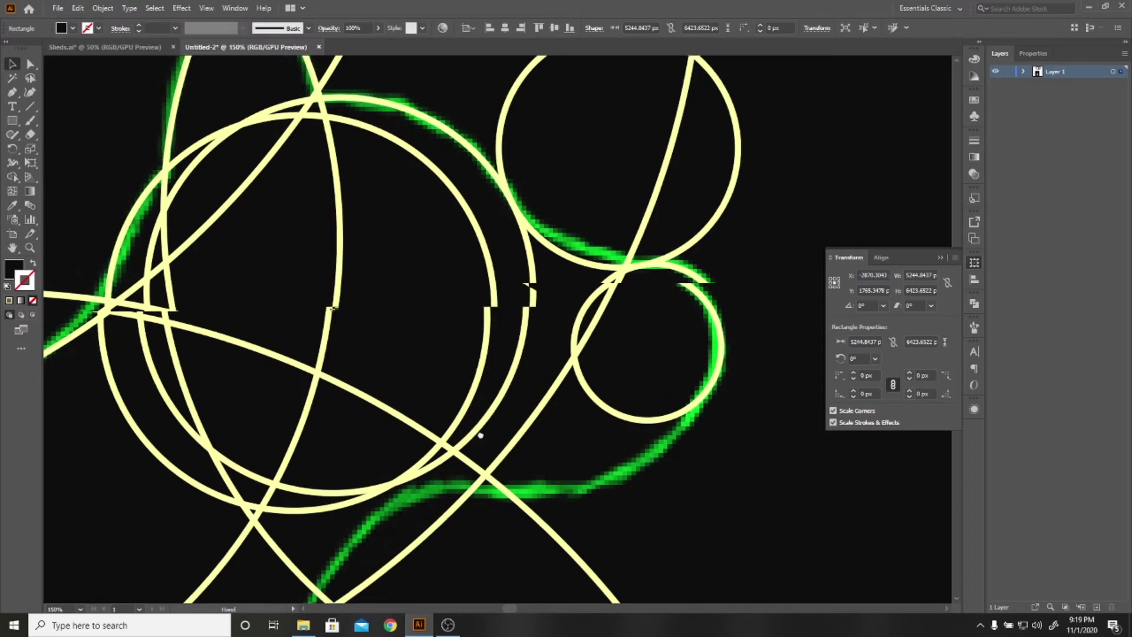
scroll(549, 400, down, 3)
scroll(549, 401, left, 4)
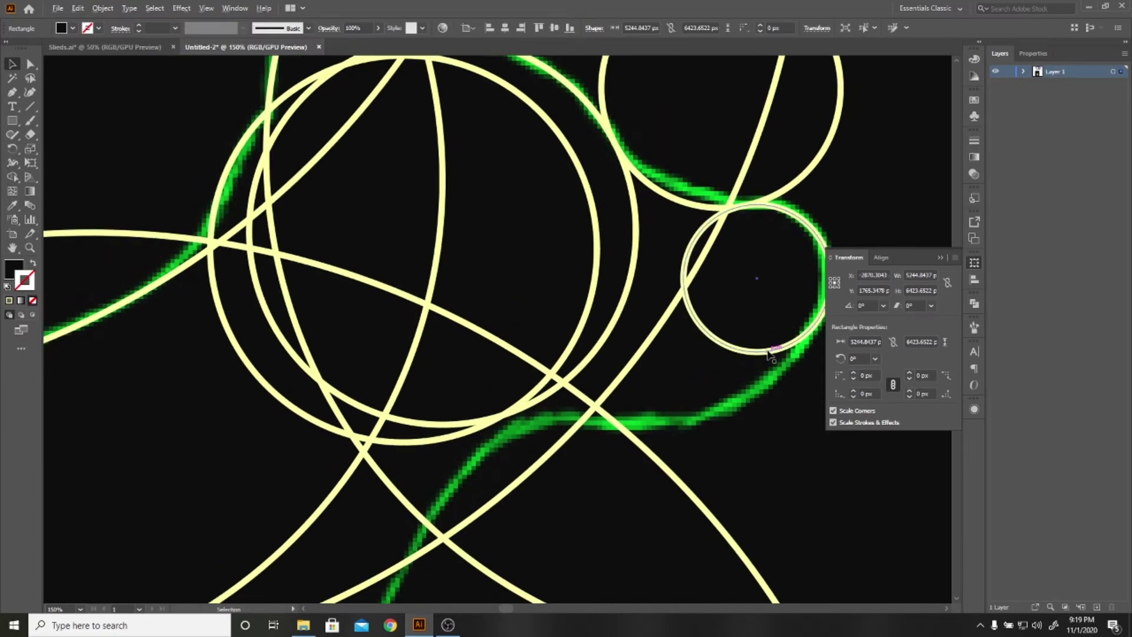
drag(766, 356, 740, 398)
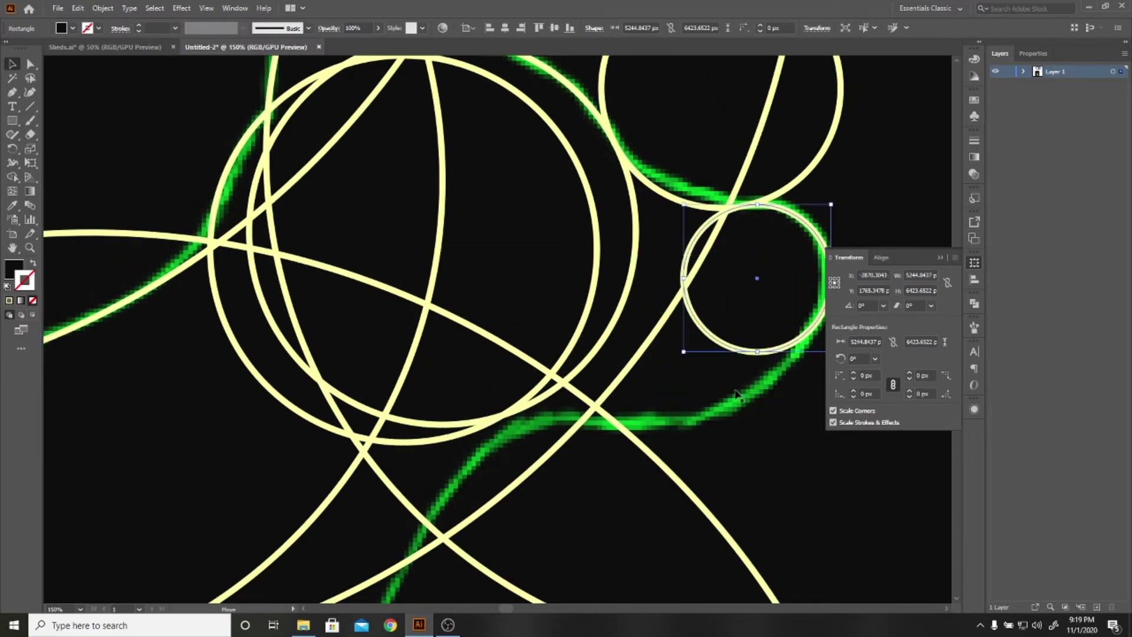
mouse_move(766, 246)
mouse_down()
mouse_move(730, 332)
mouse_move(779, 369)
mouse_up()
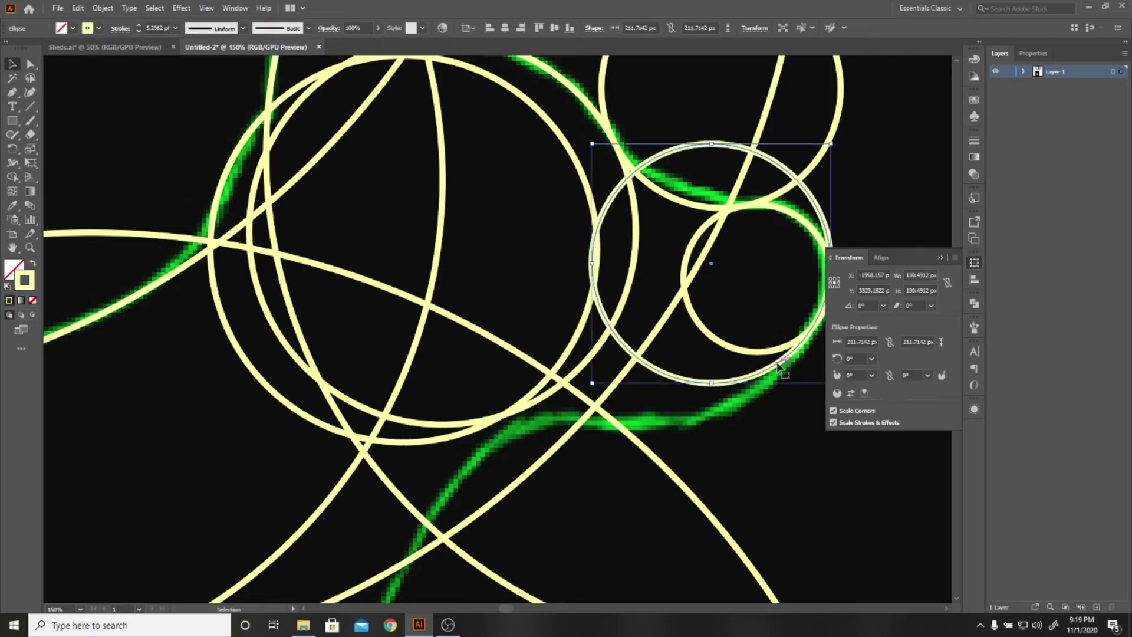
key(ctrl+minus)
key(ctrl+minus)
key(ctrl+minus)
key(ctrl+minus)
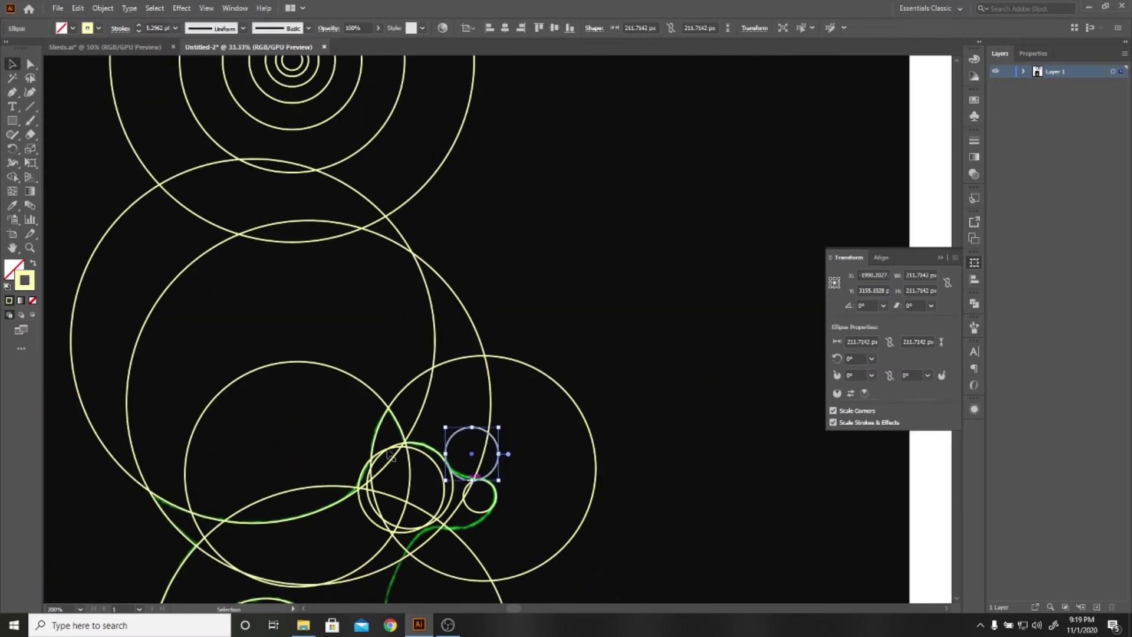
Duplicate the 342 px circle and drop the copy left over the green sketch curve
drag(451, 458, 455, 459)
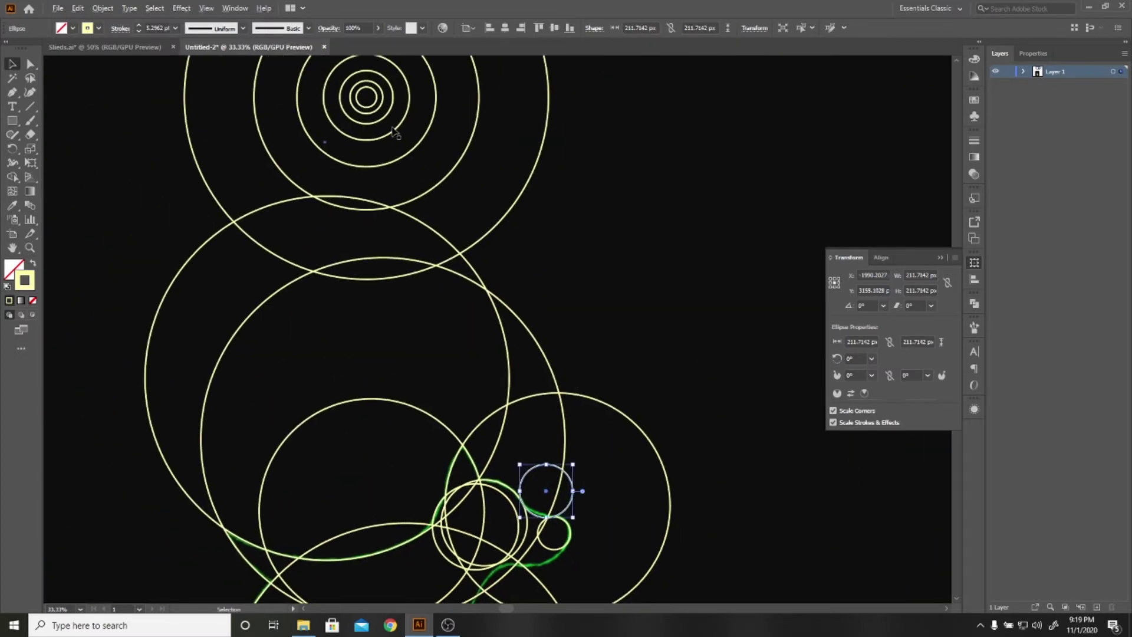
drag(392, 139, 594, 577)
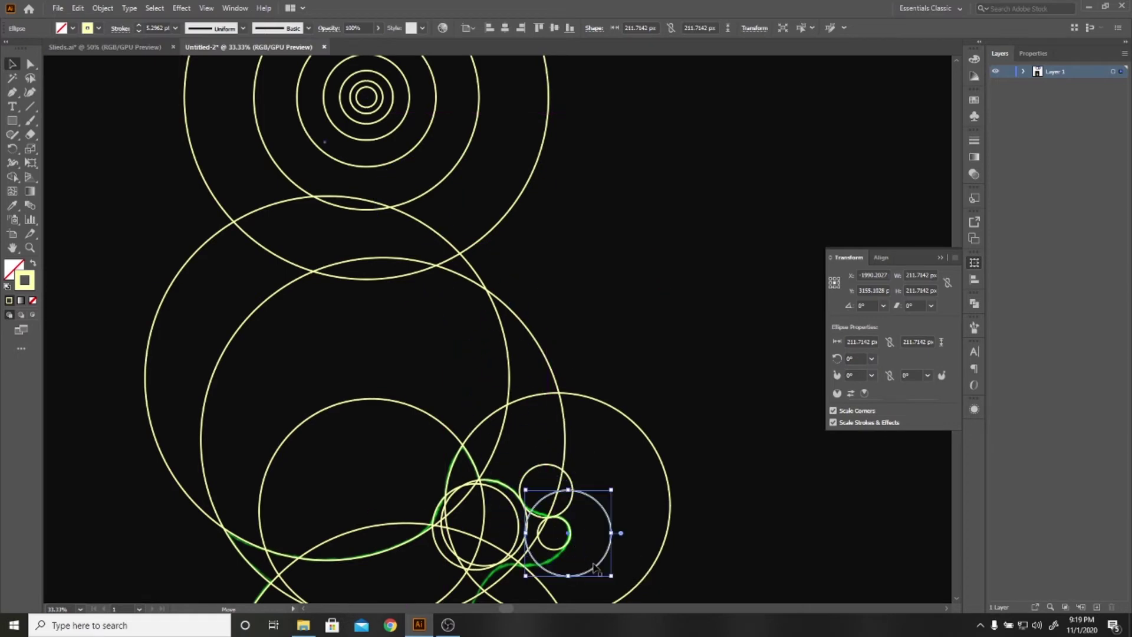
mouse_move(635, 522)
mouse_down()
mouse_move(600, 401)
mouse_move(606, 265)
mouse_up()
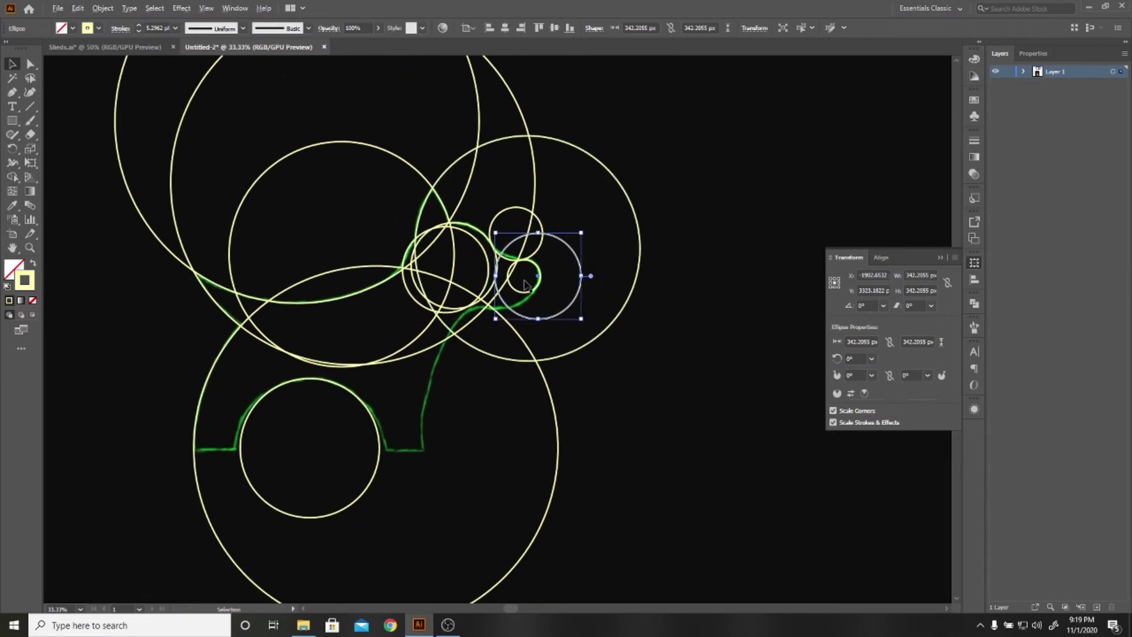
alt+scroll(525, 285, up, 4)
alt+scroll(606, 404, up, 2)
alt+scroll(701, 461, down, 2)
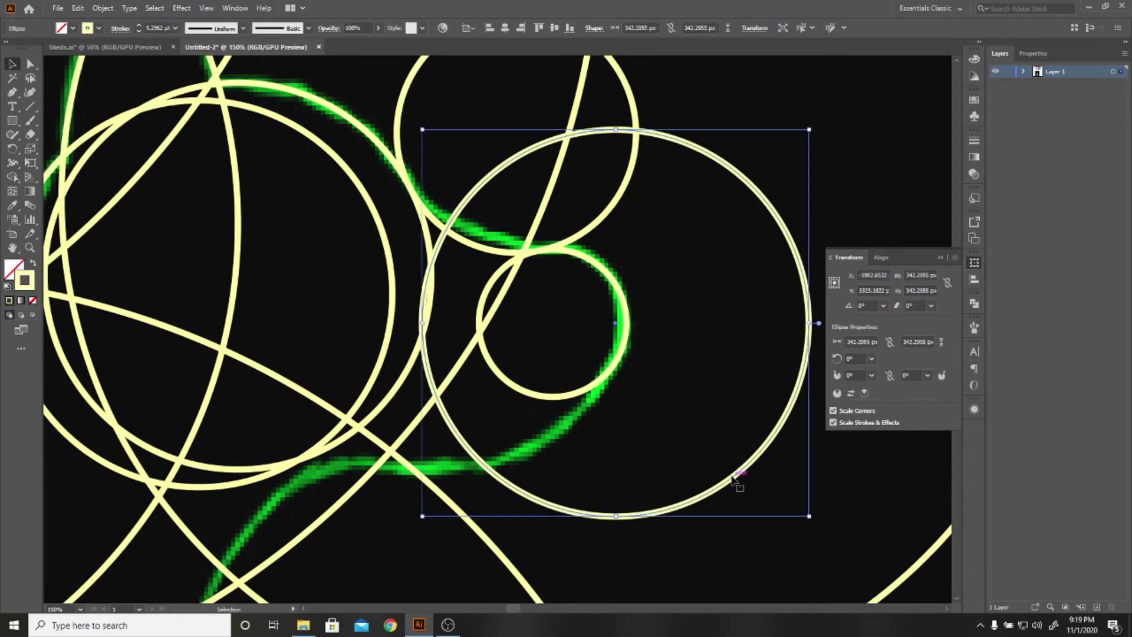
drag(739, 466, 578, 414)
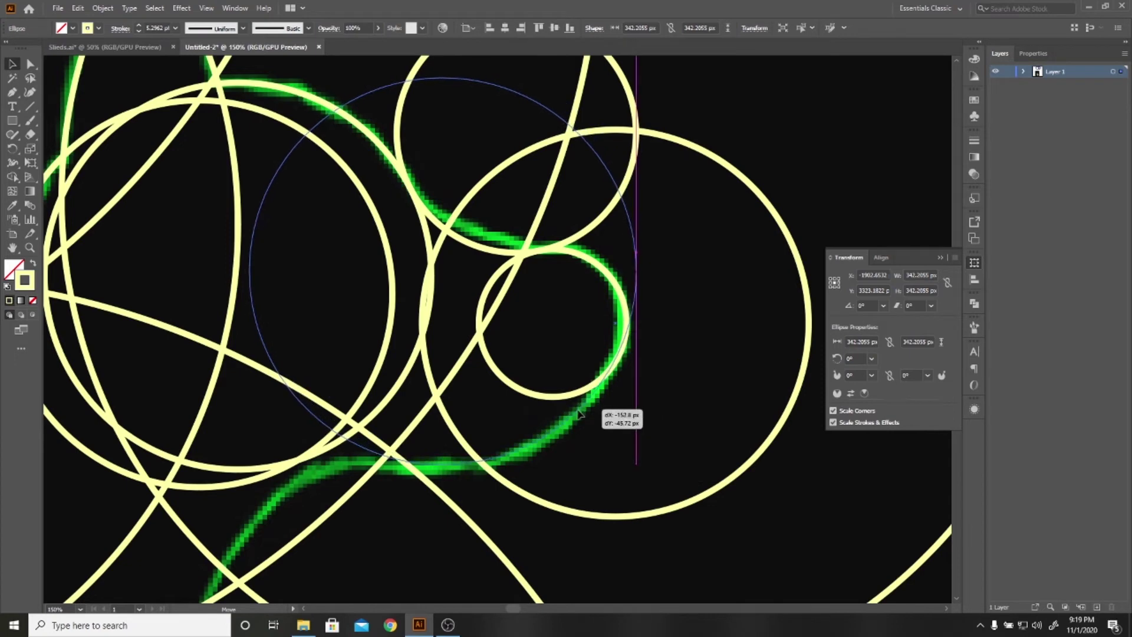
drag(578, 414, 580, 414)
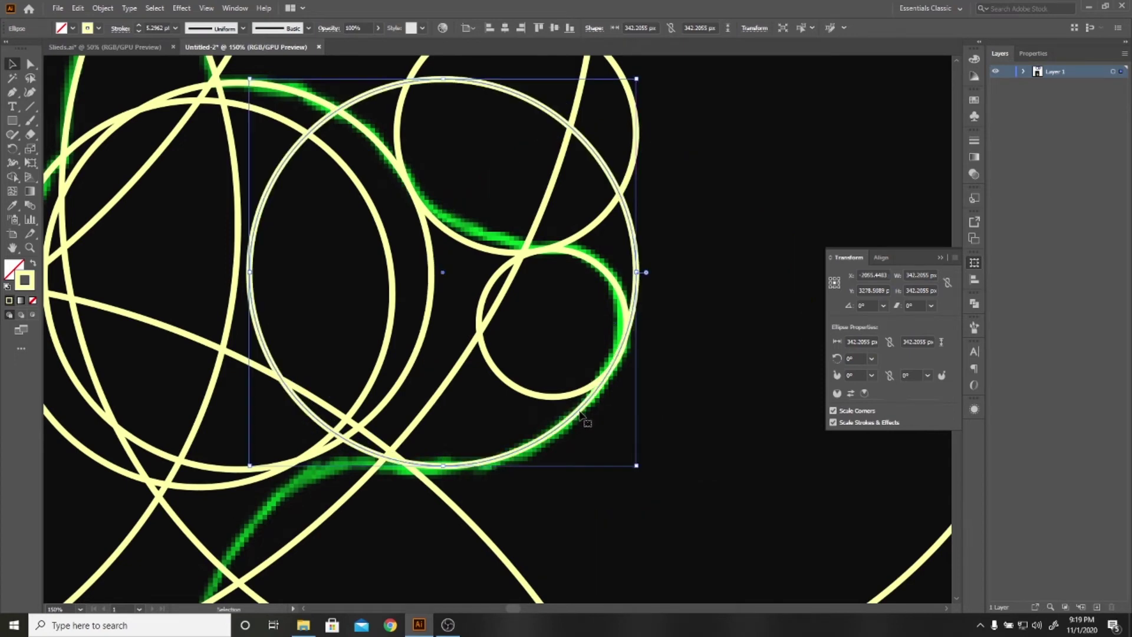
Nudge the 342.2 px circle copy about 1.6 px in Outline view so its arc meets the neighbouring curve
key(a)
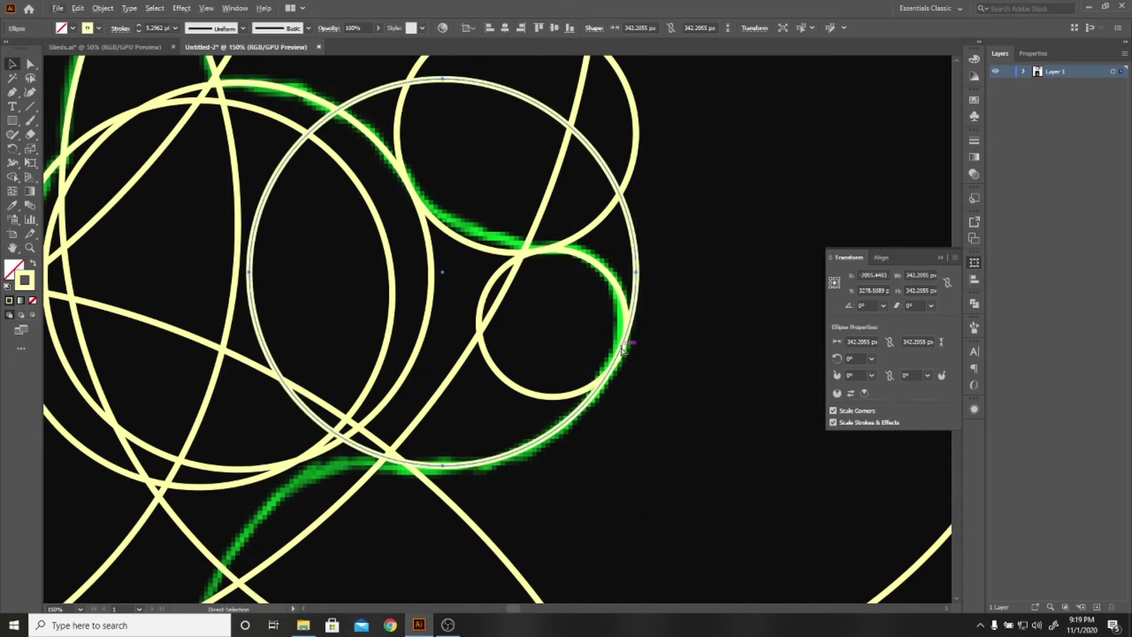
key(ctrl+y)
alt+scroll(625, 341, up, 3)
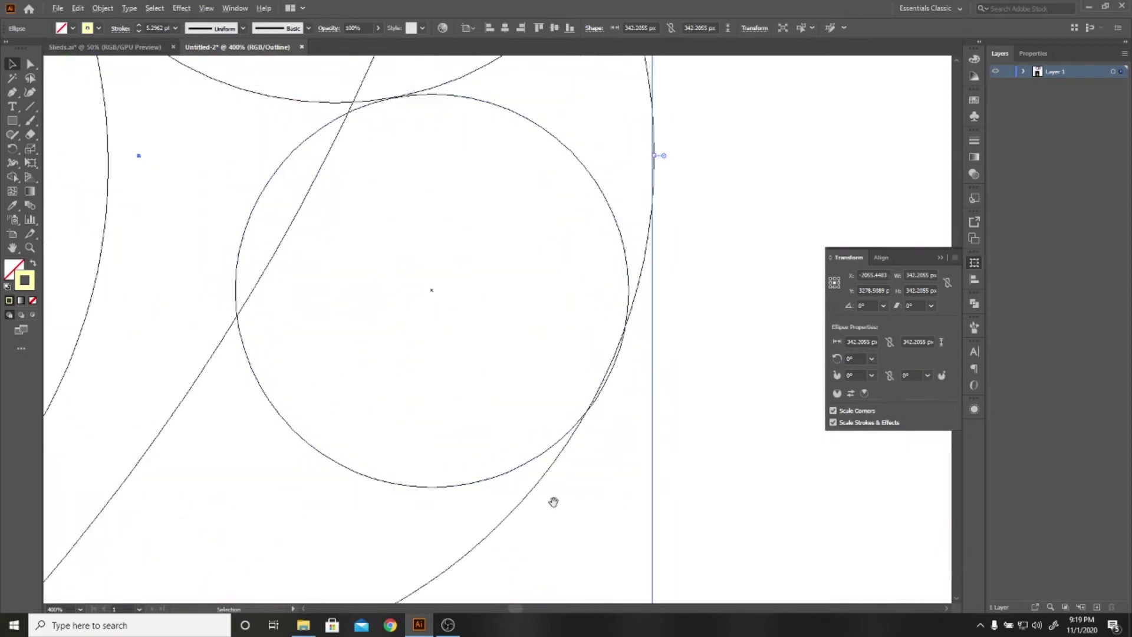
drag(613, 377, 646, 303)
alt+scroll(664, 295, up, 2)
alt+scroll(660, 298, up, 1)
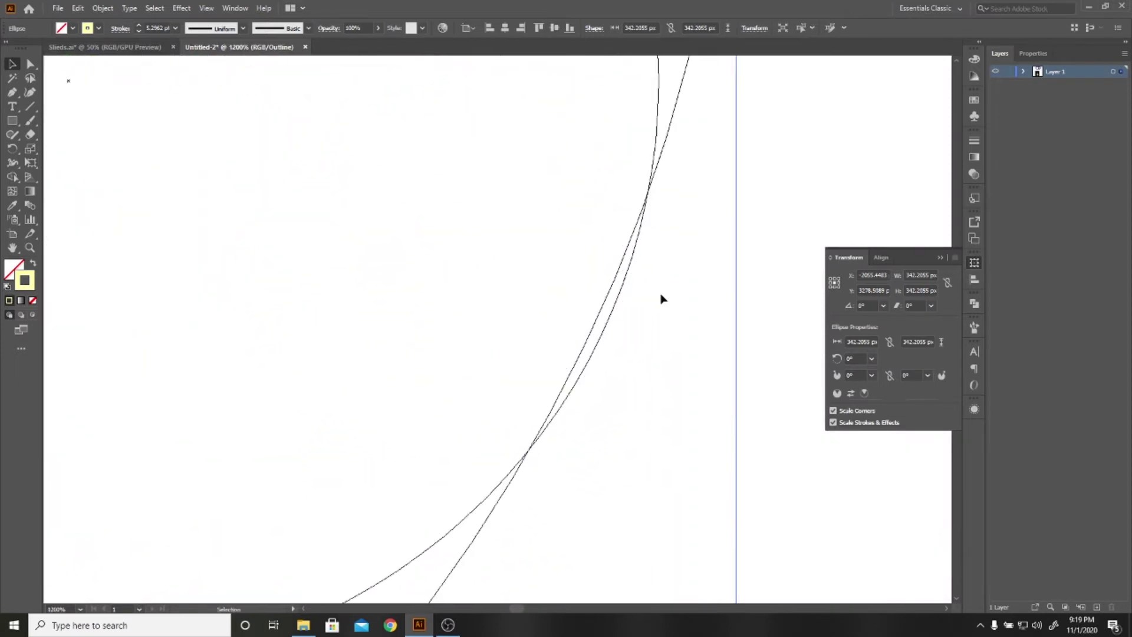
drag(601, 315, 624, 328)
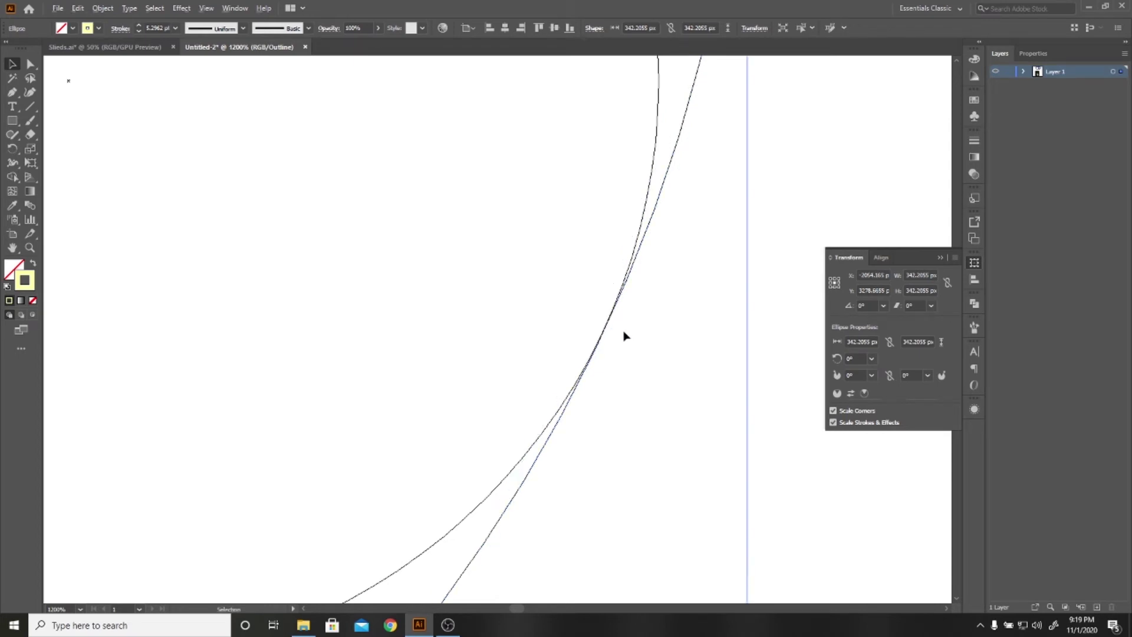
alt+scroll(613, 439, down, 5)
alt+scroll(644, 425, down, 3)
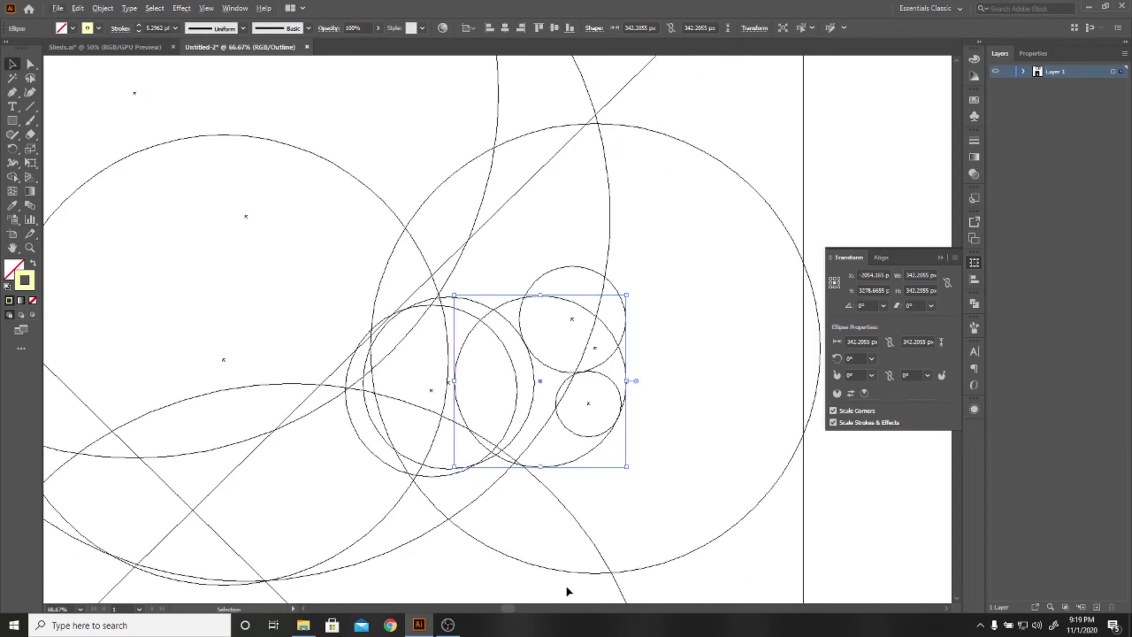
click(669, 505)
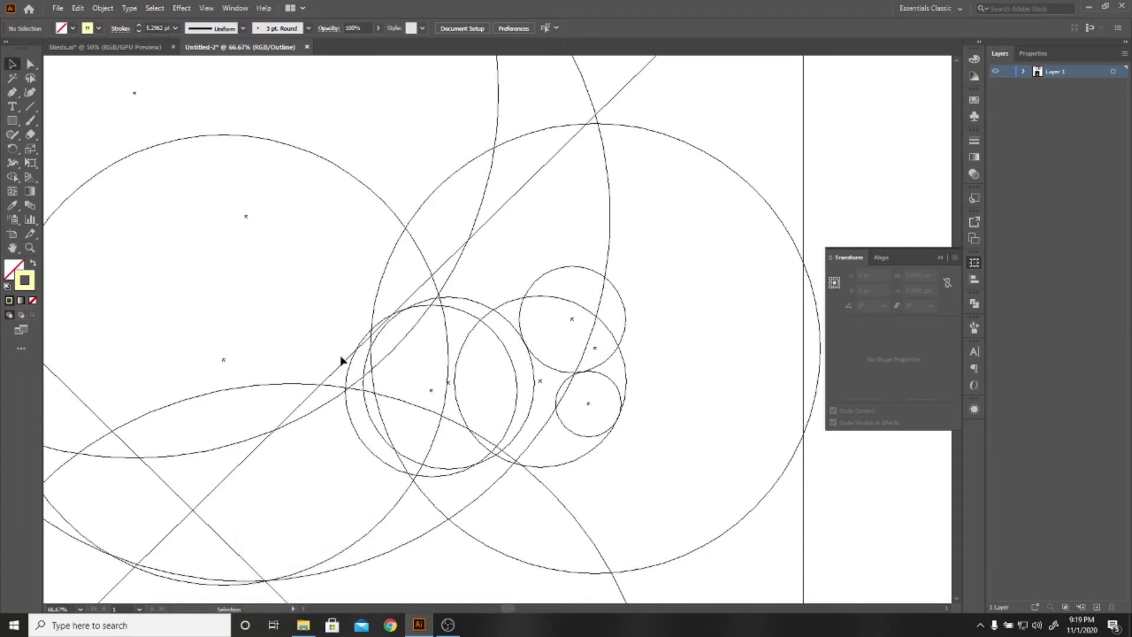
Back in Preview, duplicate the large 1450 px circle rightward so its arc traces the green chest curve
key(ctrl+y)
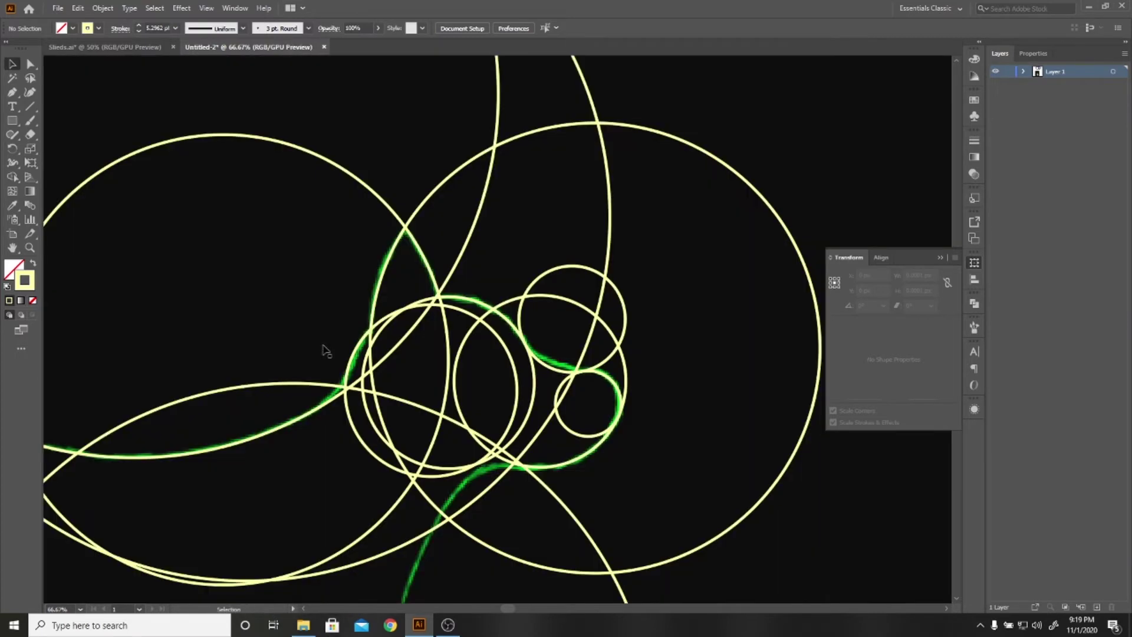
scroll(454, 348, down, 1)
scroll(485, 372, down, 1)
scroll(571, 400, down, 2)
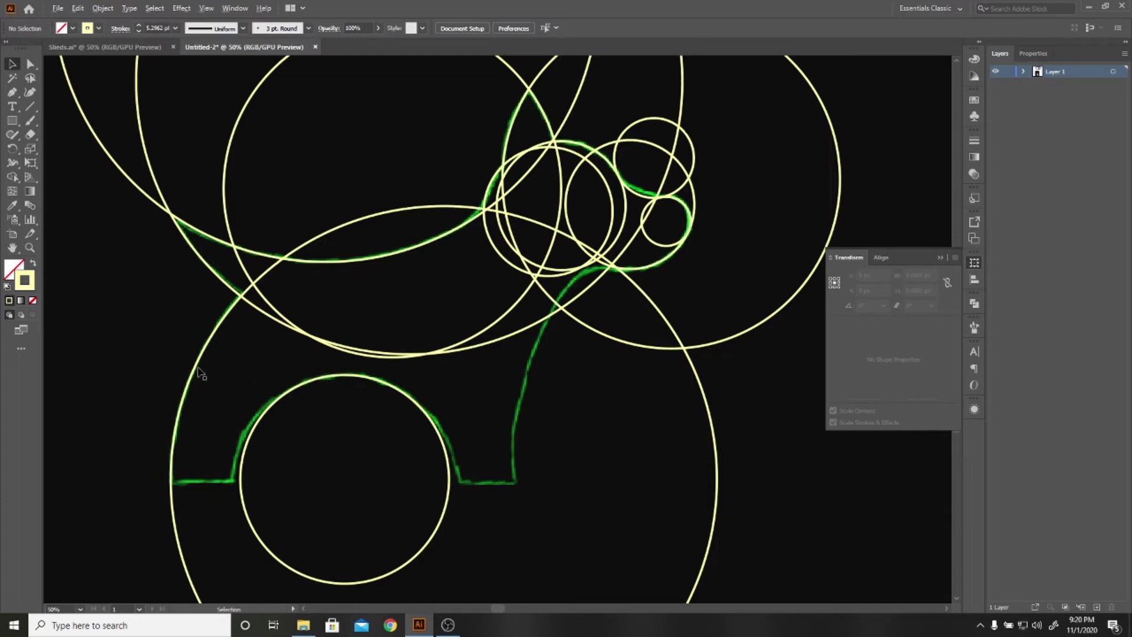
mouse_move(198, 375)
mouse_down()
mouse_move(512, 367)
mouse_move(543, 340)
mouse_move(533, 349)
mouse_up()
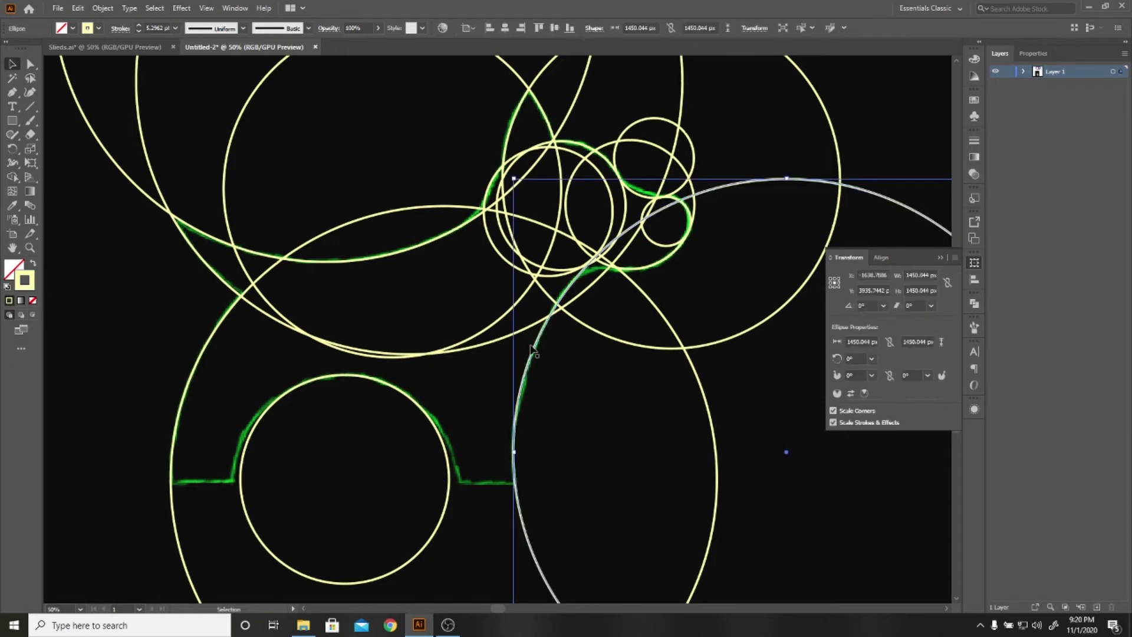
scroll(619, 271, up, 2)
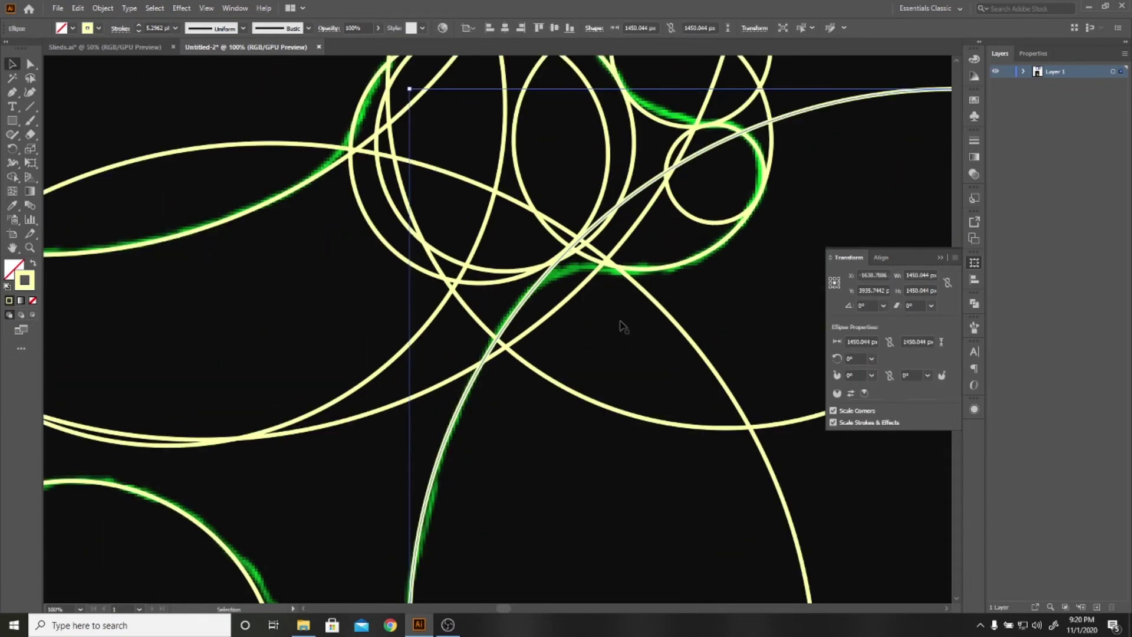
click(614, 334)
Select the guide circles around the dog and set their stroke colour to light grey #dddddd
scroll(548, 285, down, 6)
click(549, 285)
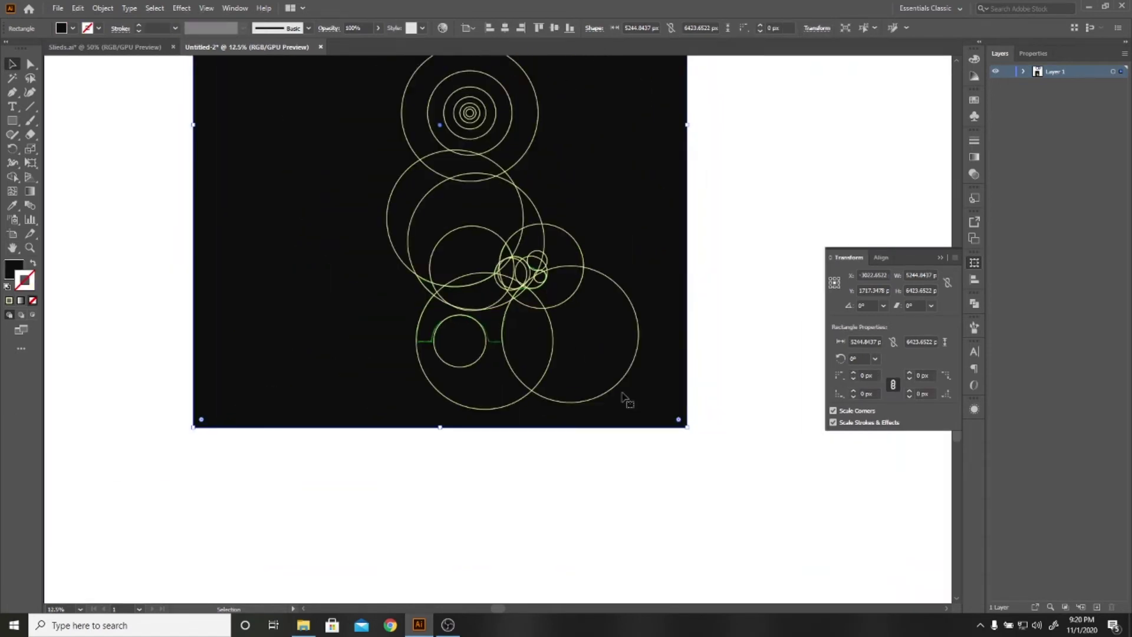
key(ctrl+2)
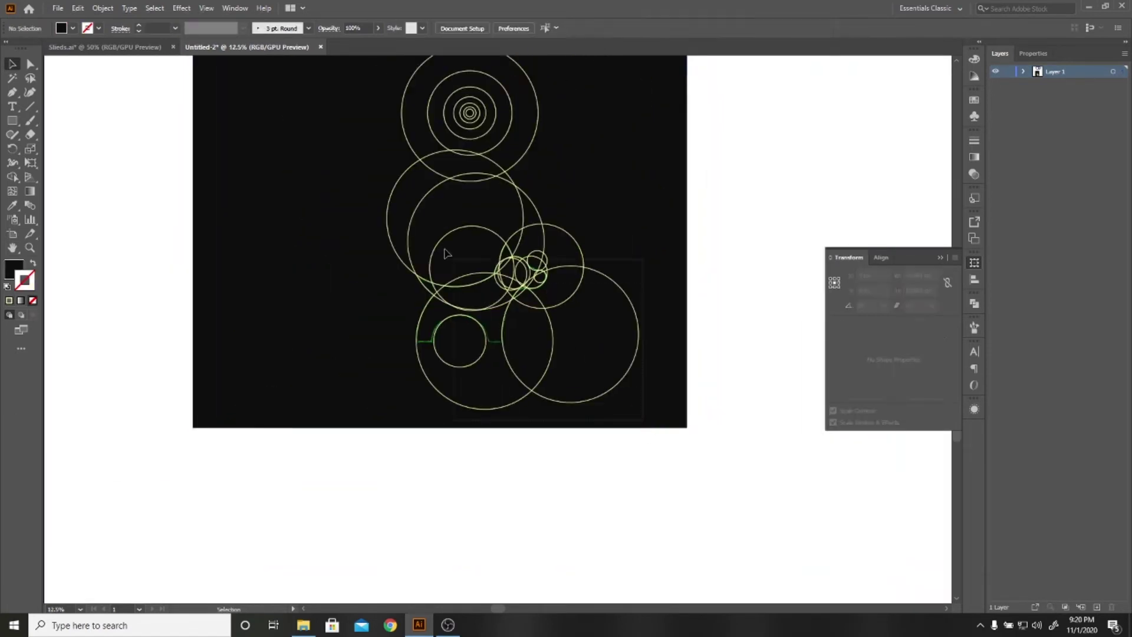
drag(640, 414, 358, 191)
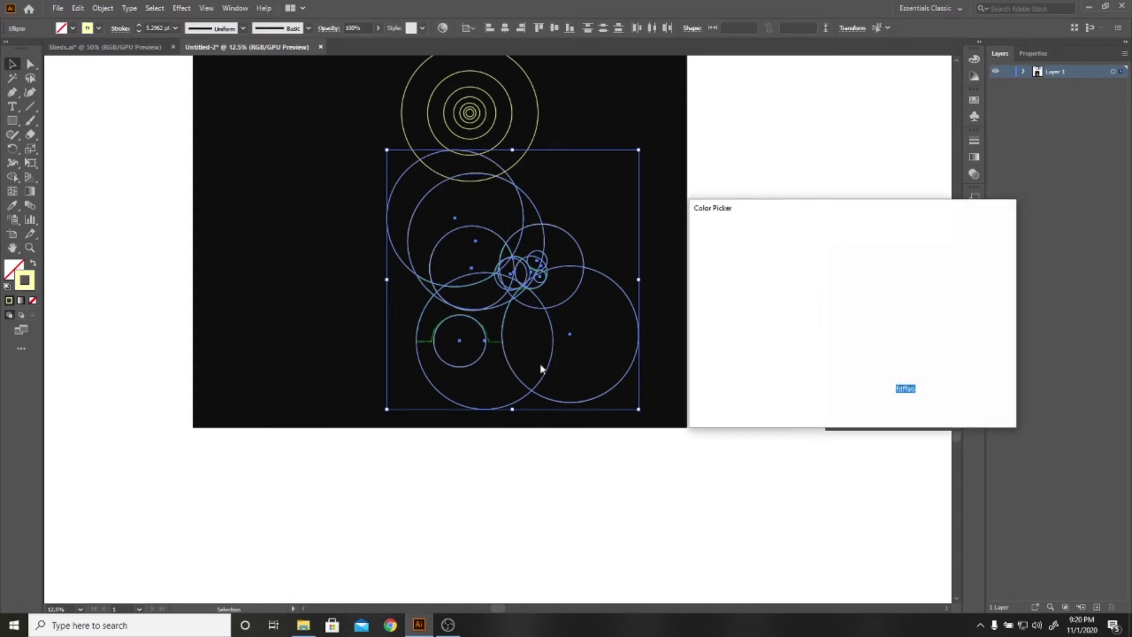
text(dddddd)
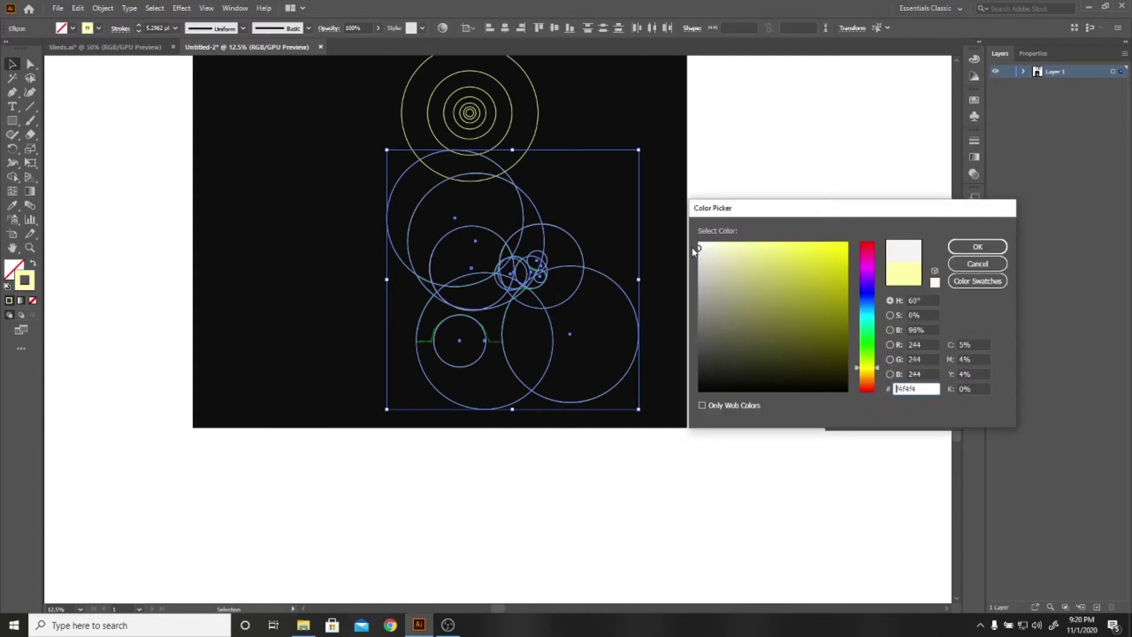
click(978, 246)
Set the guide circles' stroke weight to 1 pt, then deselect to review the dog outline
scroll(476, 231, up, 2)
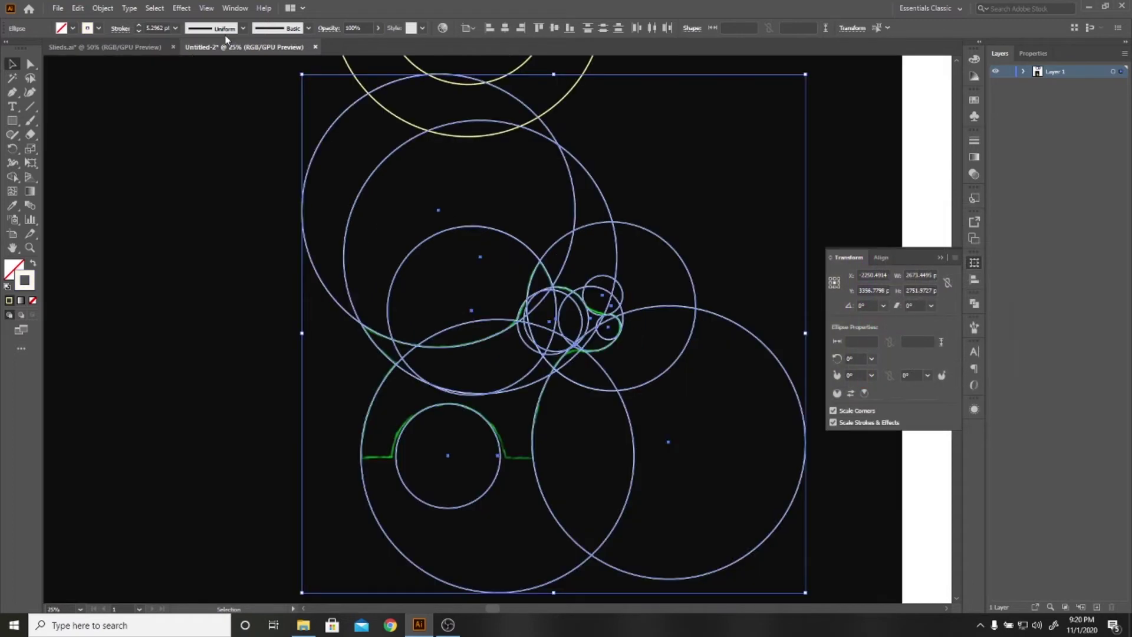
click(175, 28)
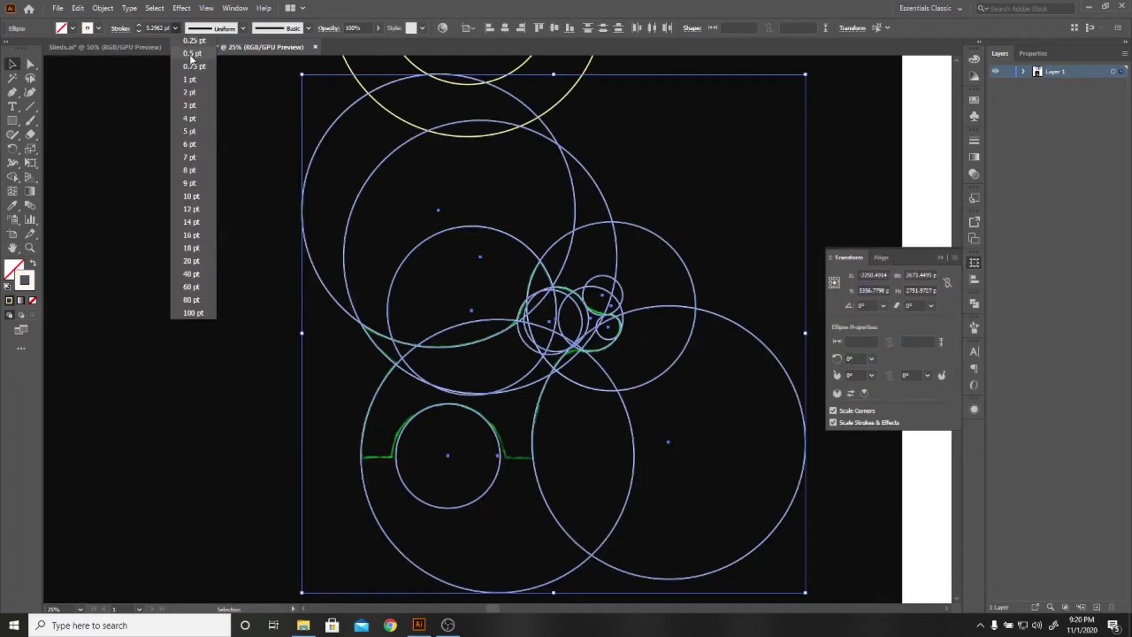
click(175, 28)
click(192, 86)
click(505, 417)
scroll(505, 416, up, 1)
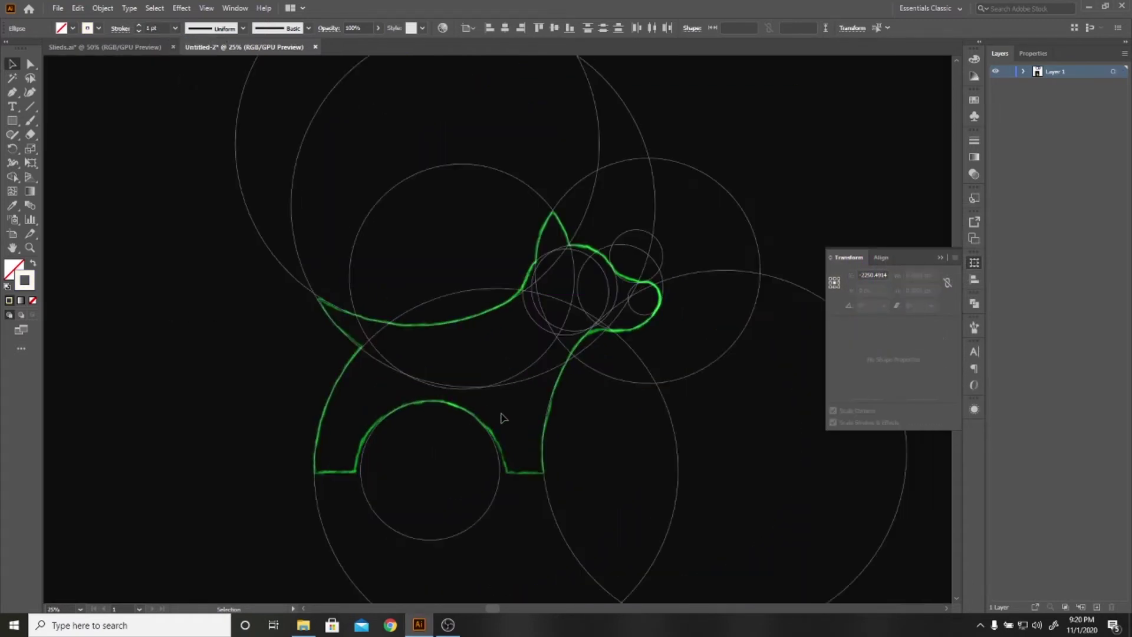
drag(663, 425, 533, 392)
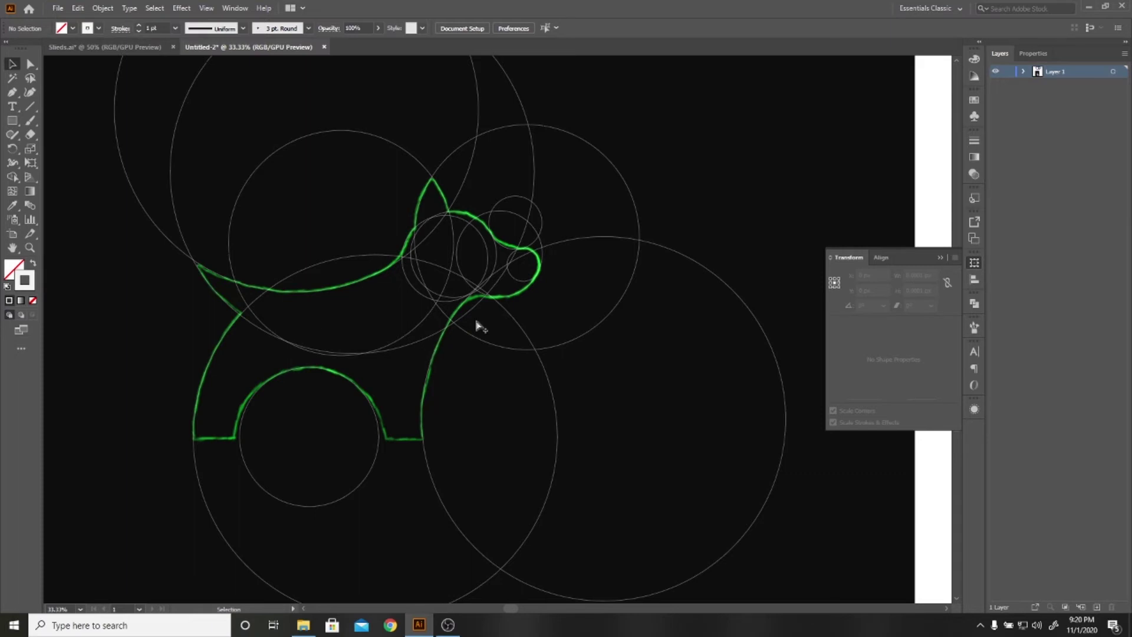
Copy the small circle down to the dog's neck and zoom in on it in Outline view
scroll(477, 322, up, 2)
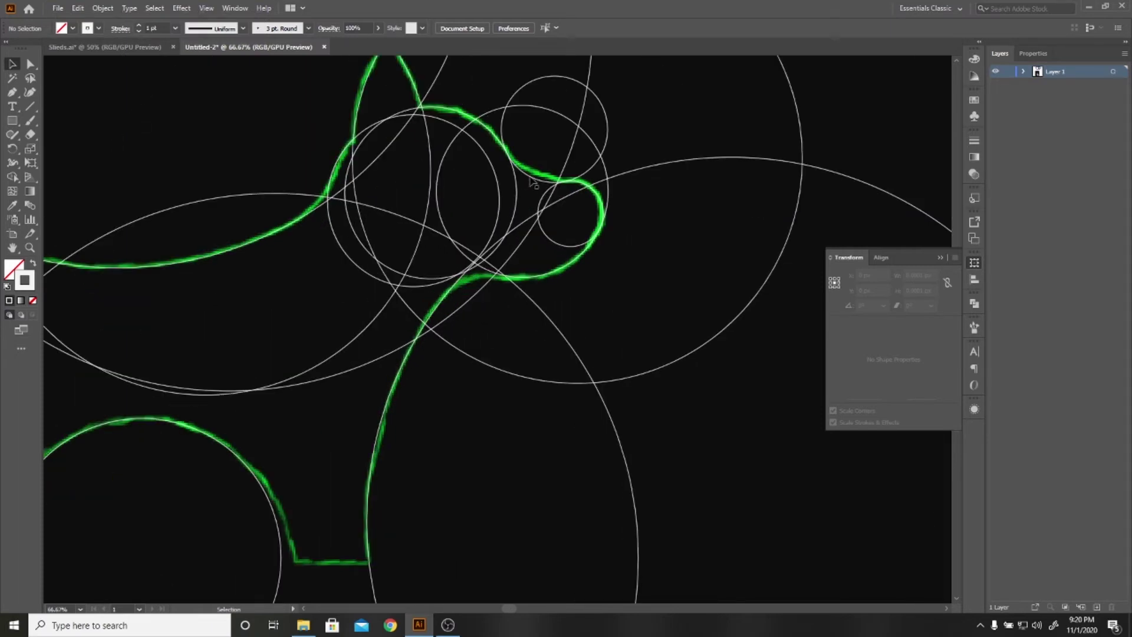
drag(534, 181, 469, 380)
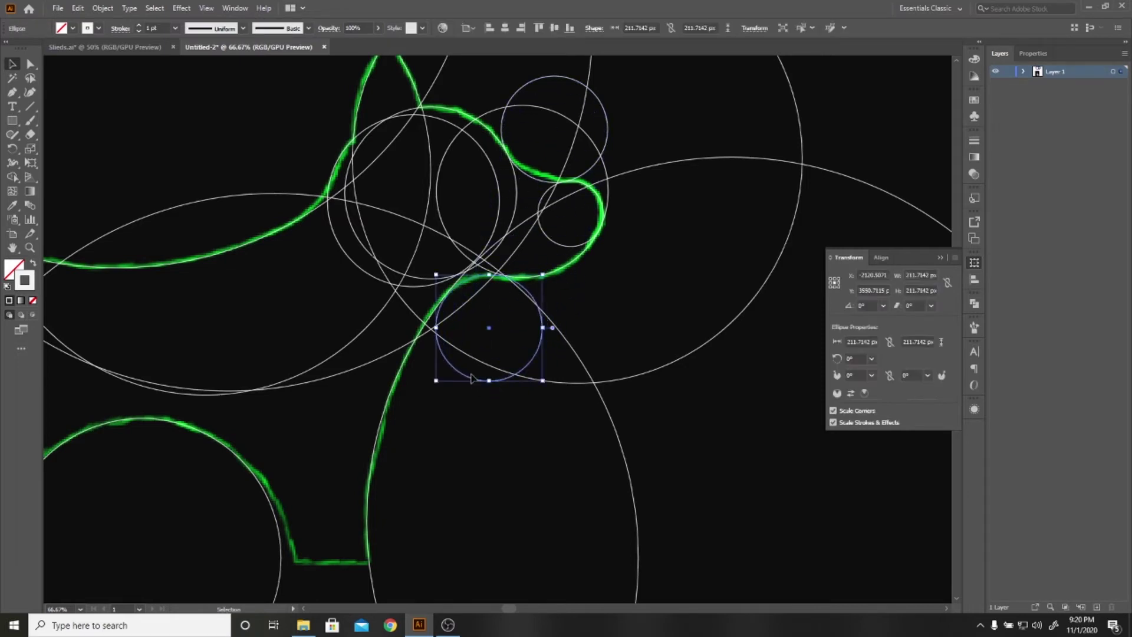
key(ctrl+y)
scroll(429, 277, up, 3)
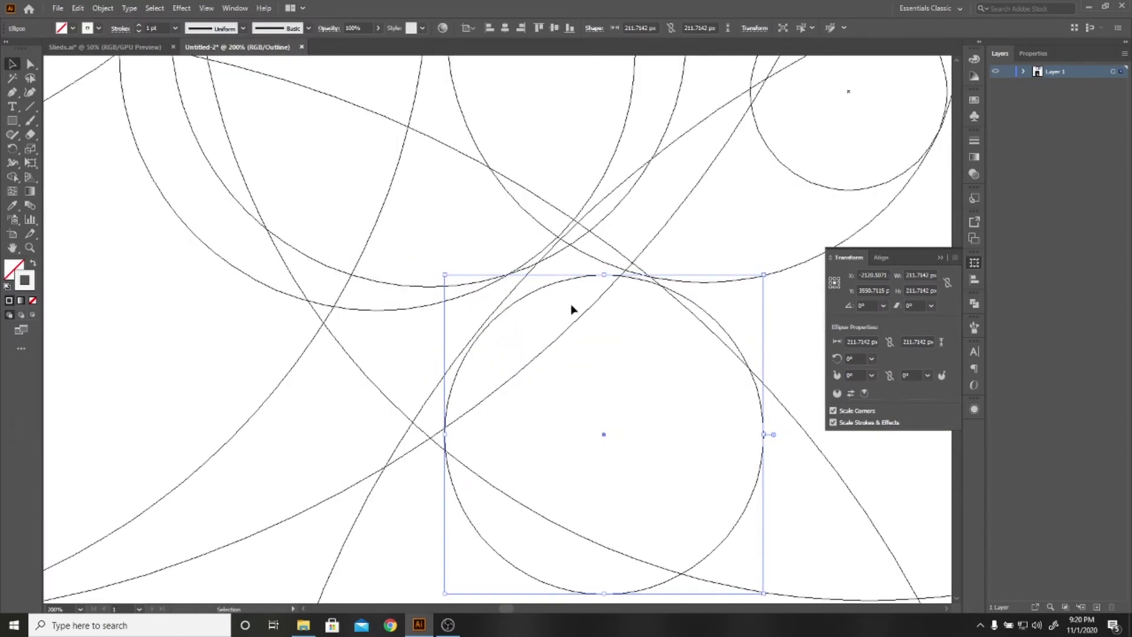
scroll(611, 305, up, 1)
drag(617, 306, 498, 256)
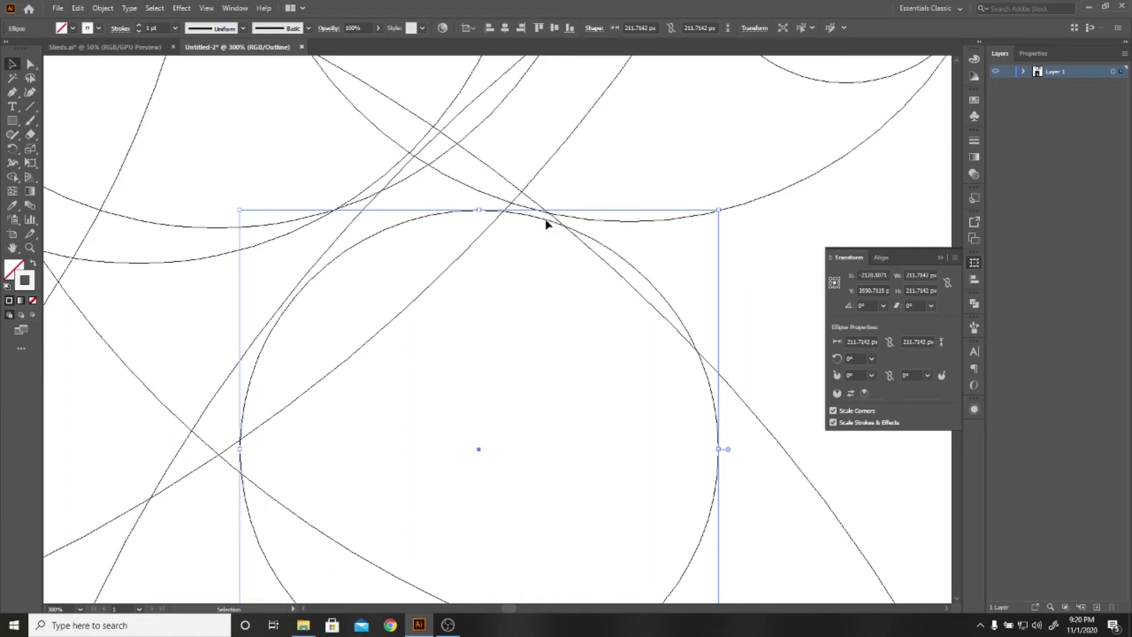
Nudge the 211.7 px circle a fraction of a pixel against the neighbouring curves, then deselect
drag(546, 223, 543, 215)
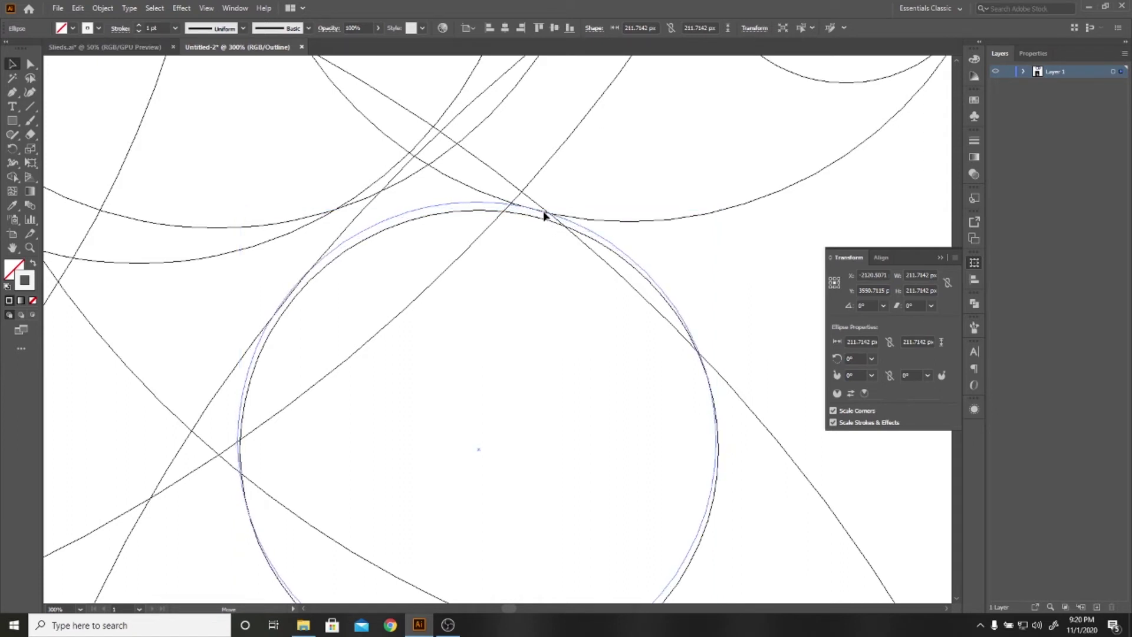
drag(544, 216, 543, 215)
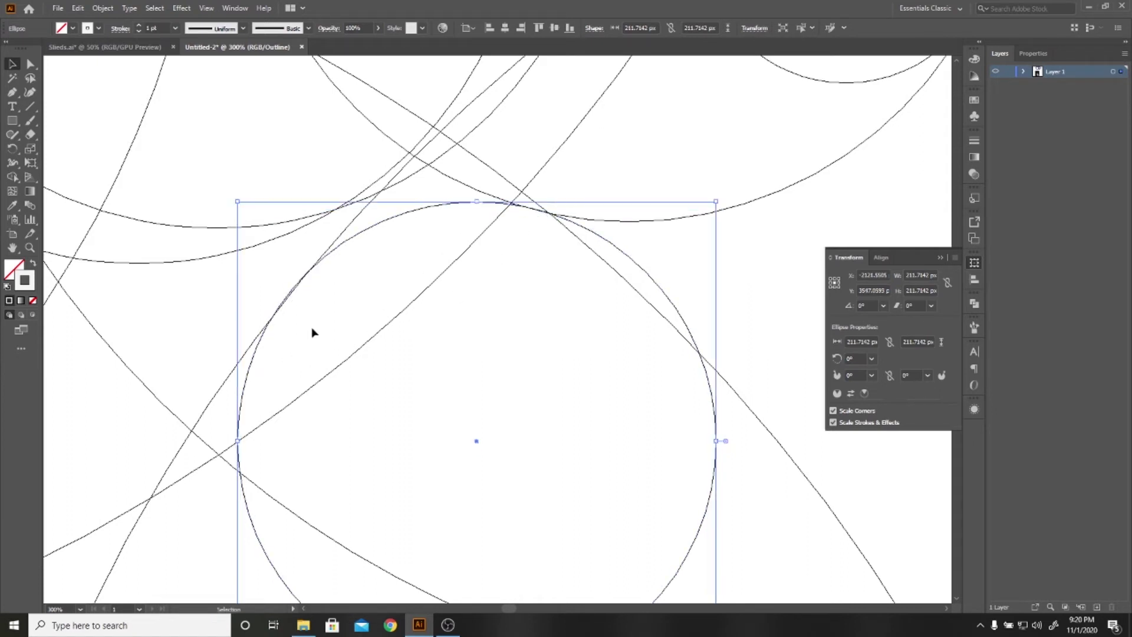
scroll(362, 206, up, 2)
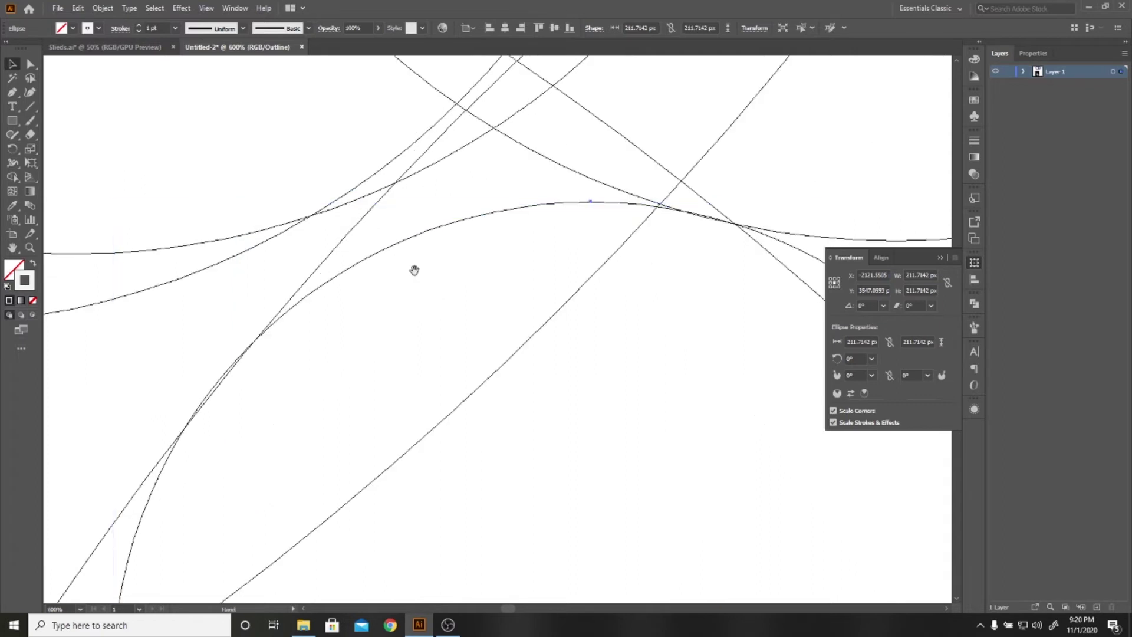
drag(415, 271, 398, 170)
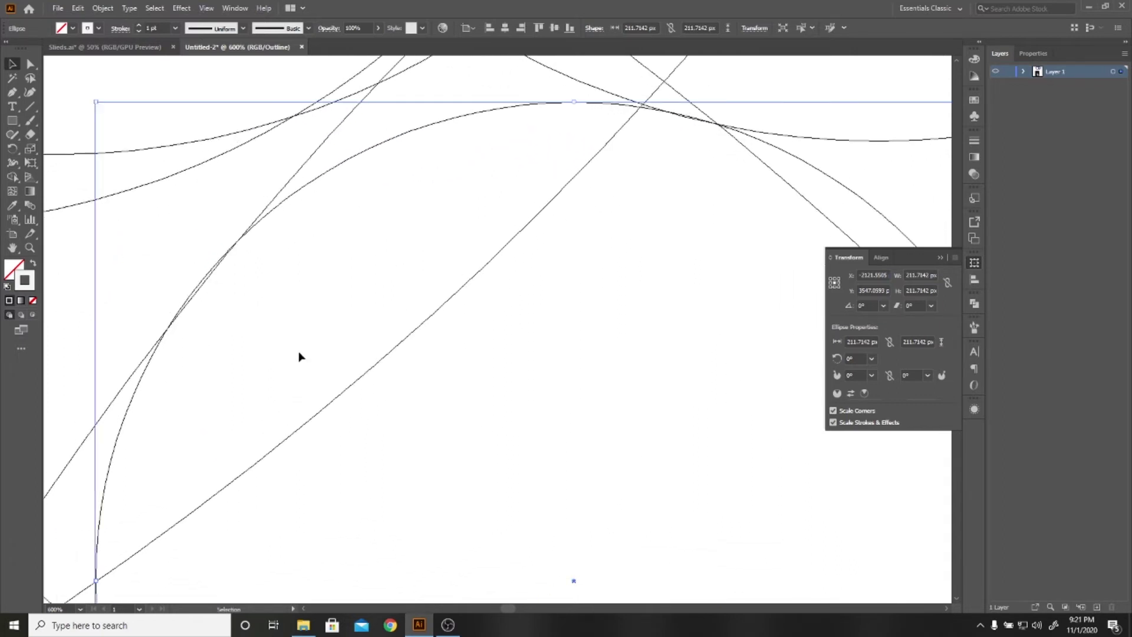
drag(192, 295, 197, 301)
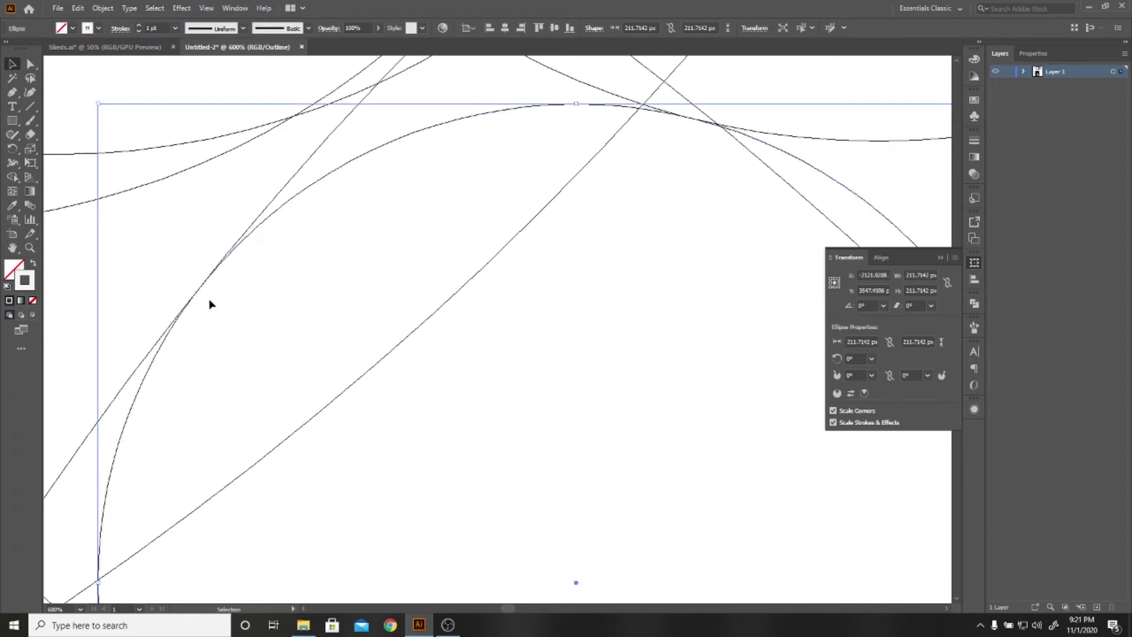
click(442, 180)
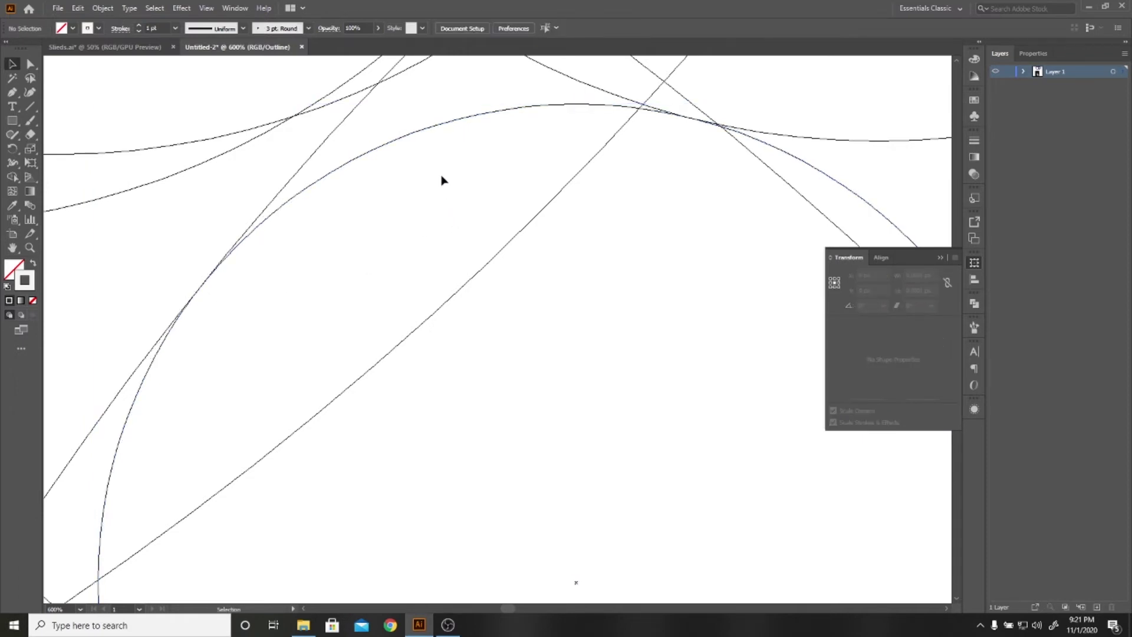
Zoom back out and return to the full-colour preview
scroll(689, 109, down, 1)
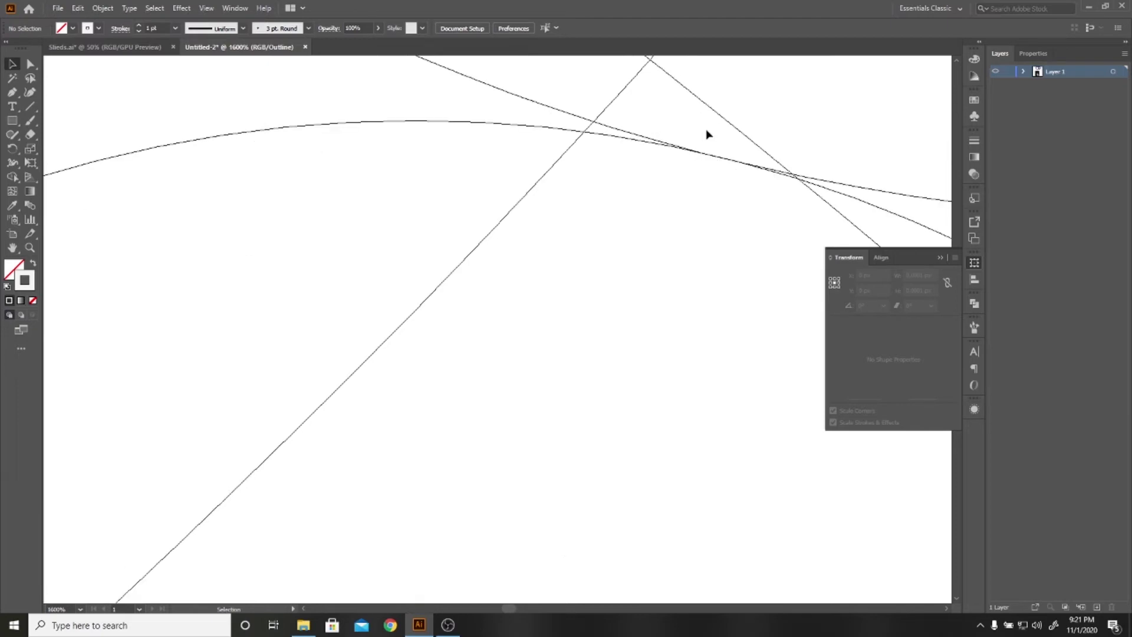
scroll(705, 134, down, 1)
scroll(363, 296, down, 1)
scroll(366, 296, down, 3)
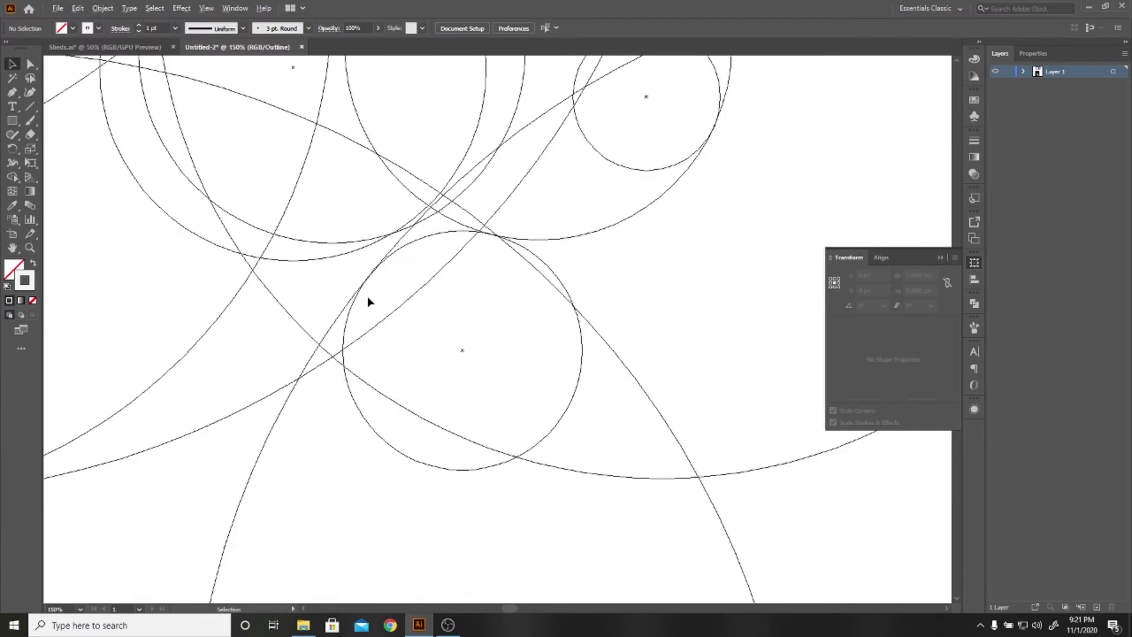
scroll(366, 297, down, 2)
key(ctrl+y)
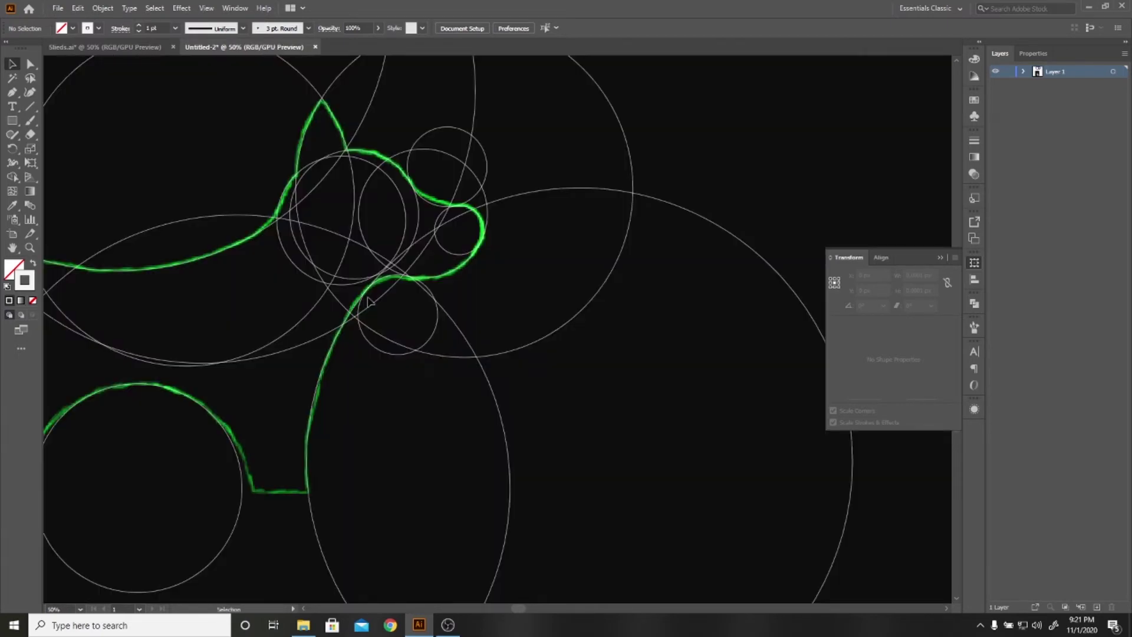
Frame the whole dog and marquee-select all the construction circles
scroll(366, 300, down, 1)
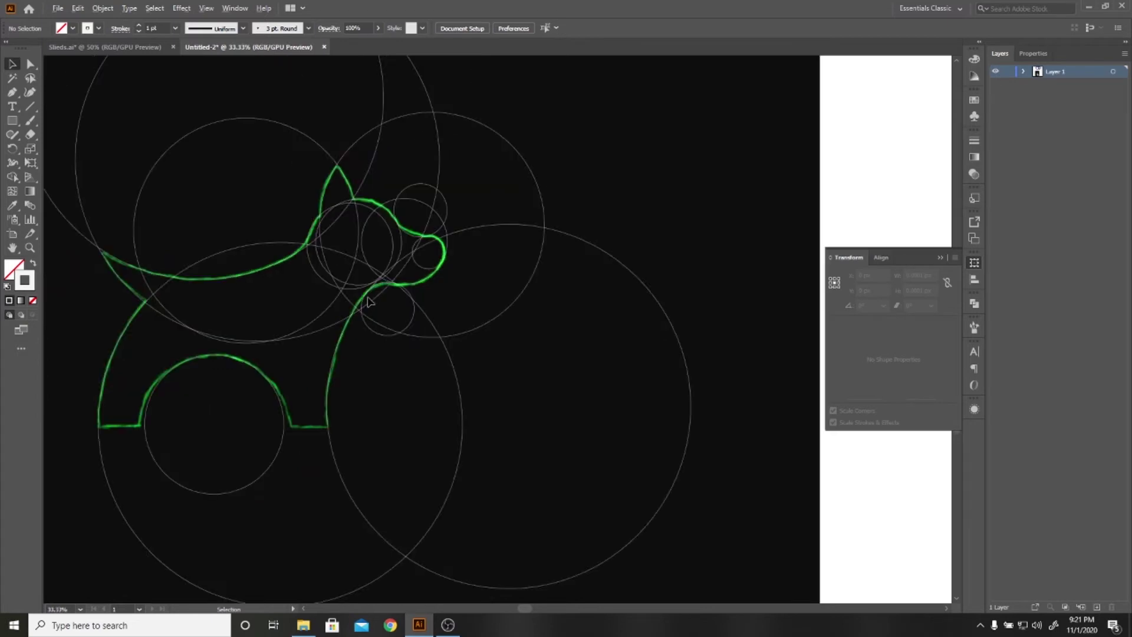
scroll(374, 298, down, 1)
drag(349, 354, 482, 411)
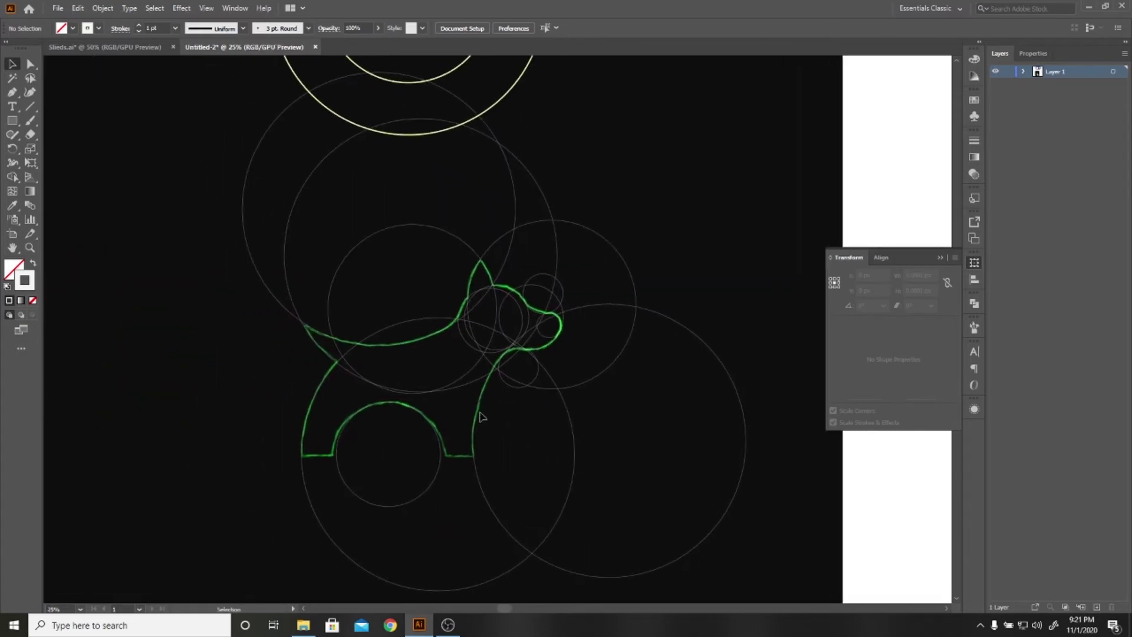
scroll(483, 416, down, 1)
drag(632, 545, 260, 298)
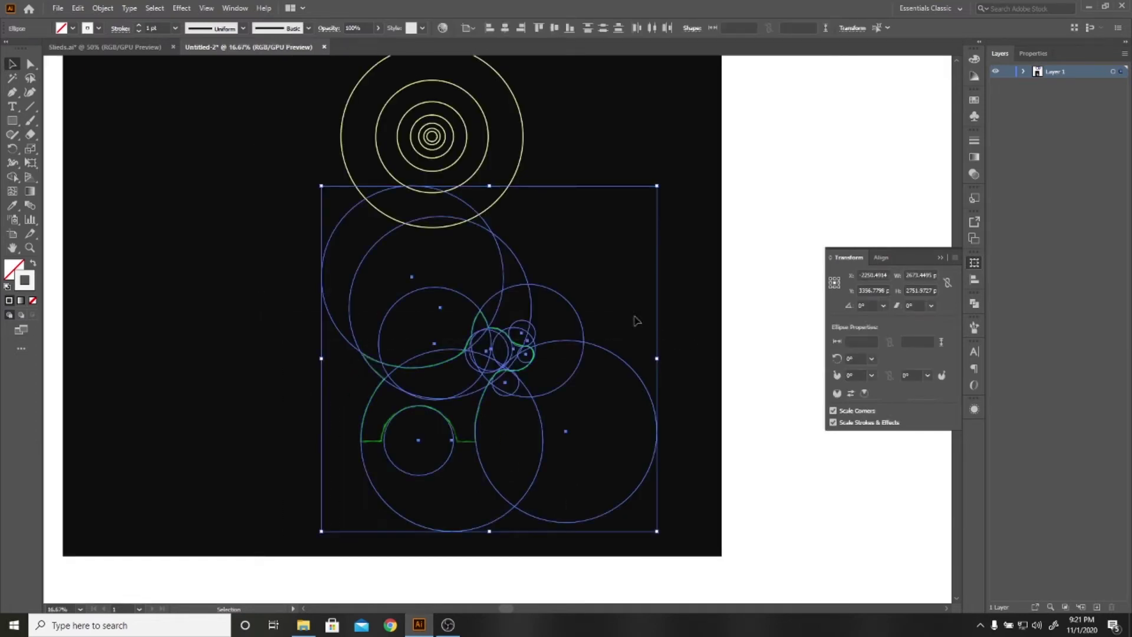
With Shape Builder, erase the regions above the dog's back plus the upper-right crescent and arc
click(18, 181)
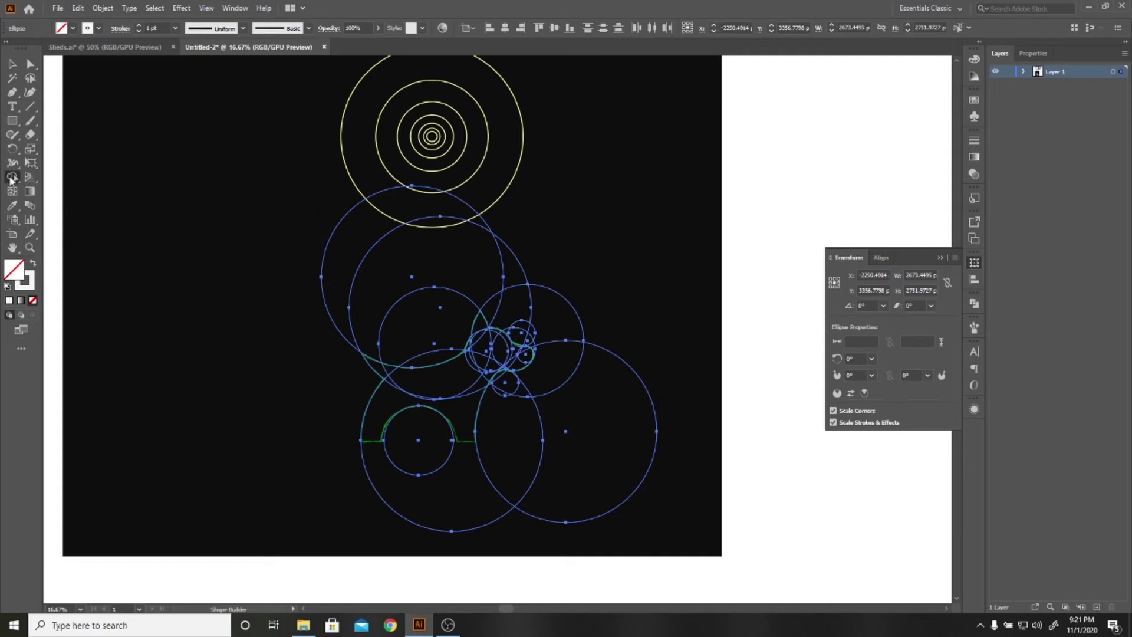
scroll(501, 378, up, 2)
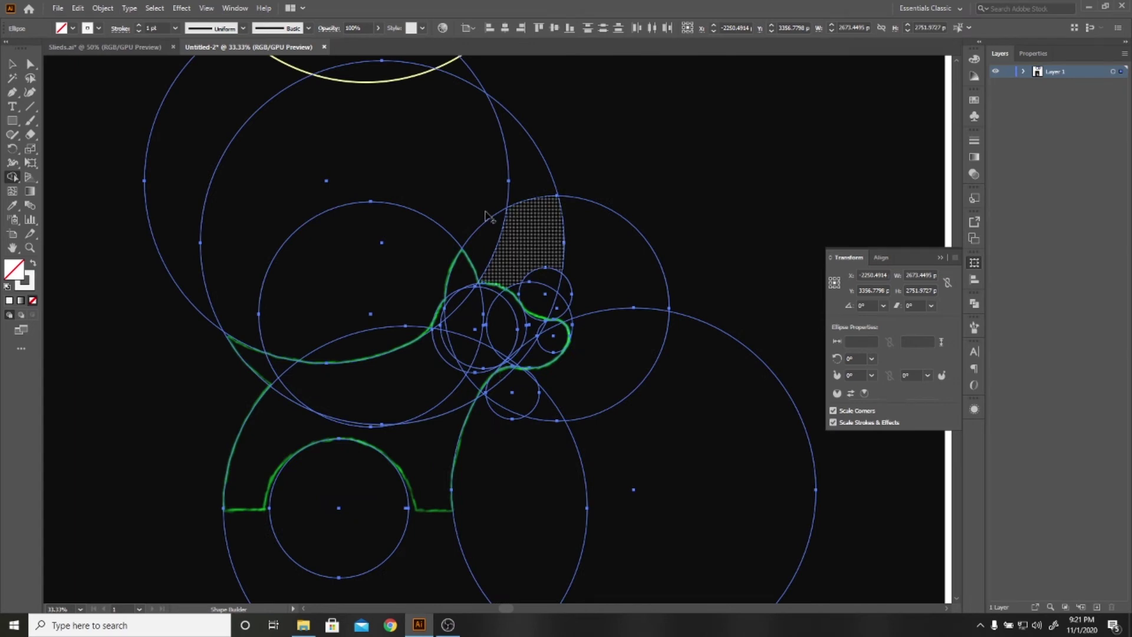
drag(215, 272, 628, 273)
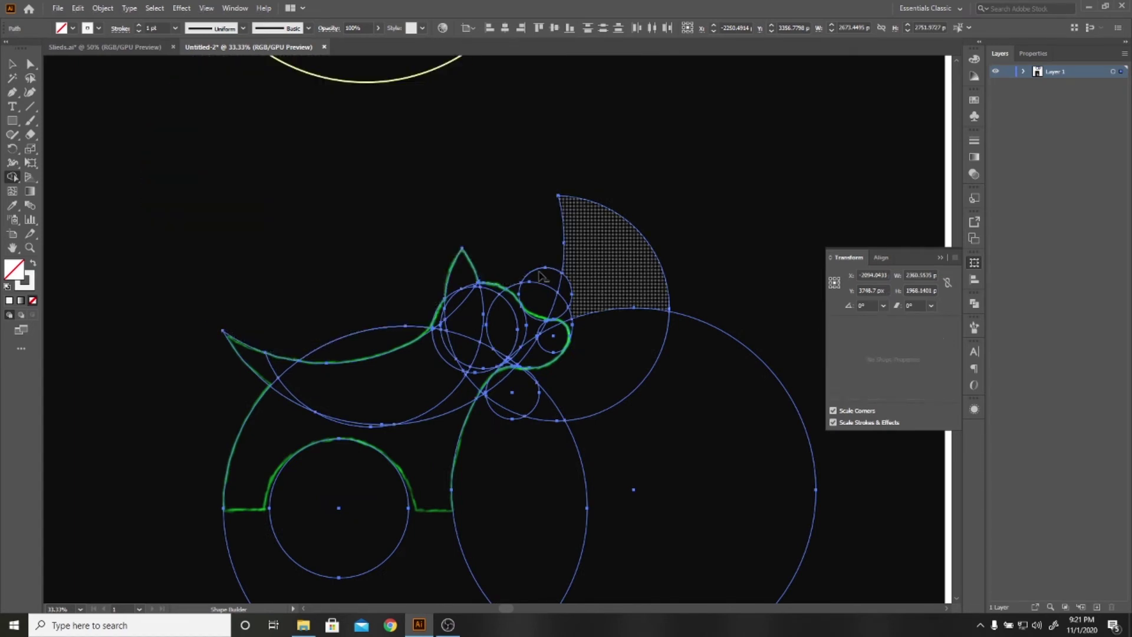
alt+click(548, 295)
key(ctrl+z)
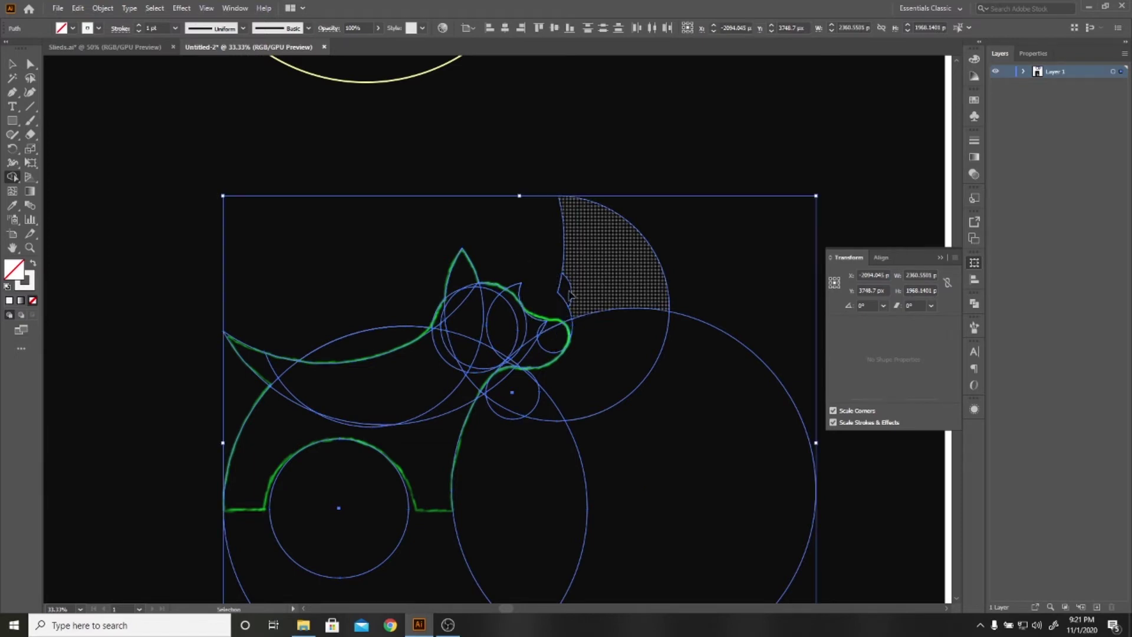
alt+click(578, 287)
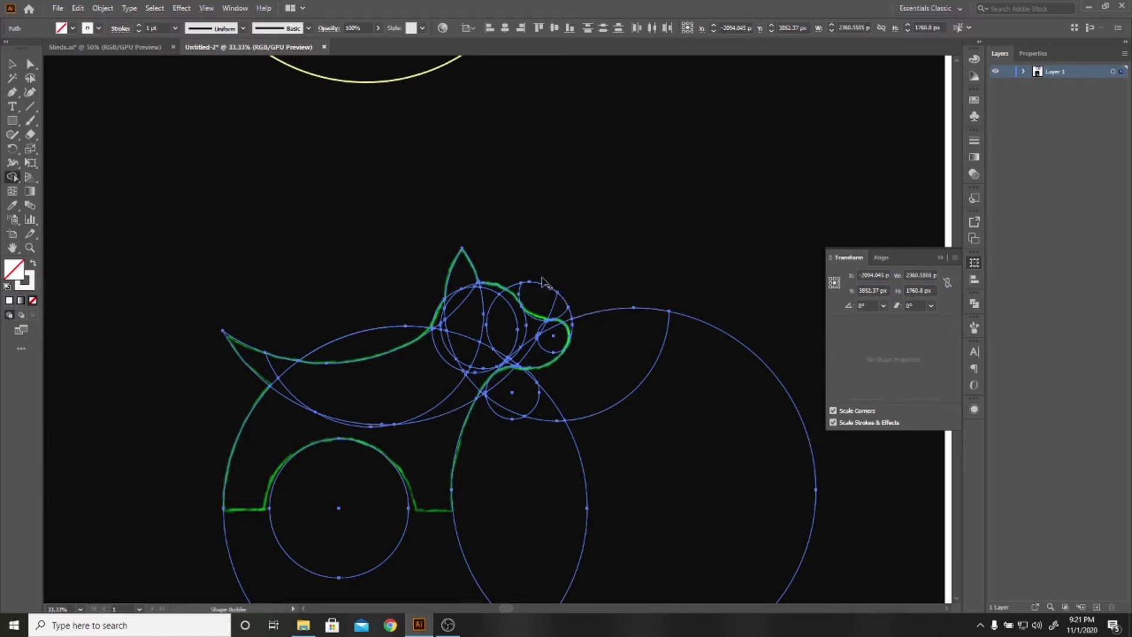
alt+click(560, 300)
alt+click(585, 328)
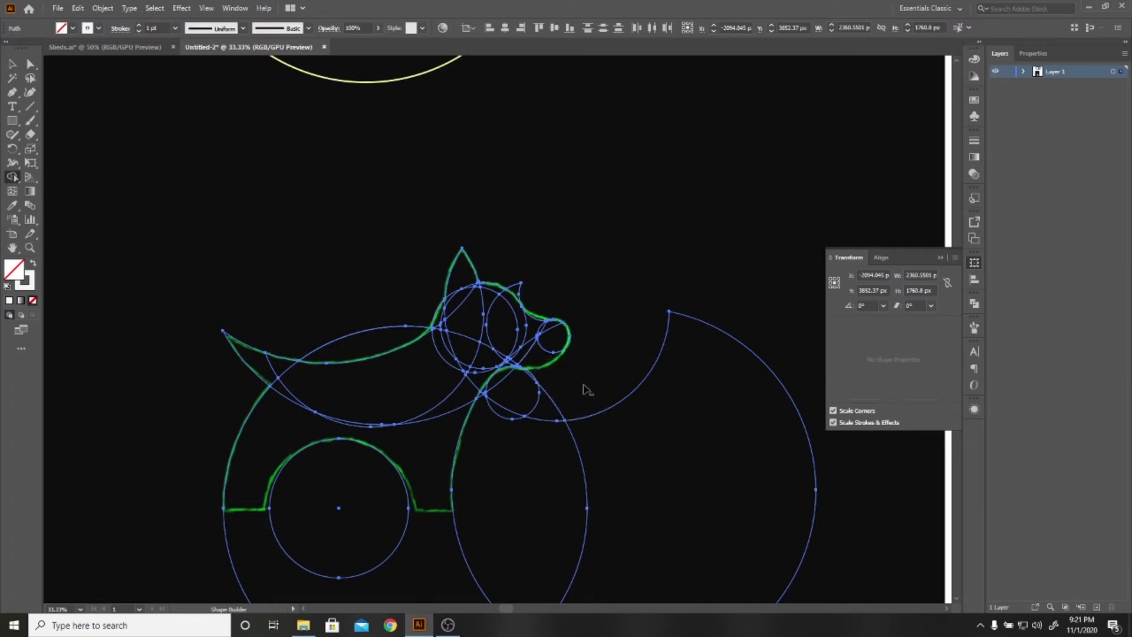
Reactivate Shape Builder and view the artwork as bare outlines in Outline mode
key(v)
key(shift+m)
scroll(595, 365, up, 1)
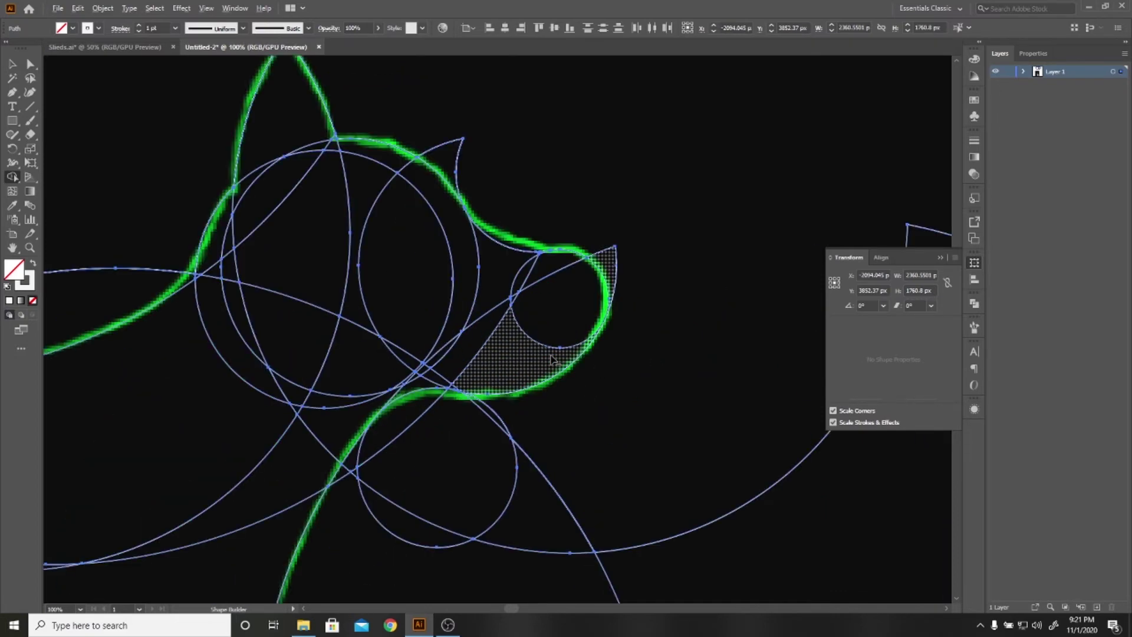
scroll(566, 358, up, 1)
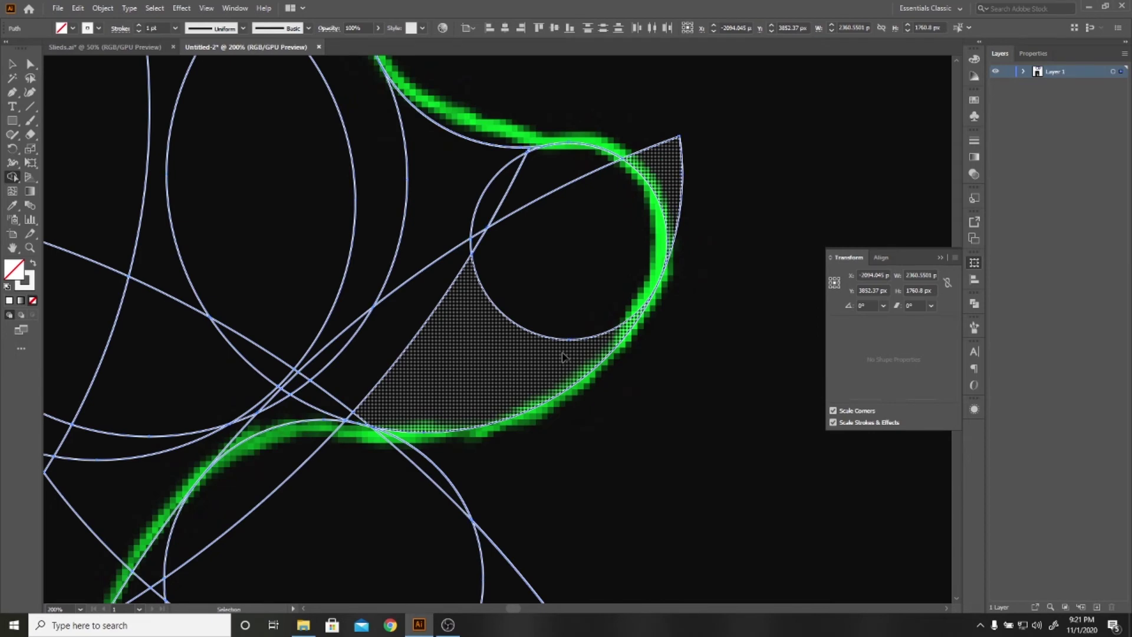
key(ctrl+y)
Zoom around the dog's head in Outline mode and clear the selection with the Selection tool
scroll(662, 319, up, 2)
scroll(677, 270, up, 2)
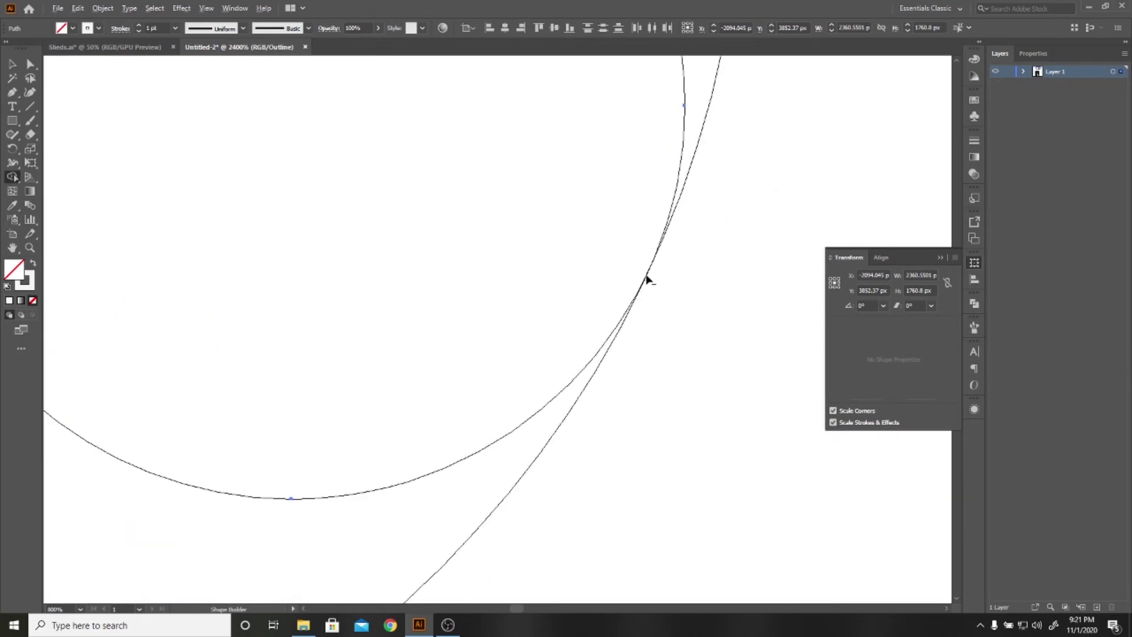
scroll(649, 277, up, 2)
scroll(591, 321, up, 2)
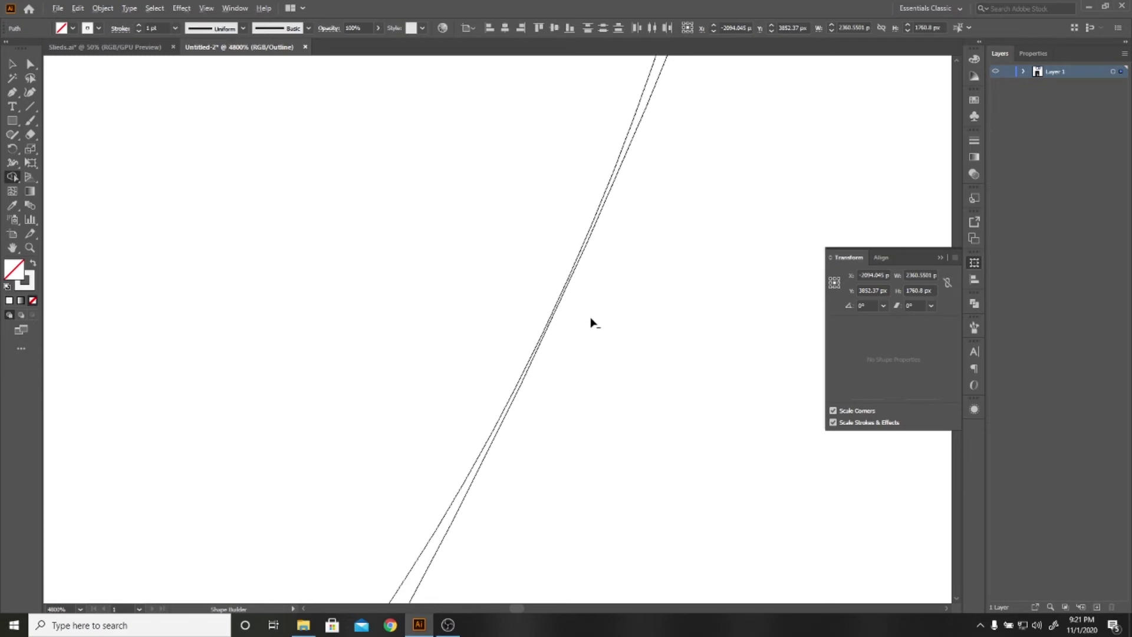
scroll(591, 321, down, 9)
scroll(593, 322, down, 3)
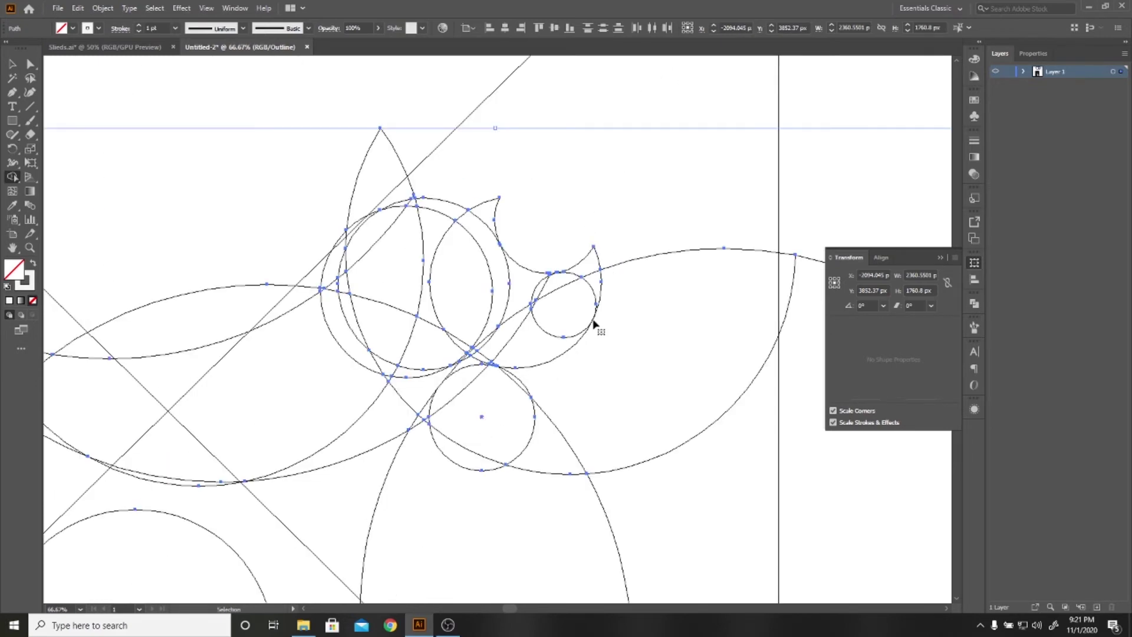
scroll(593, 323, down, 5)
key(v)
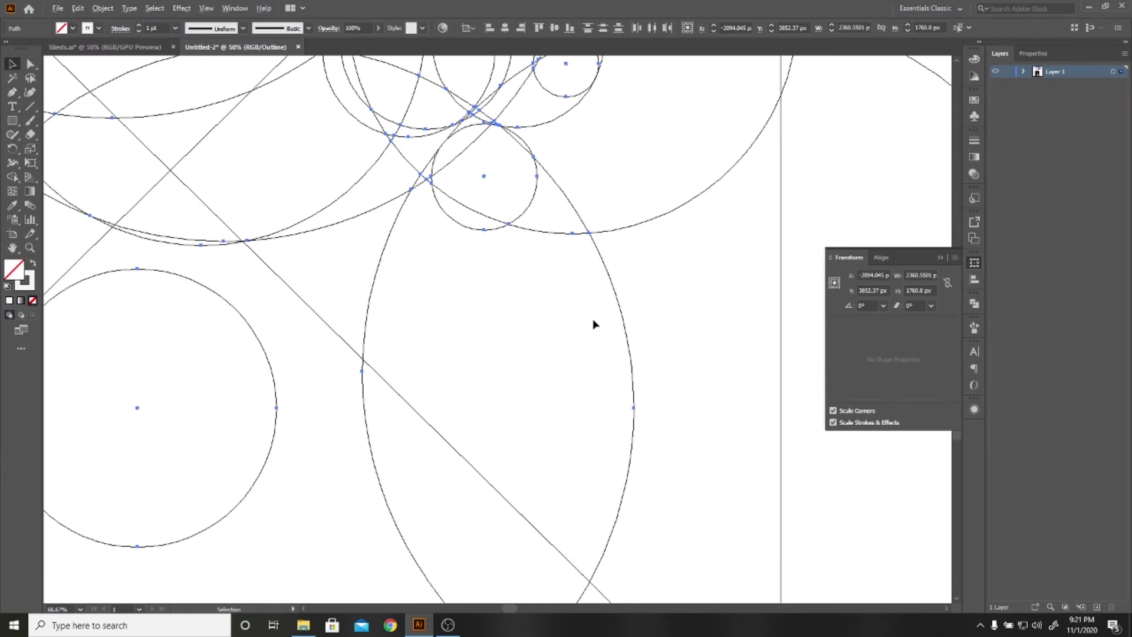
scroll(593, 324, down, 3)
click(599, 142)
Select the 130.49 px snout circle and zoom in to check where it meets the large arc
scroll(574, 242, up, 3)
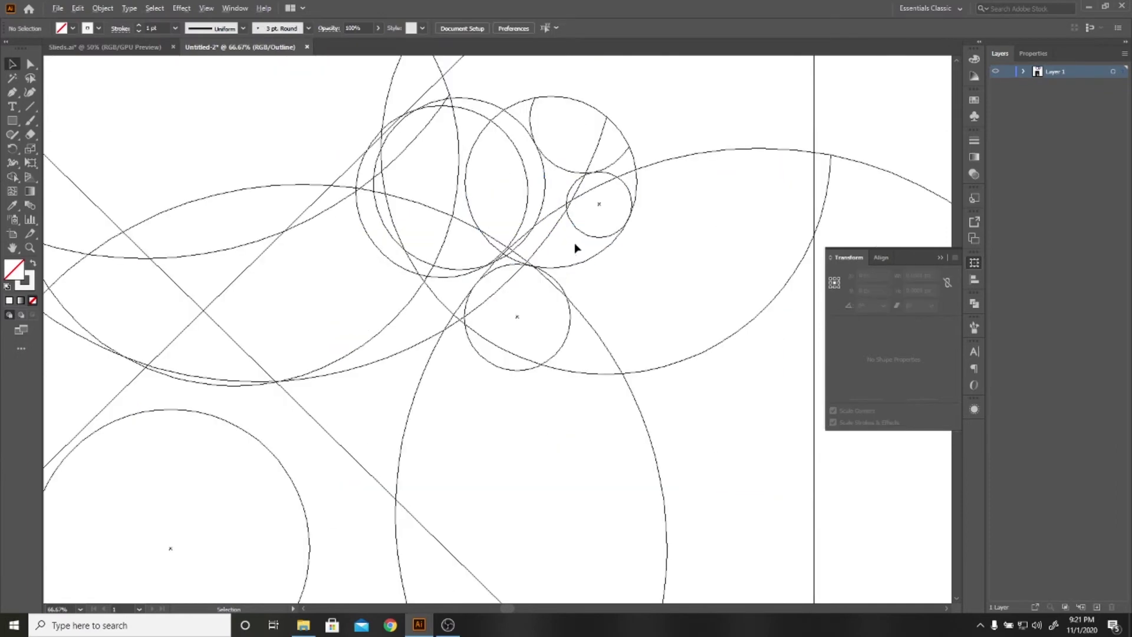
scroll(574, 244, up, 1)
scroll(574, 244, up, 1)
scroll(633, 256, up, 1)
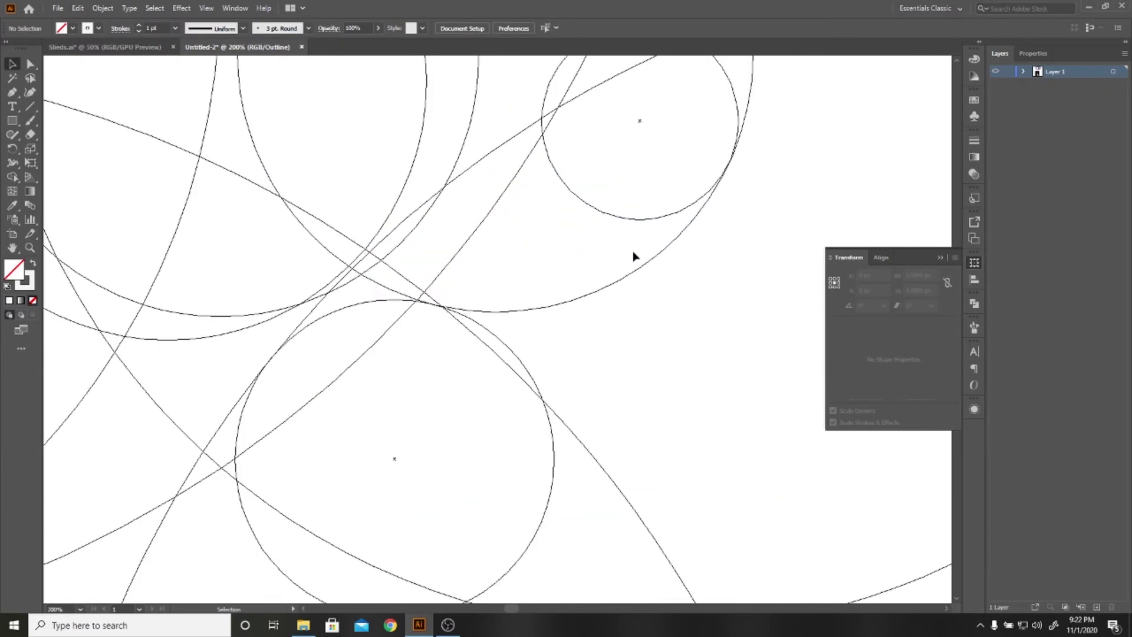
scroll(696, 222, down, 1)
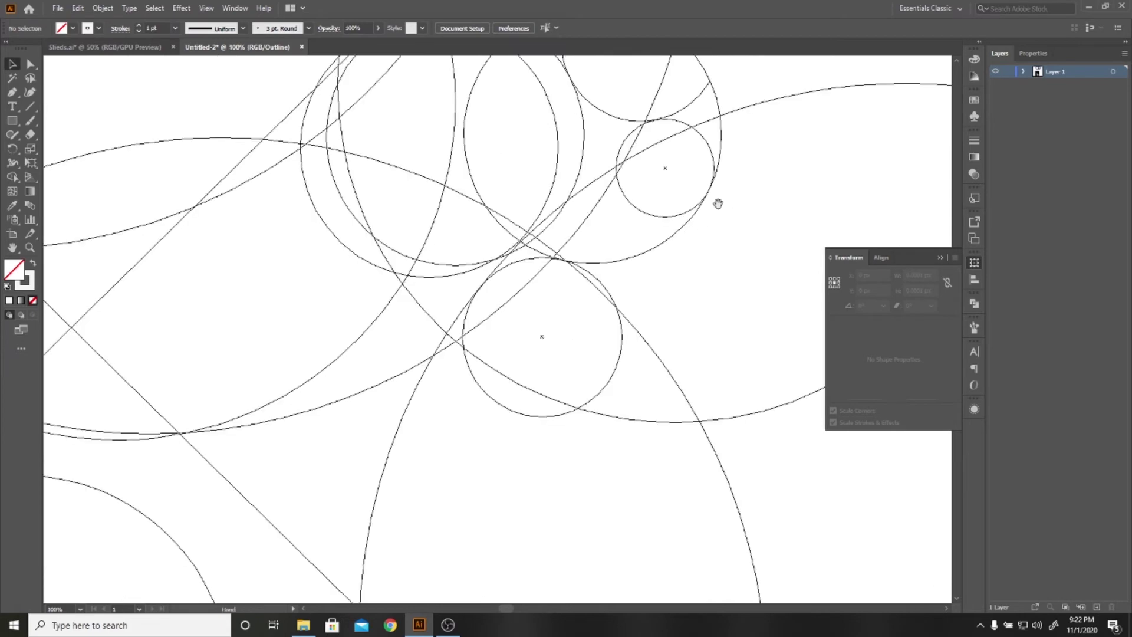
scroll(654, 236, down, 1)
scroll(654, 236, up, 1)
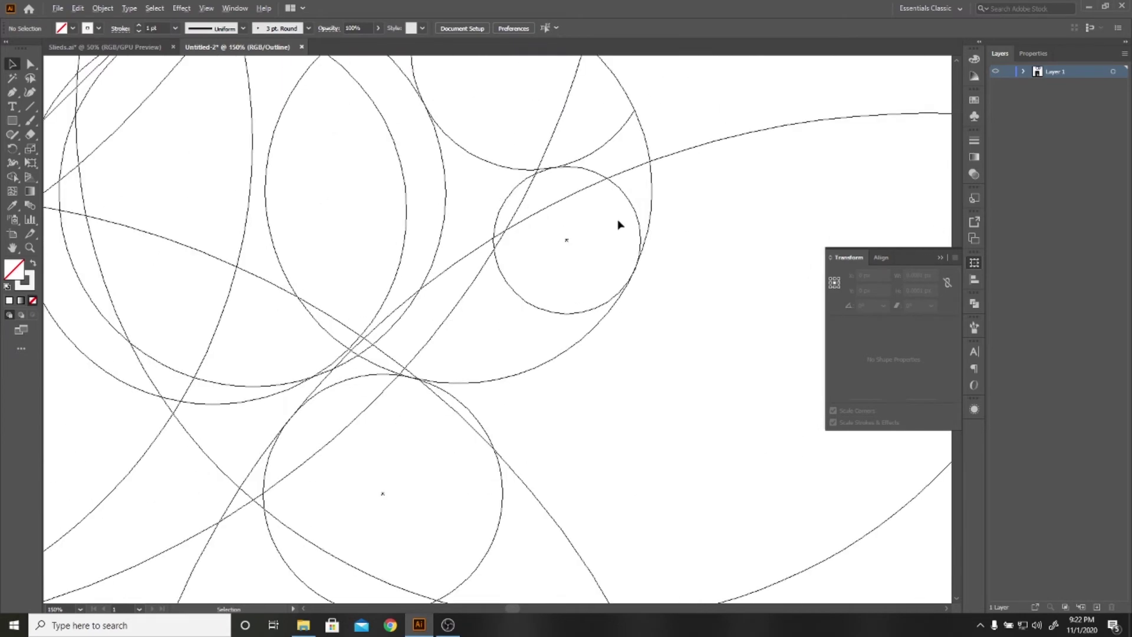
scroll(618, 224, up, 2)
scroll(622, 247, up, 1)
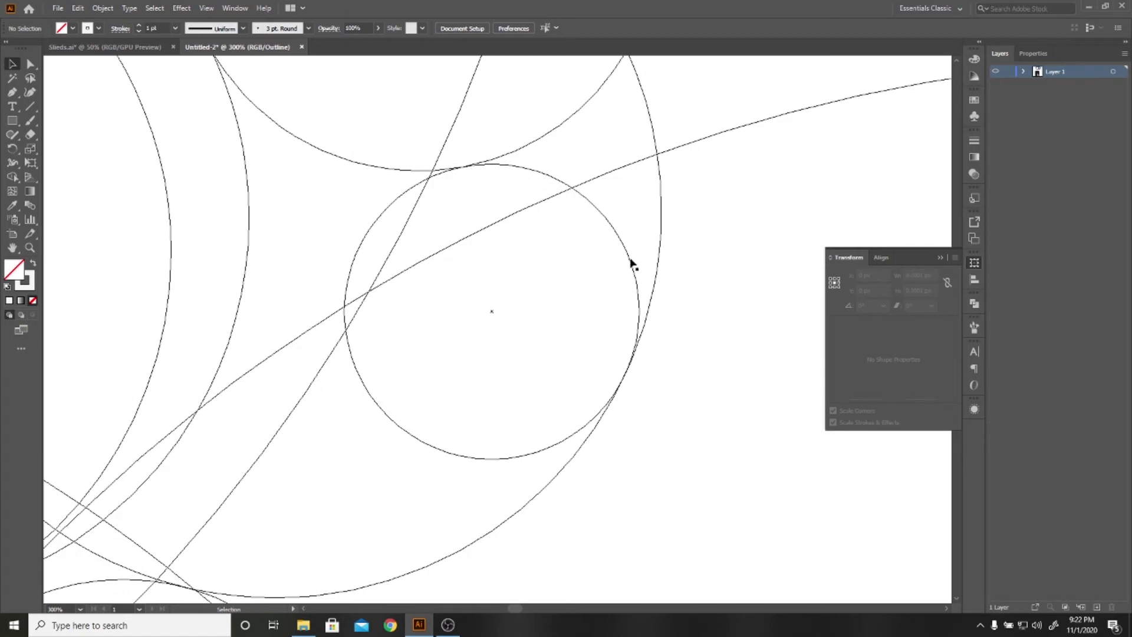
click(630, 264)
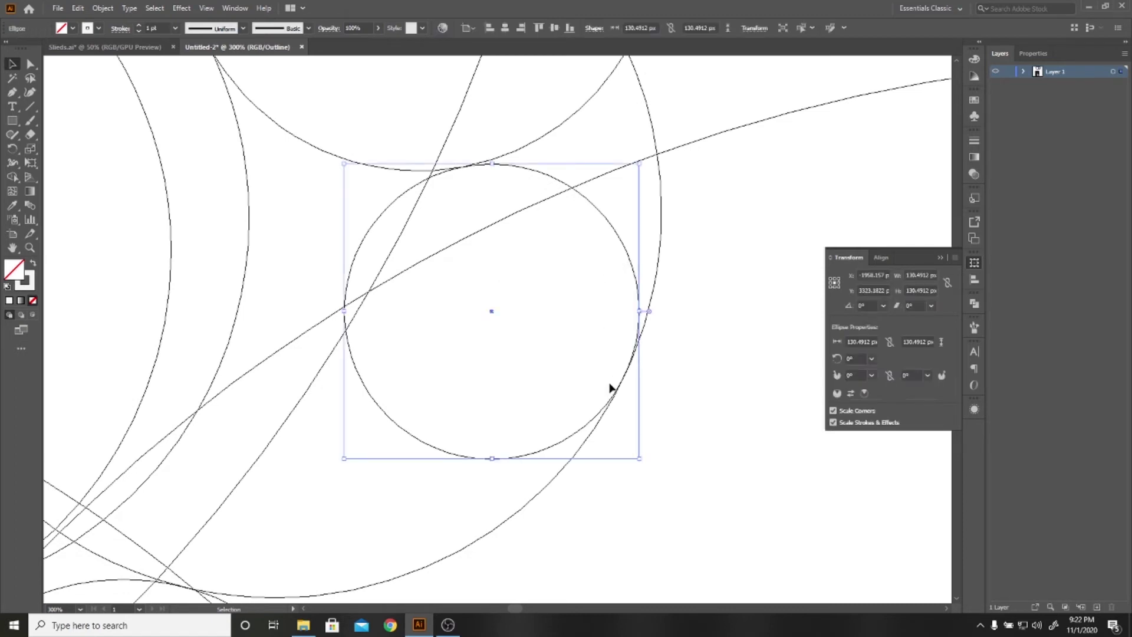
key(ctrl+equal)
key(ctrl+equal)
key(ctrl+equal)
key(ctrl+equal)
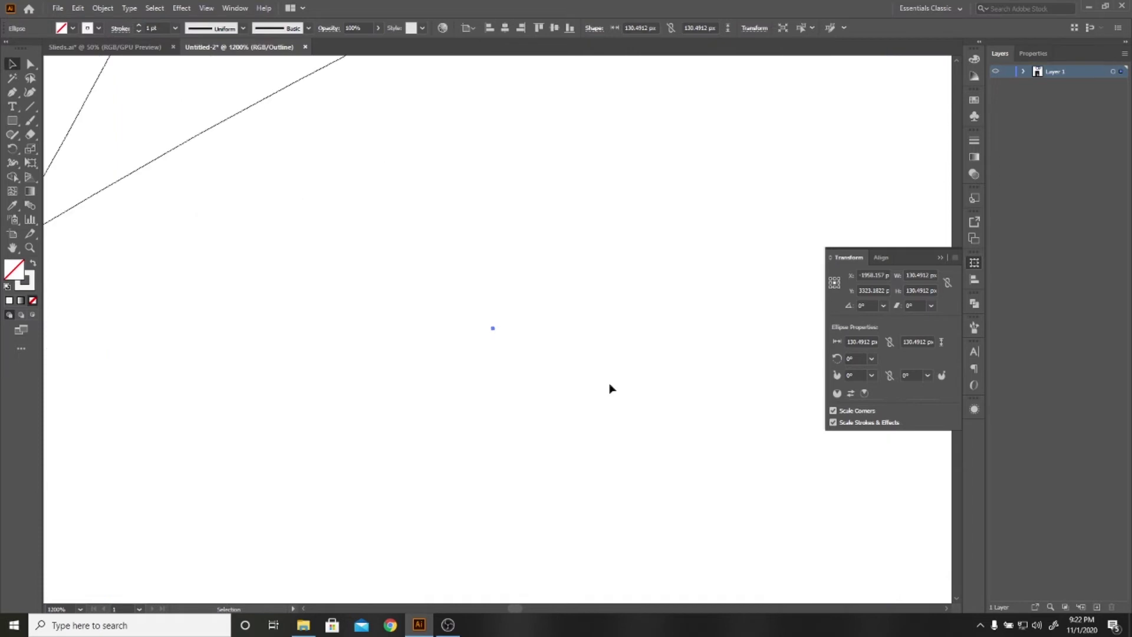
key(ctrl+minus)
key(ctrl+minus)
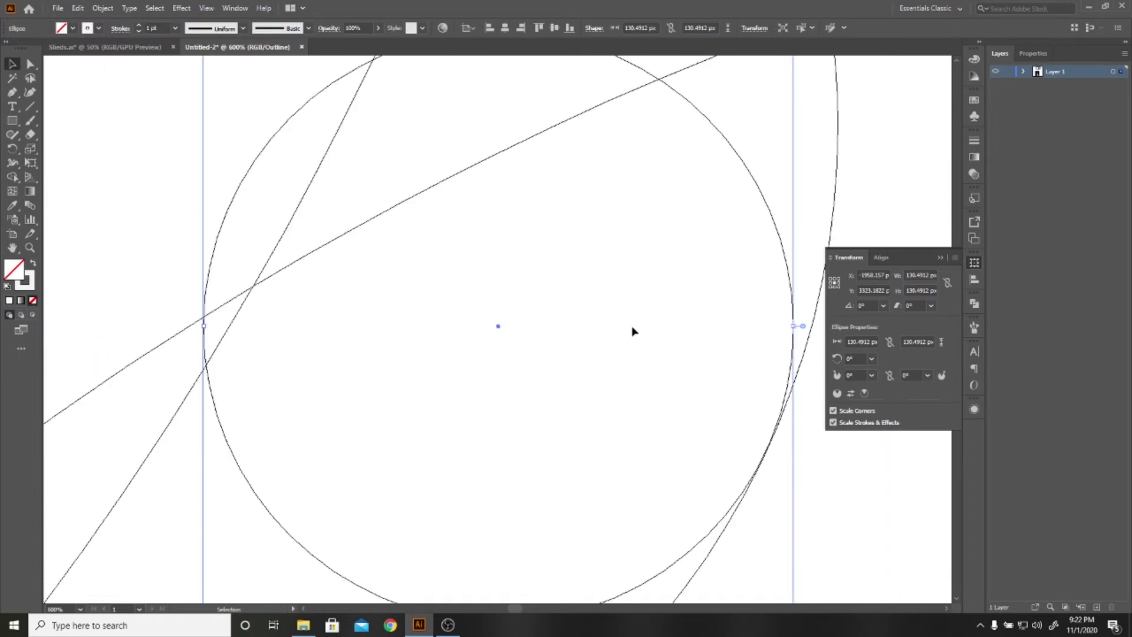
drag(633, 331, 525, 433)
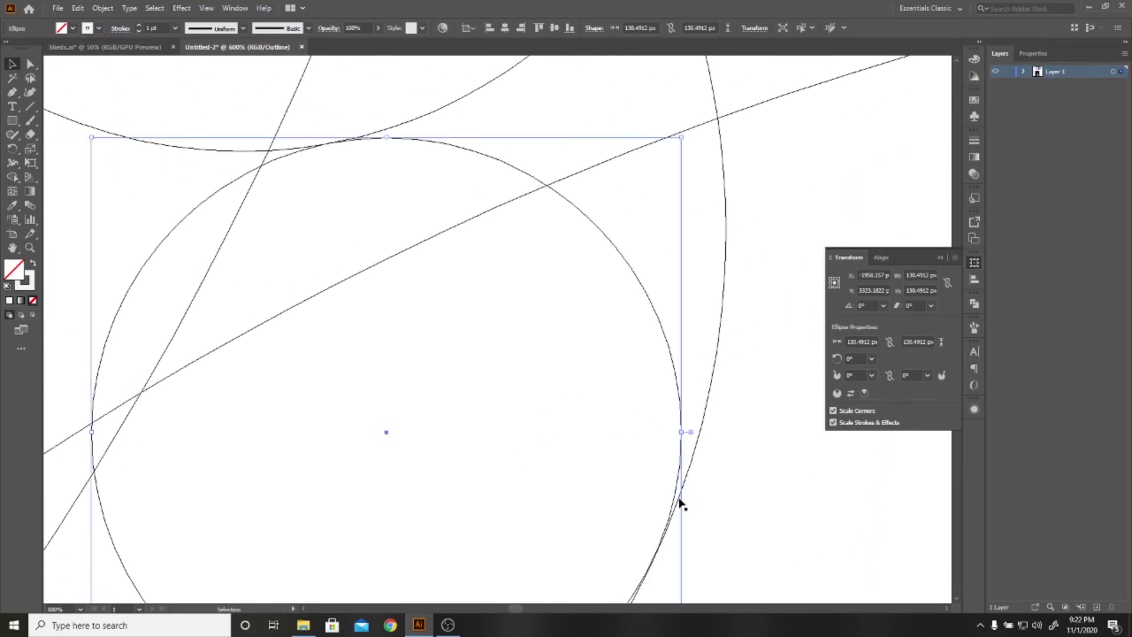
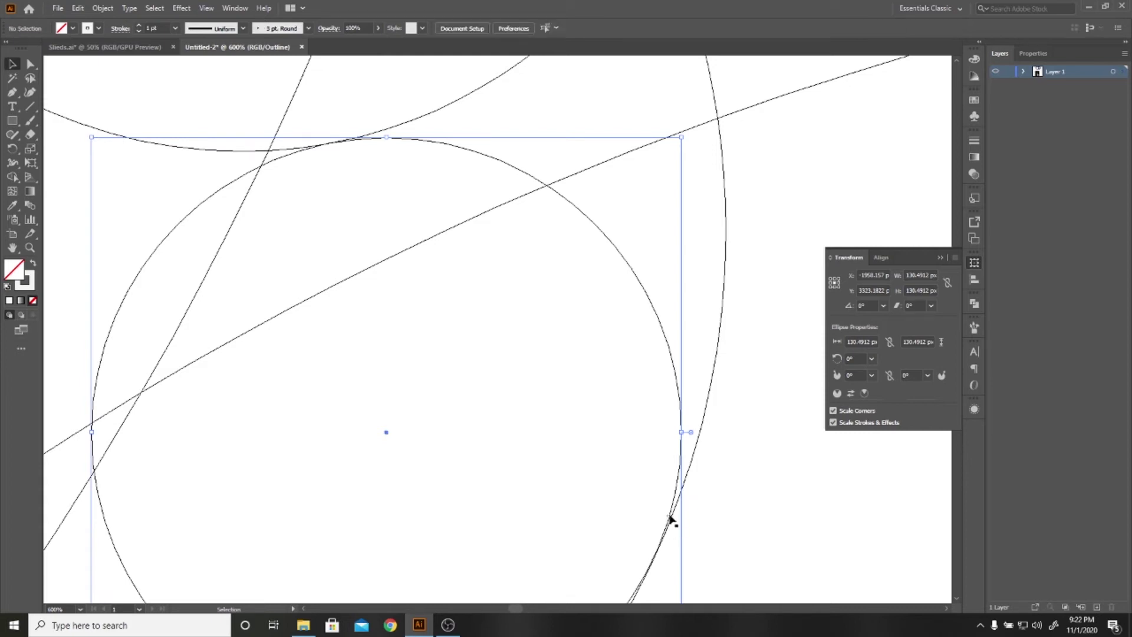
Nudge the large circle slightly, then marquee-select the construction circles around the dog's head
drag(671, 519, 673, 518)
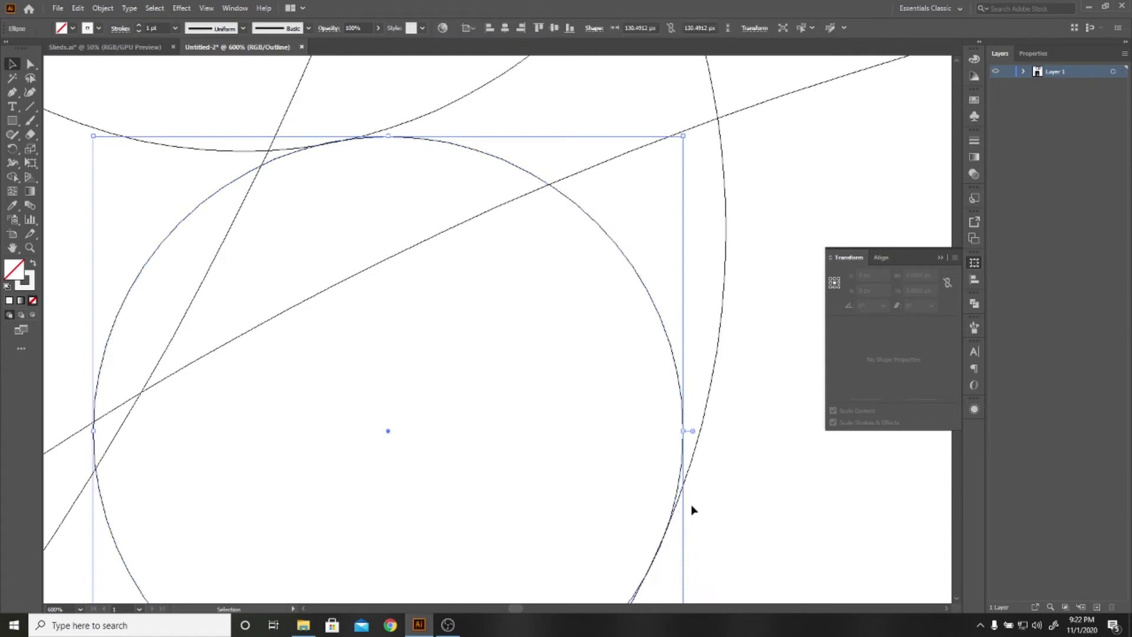
click(692, 516)
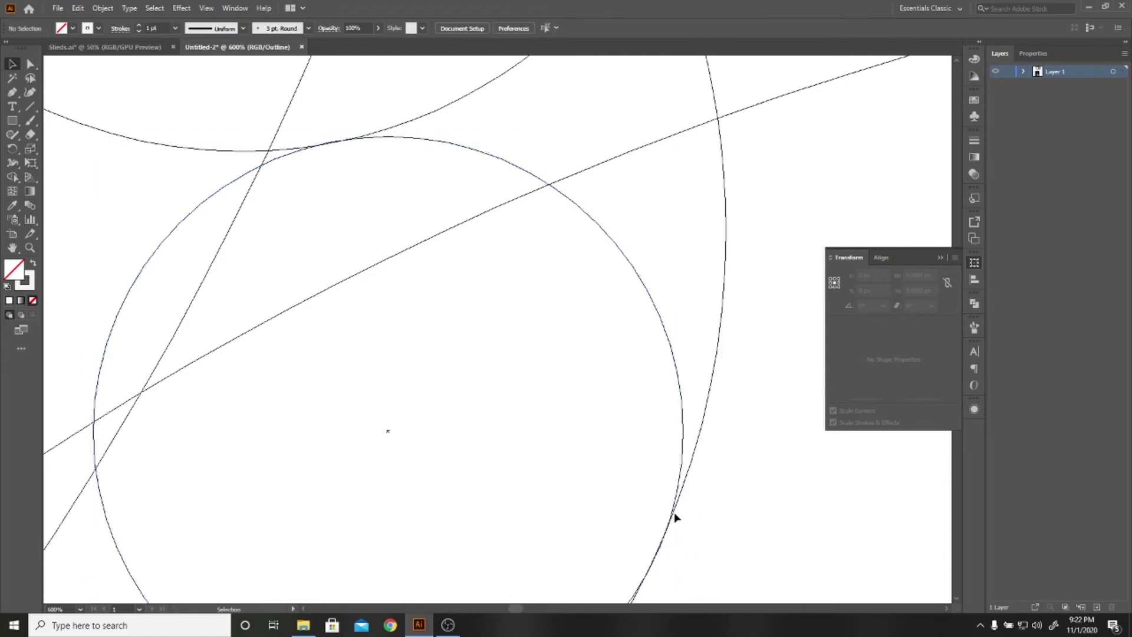
key(ctrl+y)
key(ctrl+minus)
key(ctrl+minus)
key(ctrl+minus)
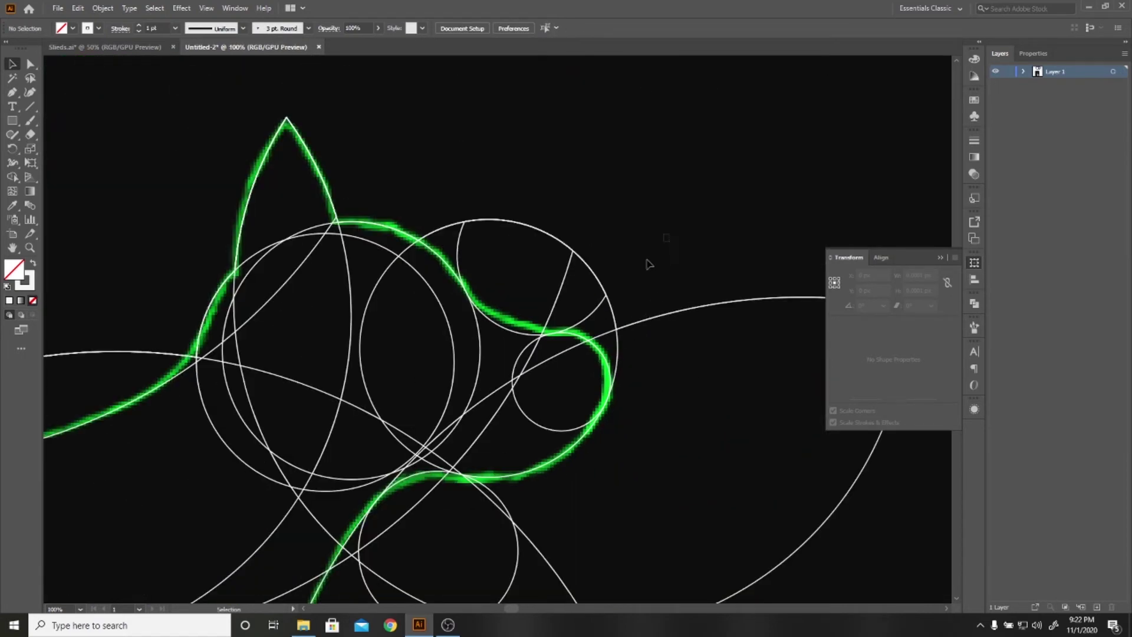
drag(667, 238, 387, 561)
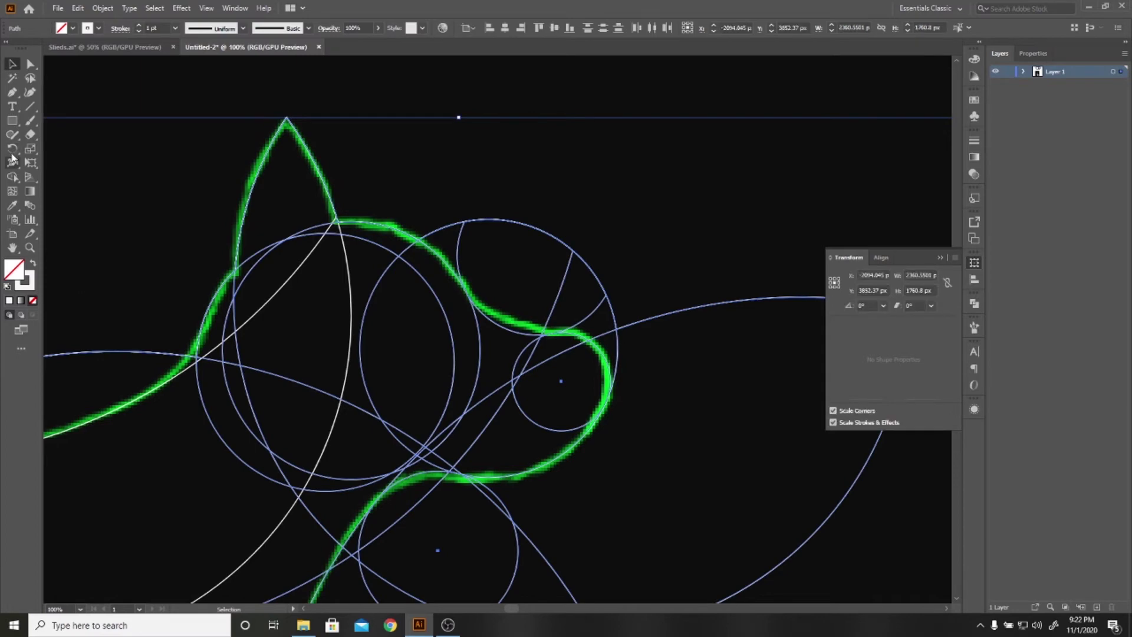
Use Shape Builder to delete the small pointed cusp and a stray curve segment
click(11, 177)
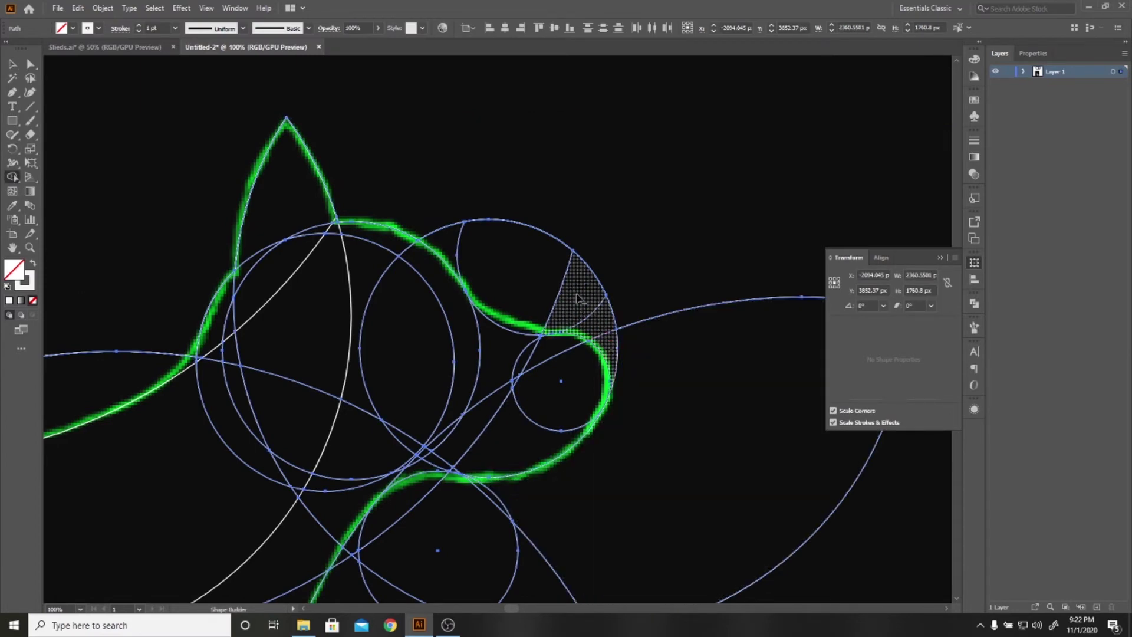
mouse_move(580, 299)
mouse_down()
mouse_move(556, 272)
mouse_move(572, 261)
mouse_up()
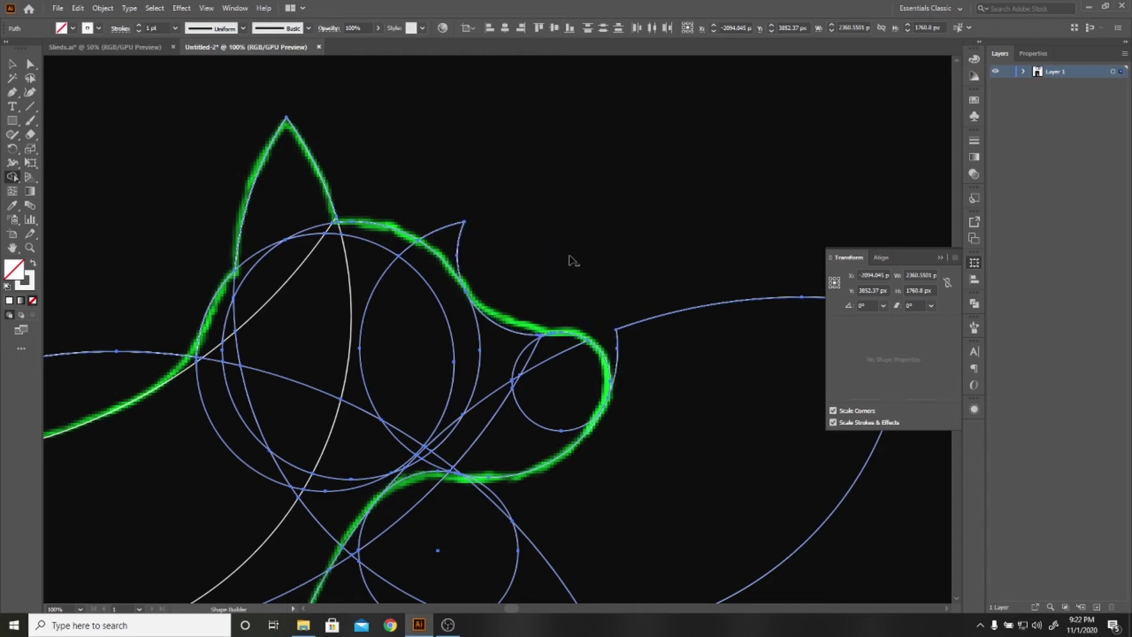
alt+click(453, 235)
mouse_move(584, 521)
mouse_down()
mouse_move(604, 285)
mouse_move(425, 282)
mouse_move(525, 260)
mouse_up()
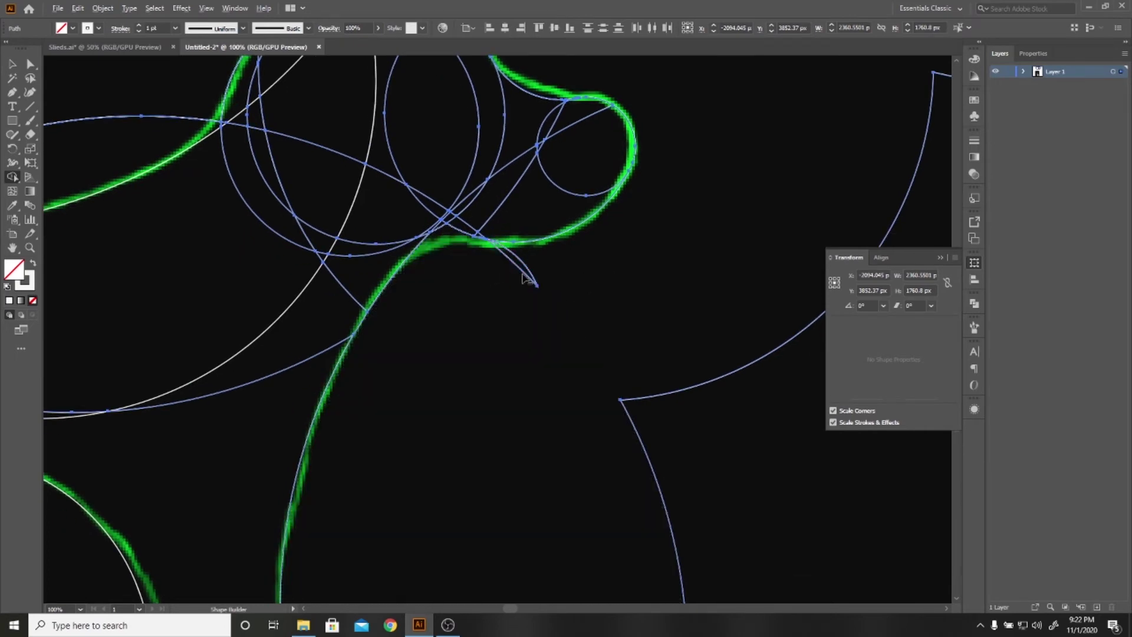
alt+click(522, 278)
Undo those deletions, merge the regions under the neck, and switch to Outline view
scroll(540, 328, down, 2)
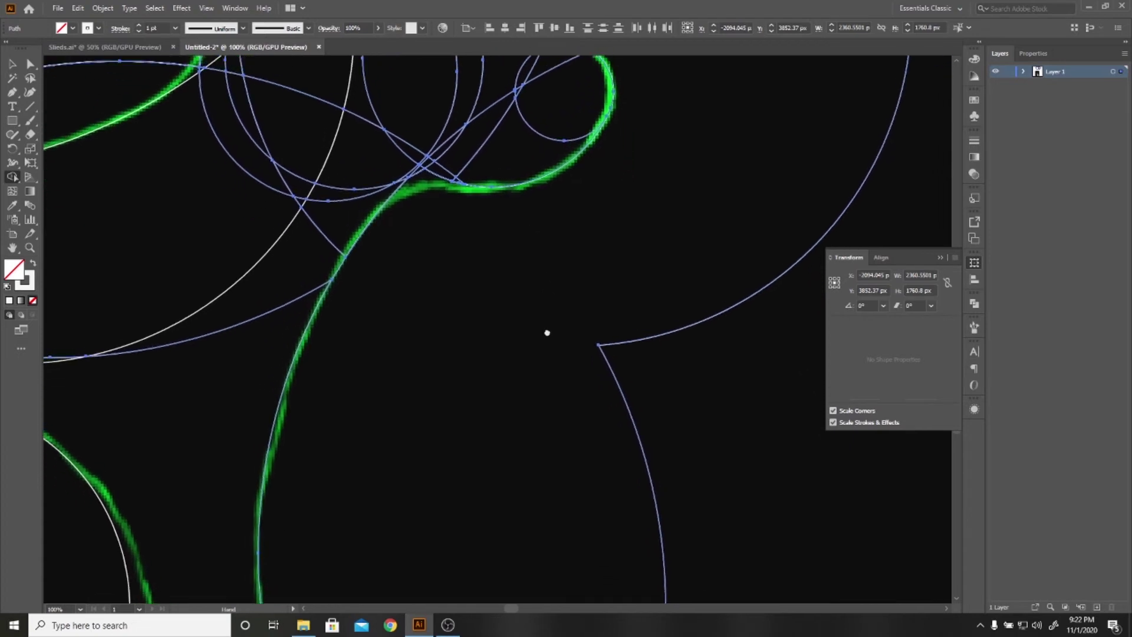
scroll(543, 354, up, 2)
key(ctrl+z)
key(ctrl+z)
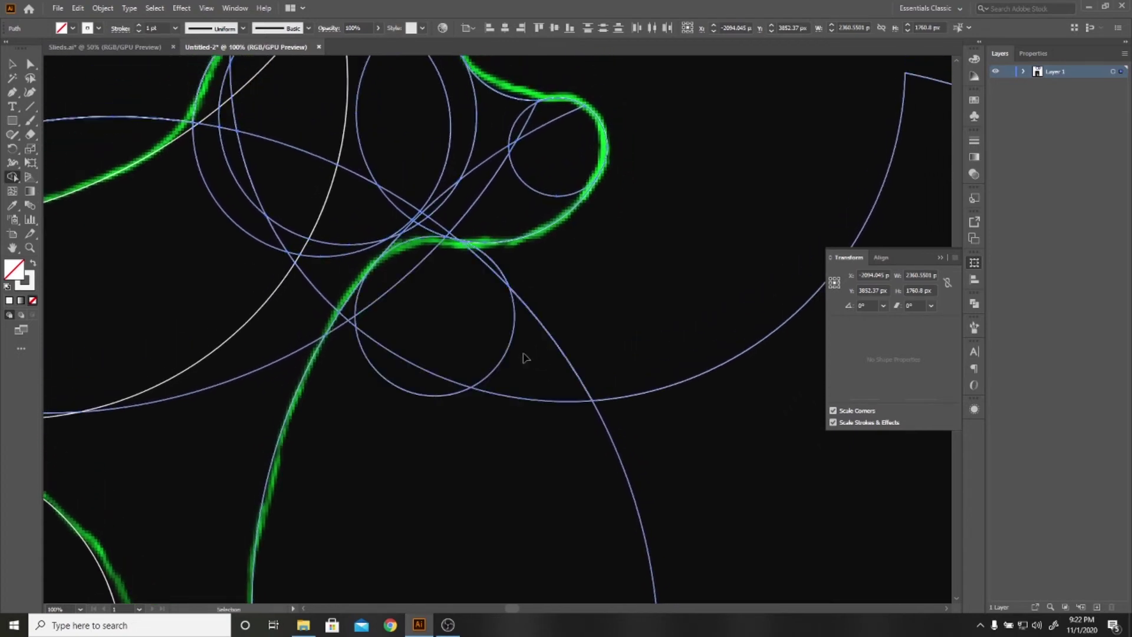
mouse_move(371, 312)
mouse_down()
mouse_move(423, 326)
mouse_move(428, 296)
mouse_up()
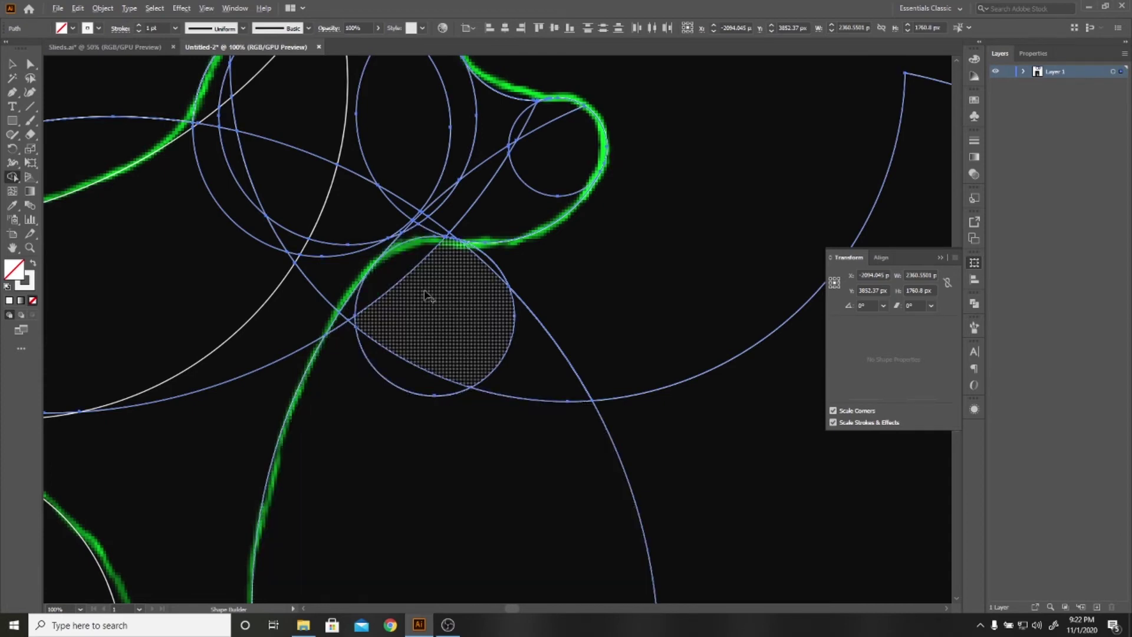
key(ctrl+y)
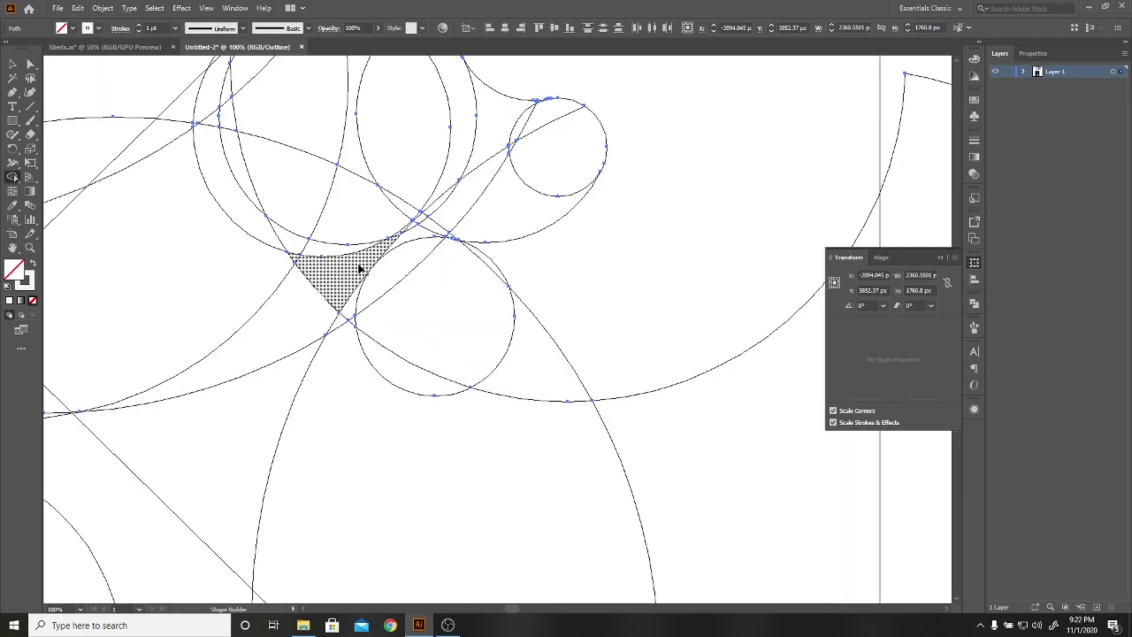
scroll(353, 269, up, 3)
Delete the tiny stray paths where the two curves cross
key(v)
scroll(413, 277, up, 3)
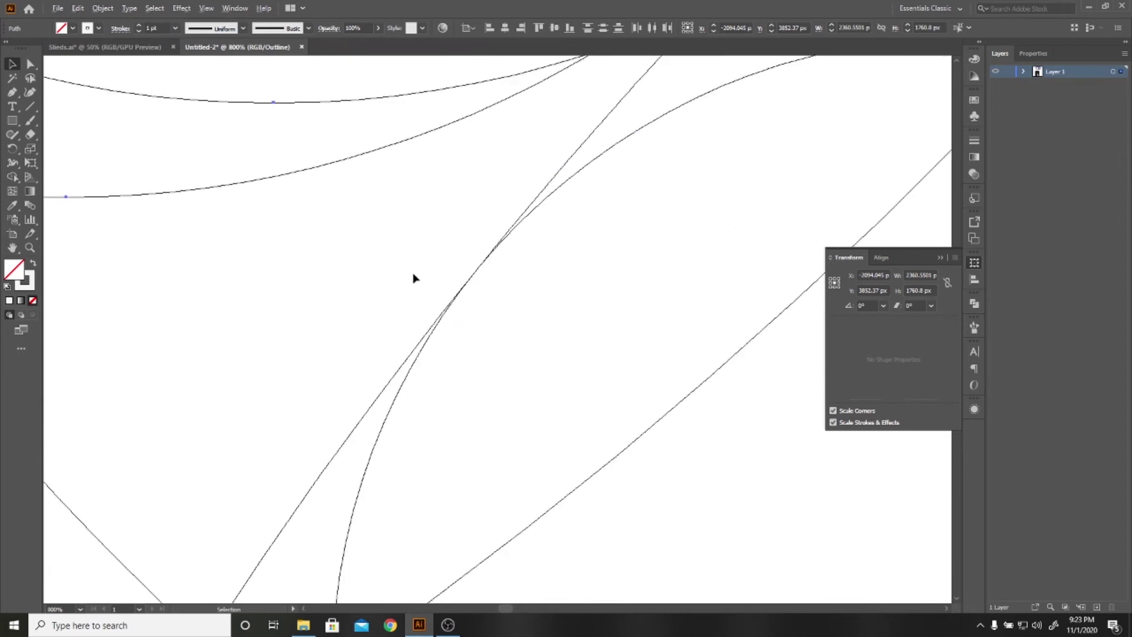
scroll(435, 283, up, 2)
scroll(487, 278, up, 2)
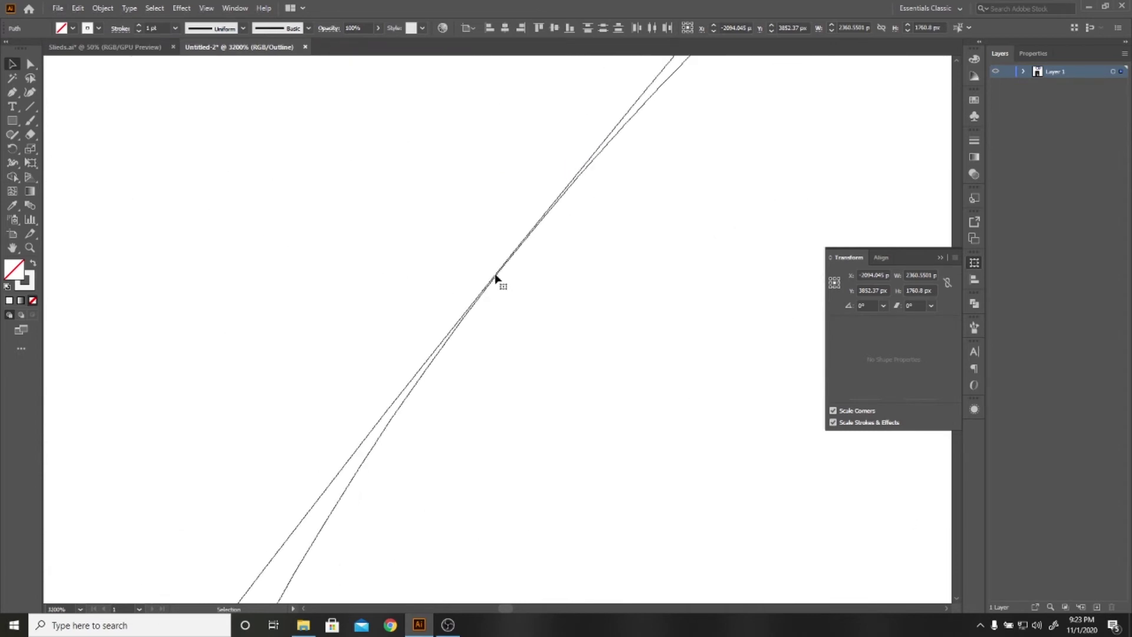
scroll(495, 314, down, 3)
scroll(495, 314, down, 1)
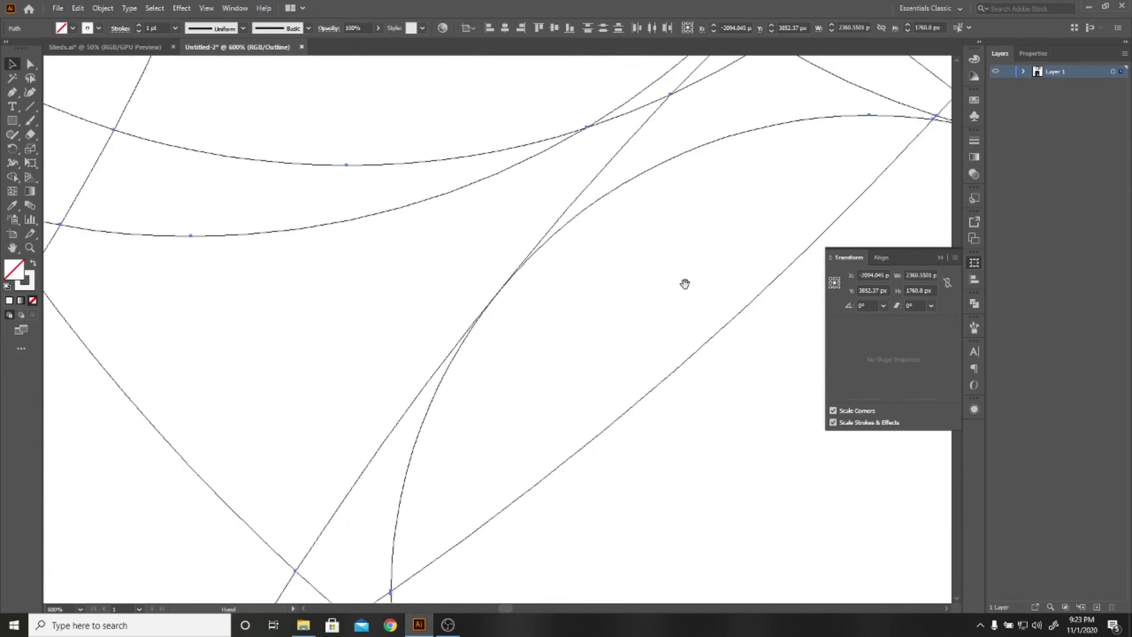
drag(686, 283, 425, 272)
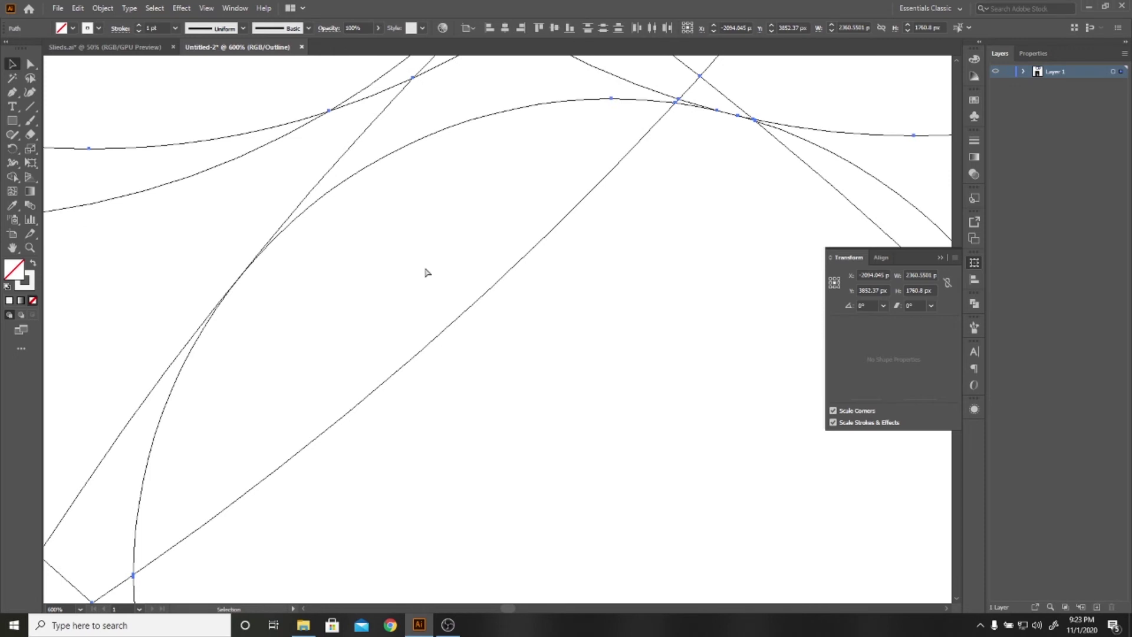
key(Delete)
Zoom back out and return to the coloured Preview of the dog drawing
scroll(417, 233, up, 1)
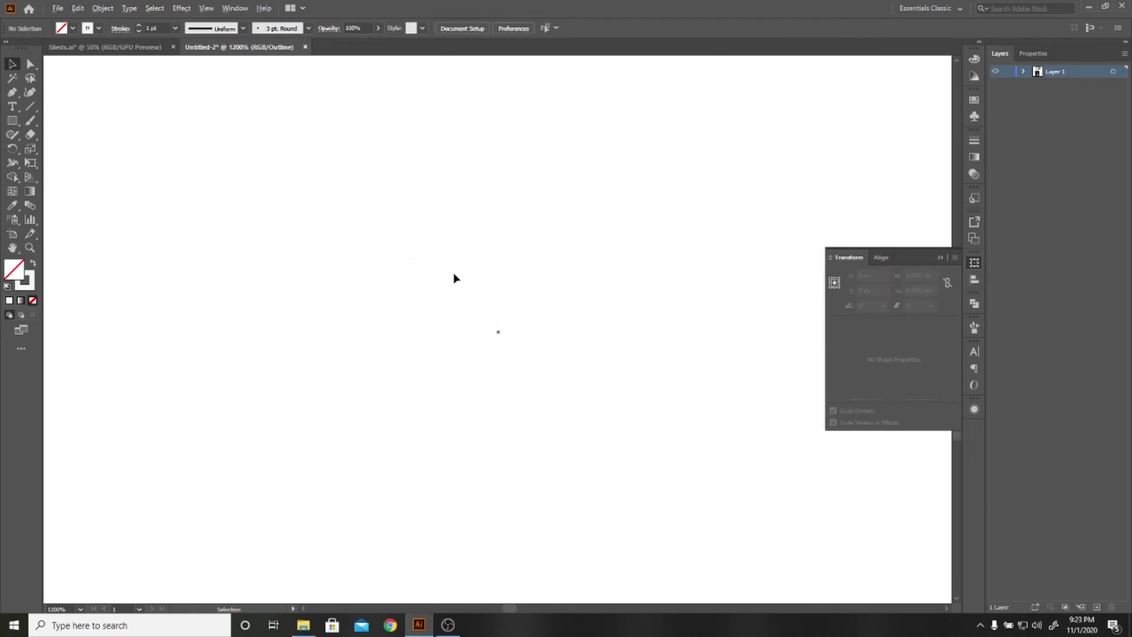
scroll(443, 283, down, 12)
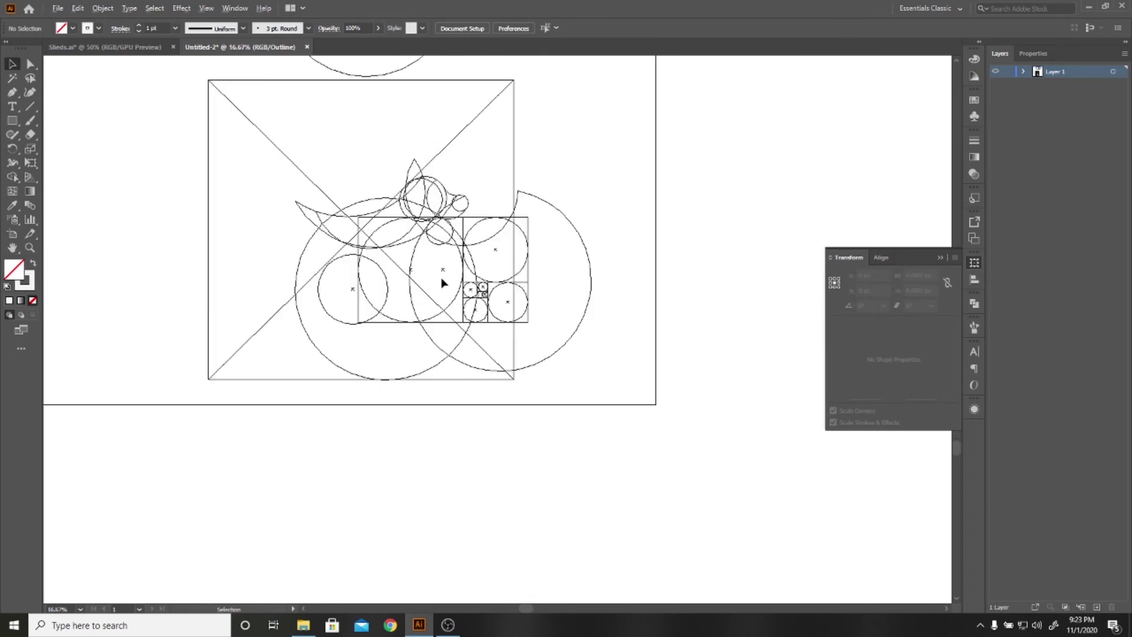
scroll(444, 283, up, 3)
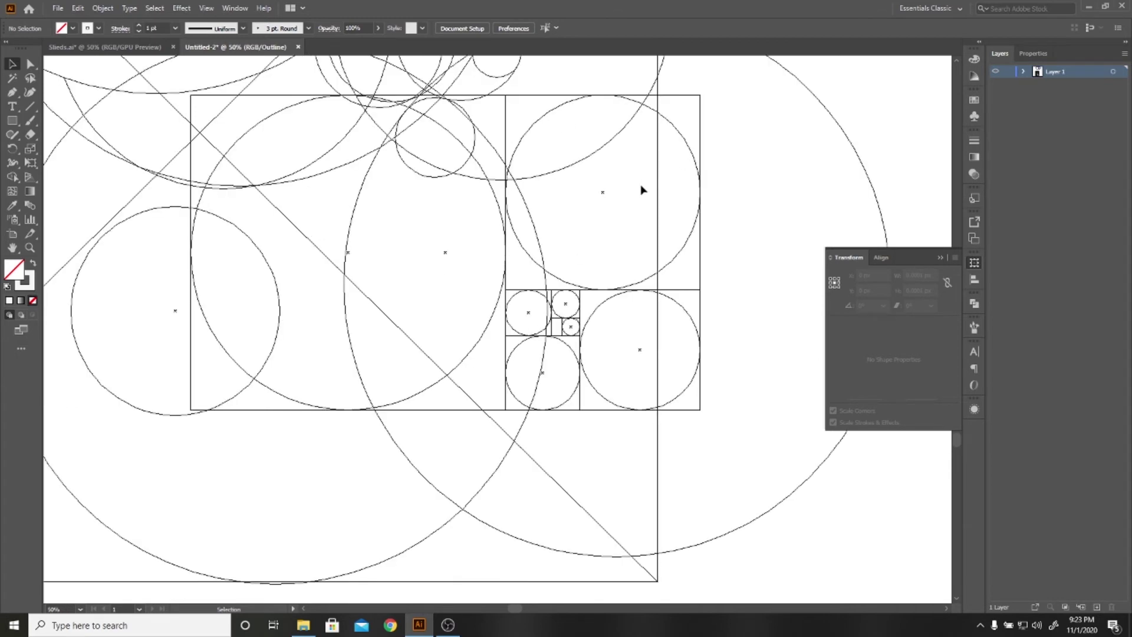
scroll(435, 263, down, 1)
scroll(466, 295, down, 1)
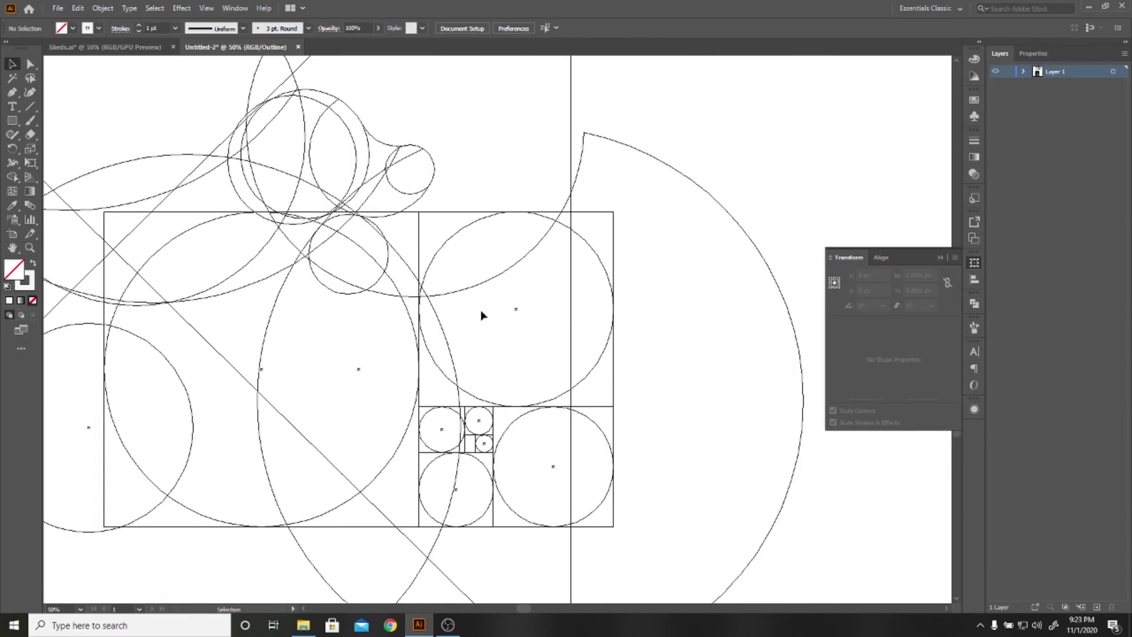
scroll(512, 309, down, 1)
scroll(513, 307, down, 1)
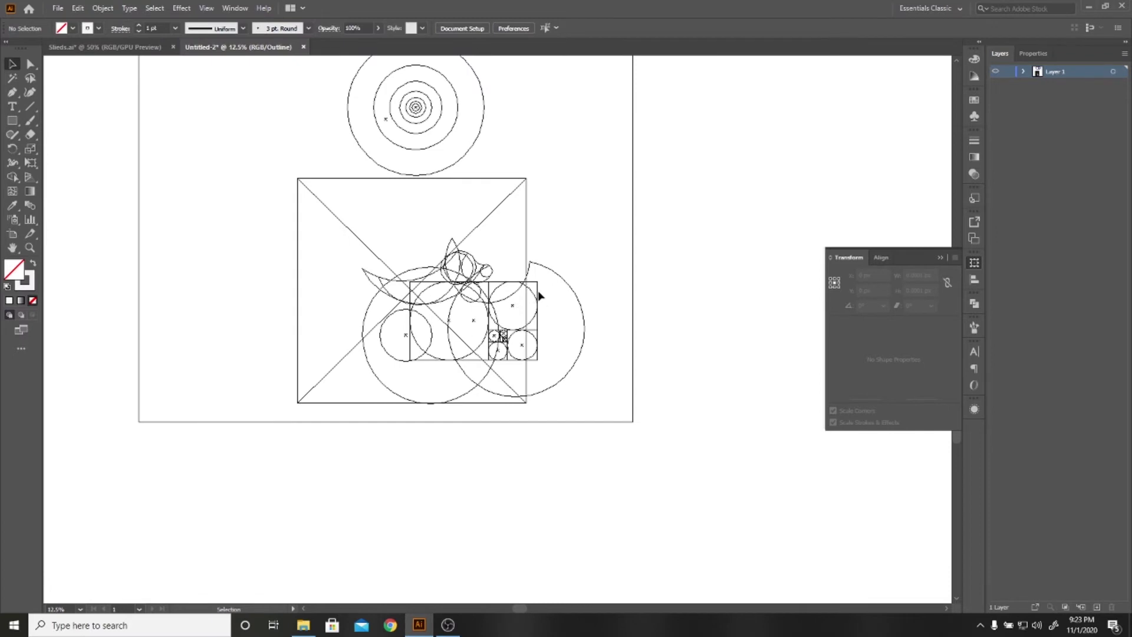
key(ctrl+y)
Check the dog artwork and golden-ratio group by selecting and deselecting them across the artboard
scroll(517, 307, up, 1)
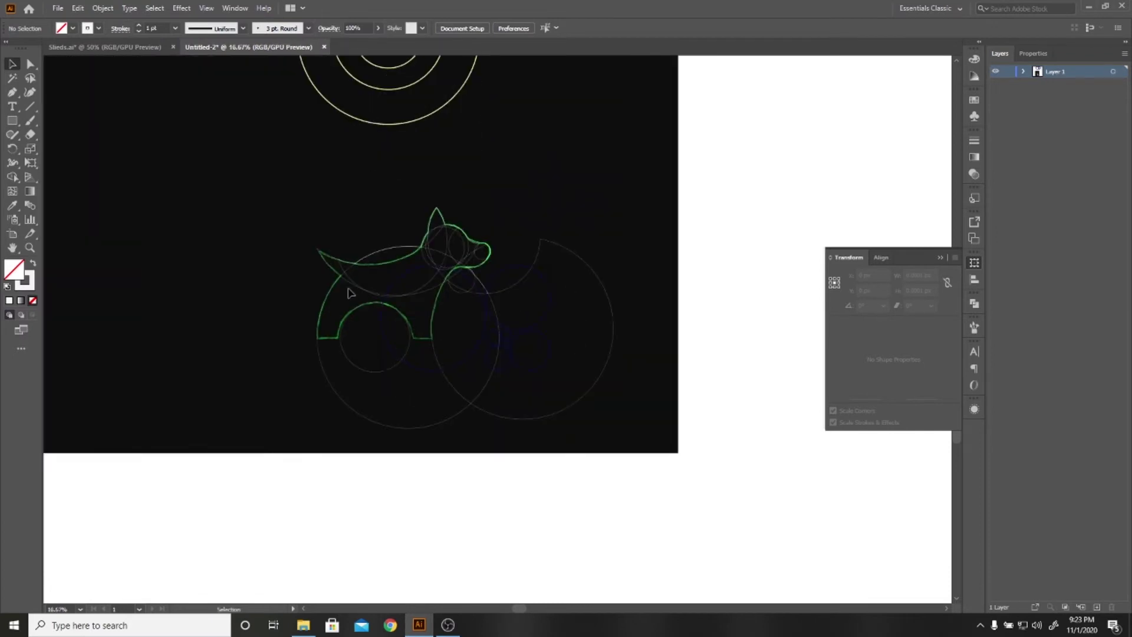
scroll(441, 288, down, 2)
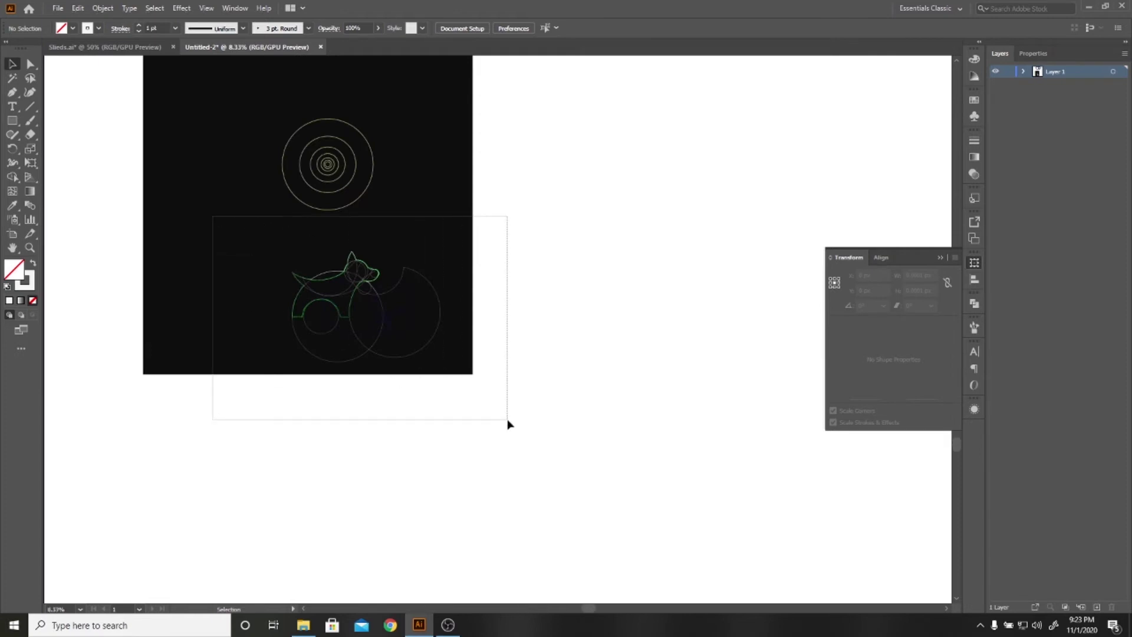
drag(212, 216, 509, 424)
click(474, 339)
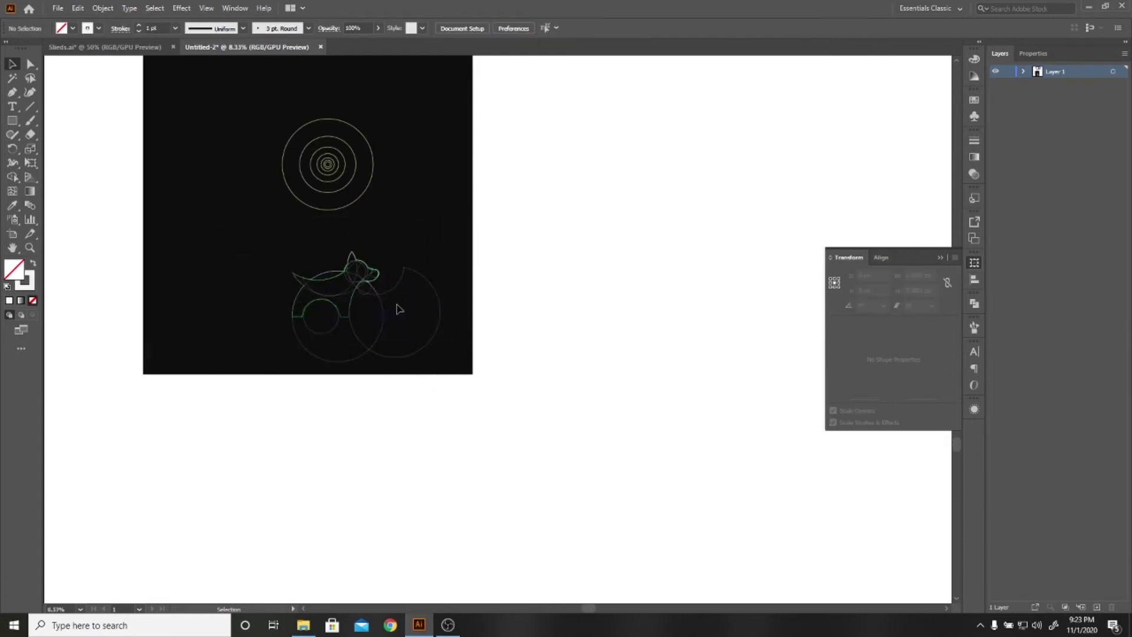
click(397, 329)
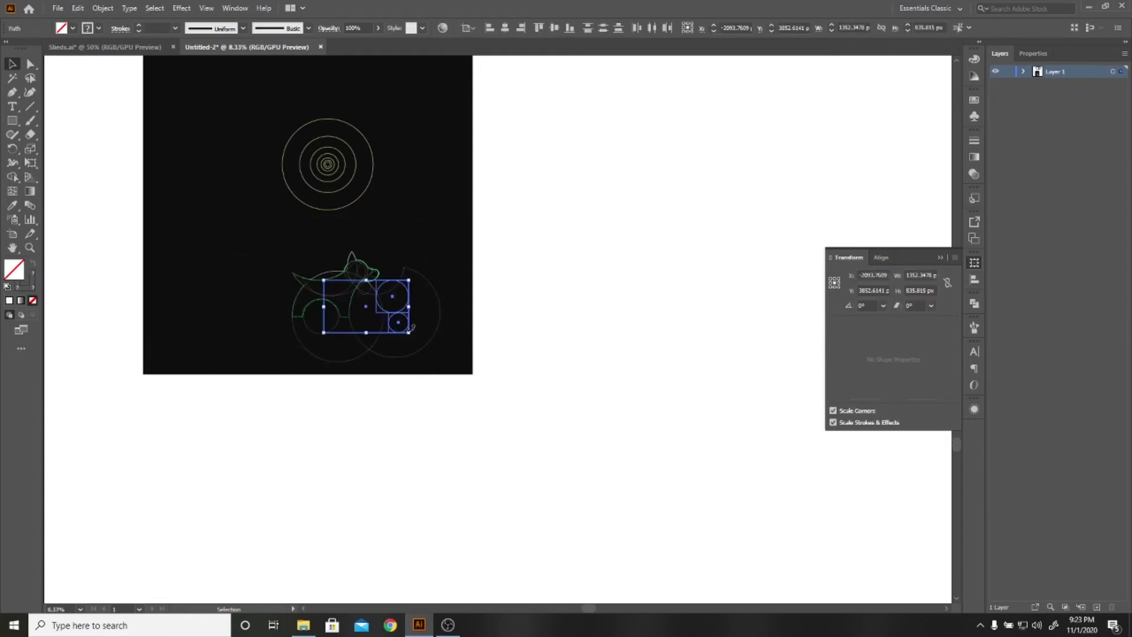
click(467, 302)
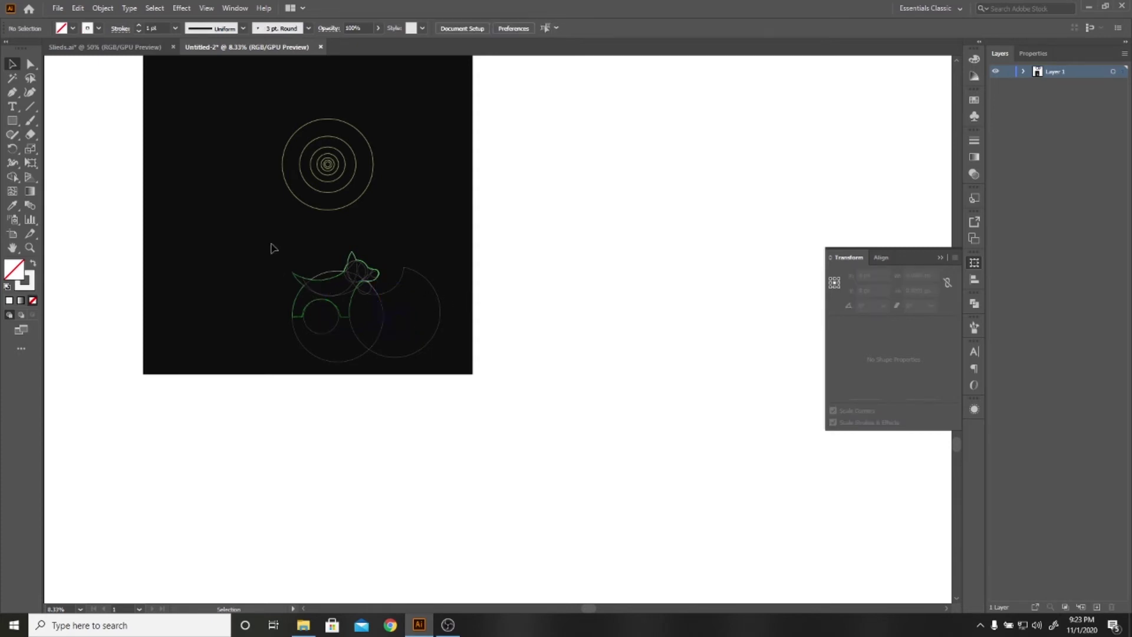
key(ctrl+minus)
key(ctrl+minus)
key(ctrl+minus)
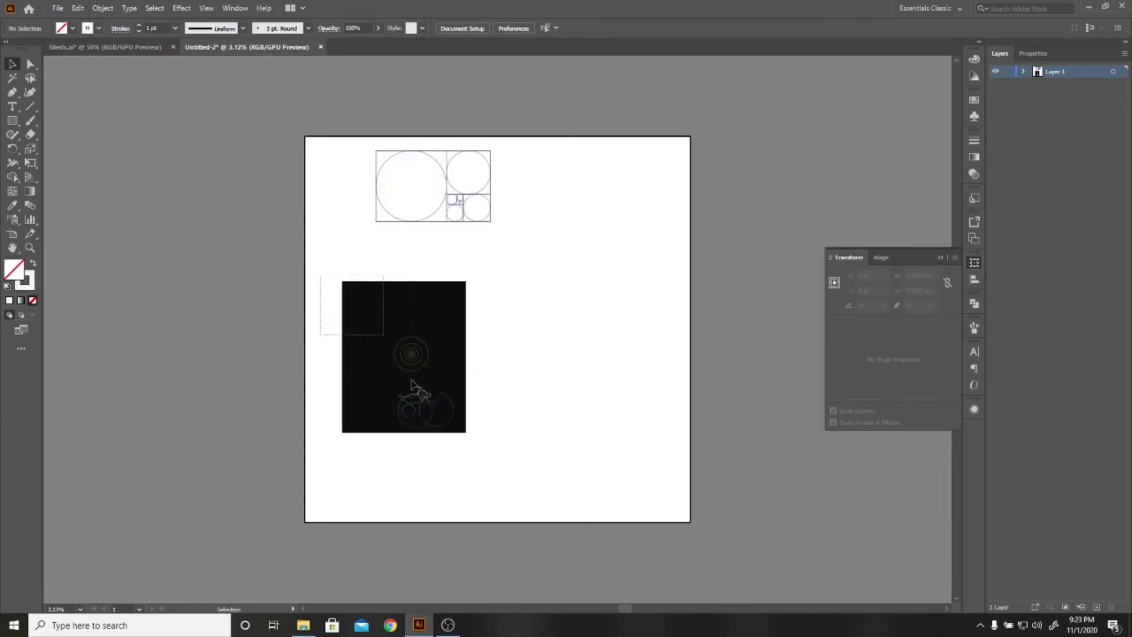
drag(319, 275, 495, 480)
click(467, 396)
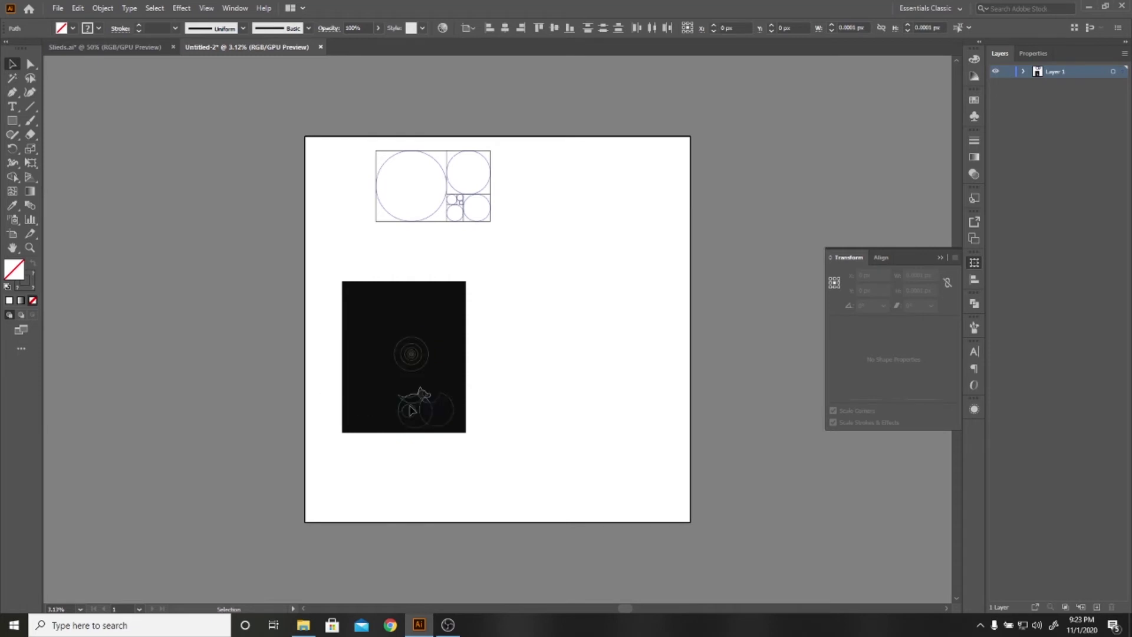
key(ctrl+plus)
key(ctrl+plus)
key(ctrl+plus)
Remove an accidentally drawn rectangle beside the dog
scroll(334, 519, up, 1)
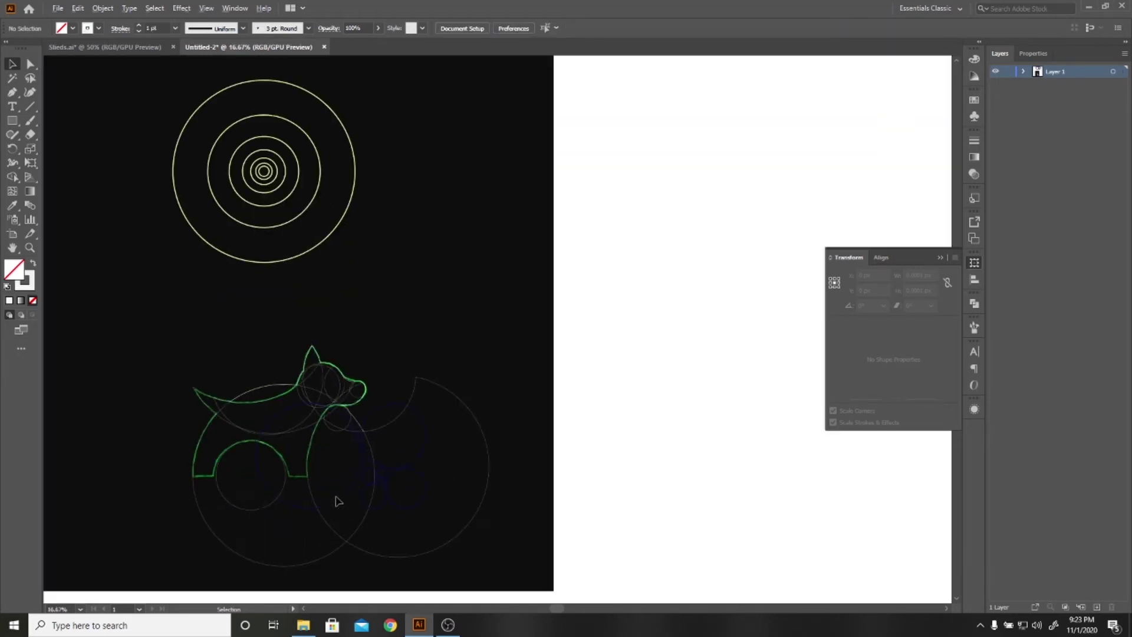
scroll(342, 522, up, 3)
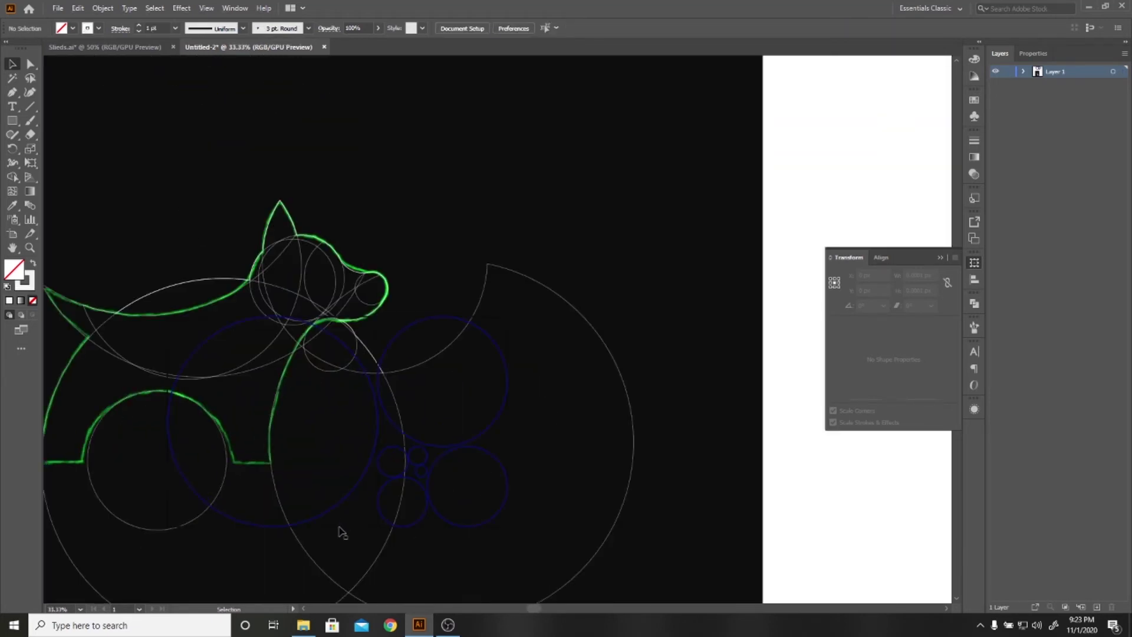
drag(343, 532, 700, 135)
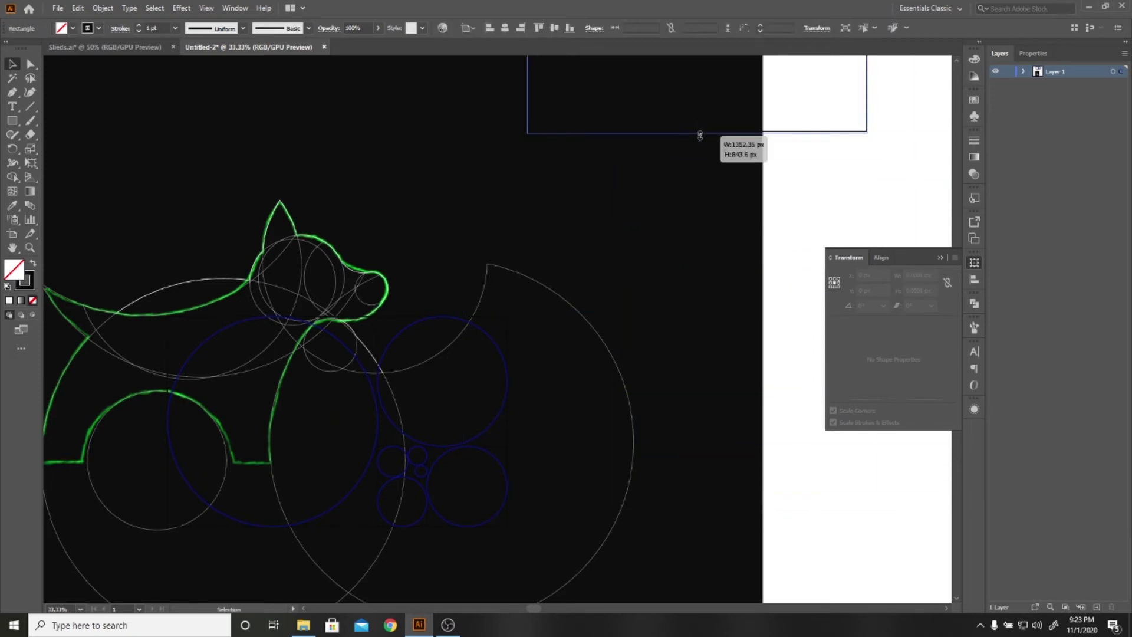
key(Delete)
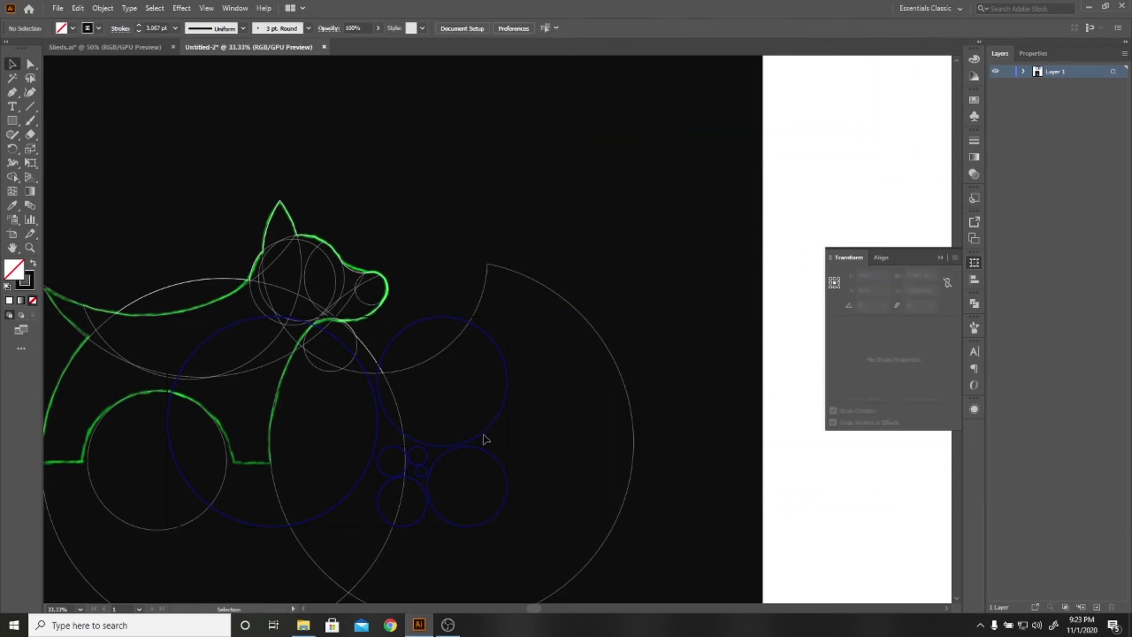
Delete all blue golden-ratio circles using Select > Same > Fill & Stroke
click(483, 439)
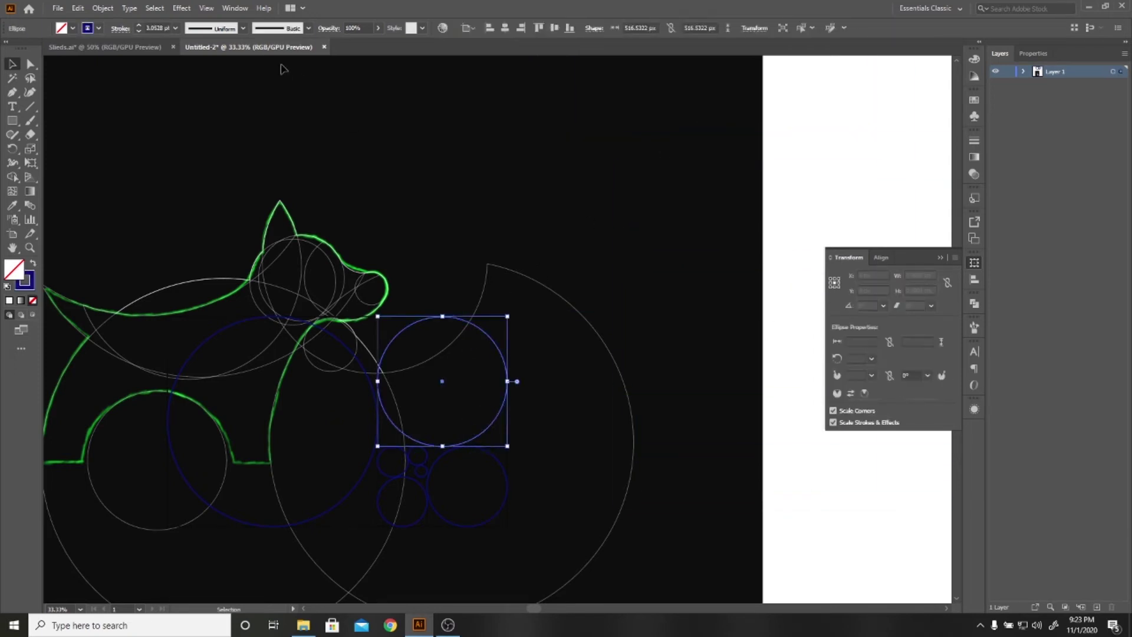
click(155, 8)
mouse_move(171, 121)
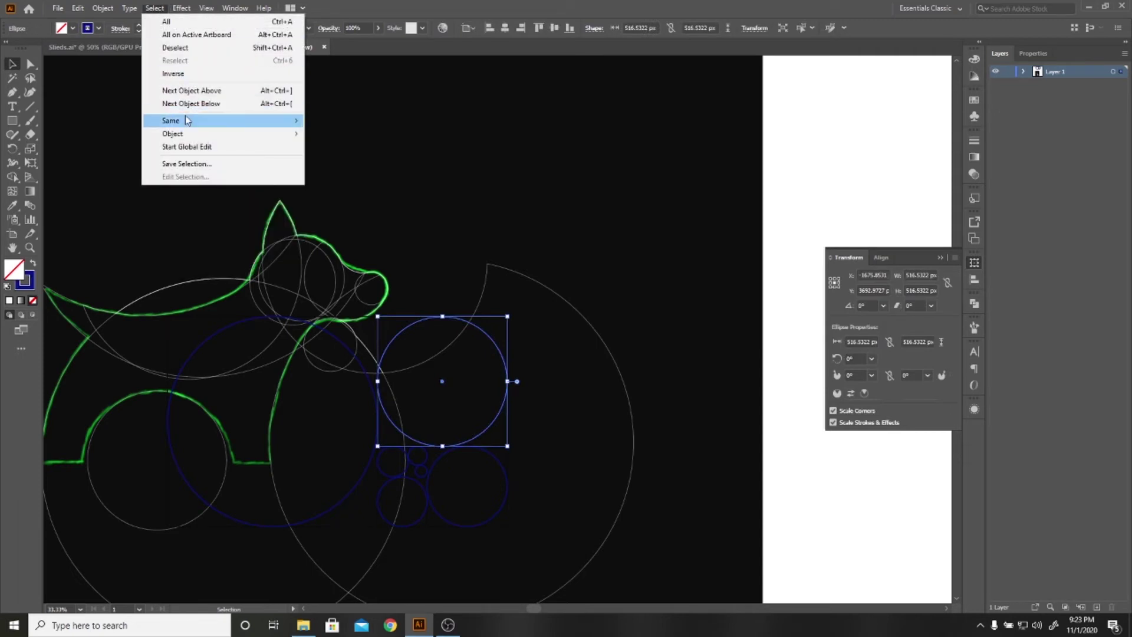
click(347, 162)
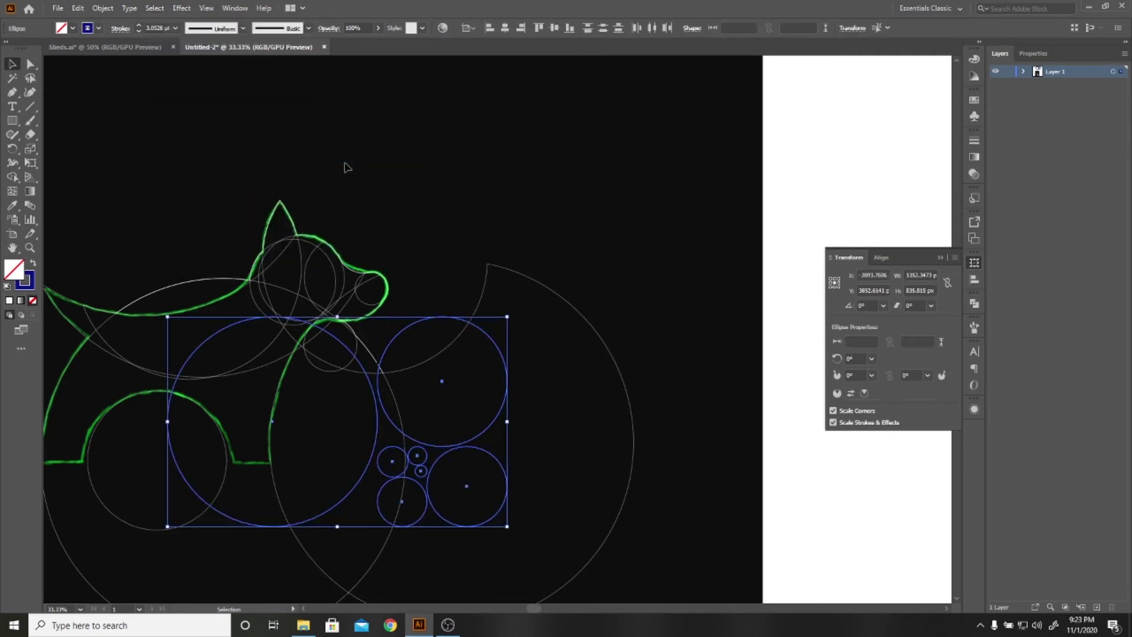
key(Delete)
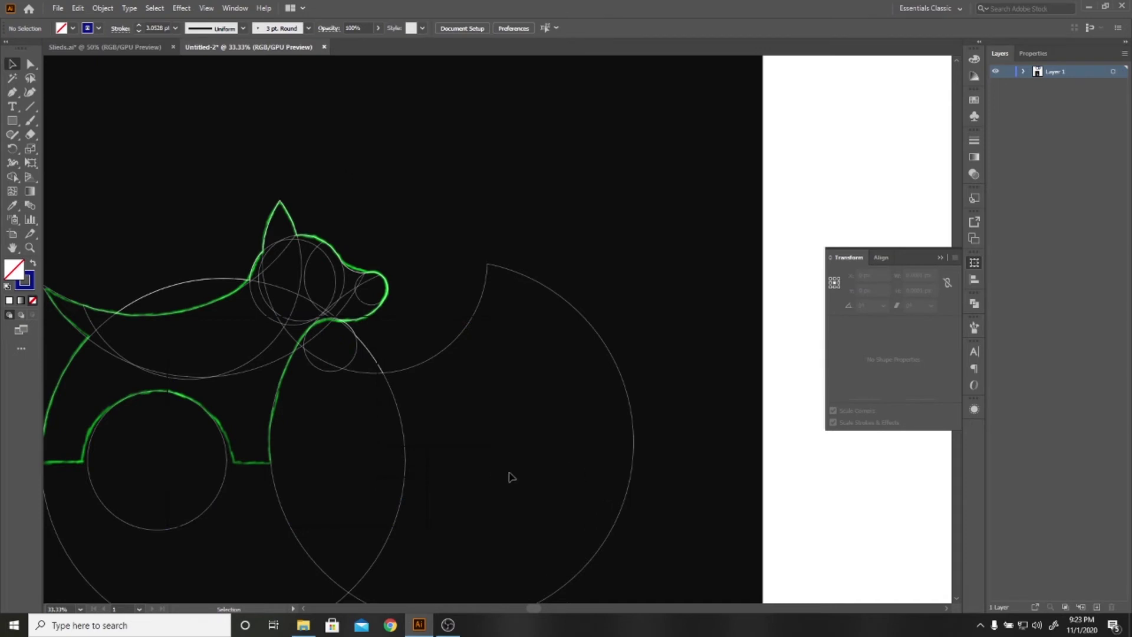
Delete all matching golden-ratio rectangles and the leftover invisible square
key(ctrl+f)
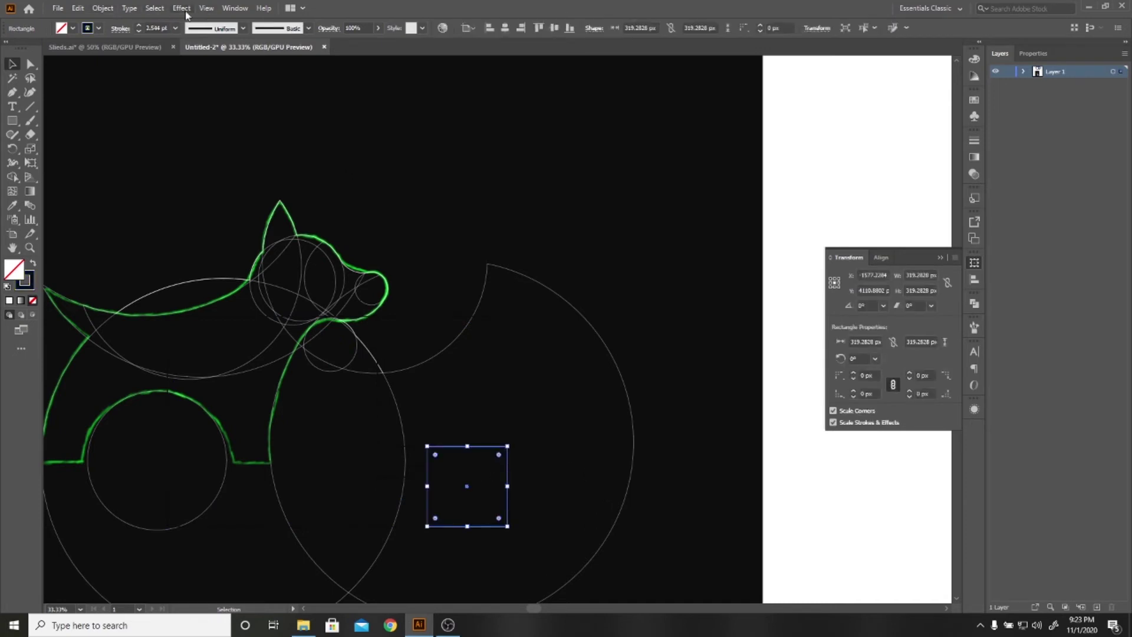
click(155, 9)
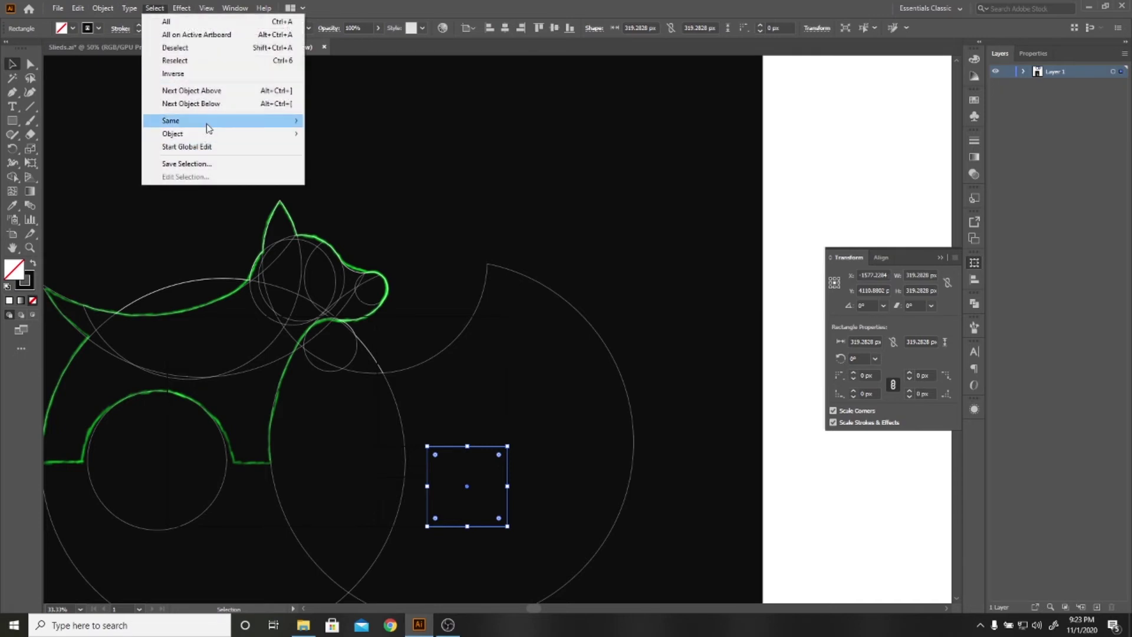
click(336, 170)
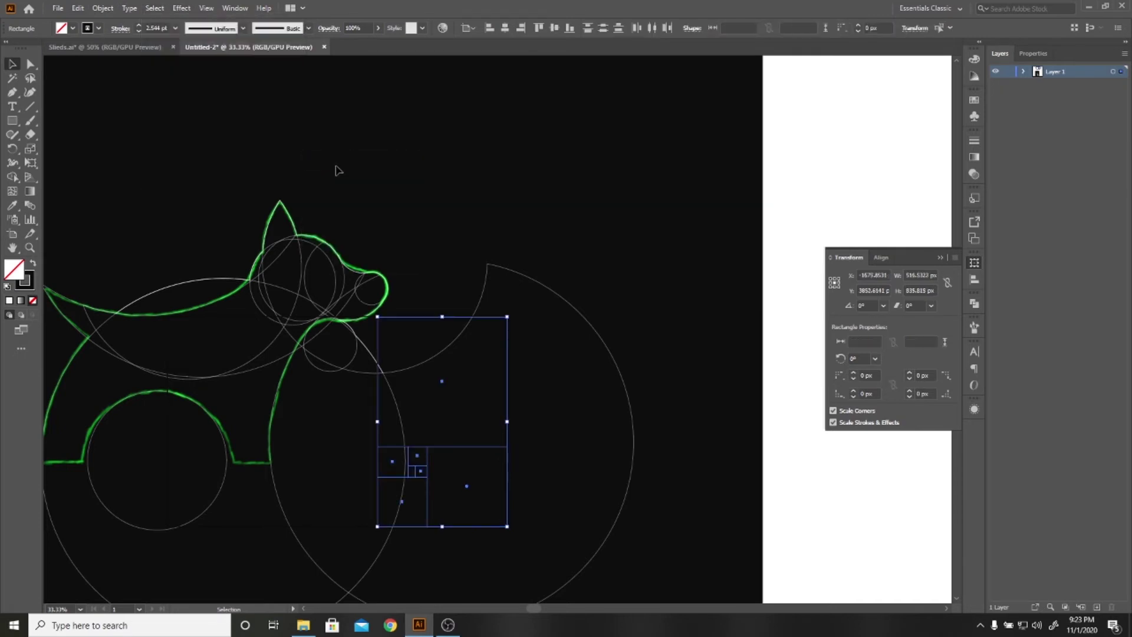
key(Delete)
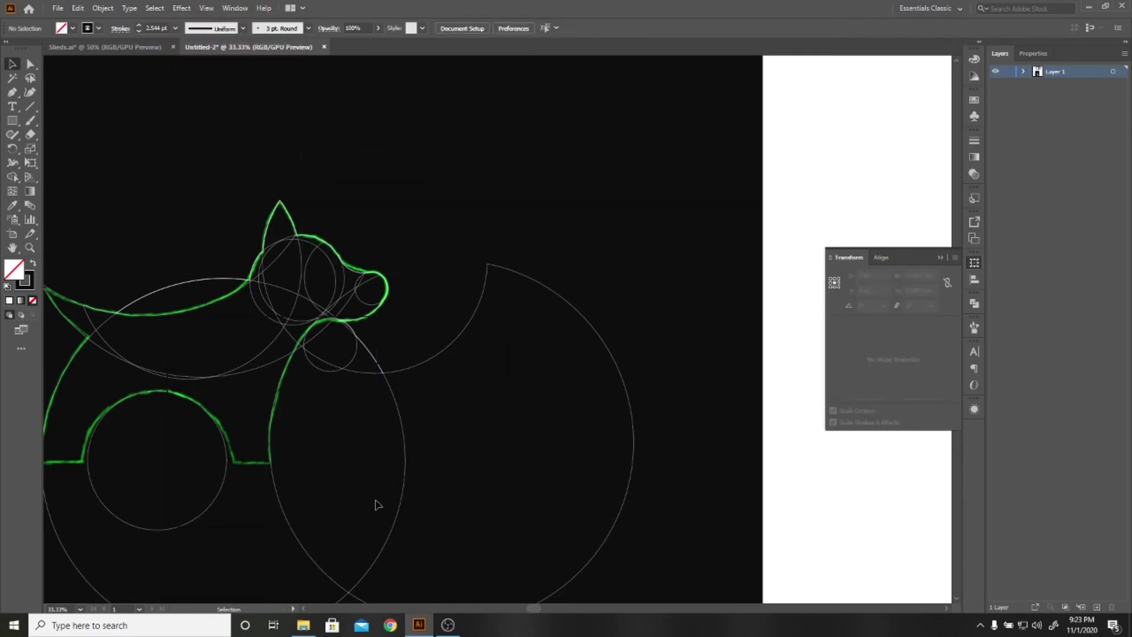
click(379, 506)
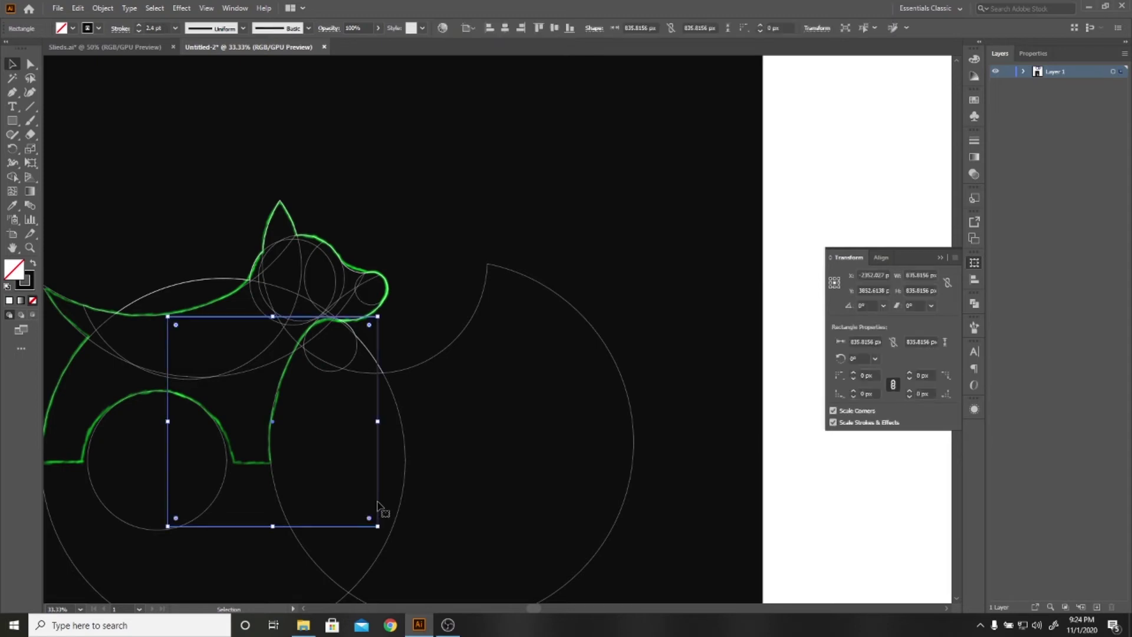
key(Delete)
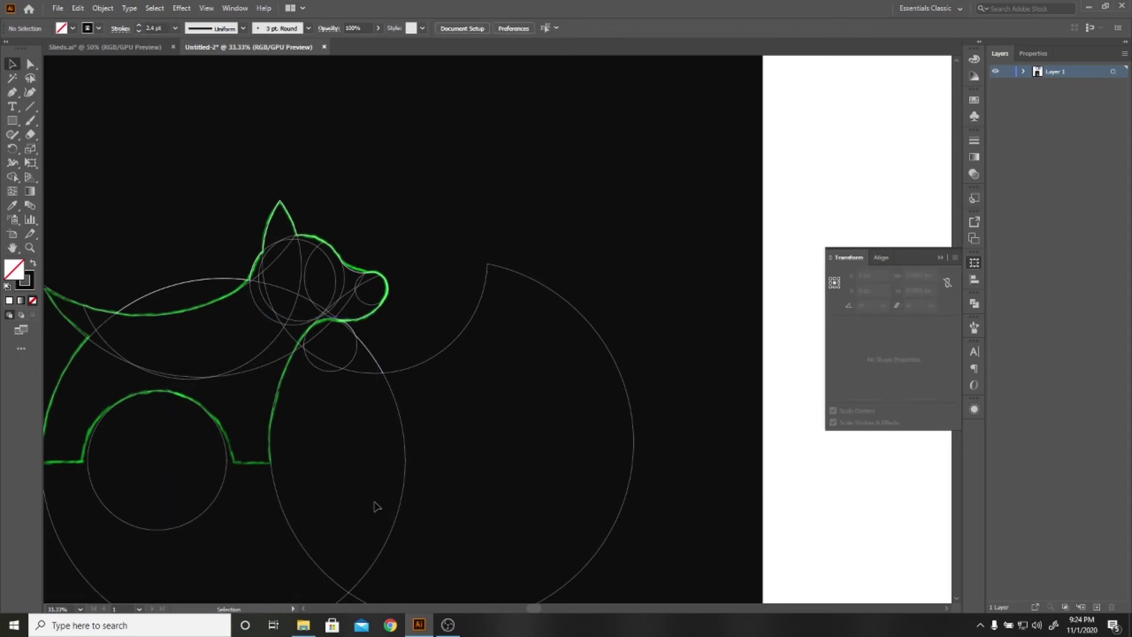
In Outline view, nudge the chest curve slightly so it meets its tangent line
key(ctrl+y)
scroll(255, 321, up, 2)
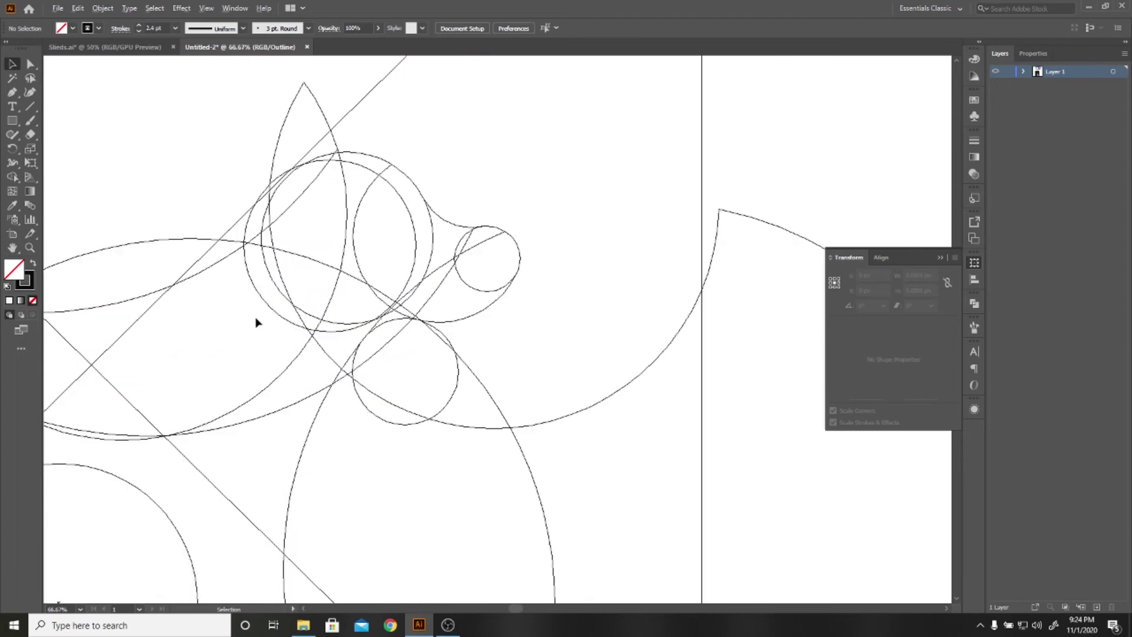
scroll(399, 359, up, 1)
scroll(394, 354, up, 1)
scroll(392, 336, up, 1)
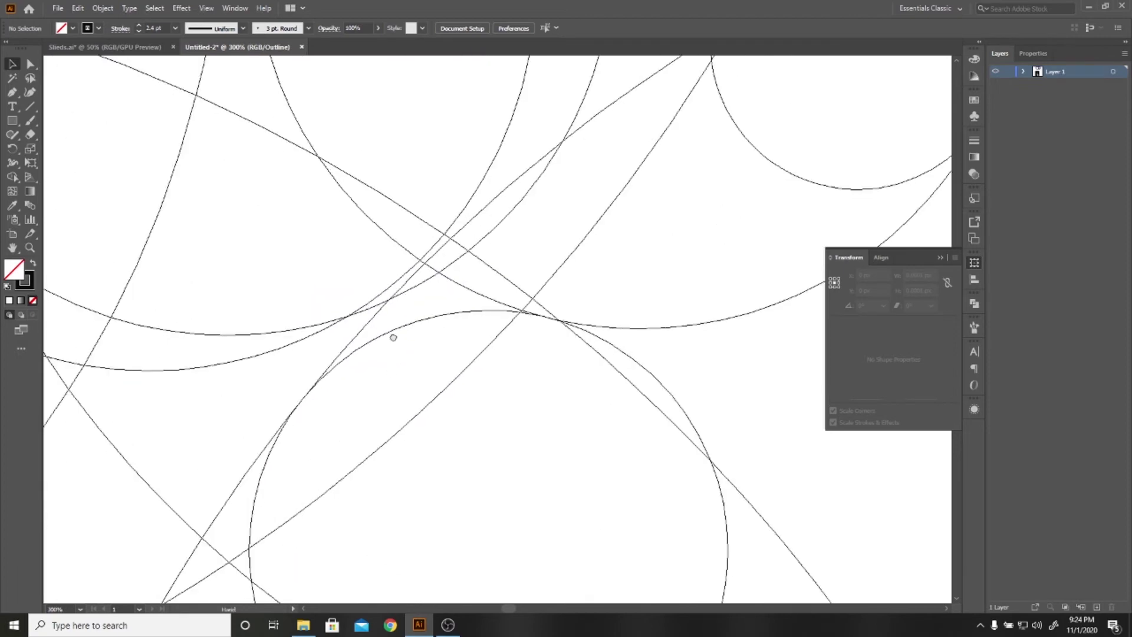
scroll(354, 310, up, 1)
scroll(316, 285, up, 1)
scroll(311, 285, up, 1)
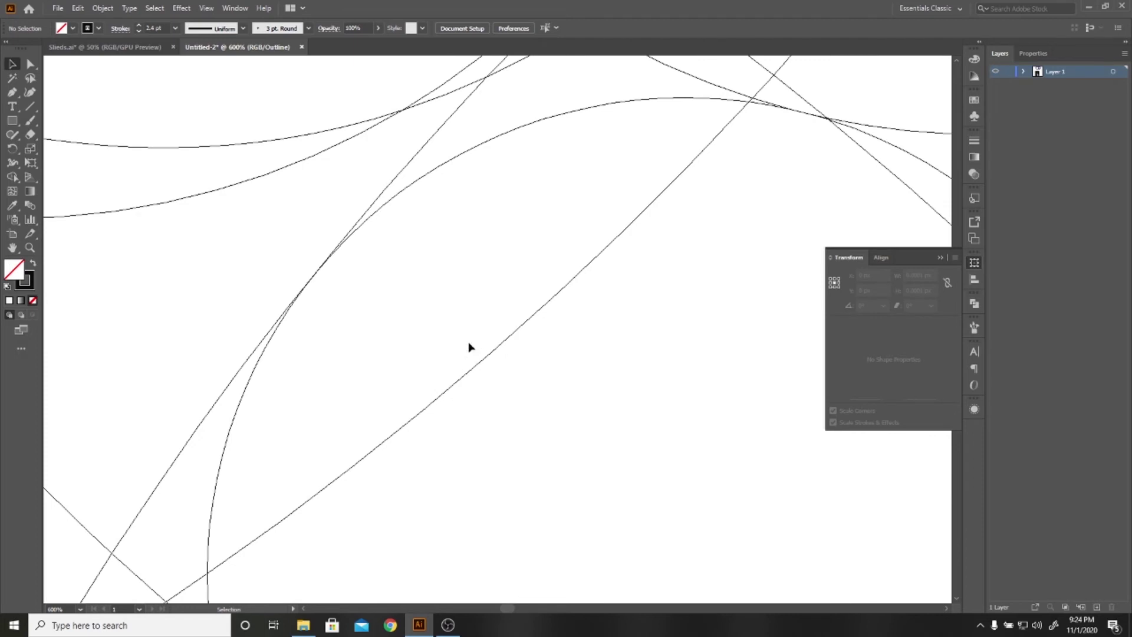
click(276, 332)
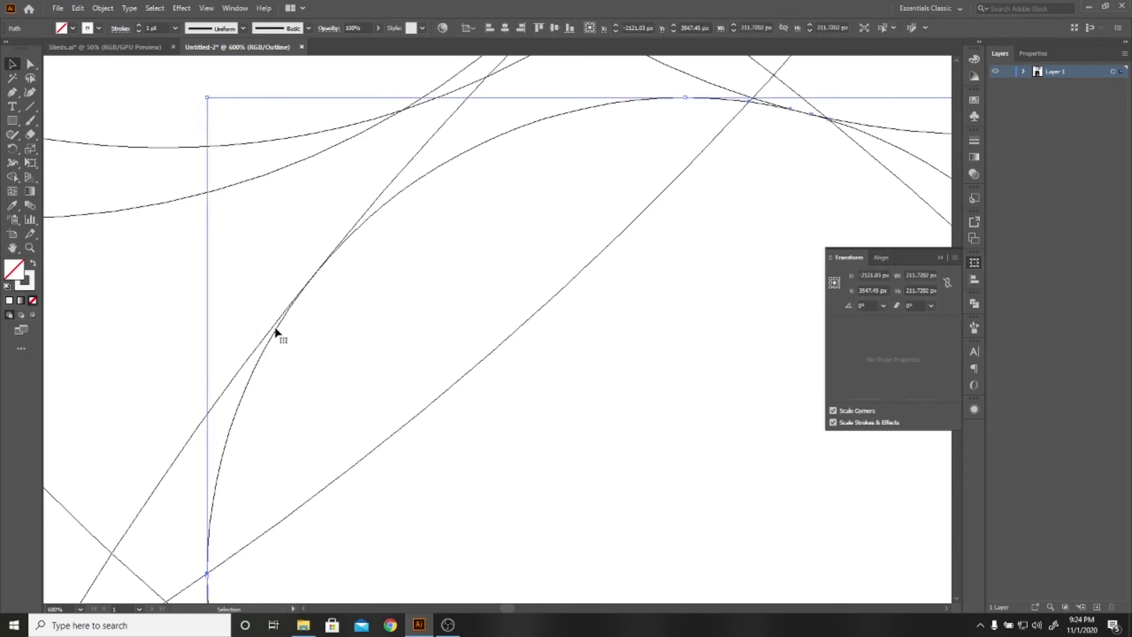
drag(282, 324, 280, 324)
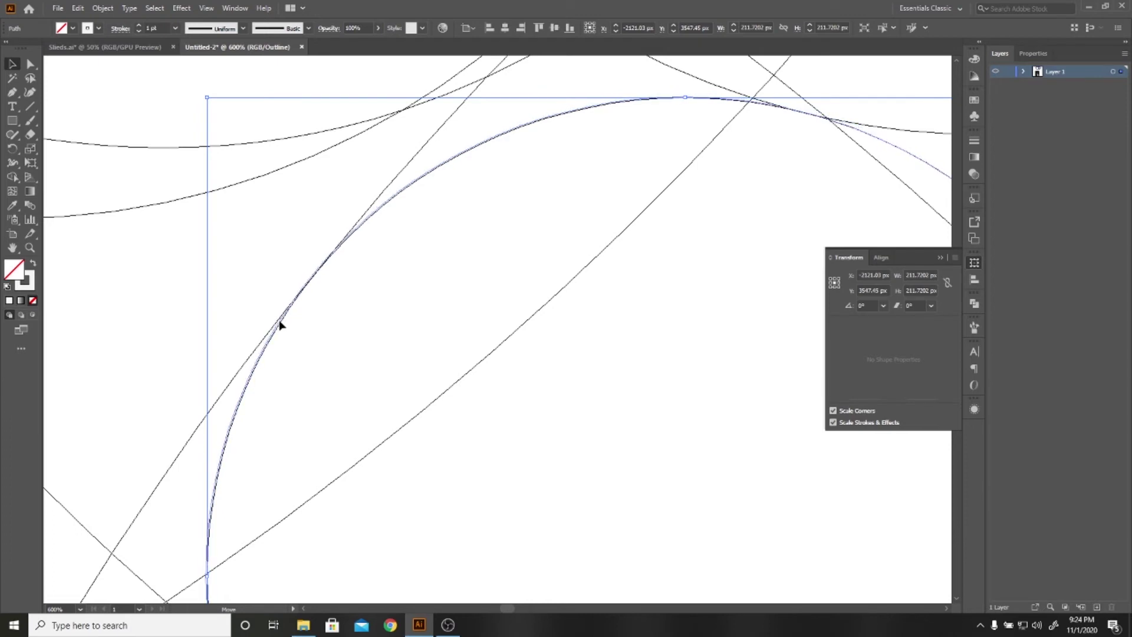
click(289, 323)
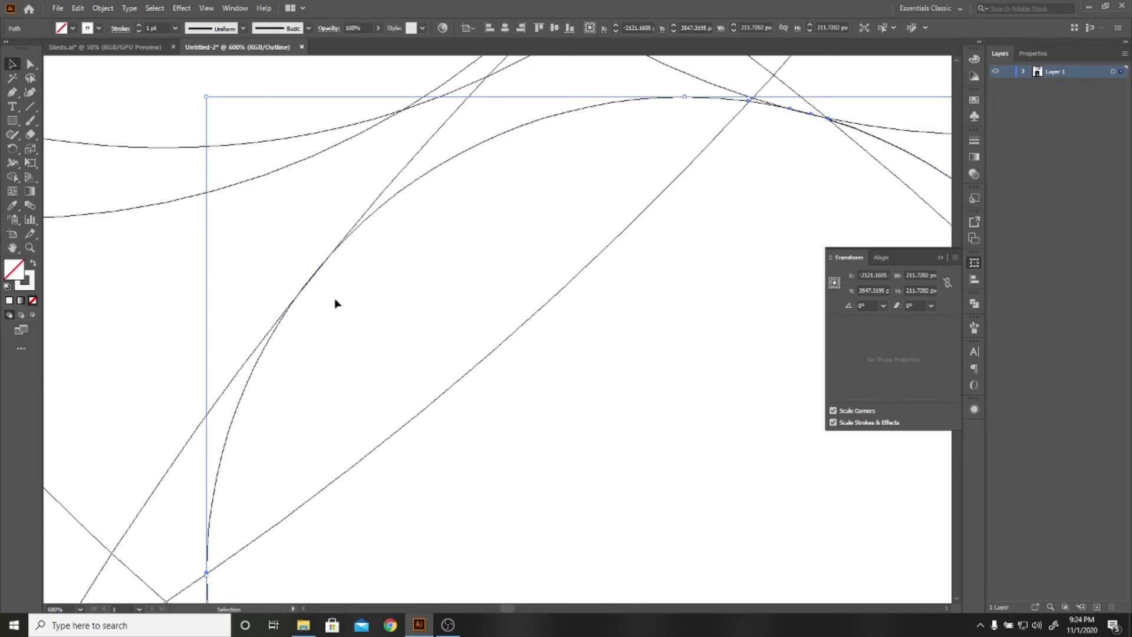
Zoom in on where the curves meet, then return to Selection and the coloured Preview
key(ctrl+equal)
key(ctrl+equal)
key(y)
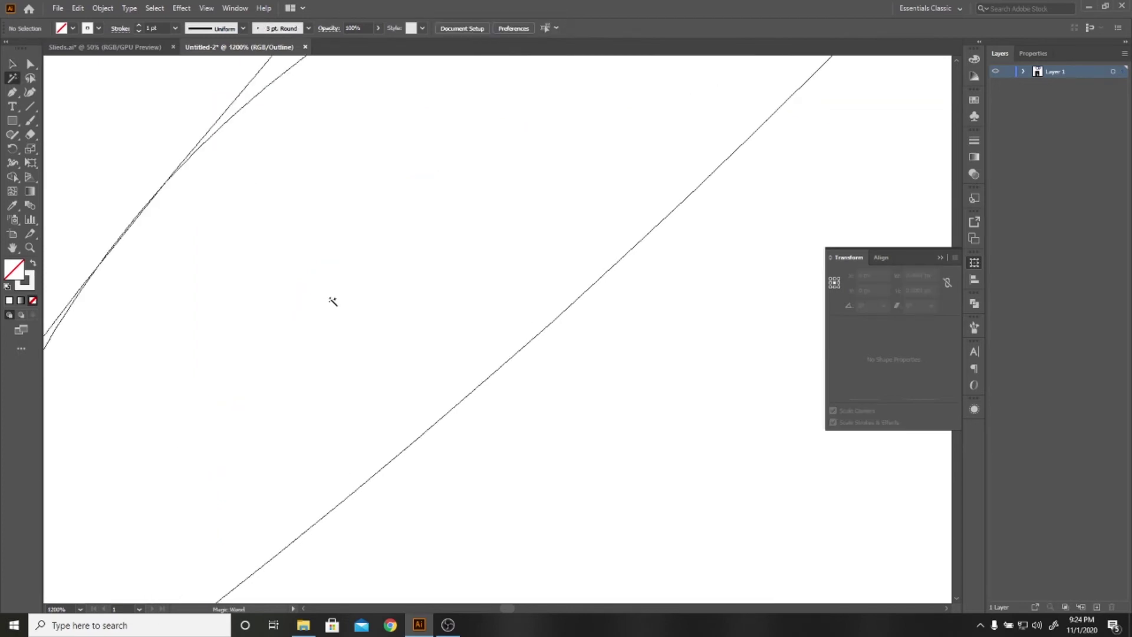
key(ctrl+minus)
key(ctrl+minus)
key(ctrl+minus)
key(ctrl+minus)
key(ctrl+minus)
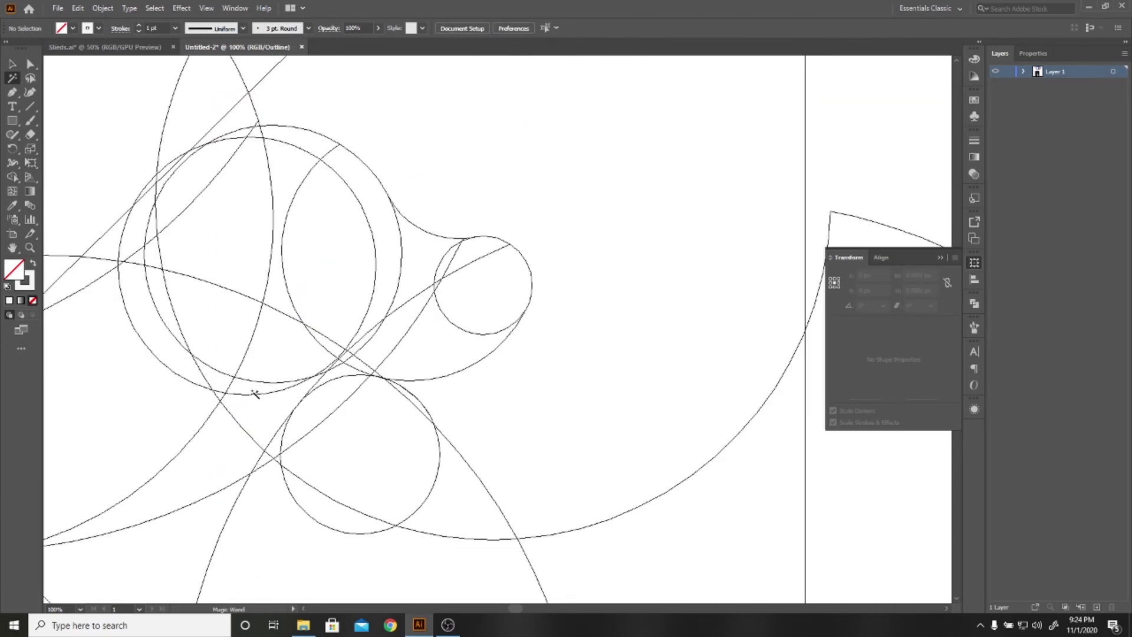
key(alt+v)
click(483, 314)
key(v)
key(ctrl+y)
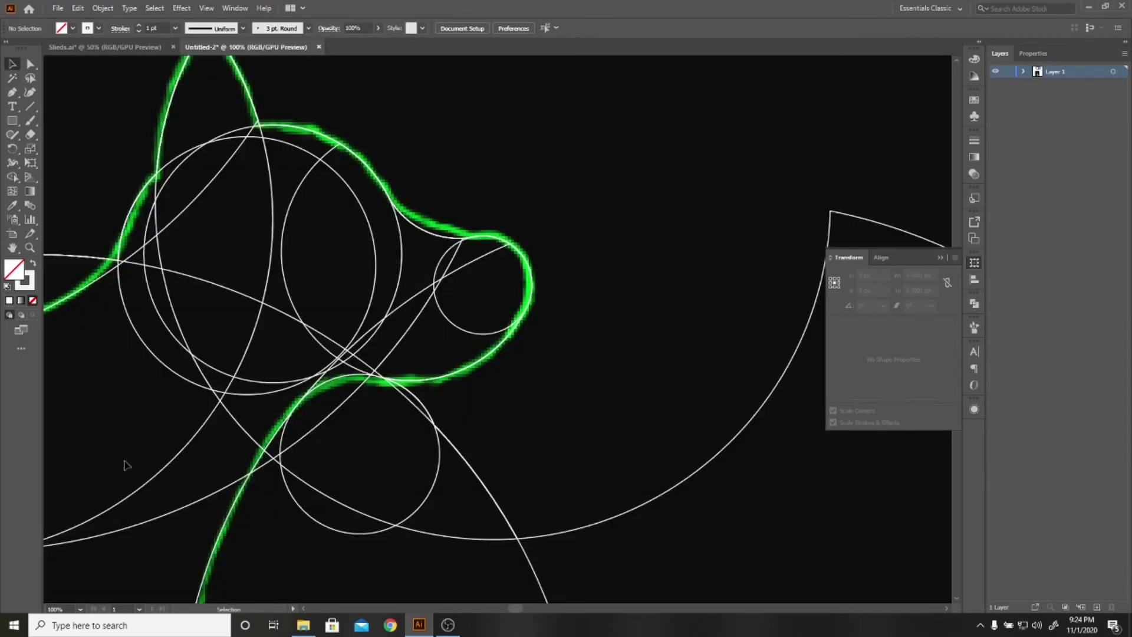
Select all the dog's construction paths and switch to Shape Builder
key(ctrl+minus)
key(ctrl+minus)
key(ctrl+minus)
key(ctrl+minus)
key(ctrl+minus)
key(ctrl+minus)
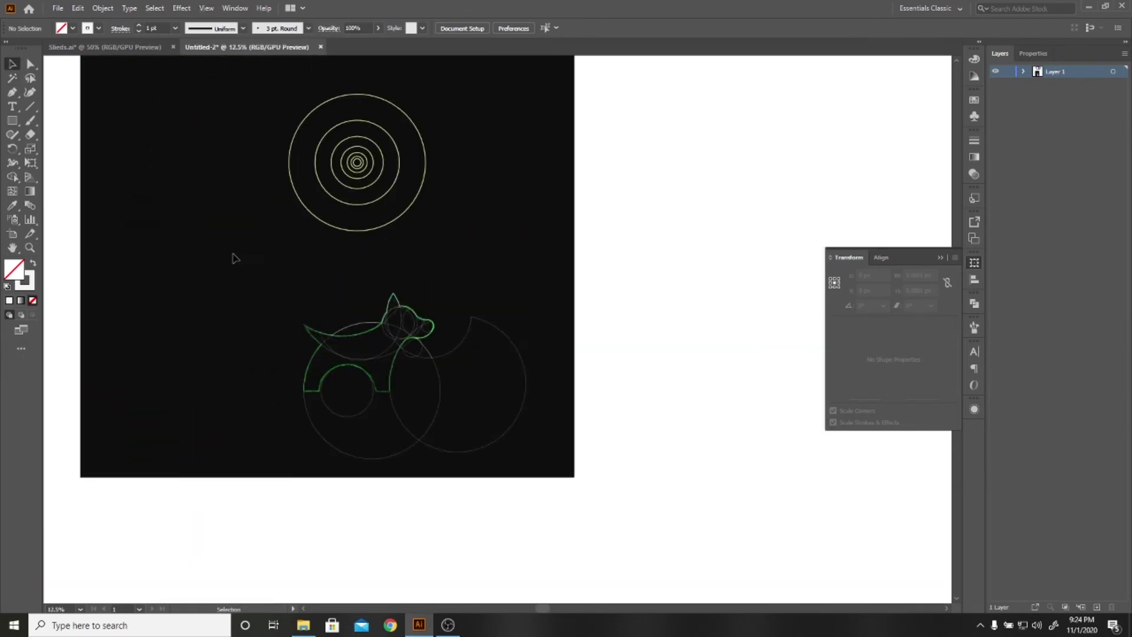
drag(234, 258, 523, 469)
key(ctrl+plus)
key(ctrl+plus)
key(ctrl+plus)
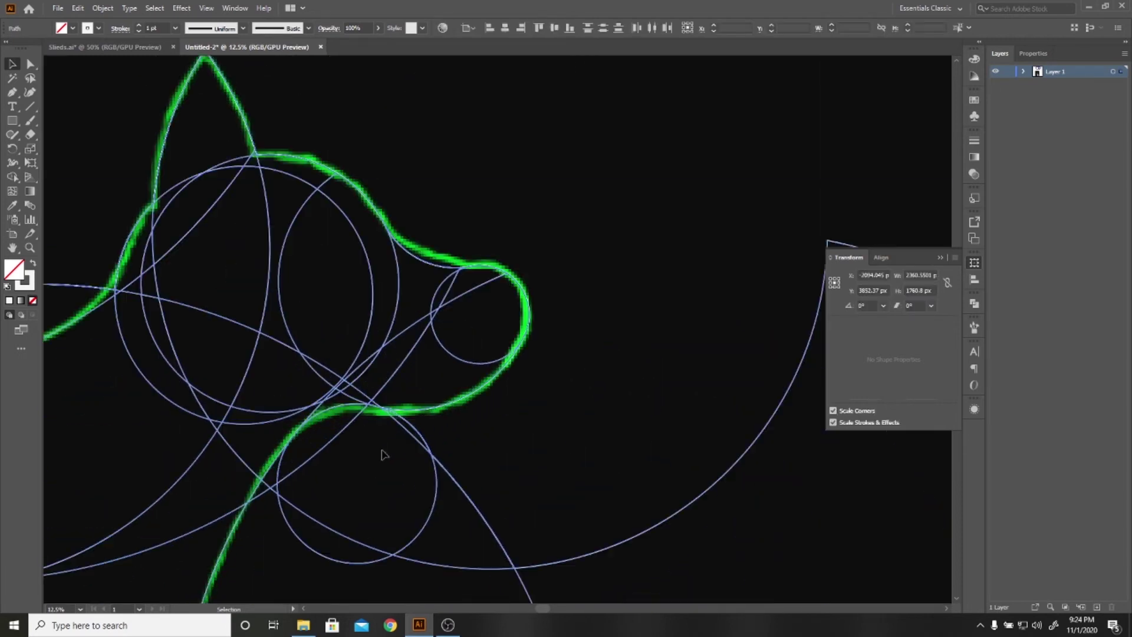
scroll(372, 425, down, 3)
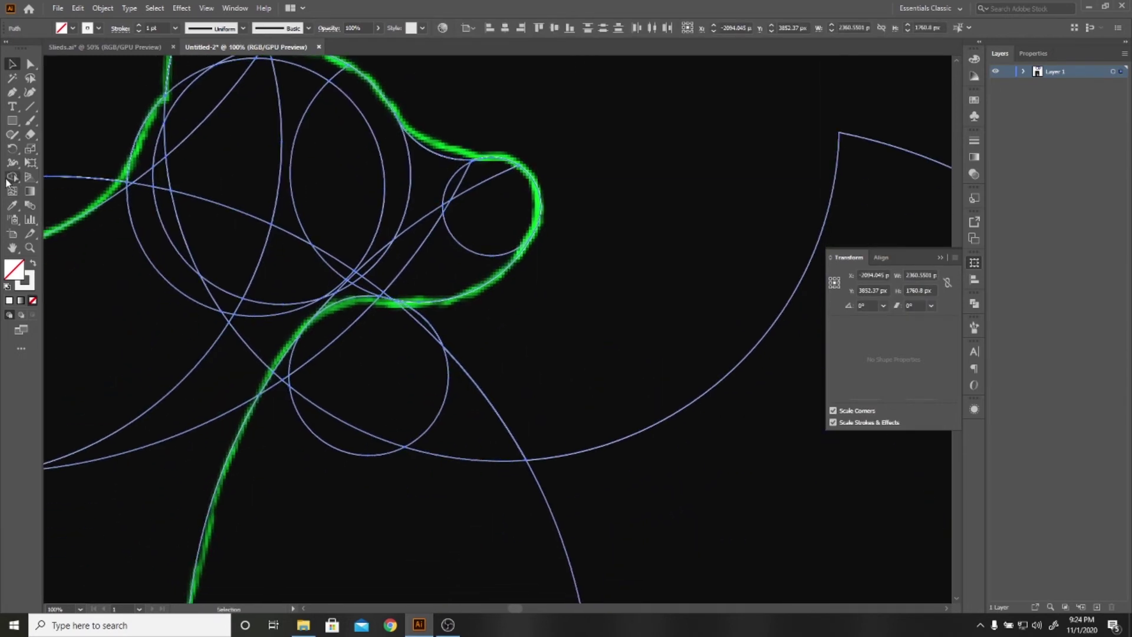
click(12, 177)
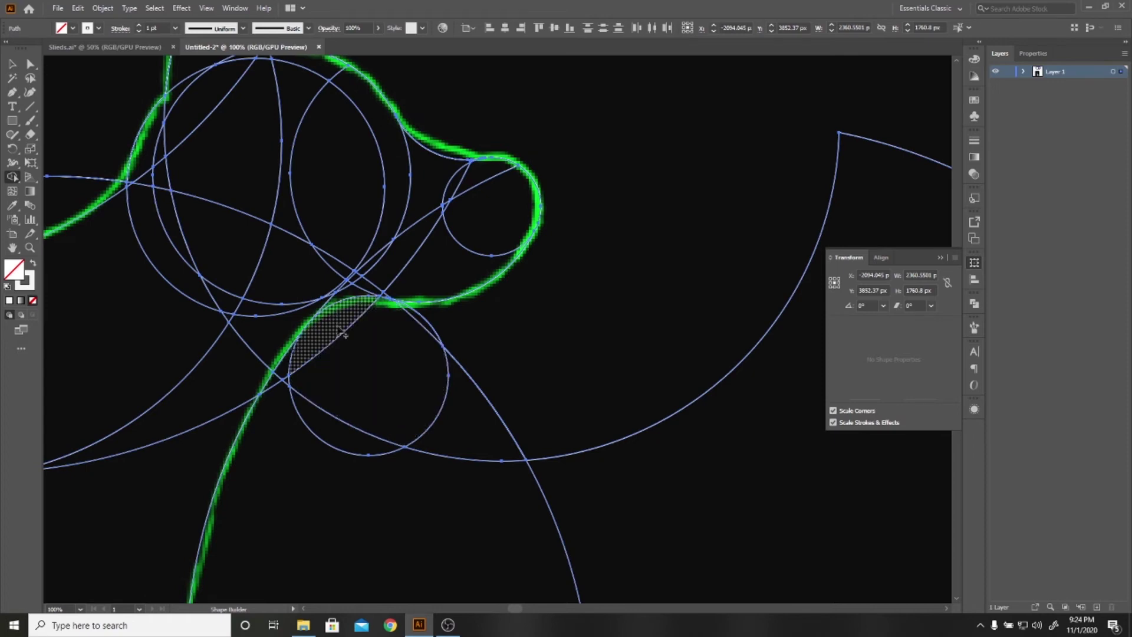
Delete the regions below the head, the lower-right arc, small arc and chest lens
mouse_move(330, 342)
mouse_down()
mouse_move(283, 383)
mouse_move(412, 328)
mouse_up()
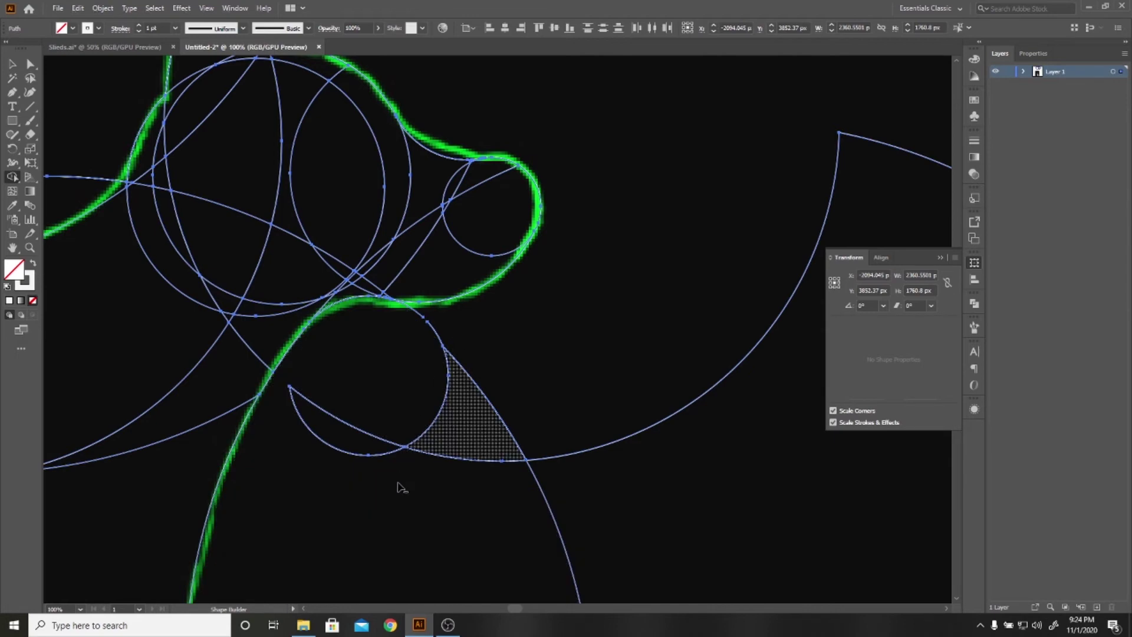
alt+click(424, 358)
alt+click(435, 333)
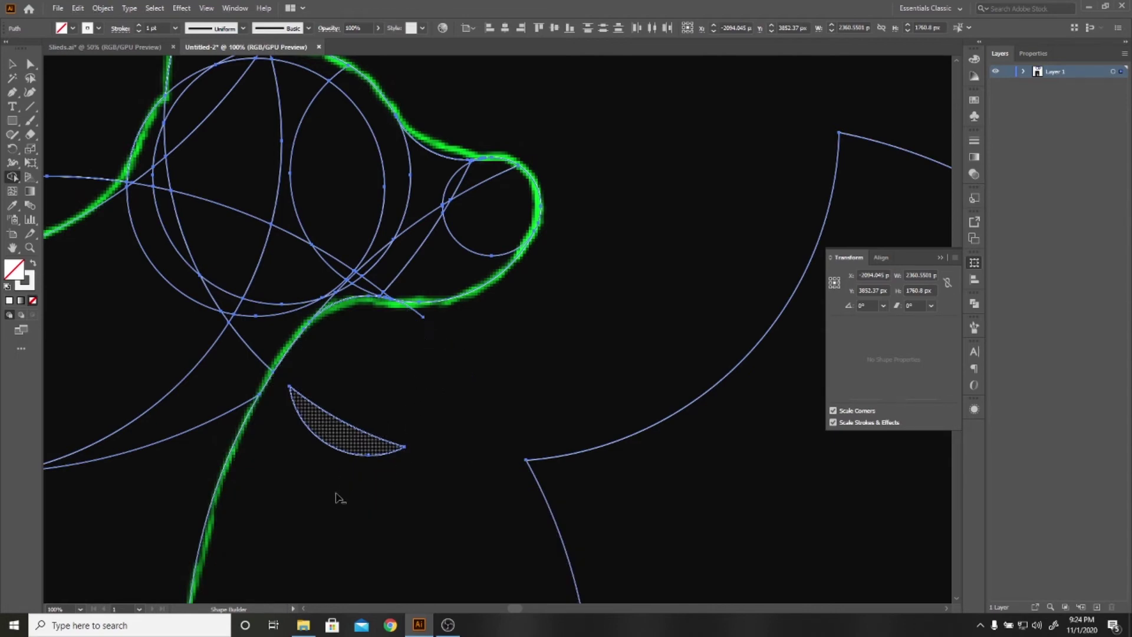
alt+click(377, 427)
Remove the extra arc running across the dog's back
drag(297, 510, 311, 492)
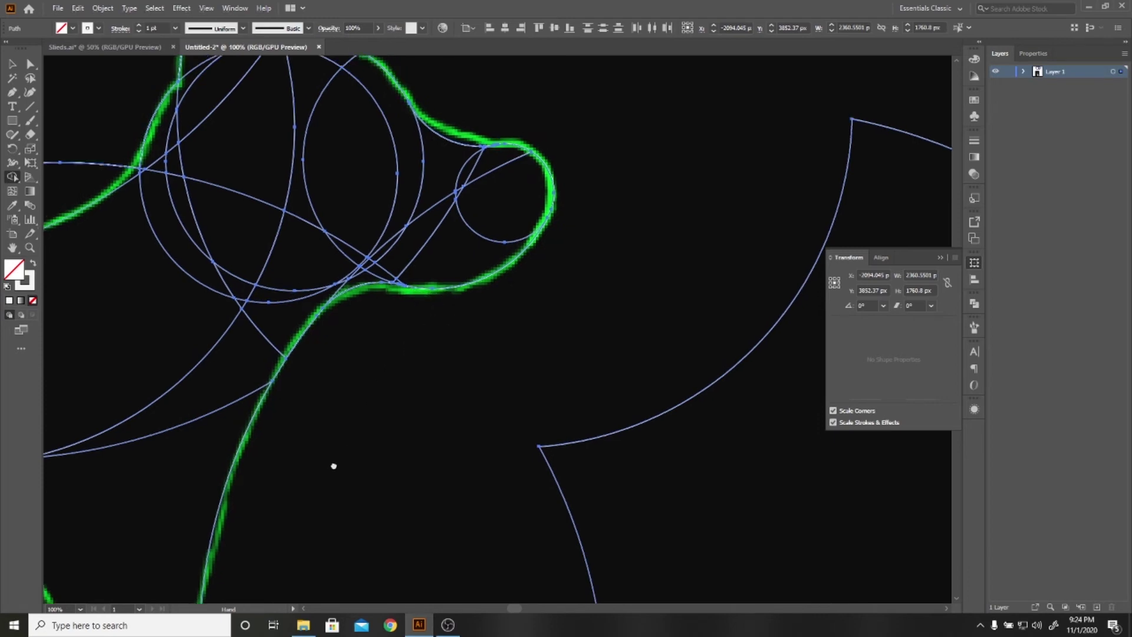
scroll(331, 461, down, 5)
scroll(359, 312, left, 2)
scroll(394, 335, up, 2)
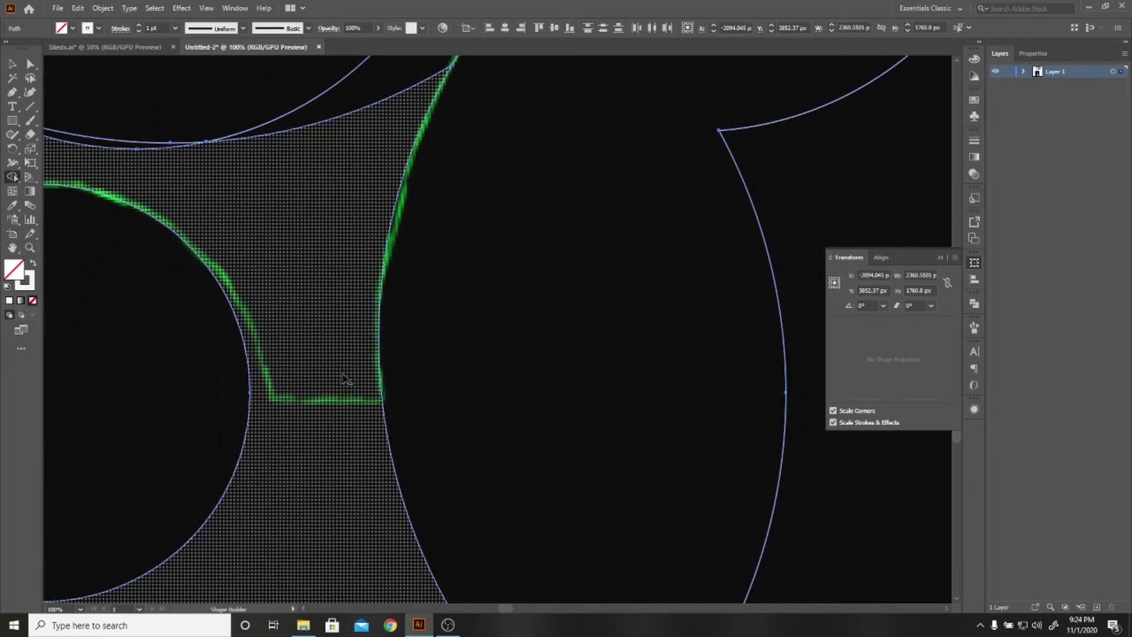
scroll(368, 389, down, 3)
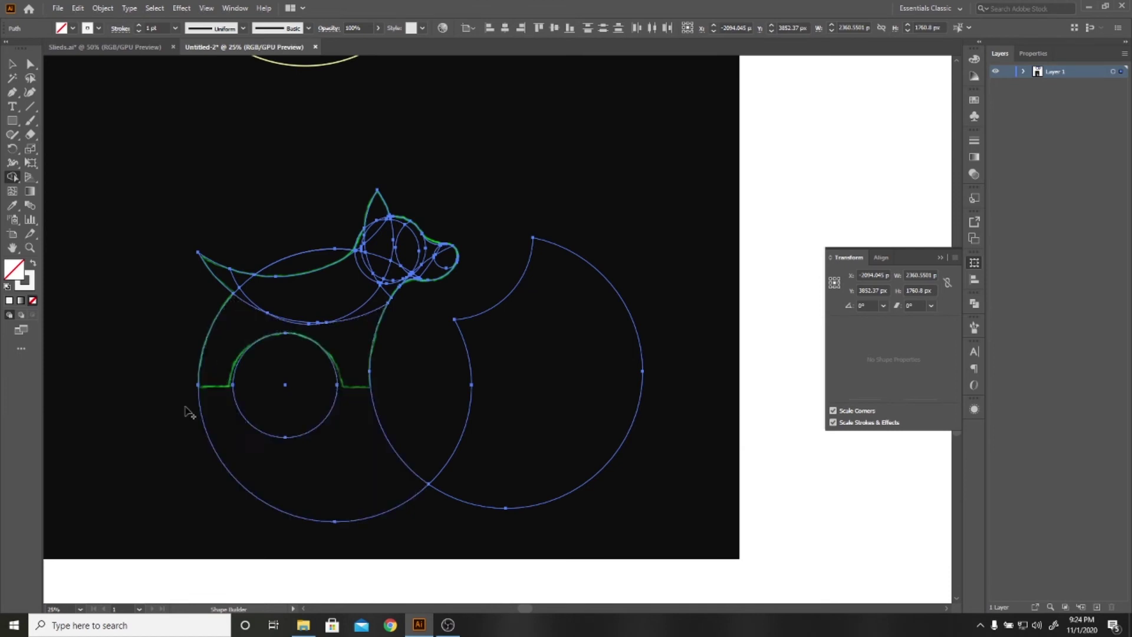
scroll(270, 379, up, 3)
scroll(271, 376, down, 1)
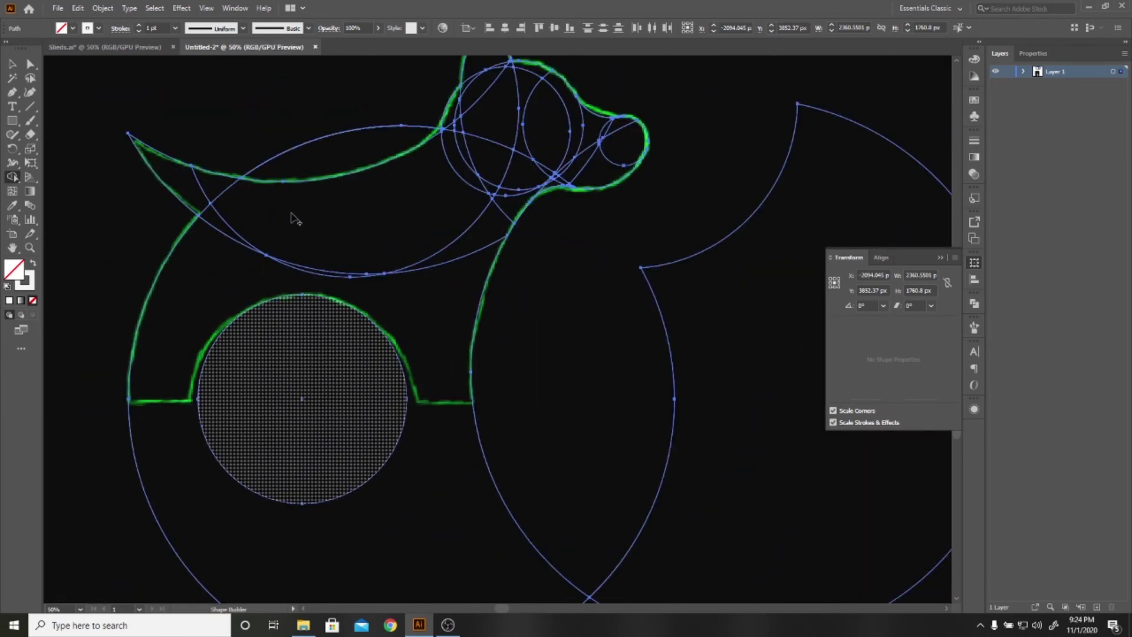
click(327, 164)
click(32, 106)
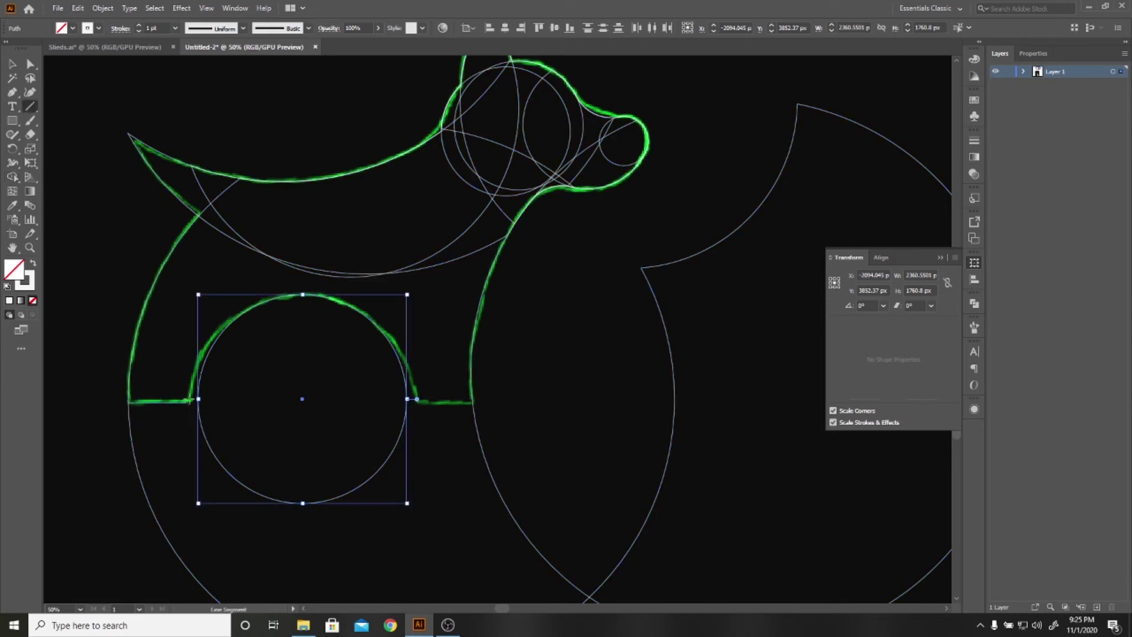
Draw a horizontal baseline under the leg circle, then delete the lower circle and right crescent
drag(188, 401, 507, 421)
key(v)
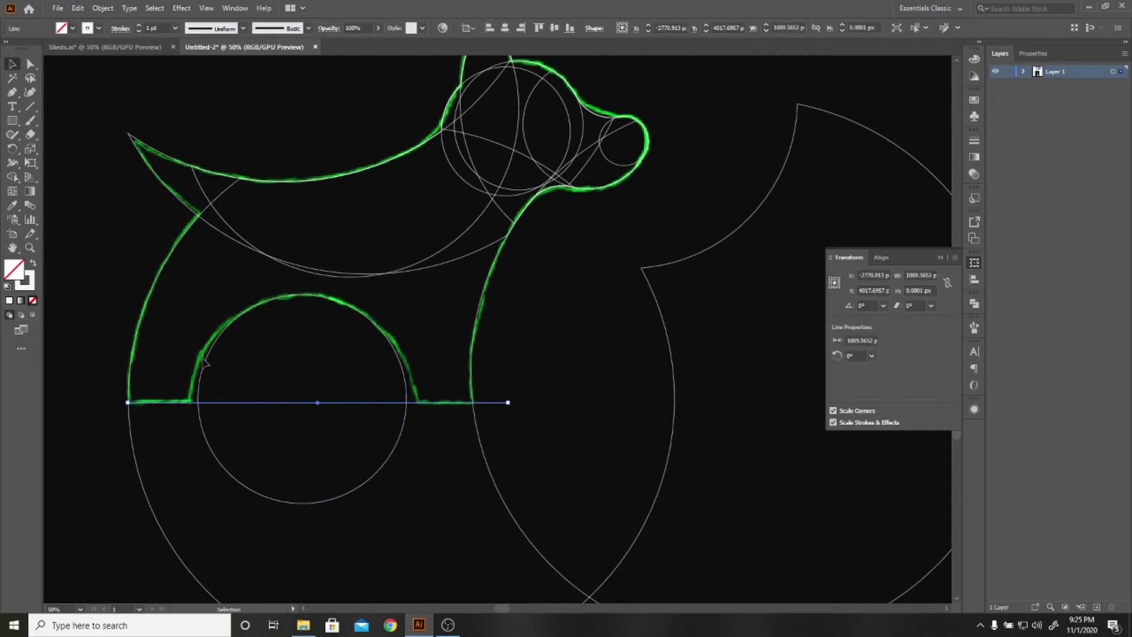
alt+scroll(324, 234, down, 2)
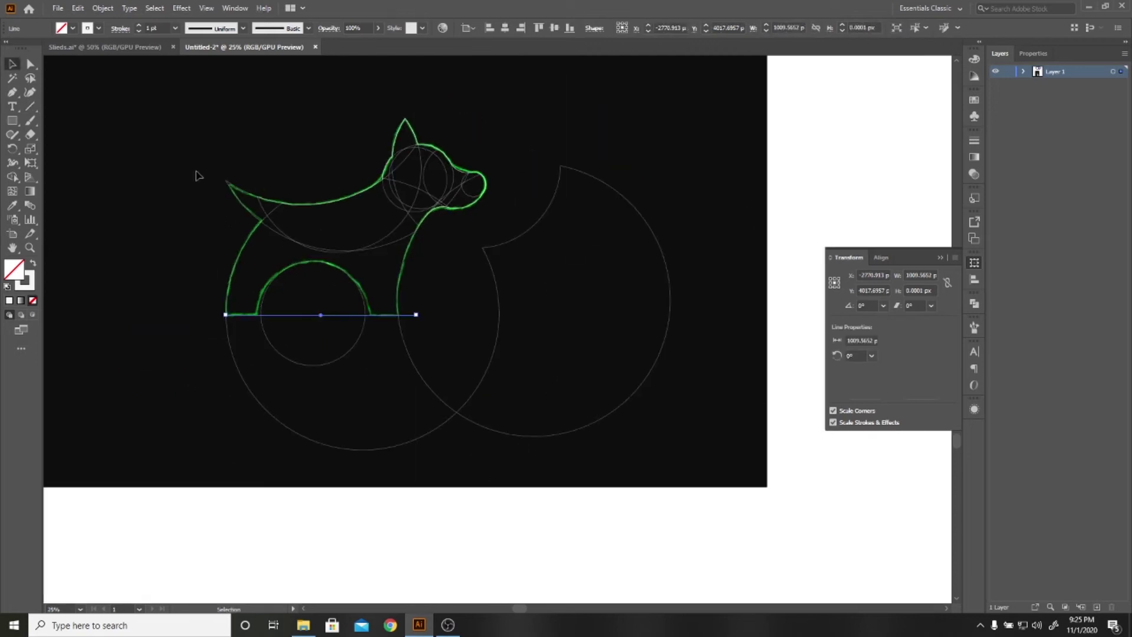
drag(159, 114, 744, 519)
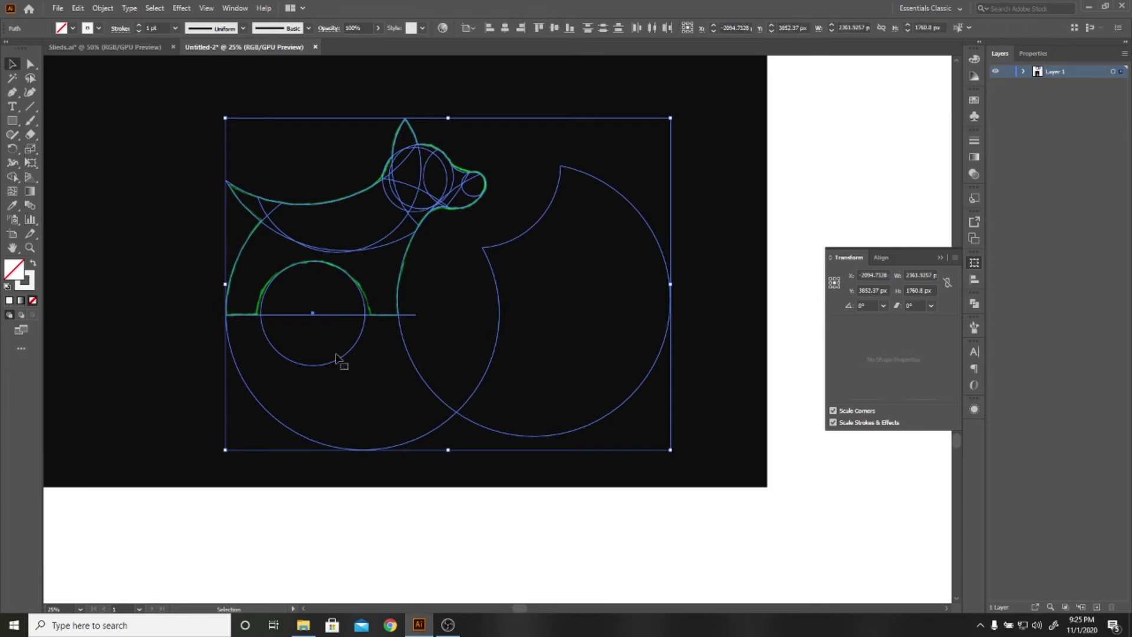
click(12, 177)
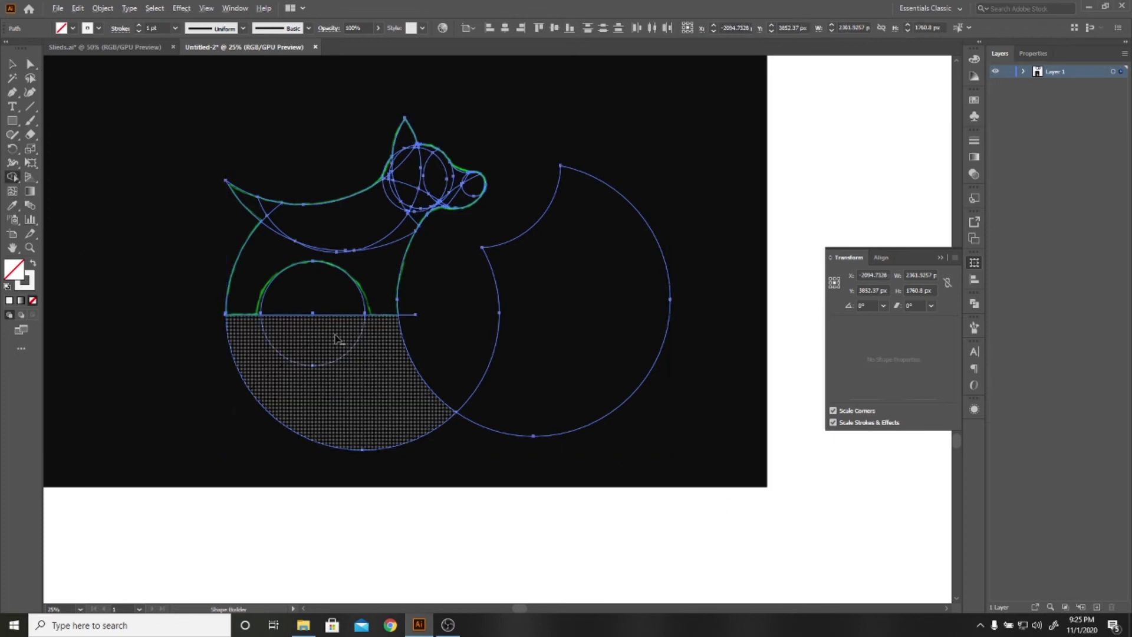
drag(428, 383, 428, 383)
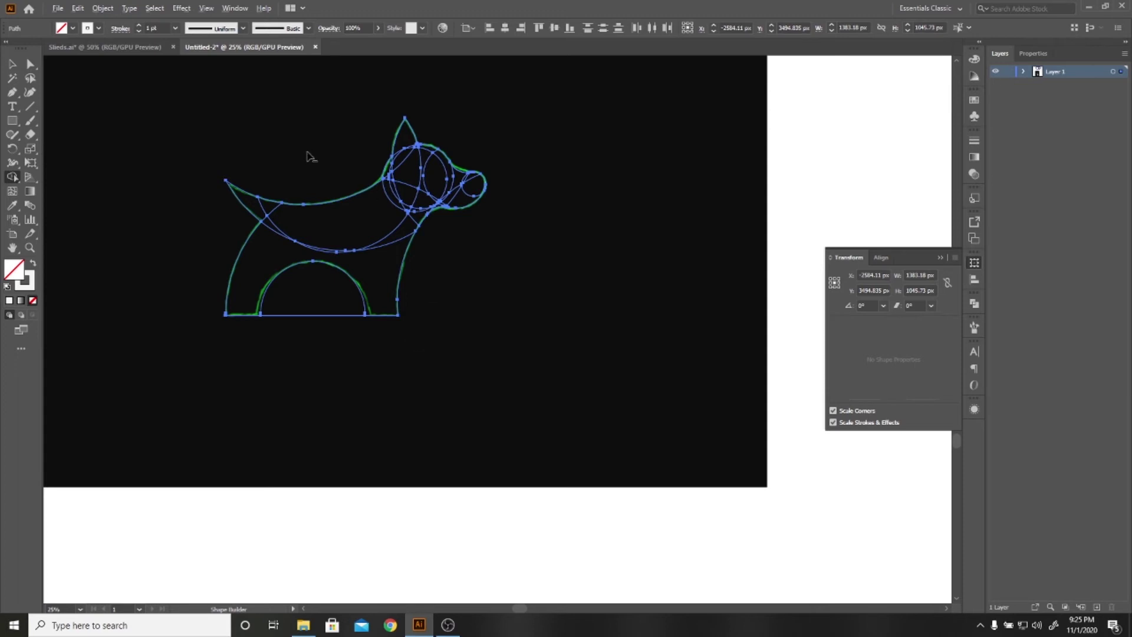
Merge the body, tail, neck, head and ear regions into one dog silhouette
alt+scroll(301, 153, up, 2)
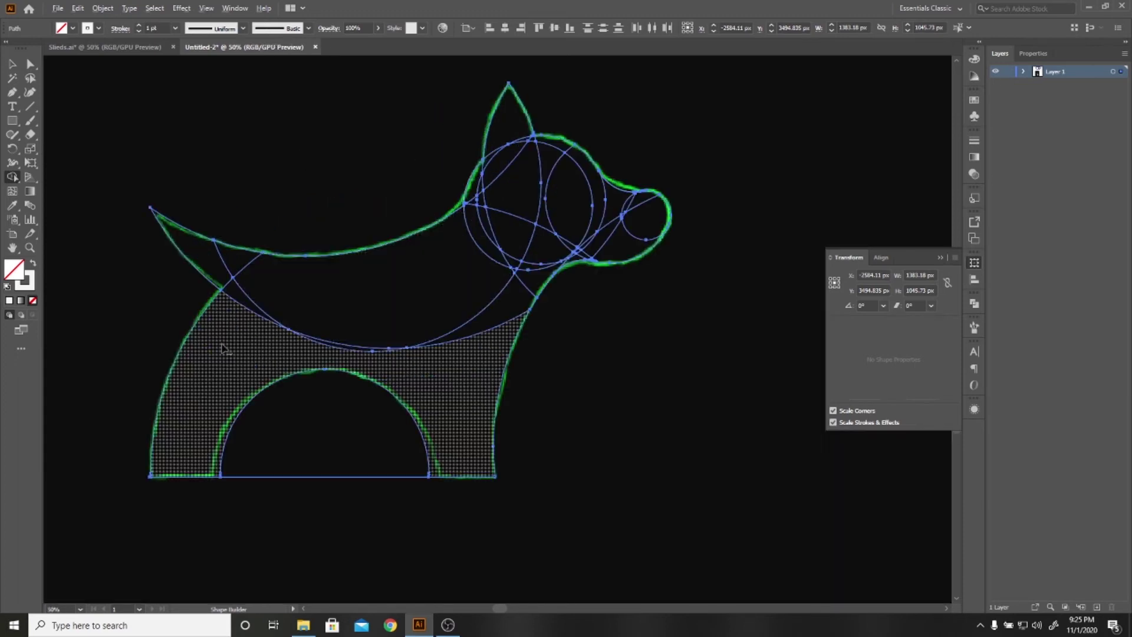
drag(215, 382, 347, 364)
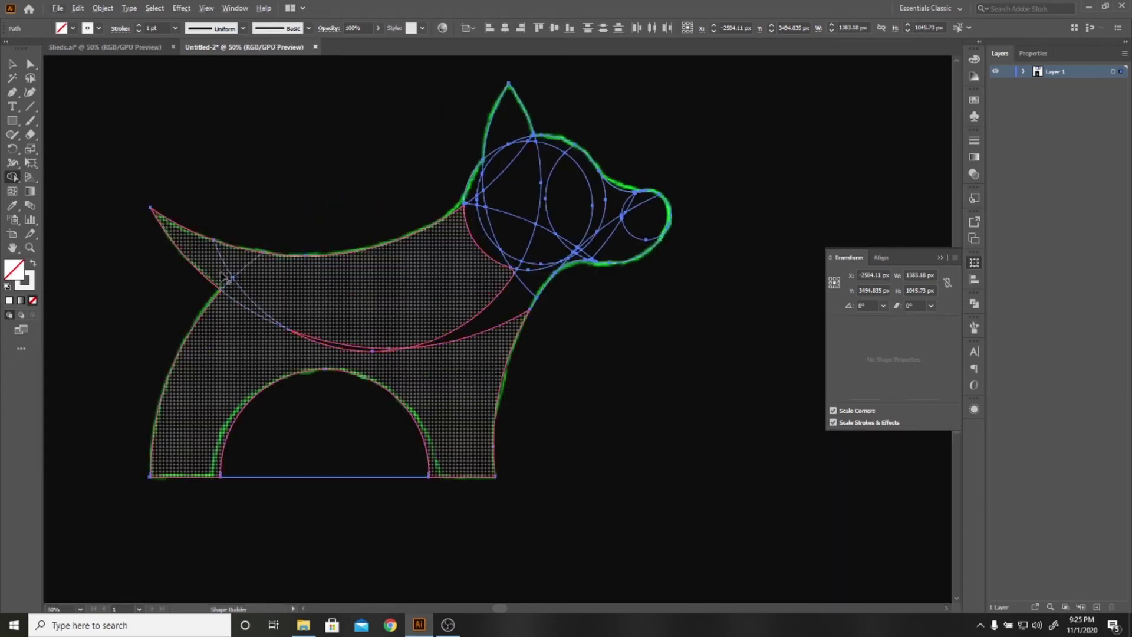
mouse_move(449, 354)
mouse_down()
mouse_move(543, 227)
mouse_move(538, 276)
mouse_up()
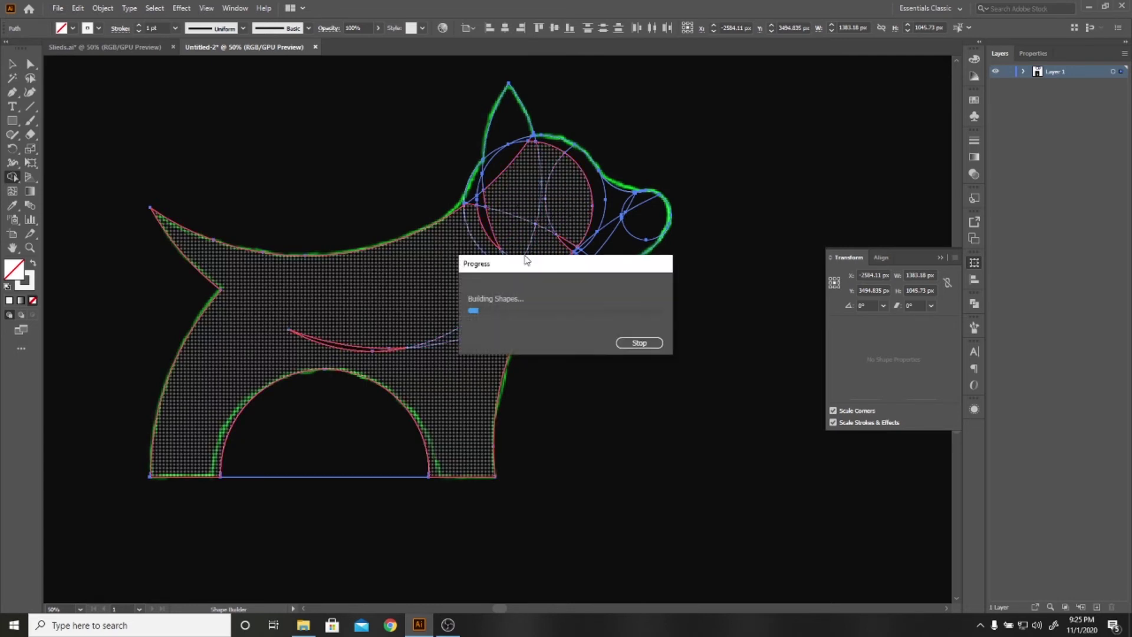
key(ctrl+a)
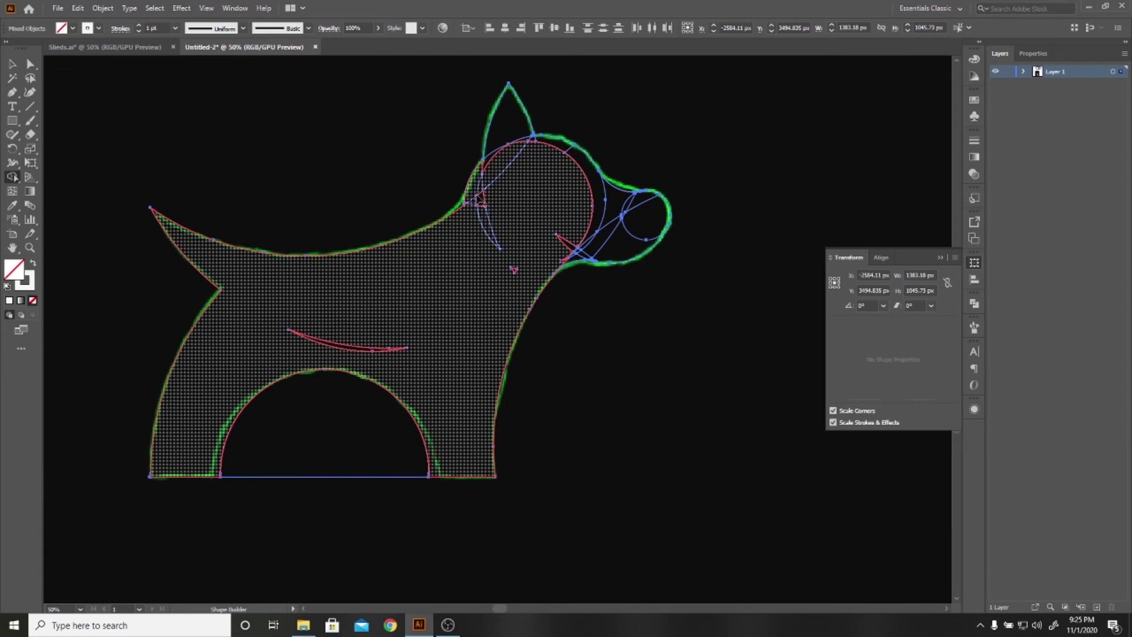
mouse_move(399, 312)
mouse_down()
mouse_move(539, 247)
mouse_move(592, 255)
mouse_move(628, 211)
mouse_up()
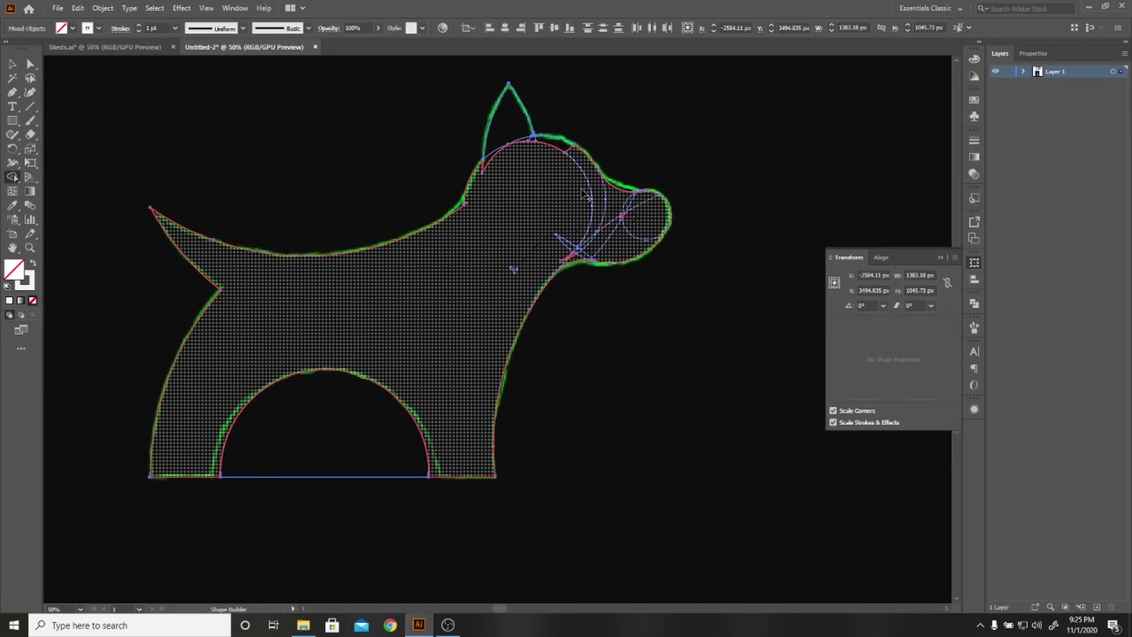
drag(559, 153, 538, 168)
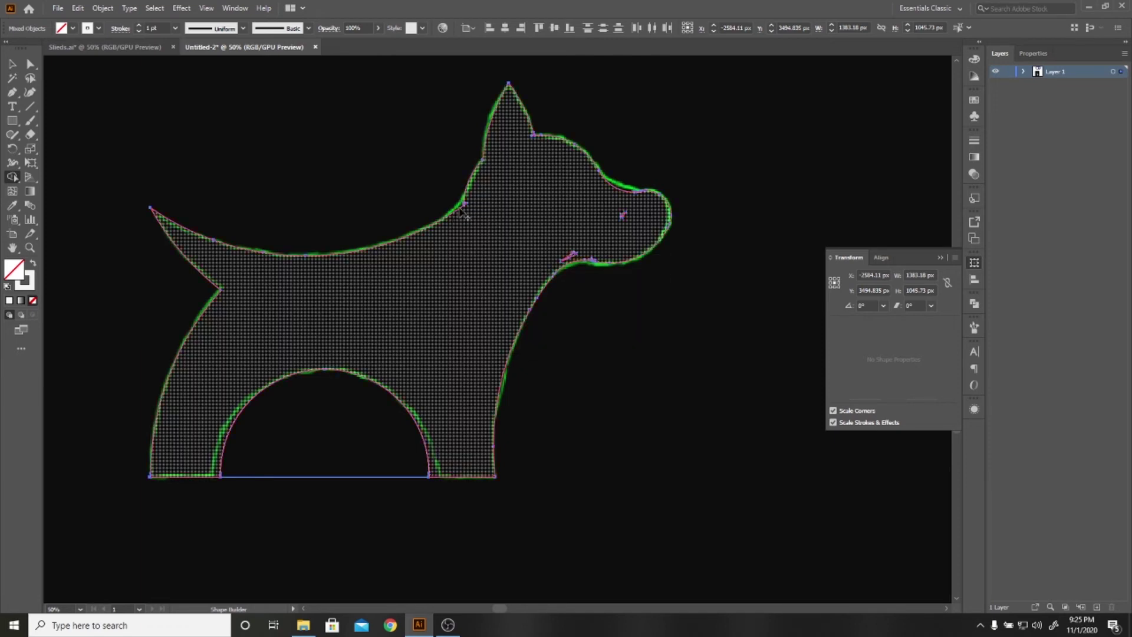
click(570, 220)
Merge the small neck regions and slivers into the dog shape and remove the triangular bump
click(609, 235)
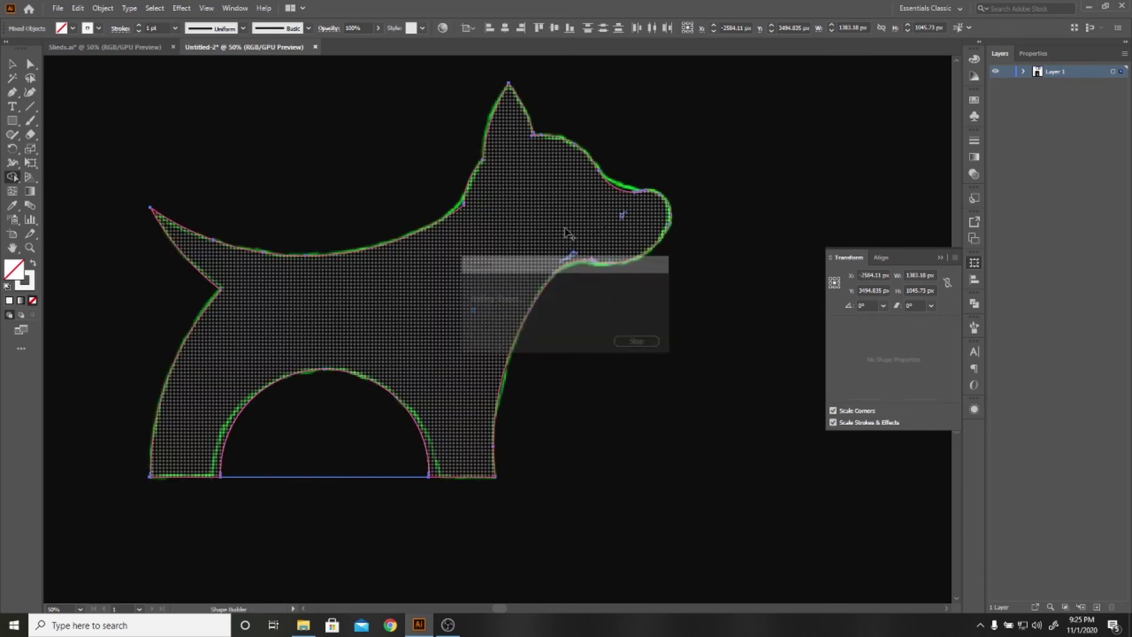
scroll(421, 188, up, 3)
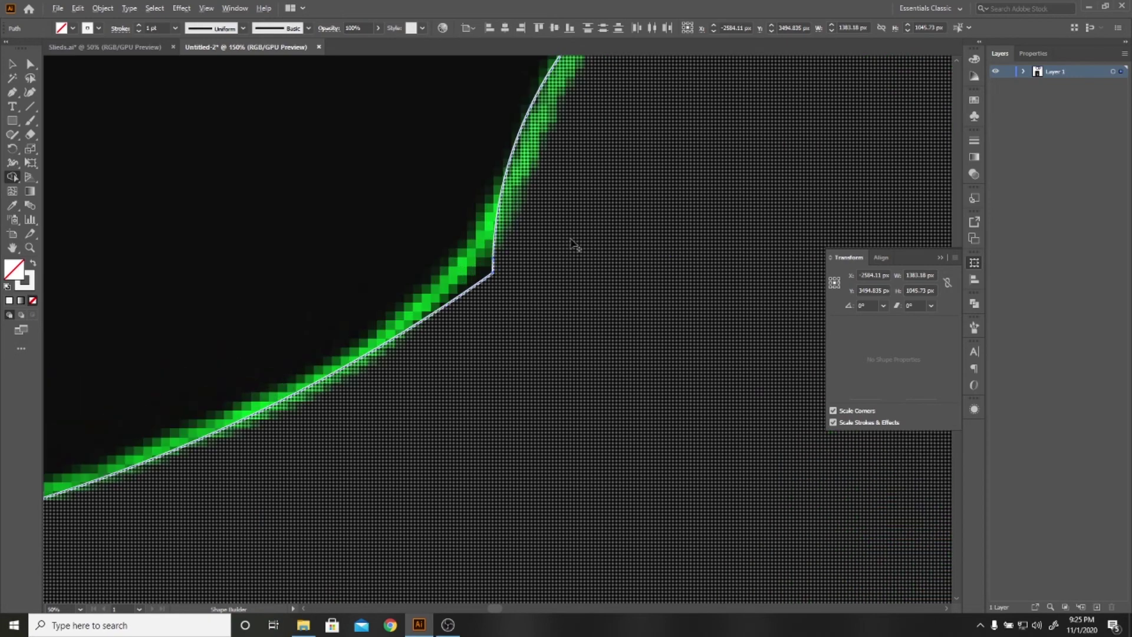
scroll(336, 201, up, 2)
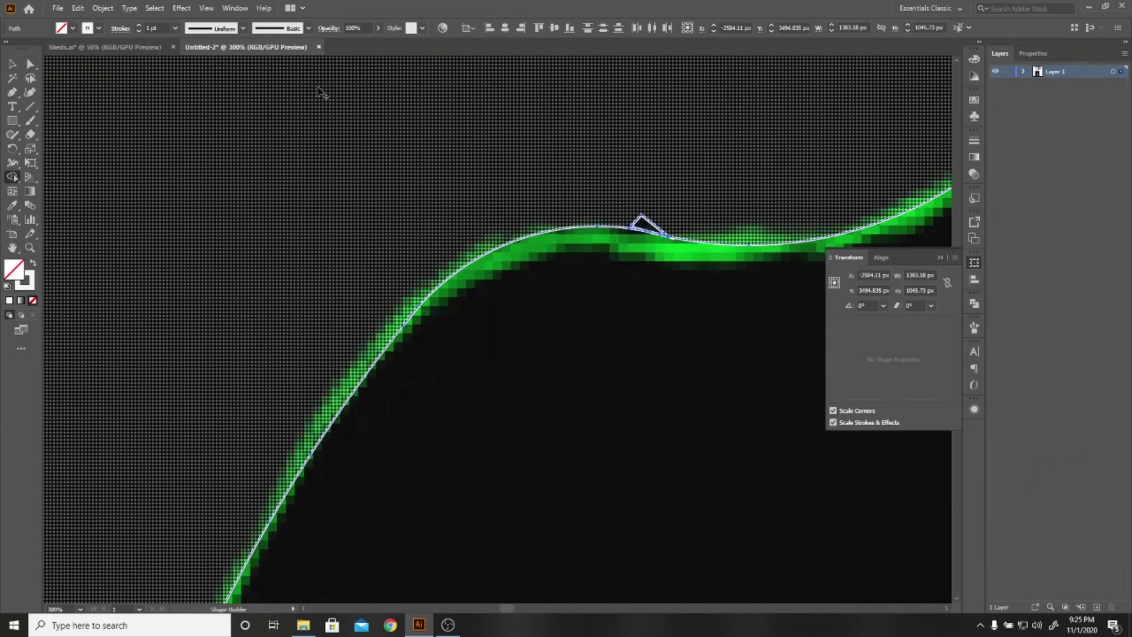
click(647, 227)
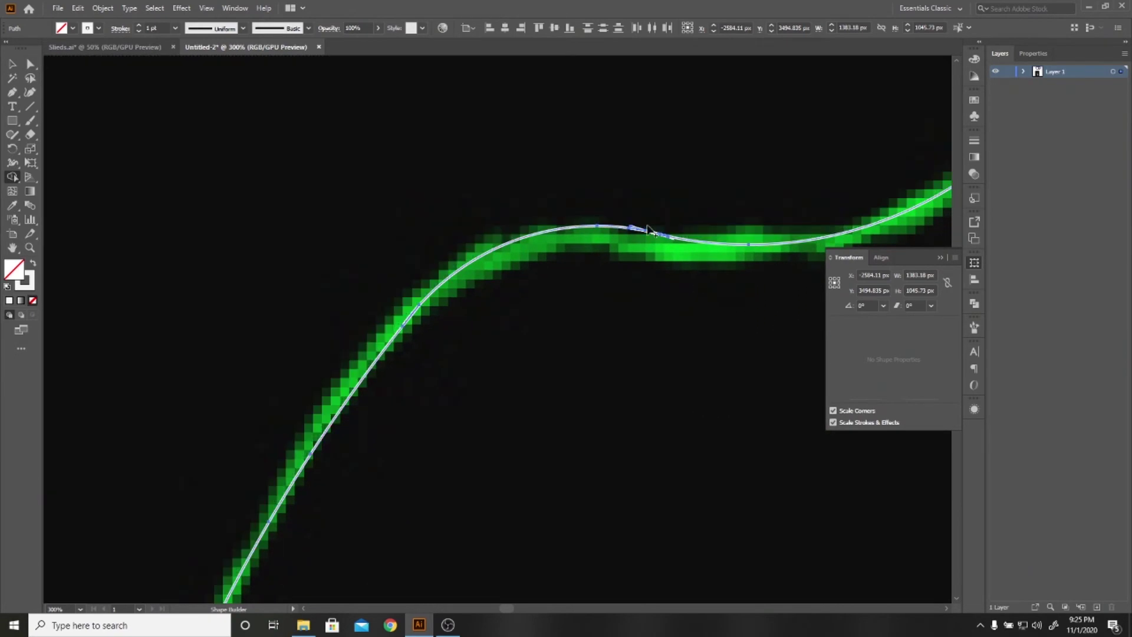
scroll(647, 228, up, 1)
scroll(648, 227, up, 2)
scroll(647, 228, up, 1)
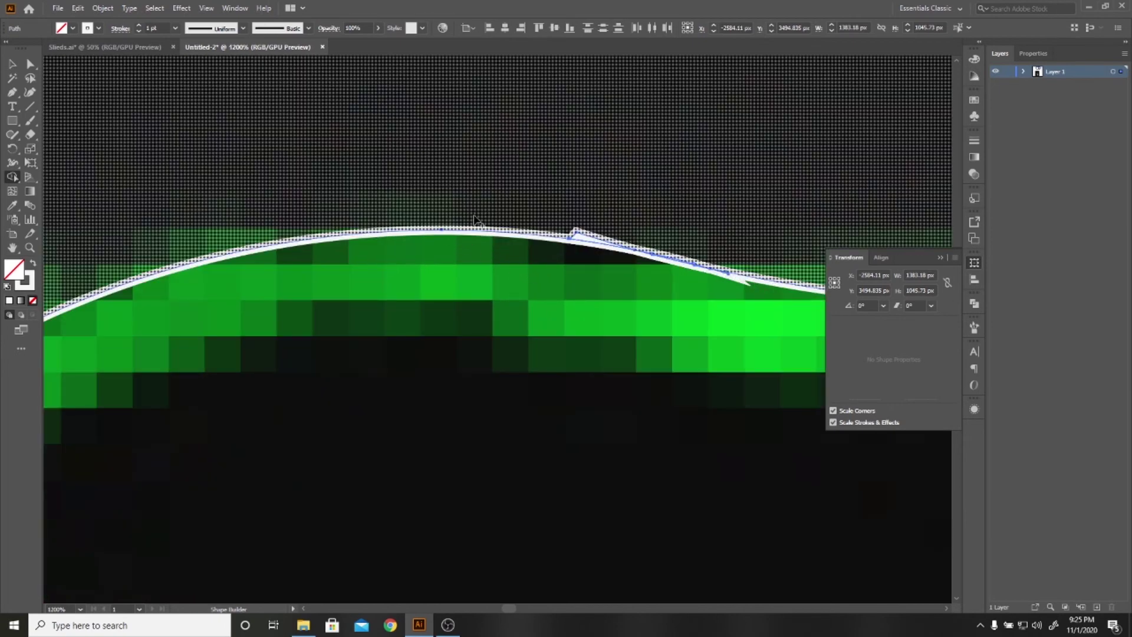
click(585, 237)
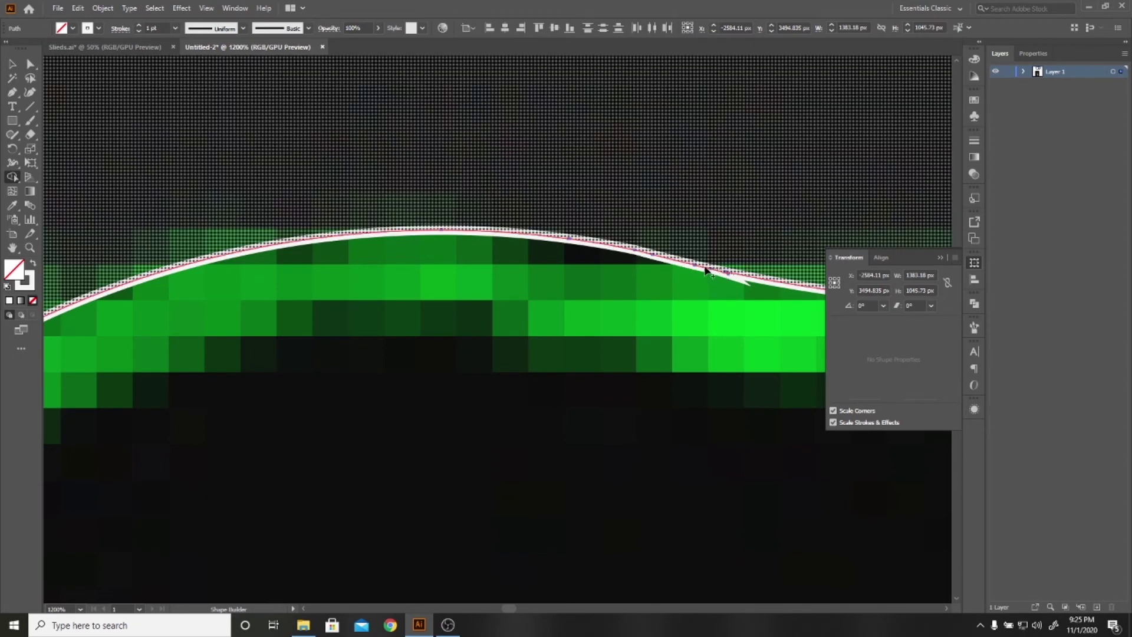
click(646, 255)
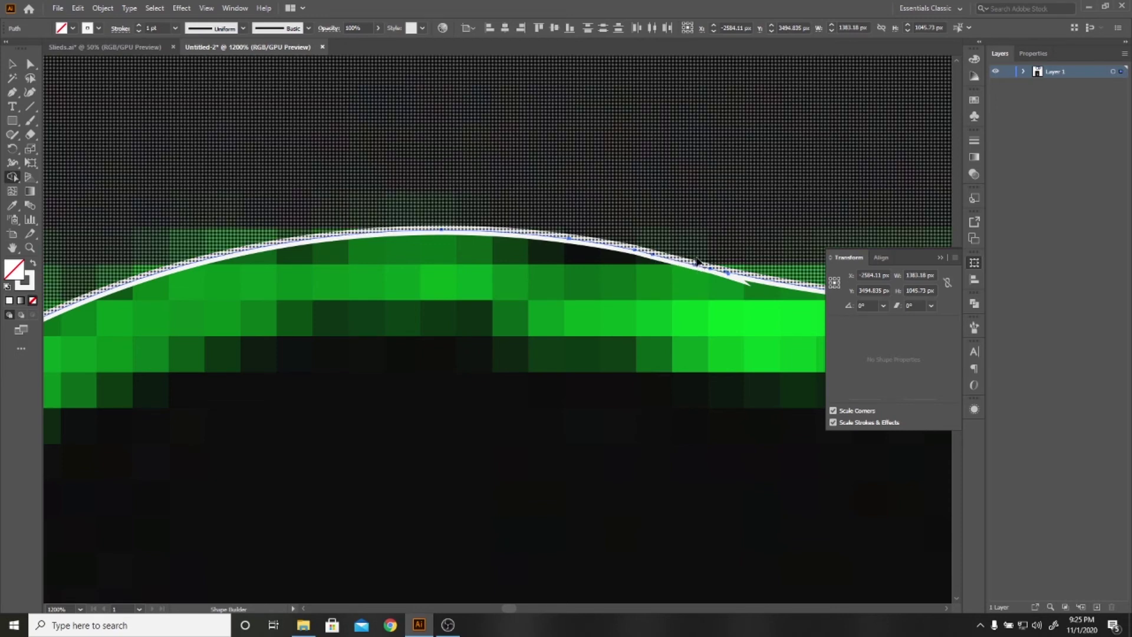
Delete the stray anchor points on the curve and dismiss the anchor point warning
key(a)
click(729, 275)
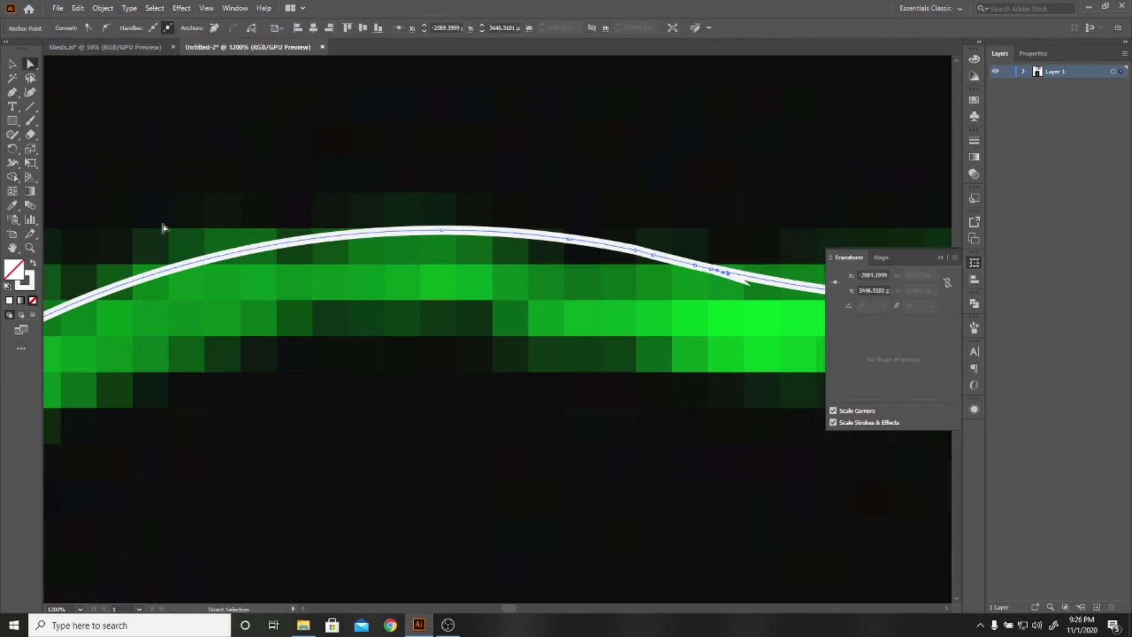
click(13, 93)
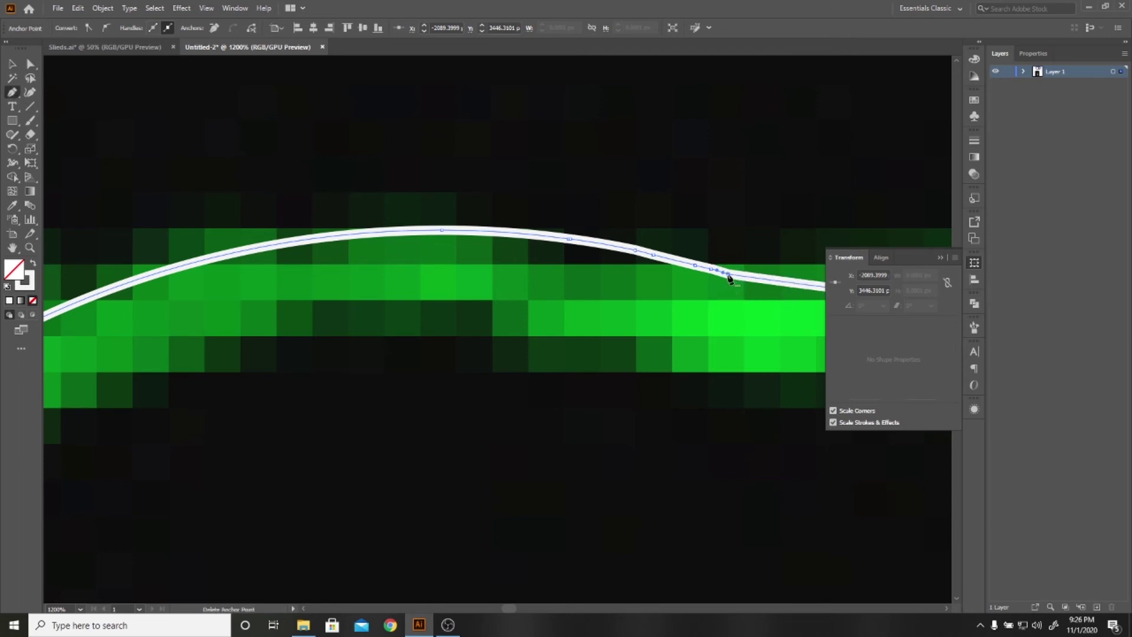
click(727, 274)
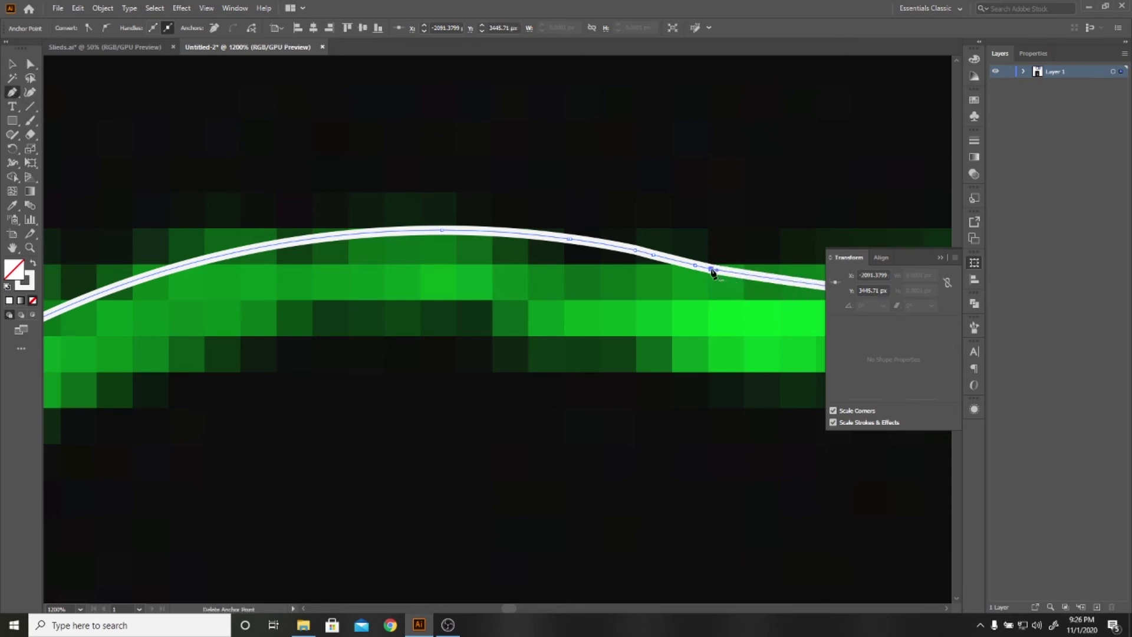
click(711, 269)
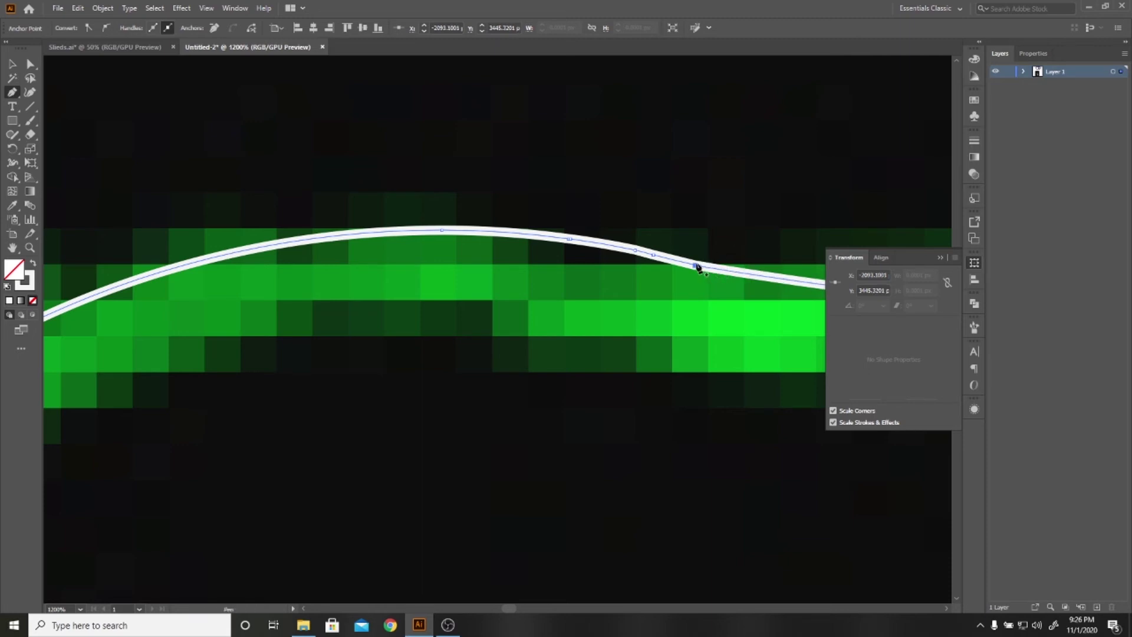
click(710, 269)
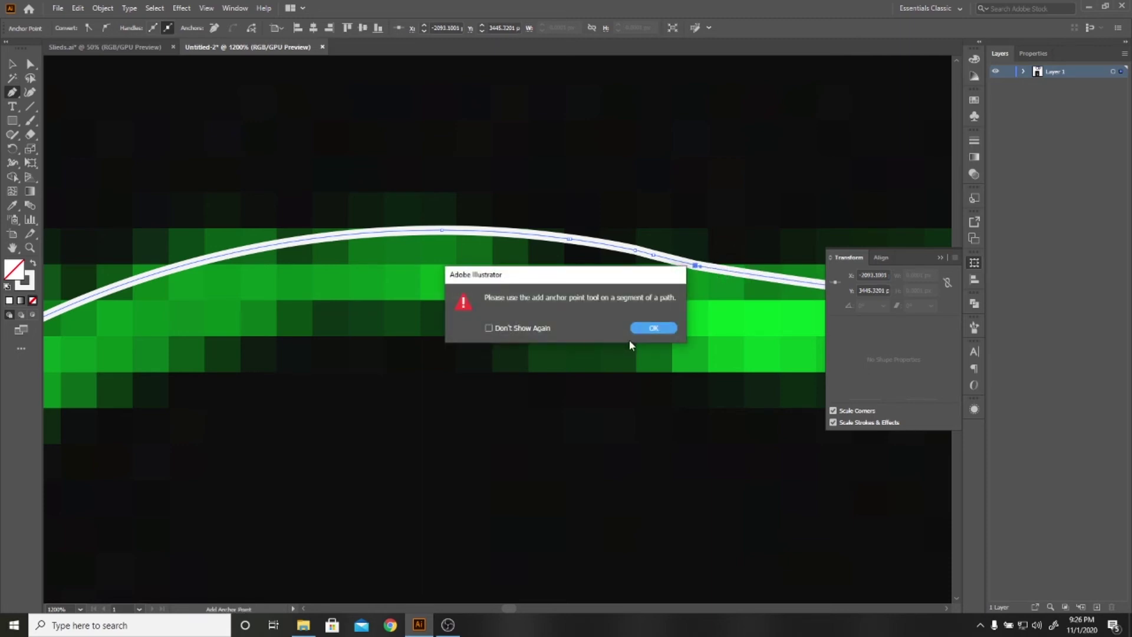
click(651, 327)
Select the dog outline paths and remove the leftover baseline under the leg arch
key(ctrl+1)
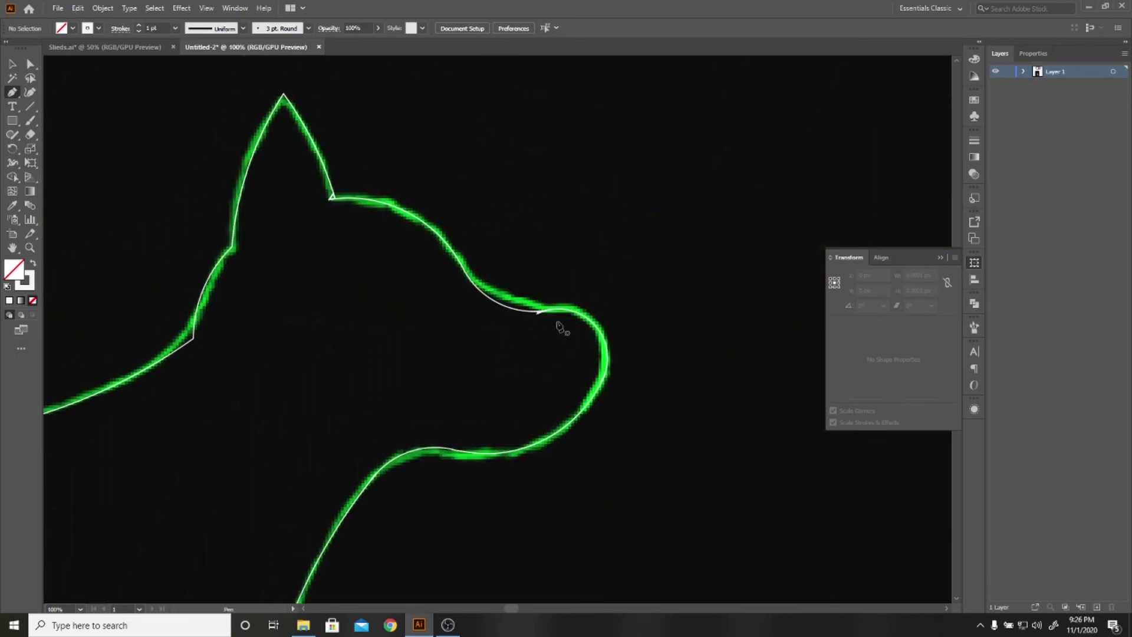
scroll(560, 299, down, 1)
key(b)
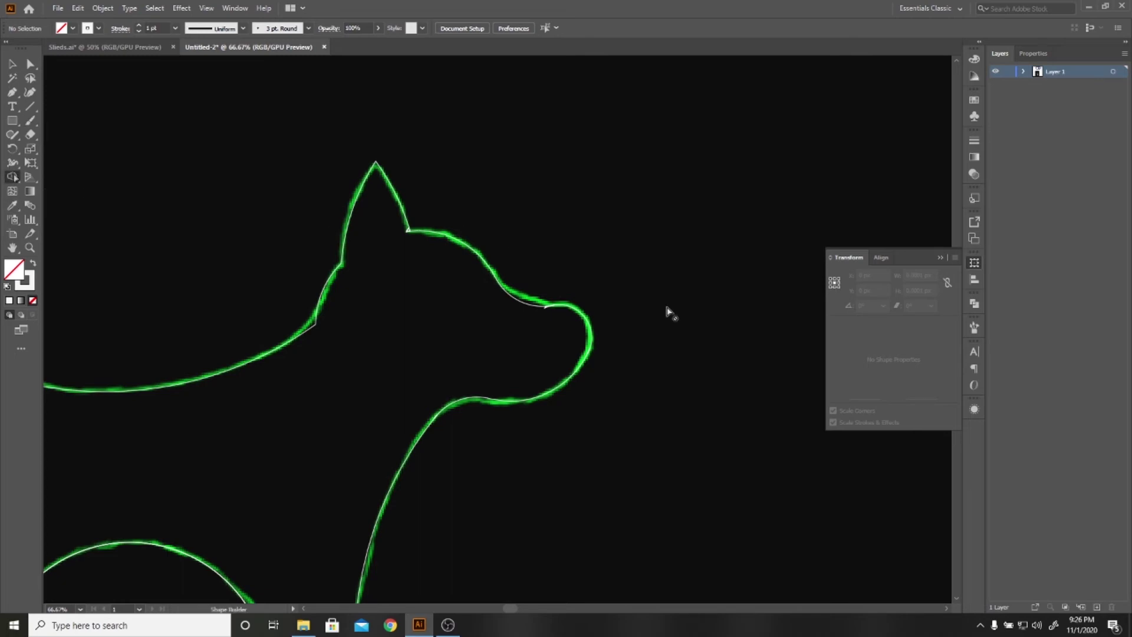
scroll(666, 311, down, 1)
key(a)
drag(717, 217, 332, 553)
click(13, 177)
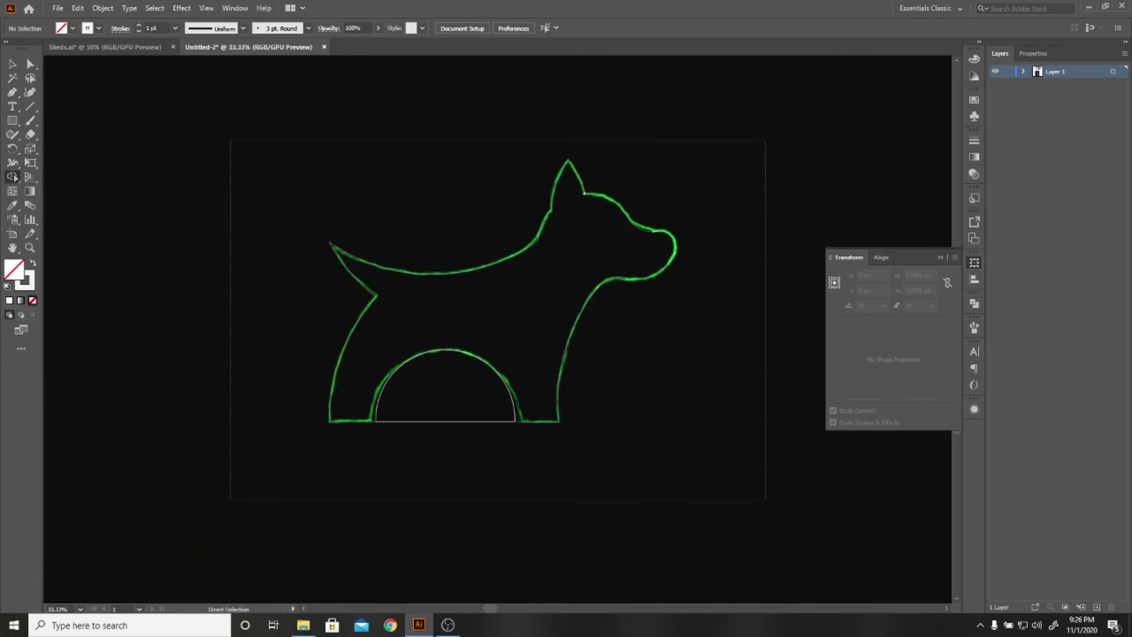
key(ctrl+a)
scroll(336, 413, up, 2)
scroll(448, 472, up, 2)
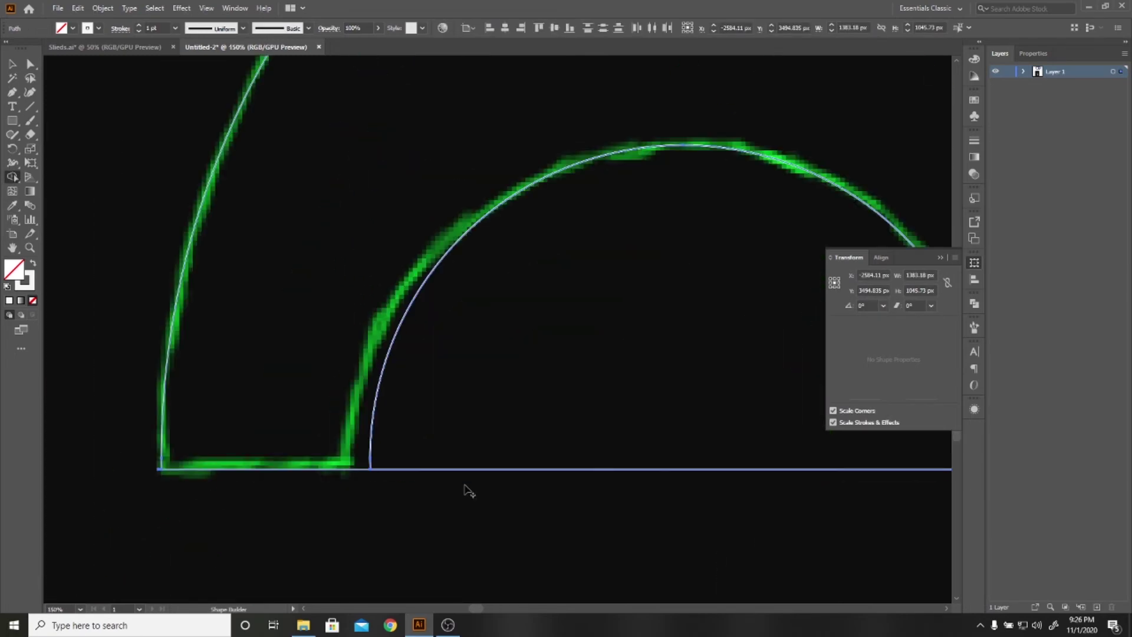
alt+click(652, 431)
Merge the thin sliver along the neck curve into the dog shape
scroll(622, 524, down, 3)
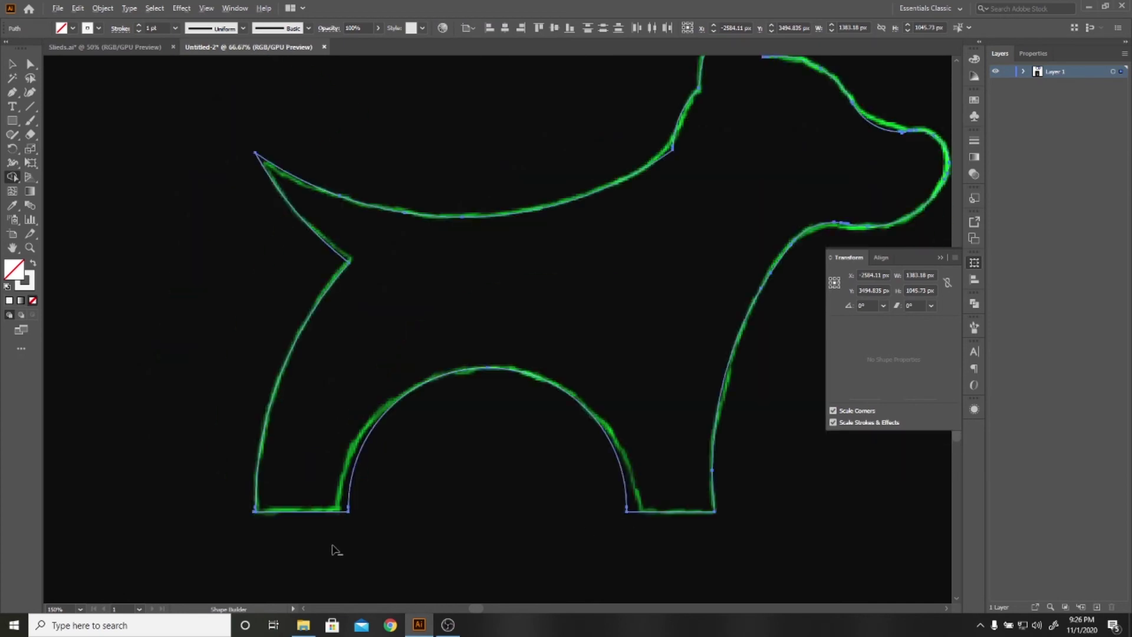
scroll(466, 398, up, 2)
scroll(466, 398, up, 5)
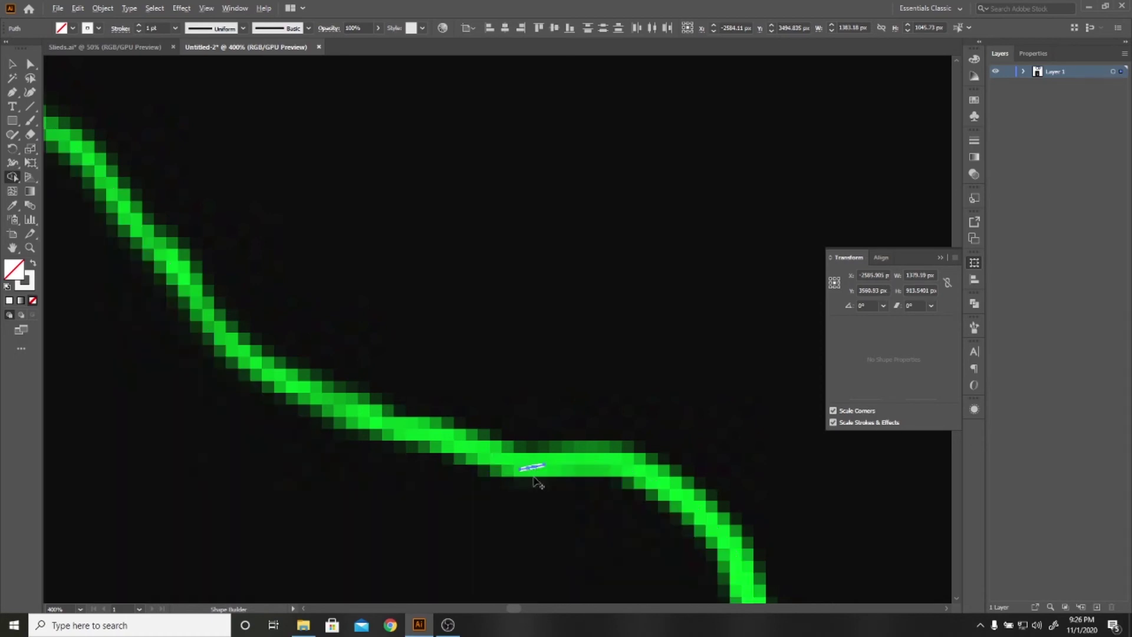
drag(487, 479, 543, 478)
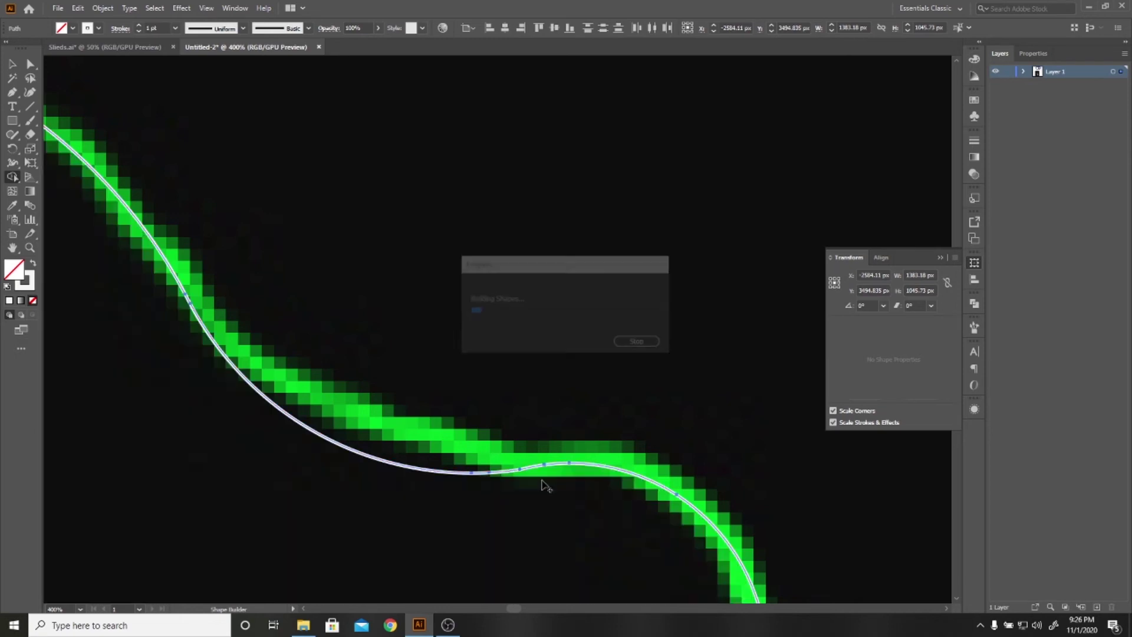
Pan and zoom in on the sharp neck corner beside the green trace
scroll(532, 489, down, 2)
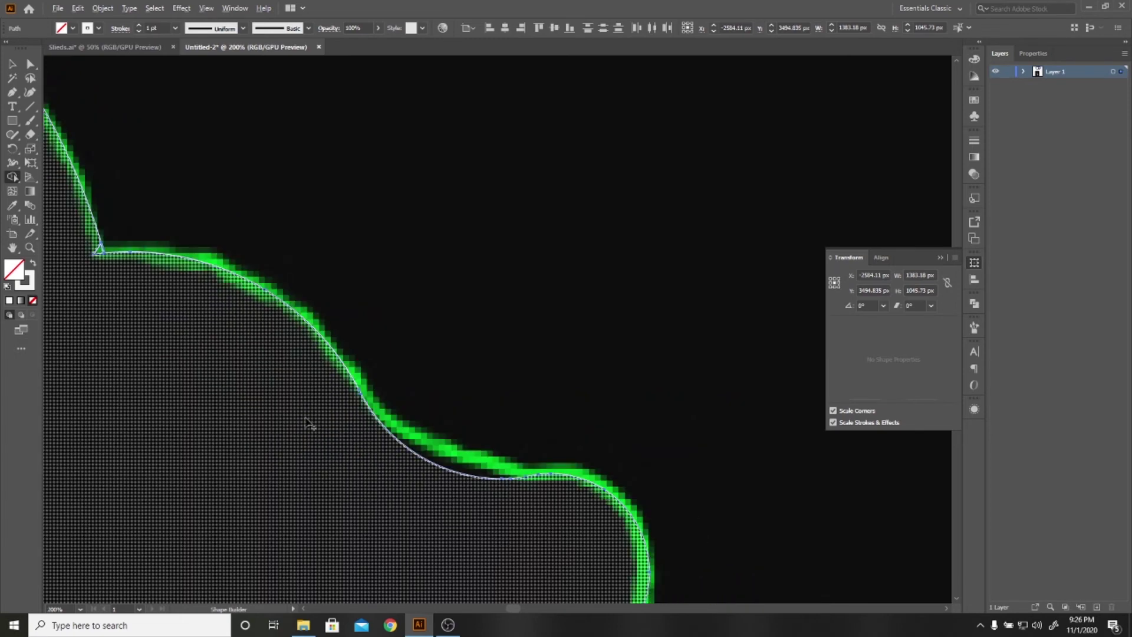
scroll(69, 228, up, 2)
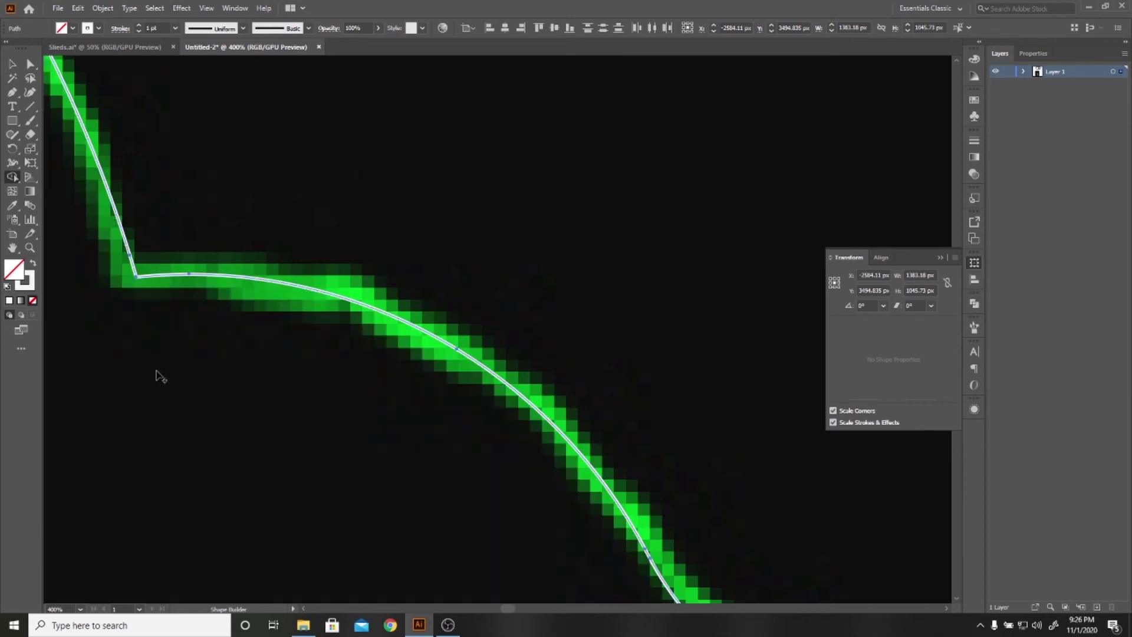
scroll(454, 291, down, 1)
scroll(498, 288, down, 2)
mouse_move(292, 513)
mouse_down()
mouse_move(392, 243)
mouse_move(366, 356)
mouse_move(771, 286)
mouse_move(348, 516)
mouse_up()
mouse_move(365, 428)
mouse_down()
mouse_move(488, 482)
mouse_move(227, 497)
mouse_move(306, 440)
mouse_move(458, 264)
mouse_up()
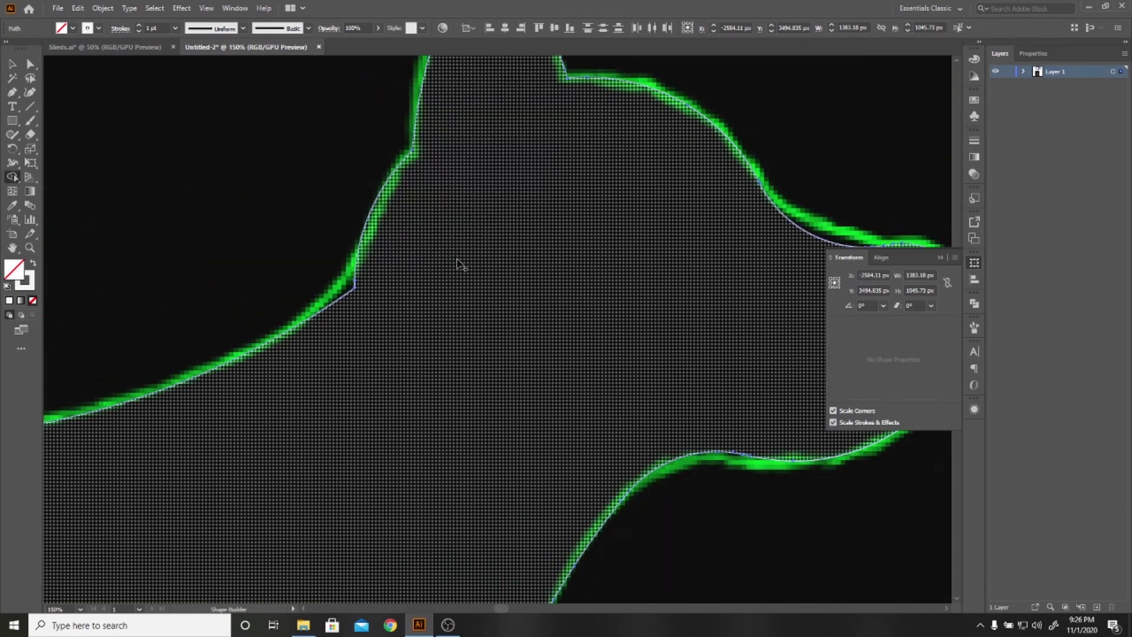
scroll(335, 316, up, 2)
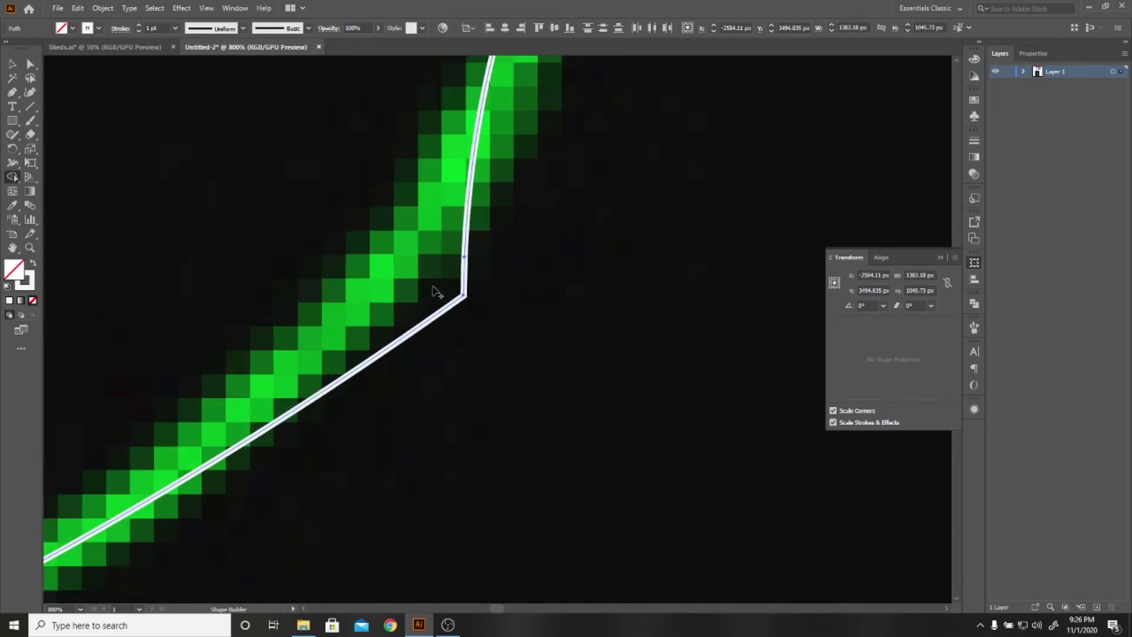
Add Curvature points near the neck corner, undoing the stray upper-curve point and deletion
click(29, 92)
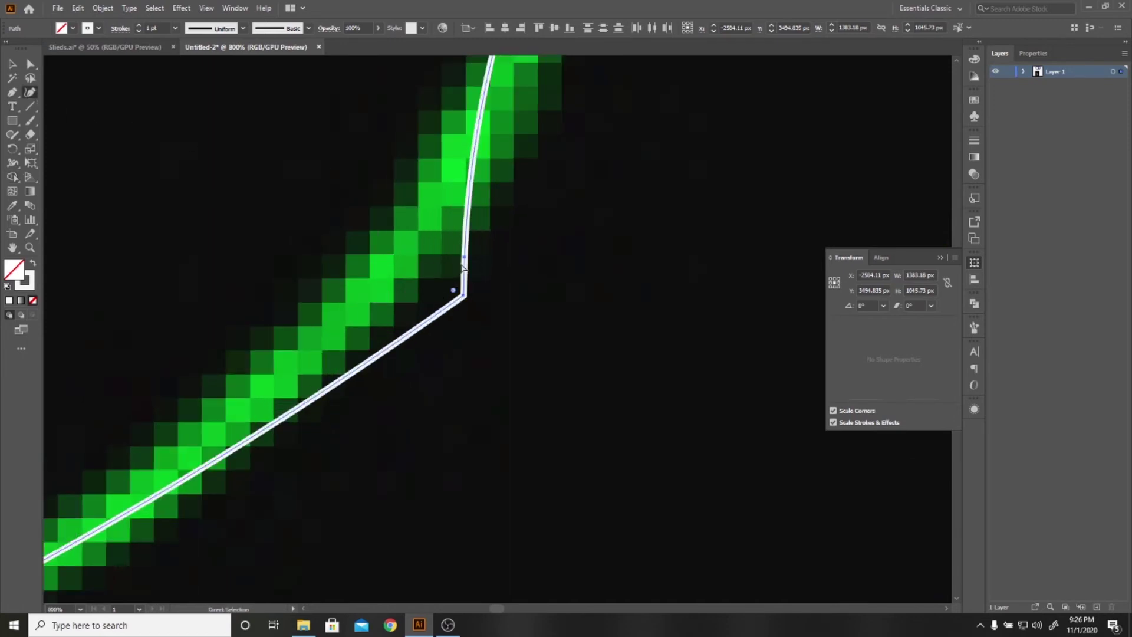
click(466, 264)
click(465, 265)
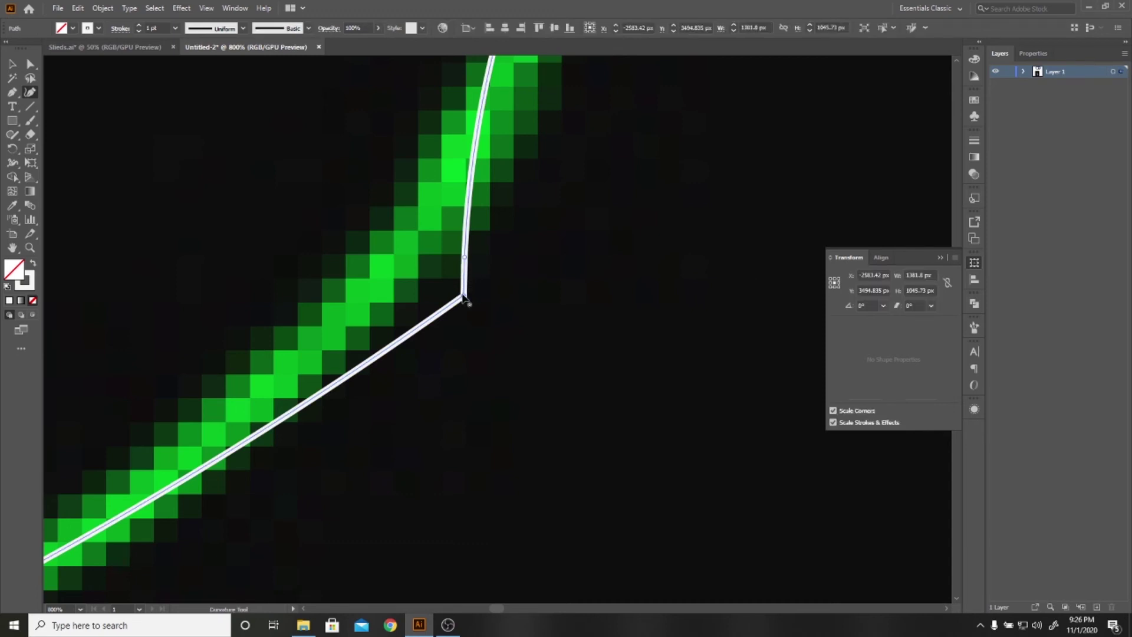
ctrl+click(472, 183)
click(471, 179)
key(ctrl+z)
click(12, 92)
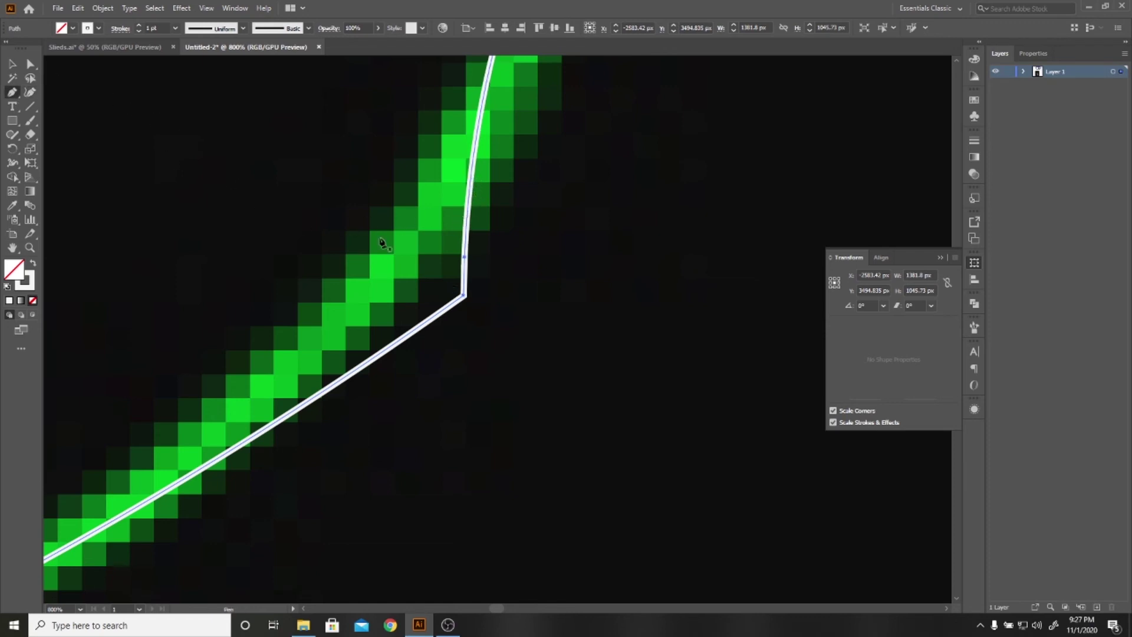
click(464, 258)
key(ctrl+z)
click(29, 92)
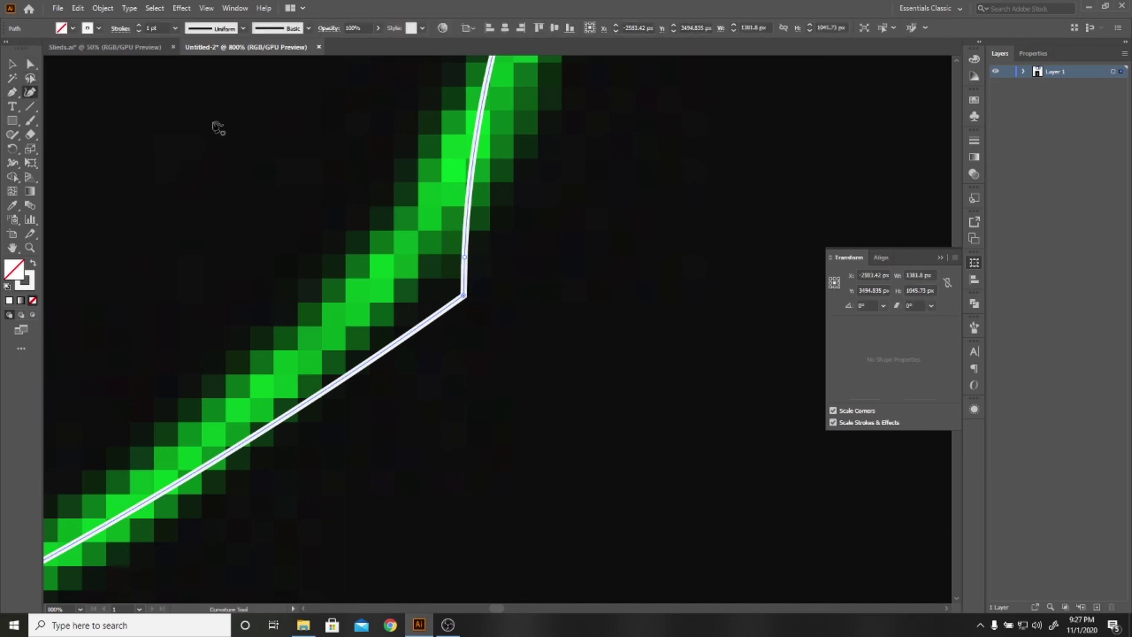
Add a higher neck point and bow the curve toward the green trace, lowering the kink
click(480, 115)
scroll(352, 277, down, 1)
scroll(354, 472, up, 3)
scroll(354, 481, up, 2)
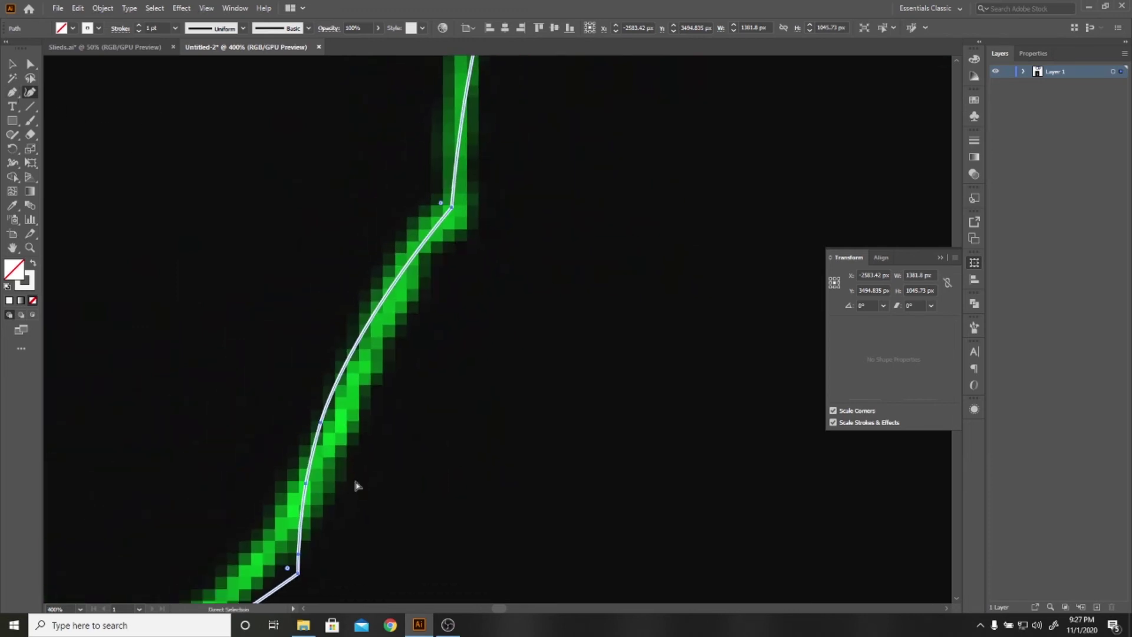
key(ctrl)
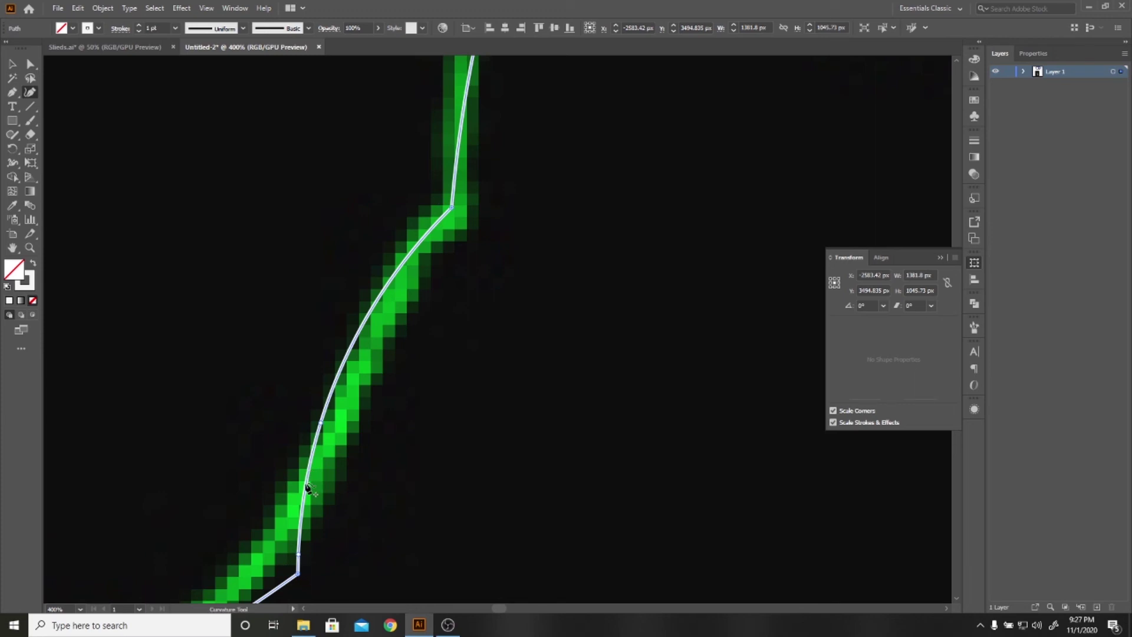
click(307, 487)
click(308, 489)
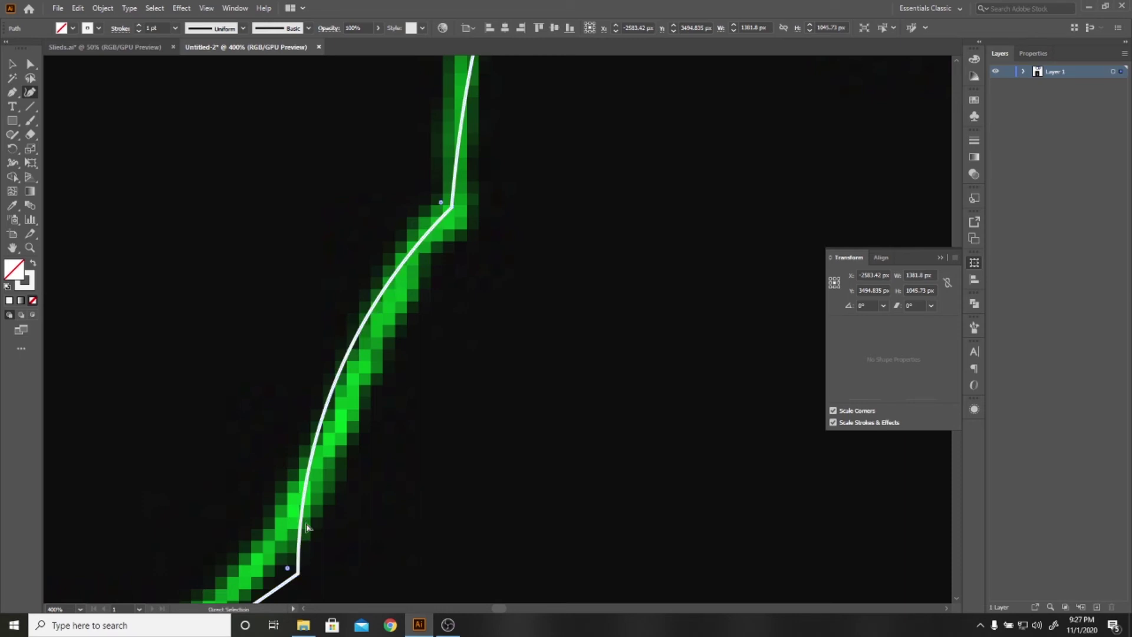
drag(300, 516, 290, 567)
Inspect the lower kink and neck corner anchors with Direct Selection
key(ctrl)
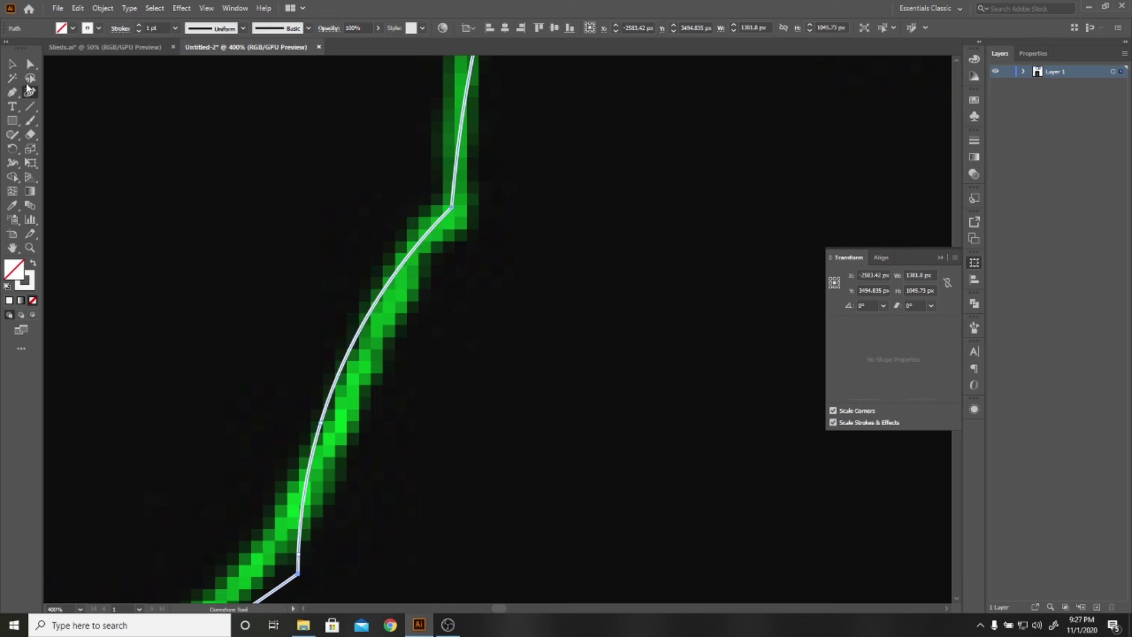
click(30, 64)
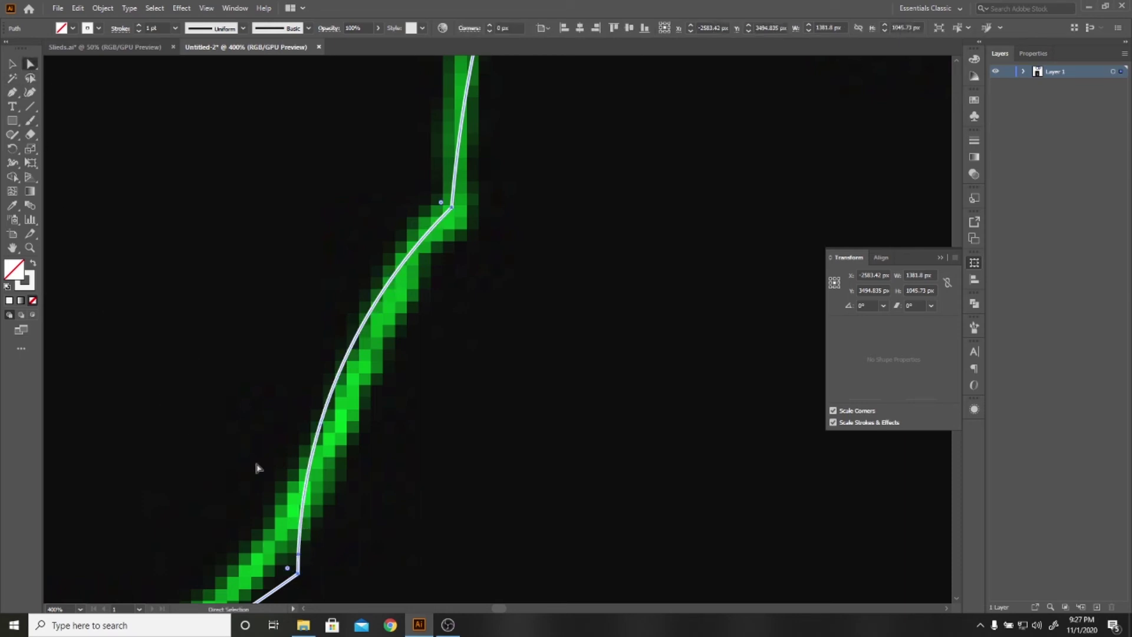
click(298, 573)
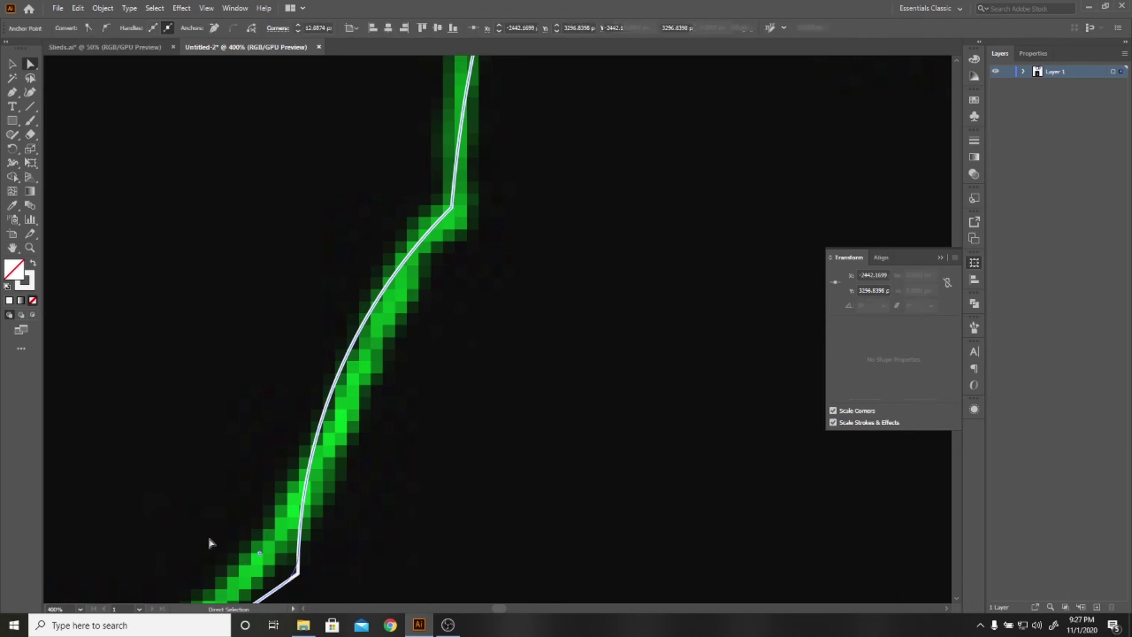
click(209, 542)
scroll(573, 324, down, 3)
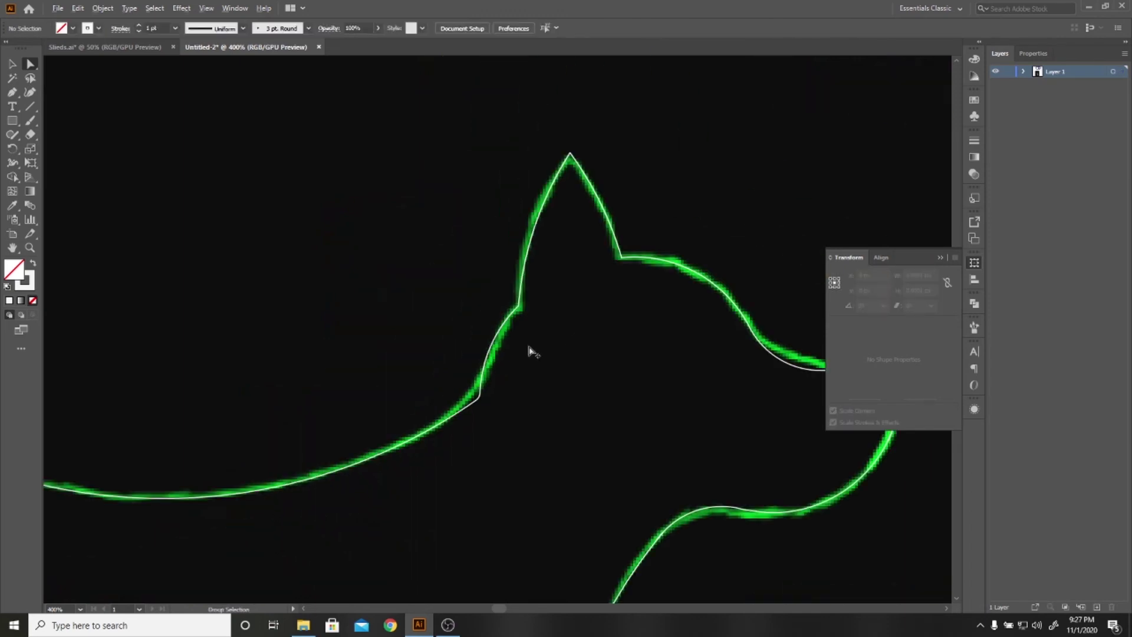
scroll(526, 358, down, 1)
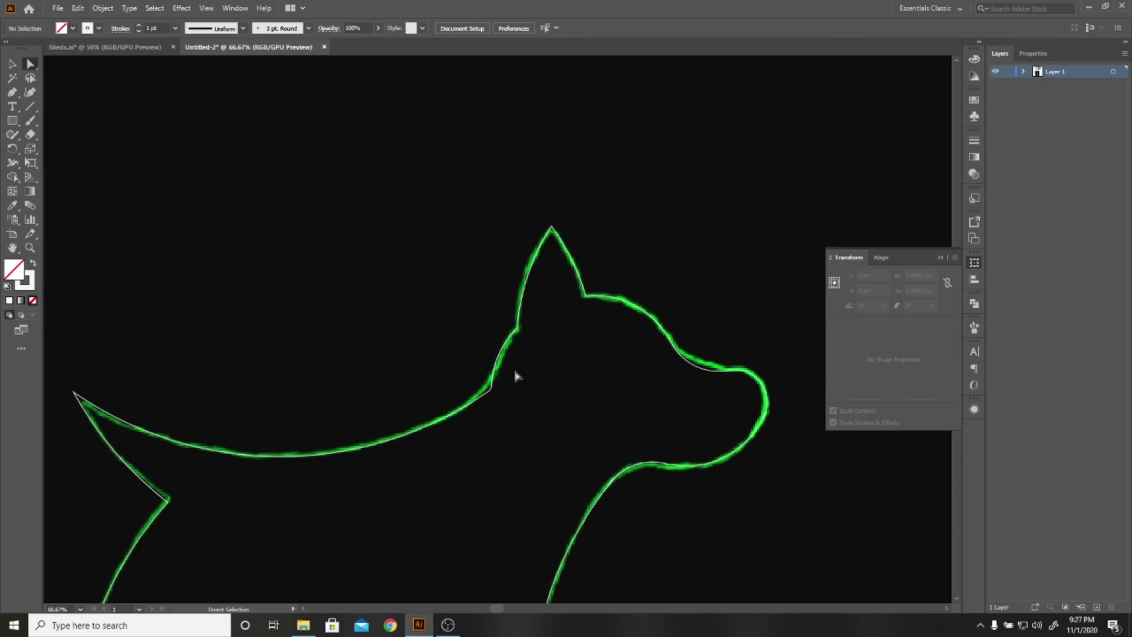
scroll(488, 389, up, 3)
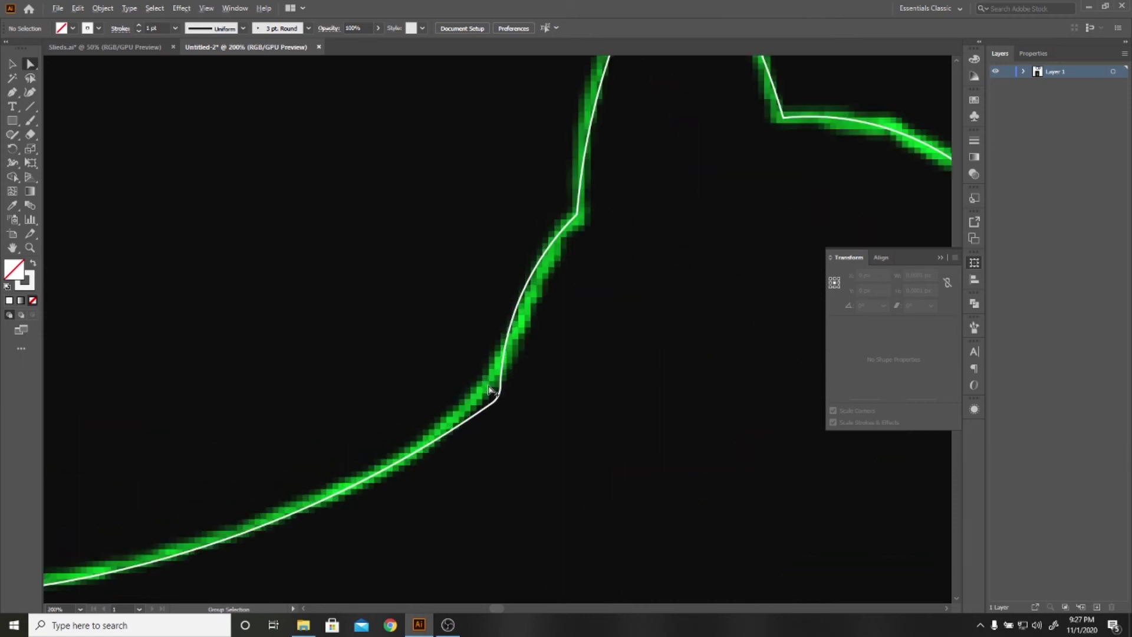
click(489, 389)
scroll(491, 392, down, 2)
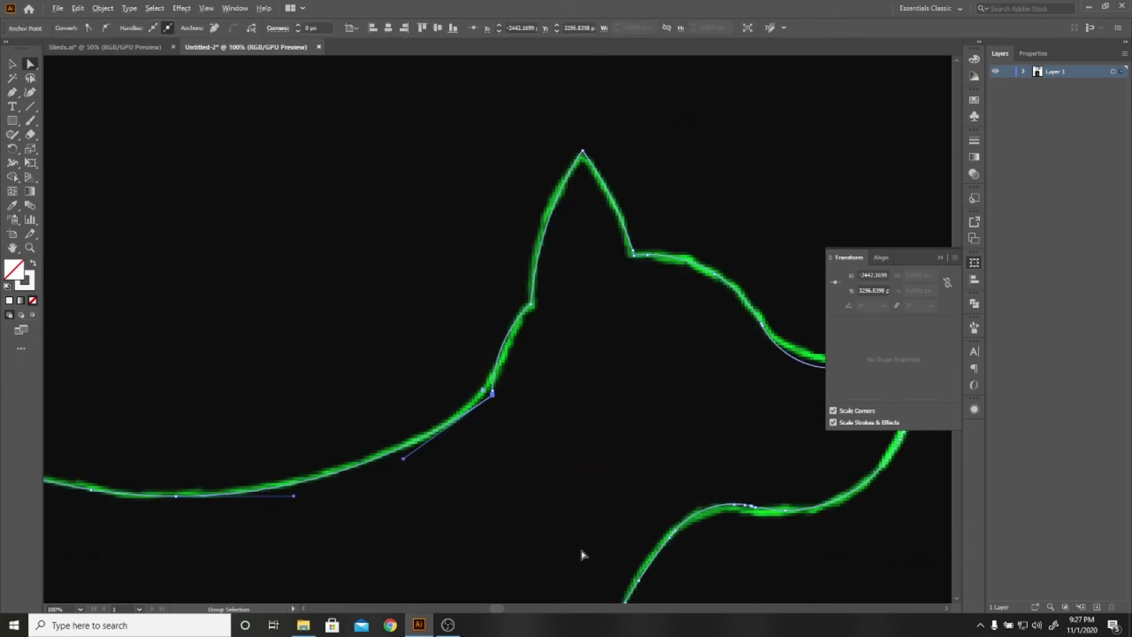
click(538, 502)
scroll(539, 503, down, 2)
scroll(546, 177, down, 1)
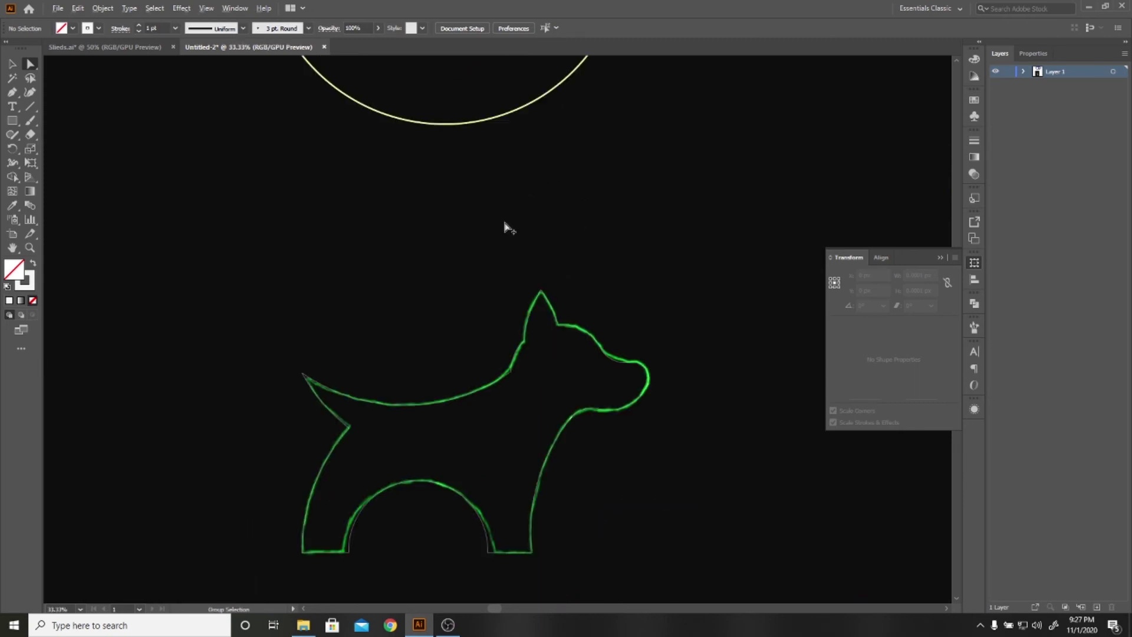
scroll(485, 202, down, 2)
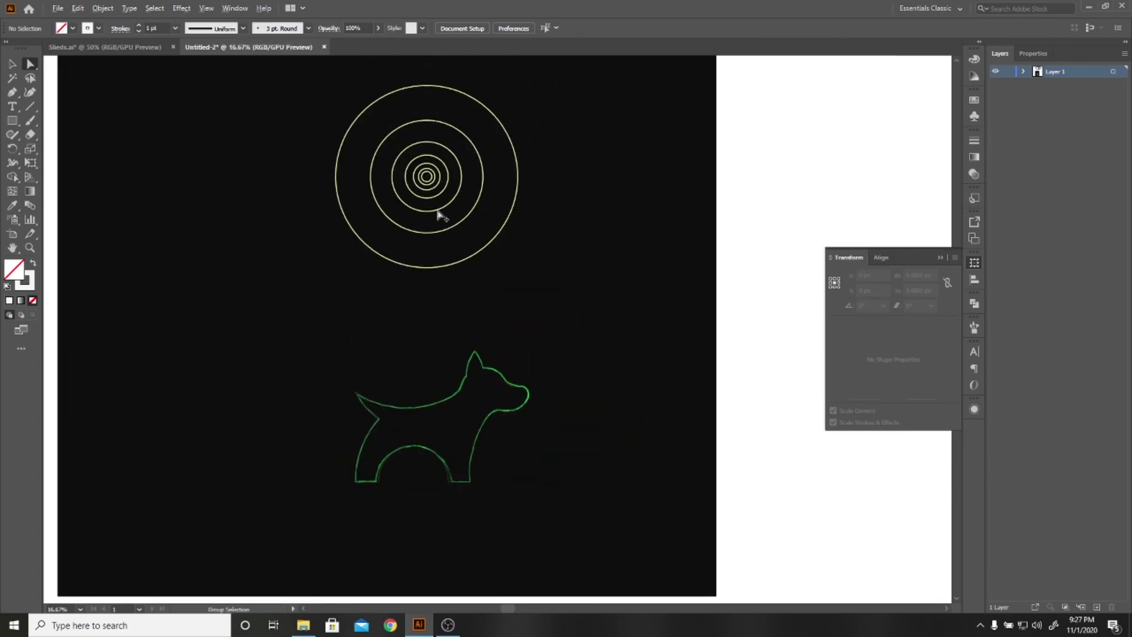
mouse_move(440, 213)
mouse_down()
mouse_move(414, 352)
mouse_move(485, 399)
mouse_move(454, 396)
mouse_up()
scroll(454, 397, up, 4)
scroll(454, 396, up, 5)
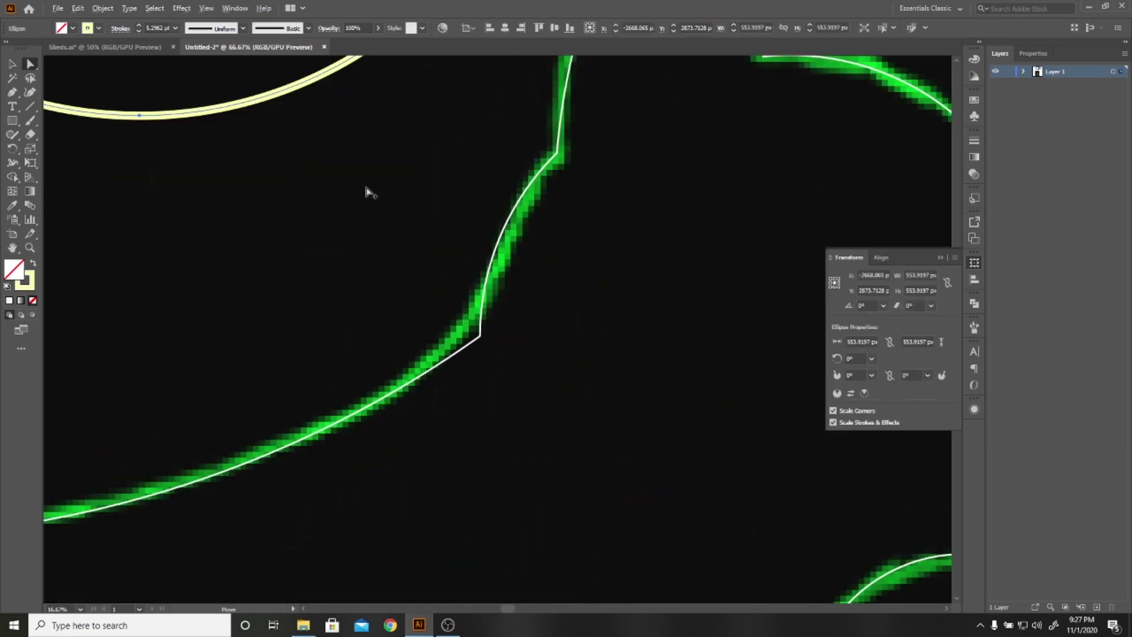
mouse_move(293, 92)
mouse_down()
mouse_move(299, 359)
mouse_move(285, 437)
mouse_up()
key(ctrl+y)
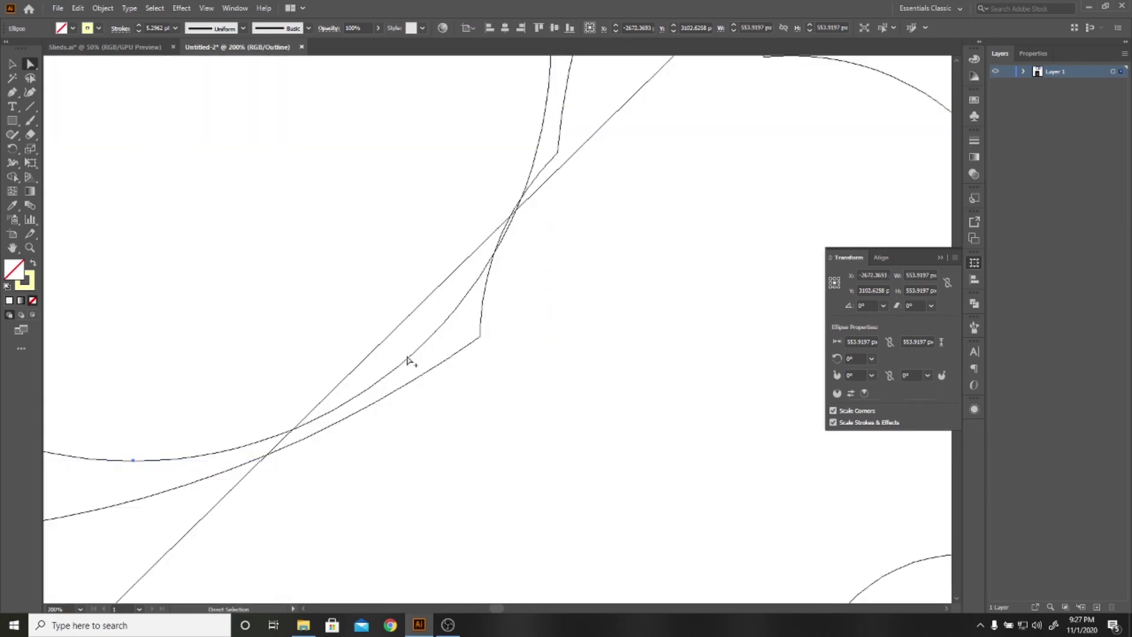
key(ctrl+plus)
scroll(352, 363, down, 2)
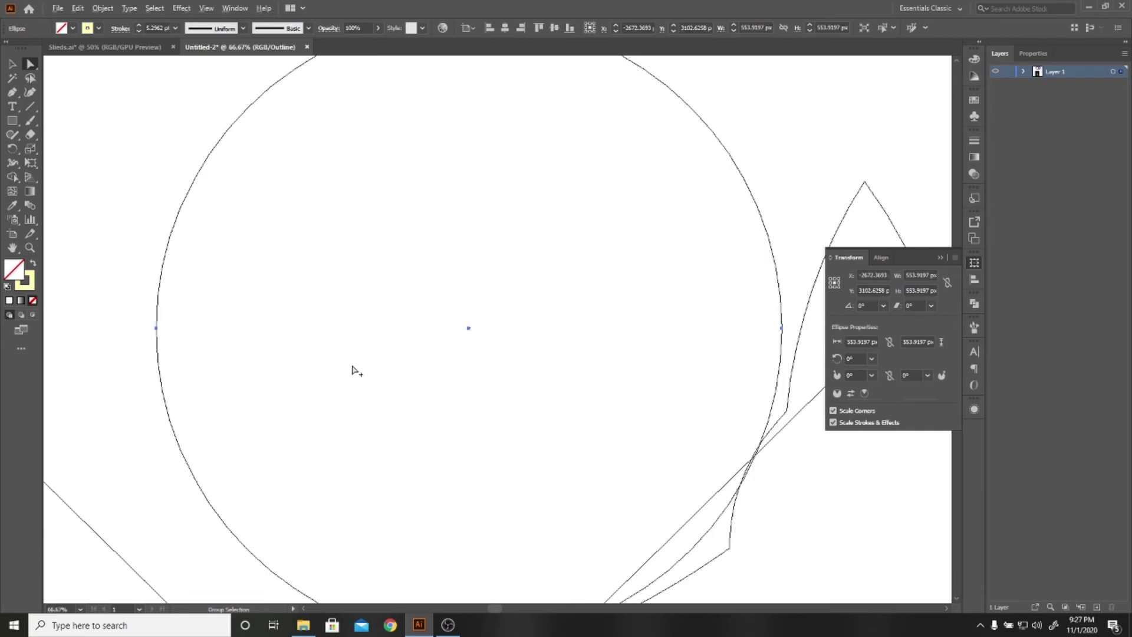
scroll(354, 371, down, 2)
drag(541, 454, 440, 399)
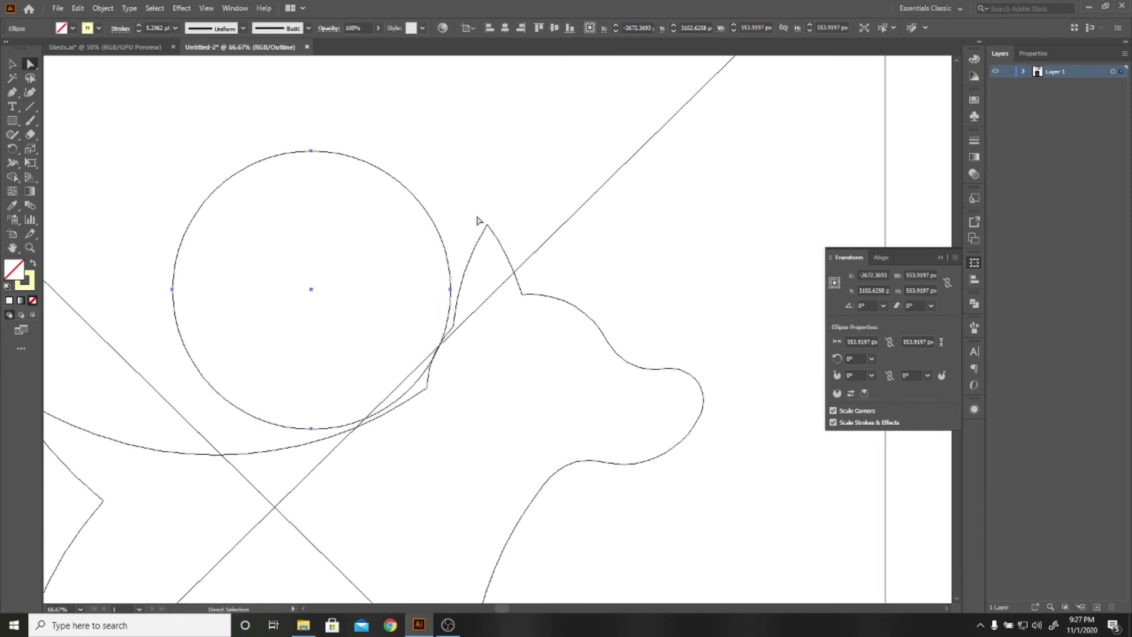
mouse_move(451, 313)
mouse_down()
mouse_move(437, 323)
mouse_move(470, 306)
mouse_up()
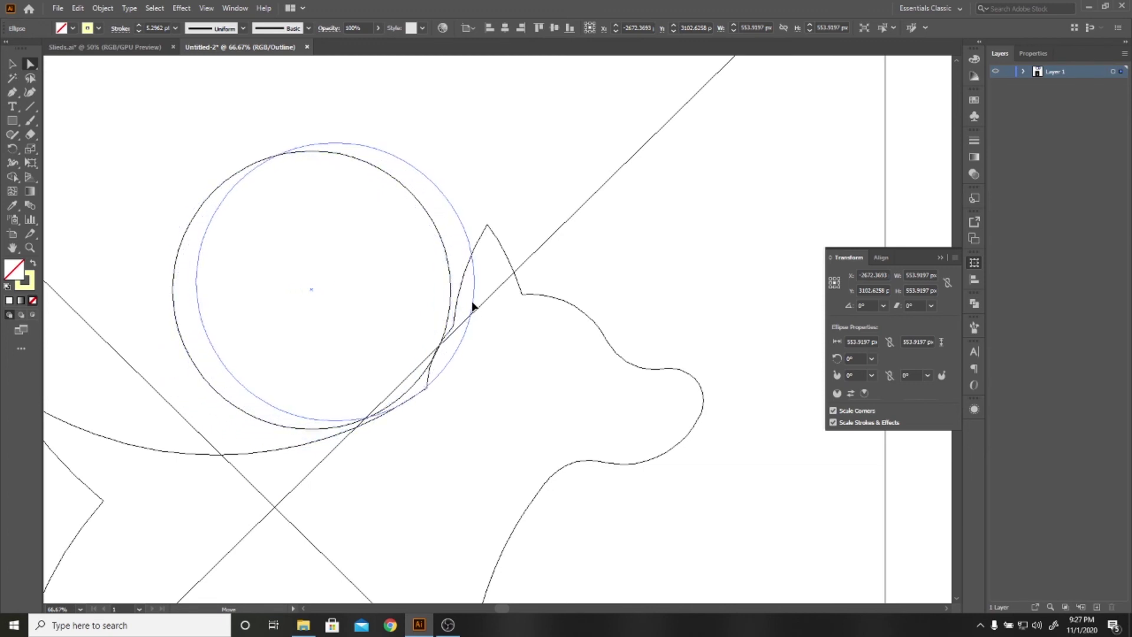
mouse_move(470, 305)
mouse_down()
mouse_move(460, 317)
mouse_move(473, 305)
mouse_up()
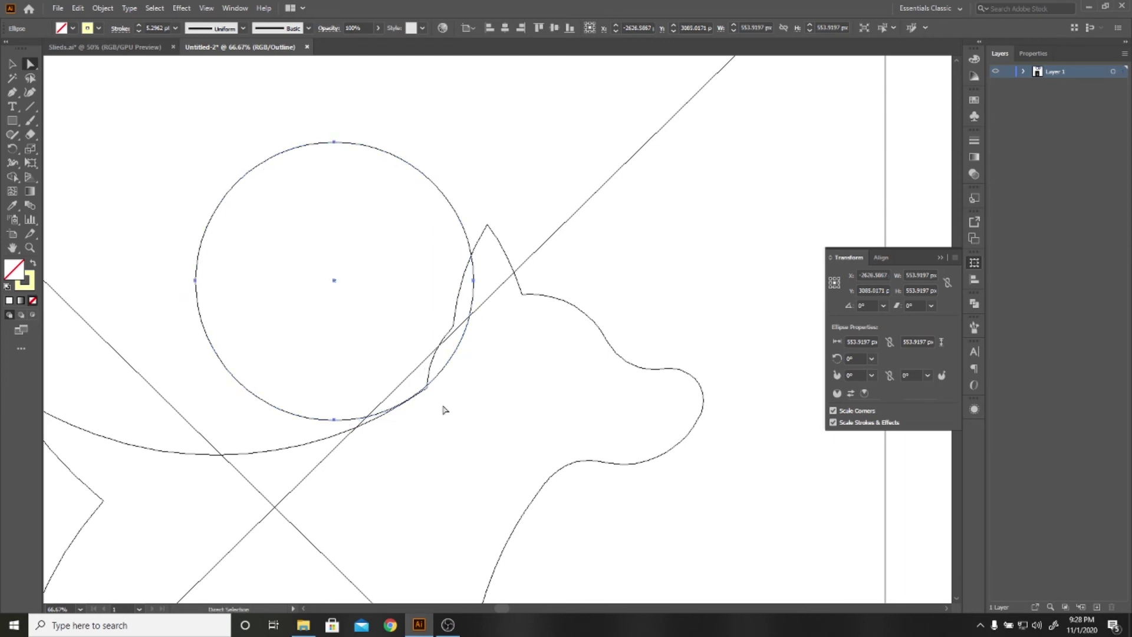
key(ctrl+minus)
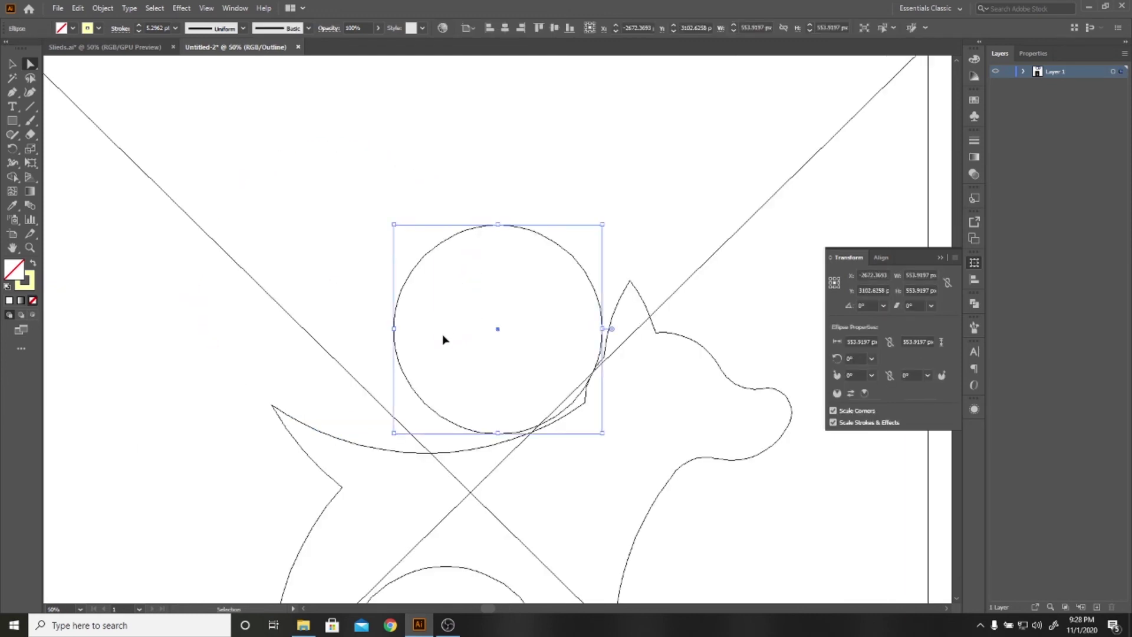
key(ctrl+t)
key(ctrl+y)
key(a)
key(ctrl+plus)
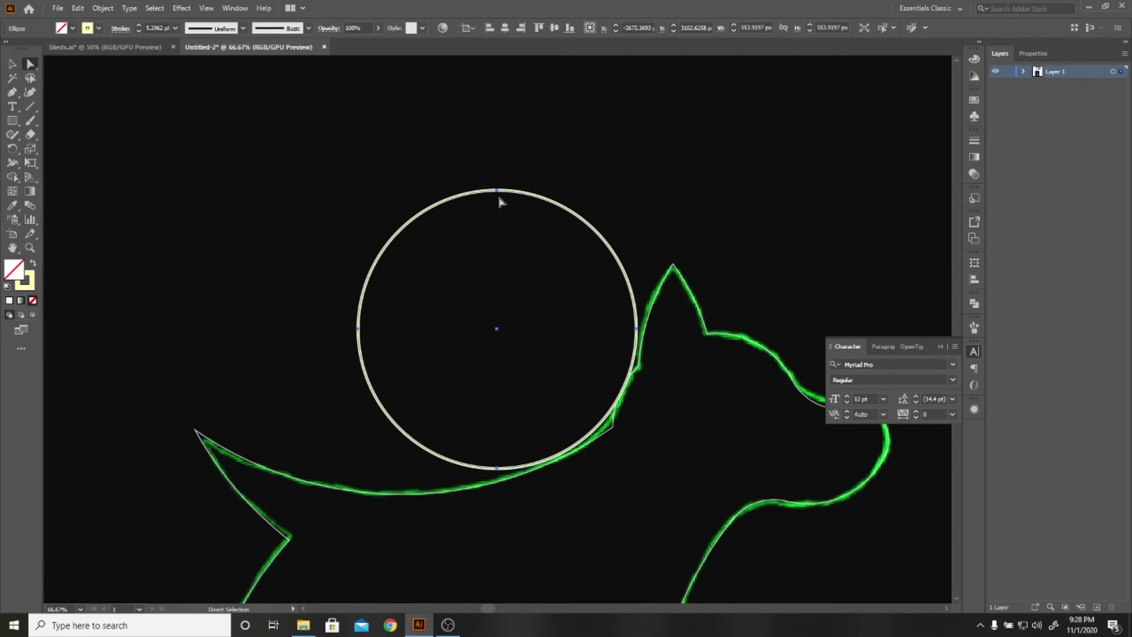
click(503, 207)
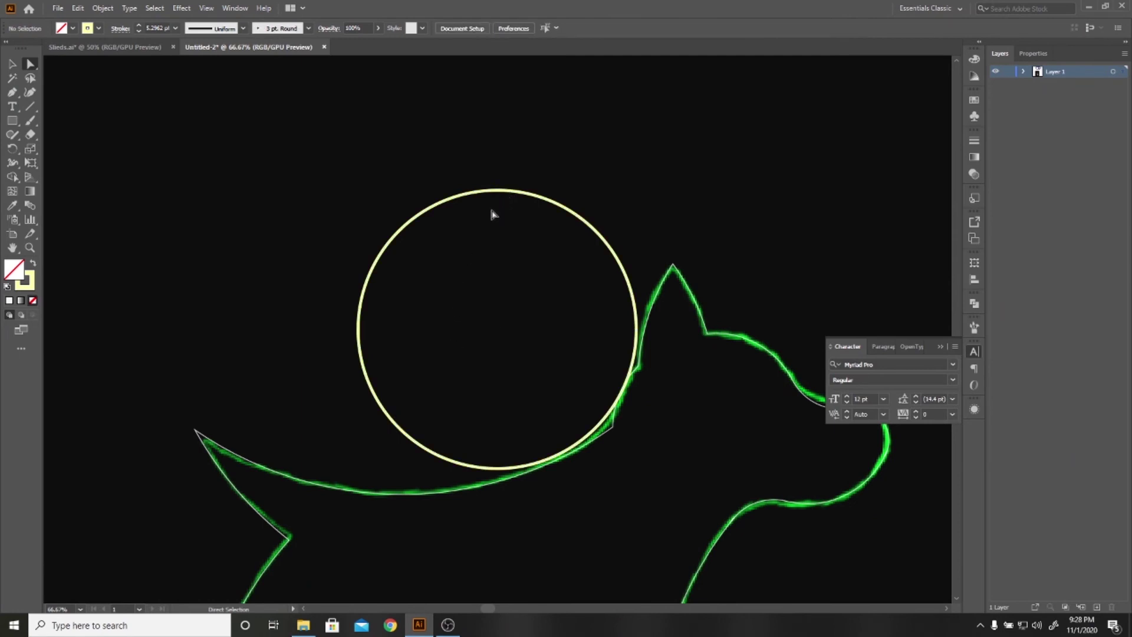
key(b)
key(v)
click(499, 191)
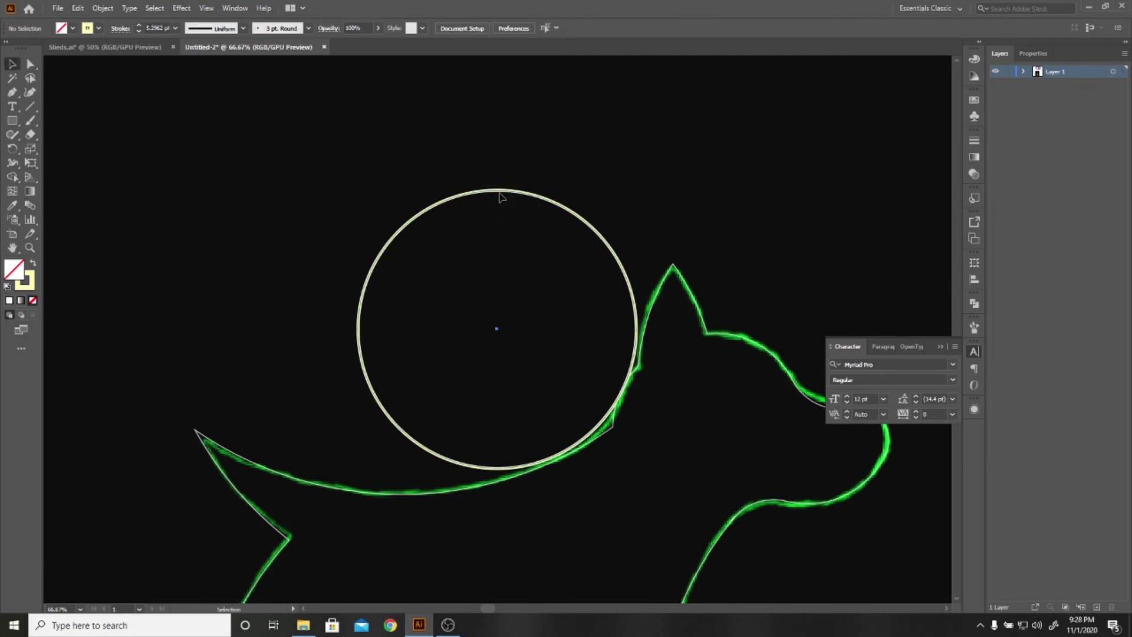
key(Delete)
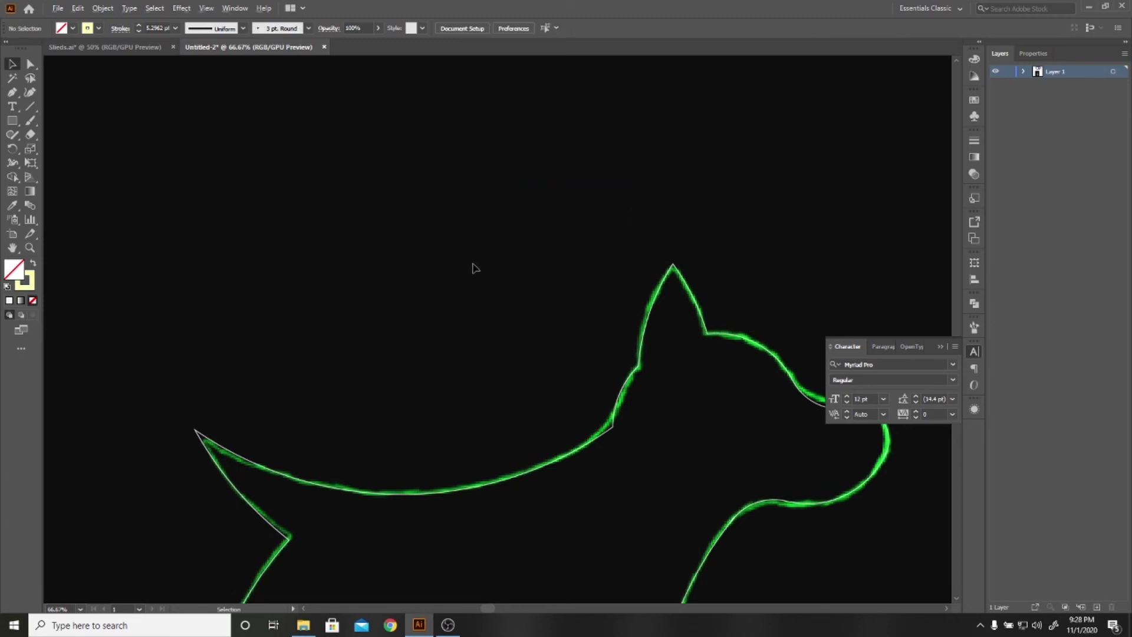
scroll(475, 268, down, 3)
Fill the selected dog outline white and drag a copy to its left
drag(252, 254, 741, 539)
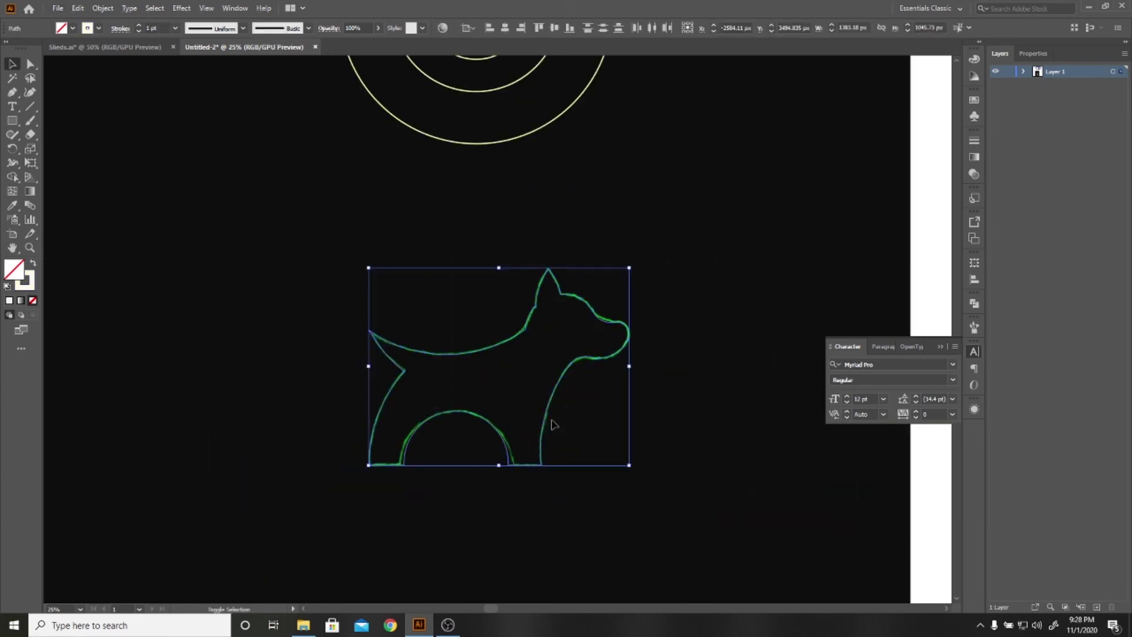
key(shift+x)
shift+click(514, 405)
drag(513, 405, 211, 397)
click(224, 518)
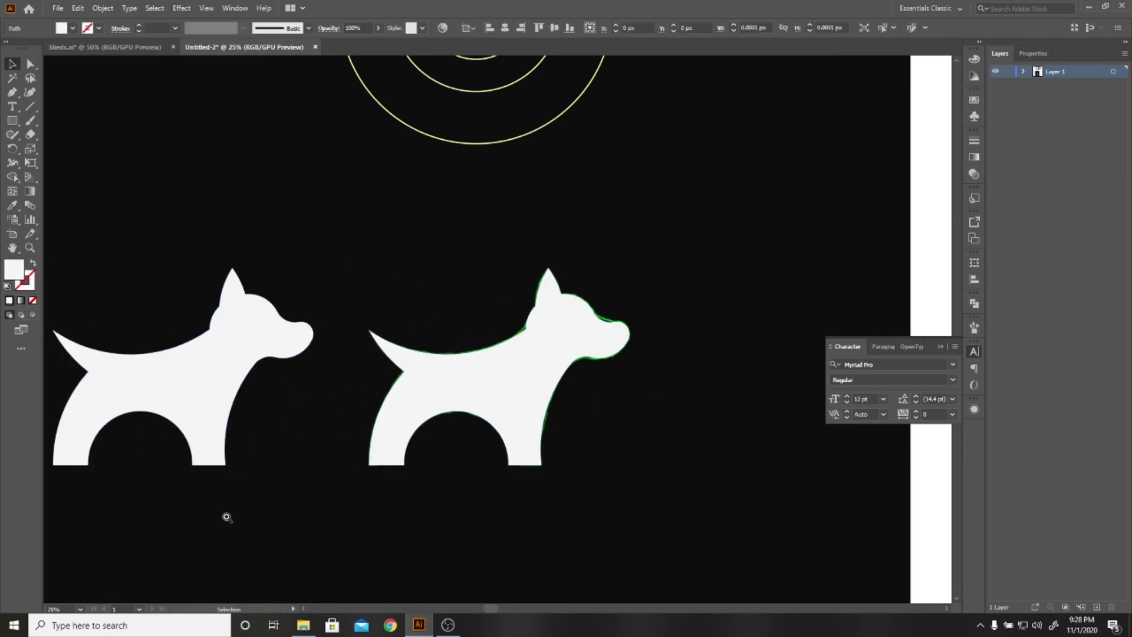
drag(225, 519, 466, 500)
scroll(354, 493, down, 4)
scroll(248, 433, up, 1)
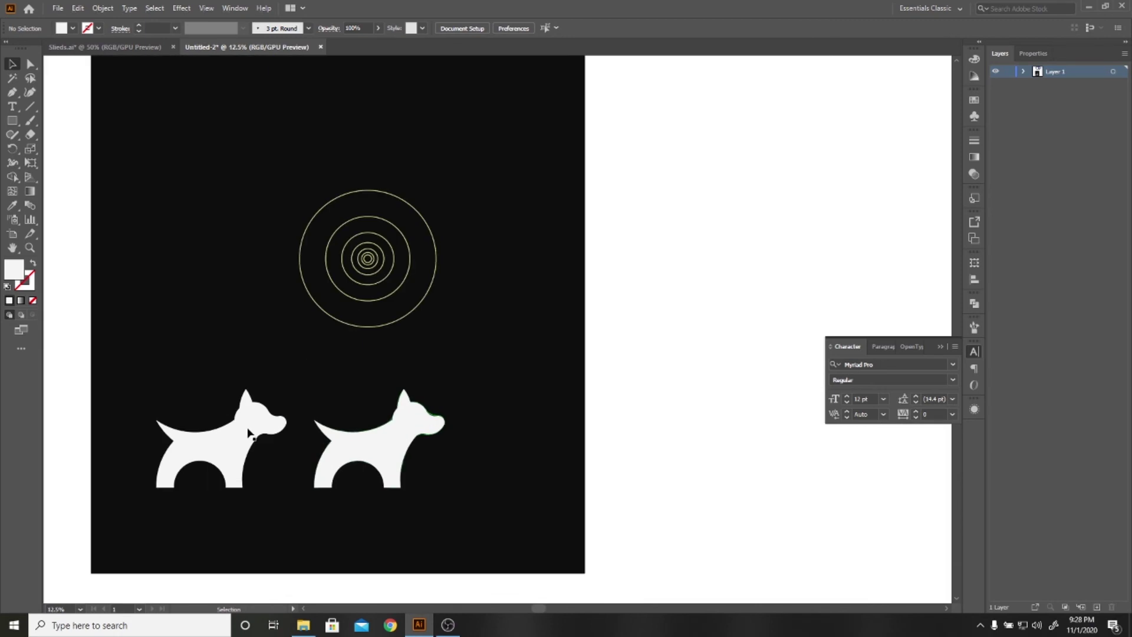
key(ctrl+plus)
Undo and redo the white fill while zooming in on the dog
key(ctrl+z)
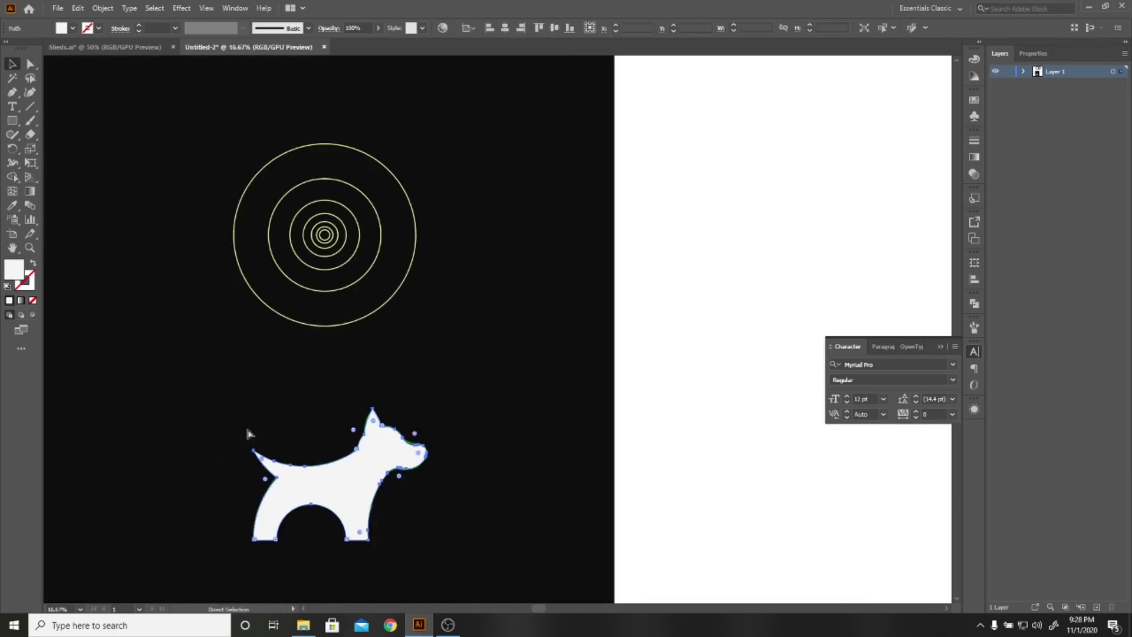
key(ctrl+plus)
key(ctrl+z)
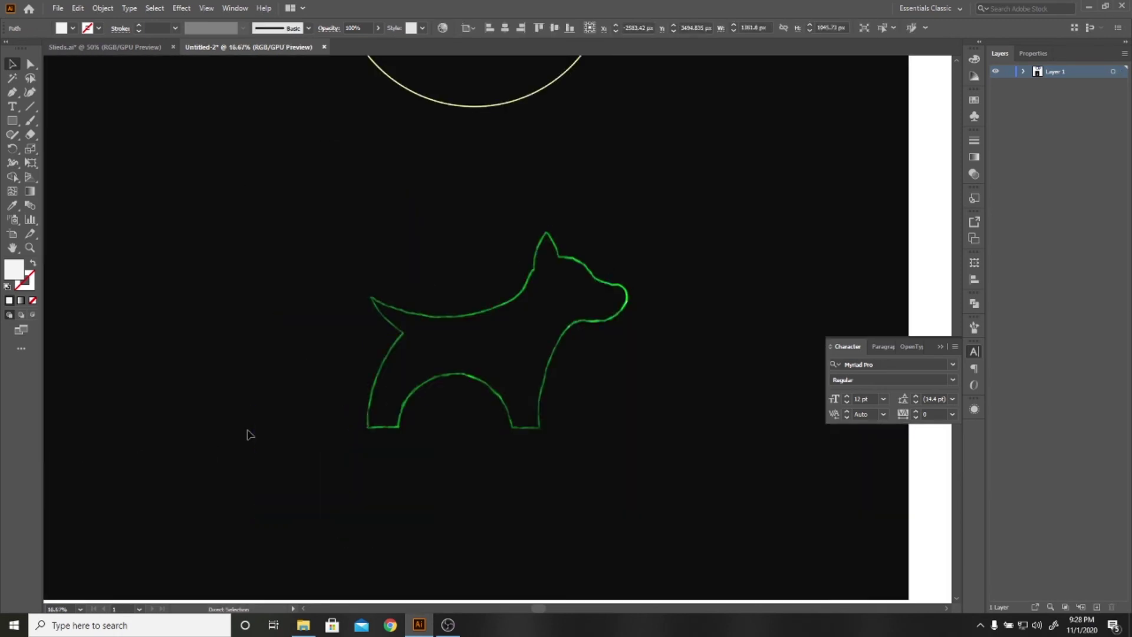
key(z)
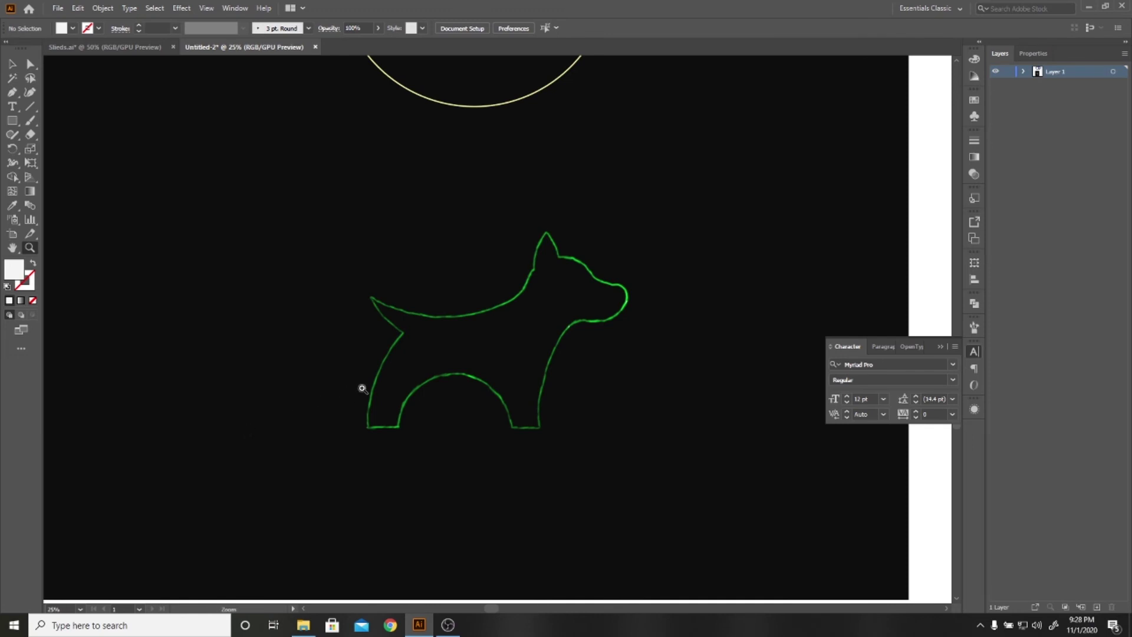
key(ctrl+shift+z)
key(ctrl+plus)
Undo back to the unfilled dog outline, showing its anchors and construction arcs
key(c)
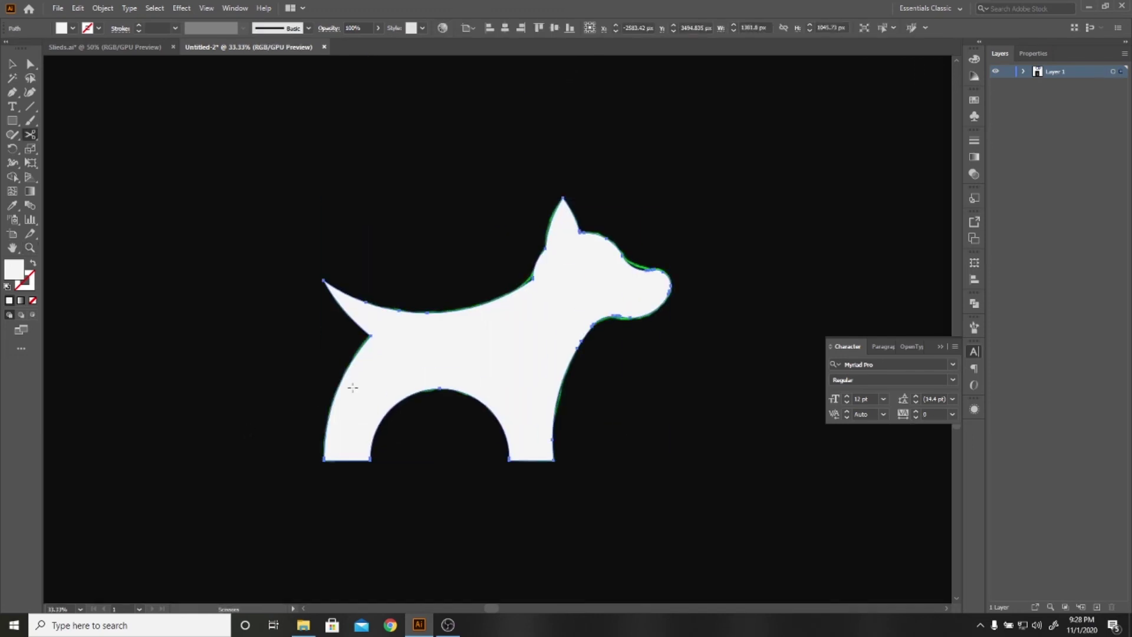
key(z)
key(v)
key(a)
key(ctrl+z)
key(ctrl+z)
key(ctrl+a)
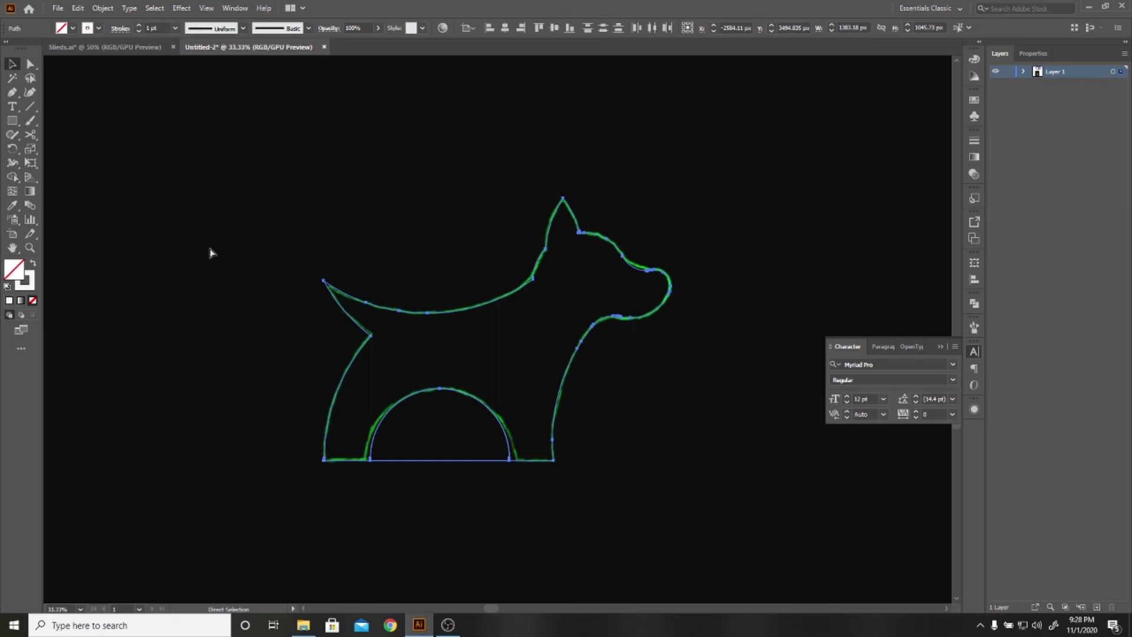
key(ctrl+z)
key(ctrl+z)
Undo repeatedly to restore the large construction circles and curved arcs
key(ctrl+equal)
key(z)
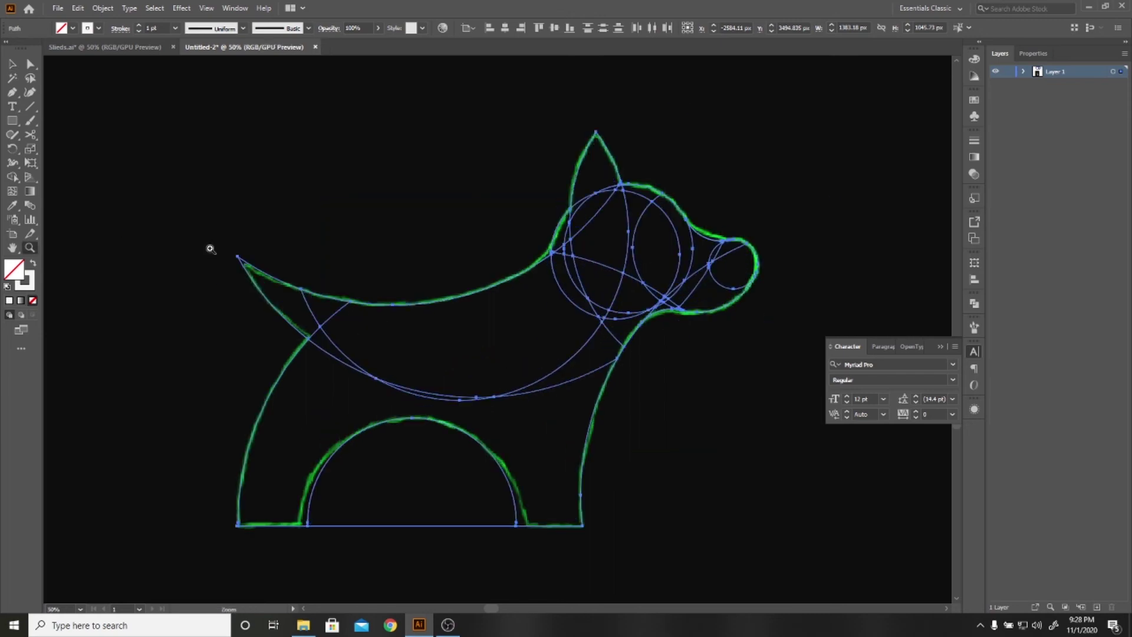
key(v)
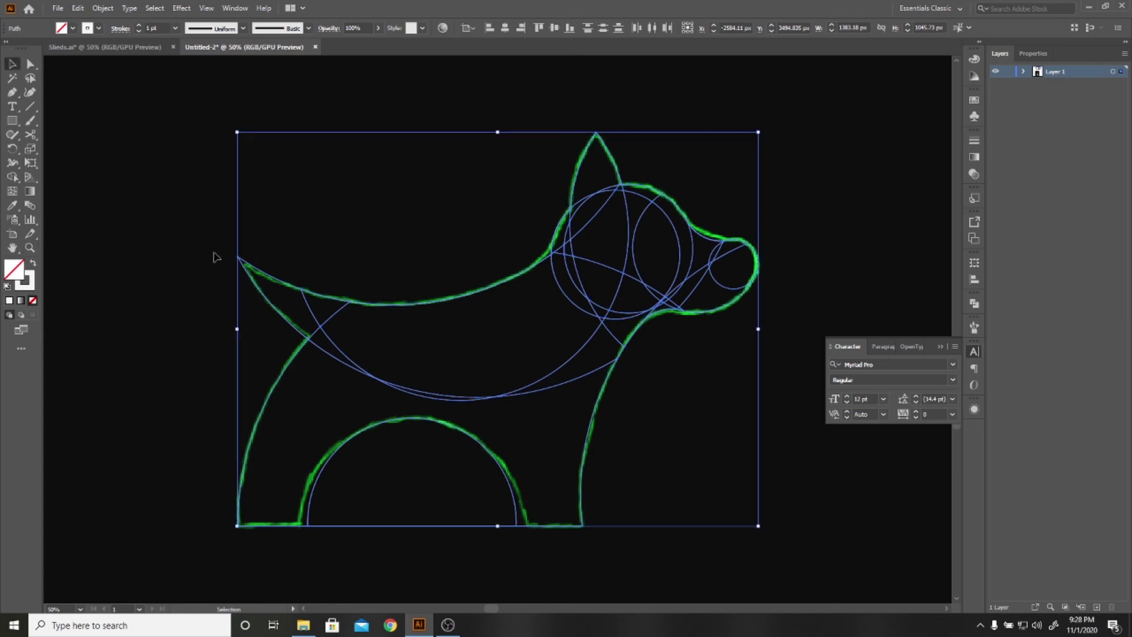
alt+scroll(212, 266, down, 3)
key(a)
key(ctrl+z)
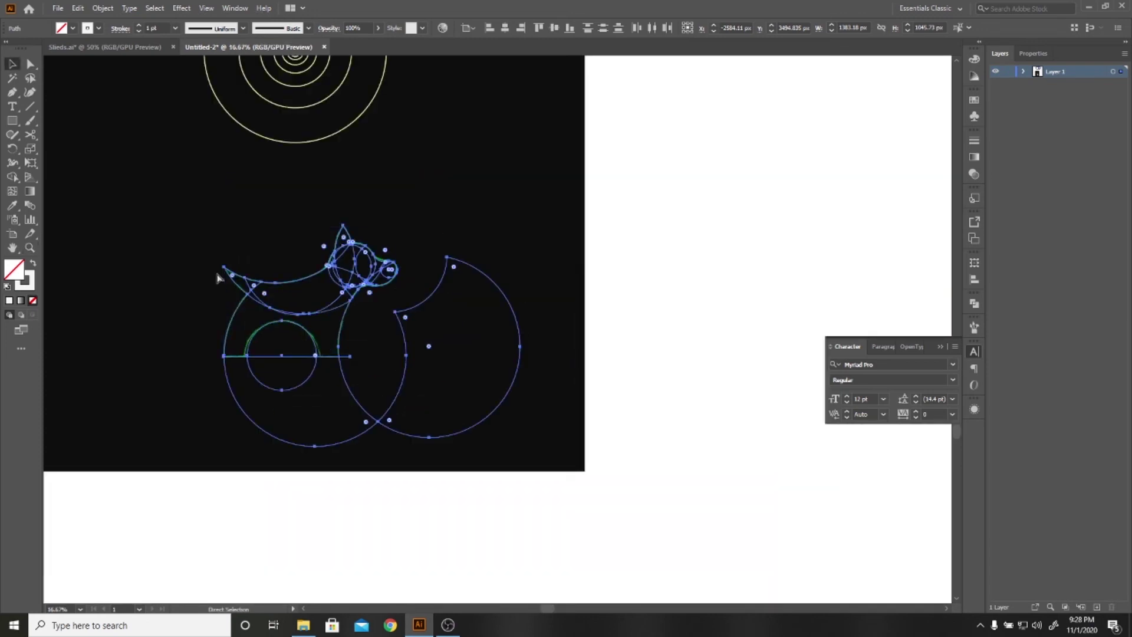
key(ctrl+z)
key(ctrl+z)
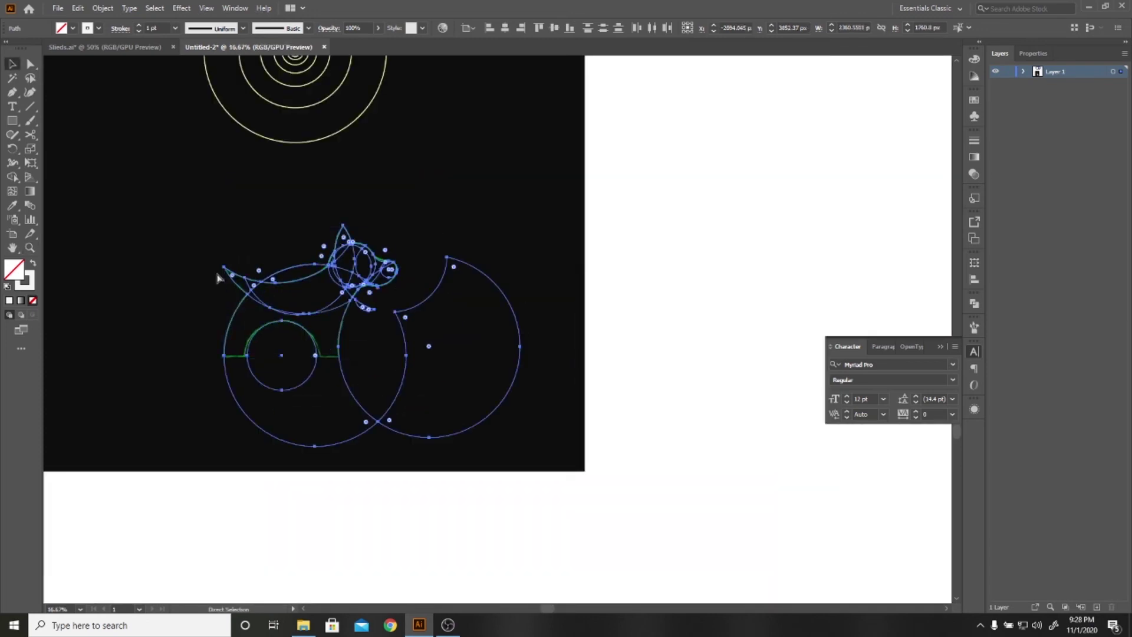
key(ctrl+z)
key(ctrl+z)
key(ctrl+z)
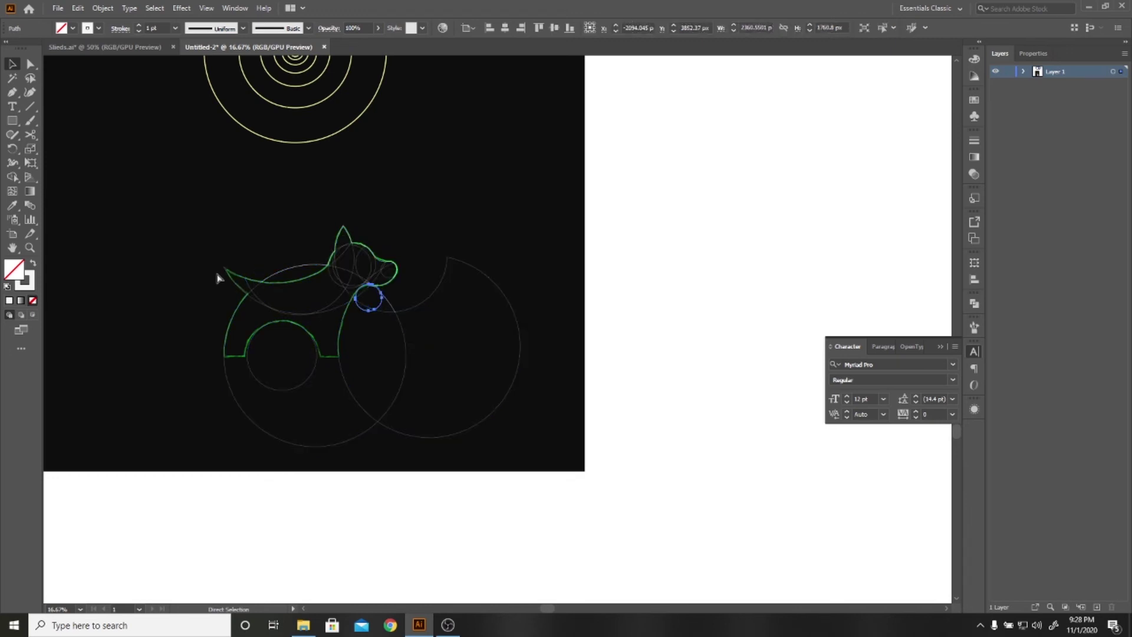
key(ctrl+z)
key(ctrl+z)
key(ctrl+z)
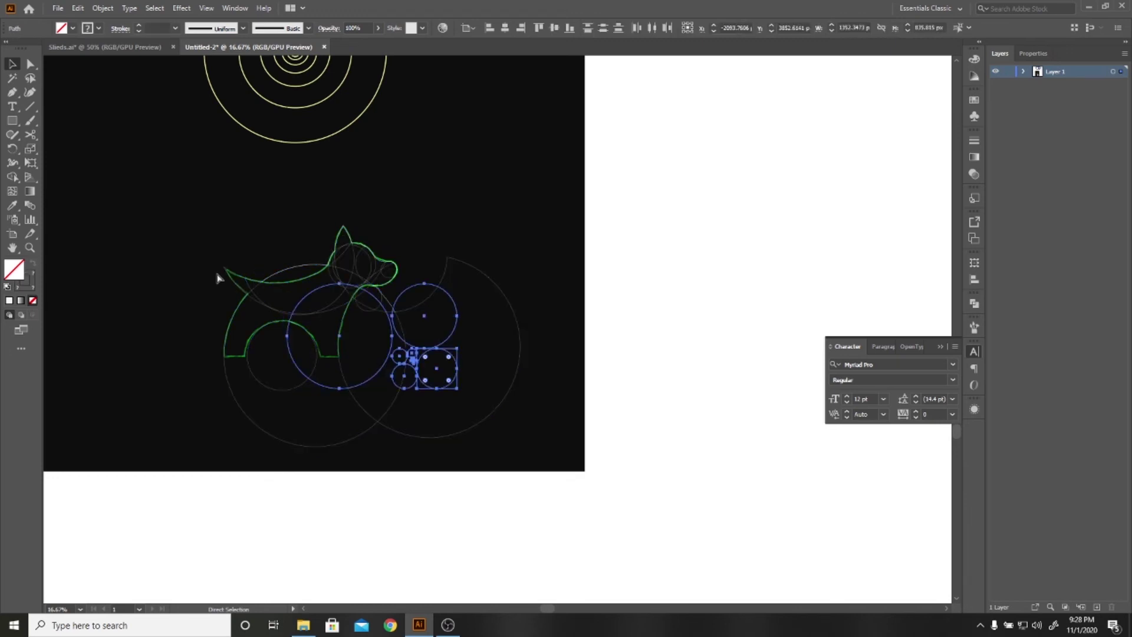
key(ctrl+z)
key(ctrl+z)
key(ctrl+z)
key(ctrl+z)
key(ctrl+z)
key(ctrl+z)
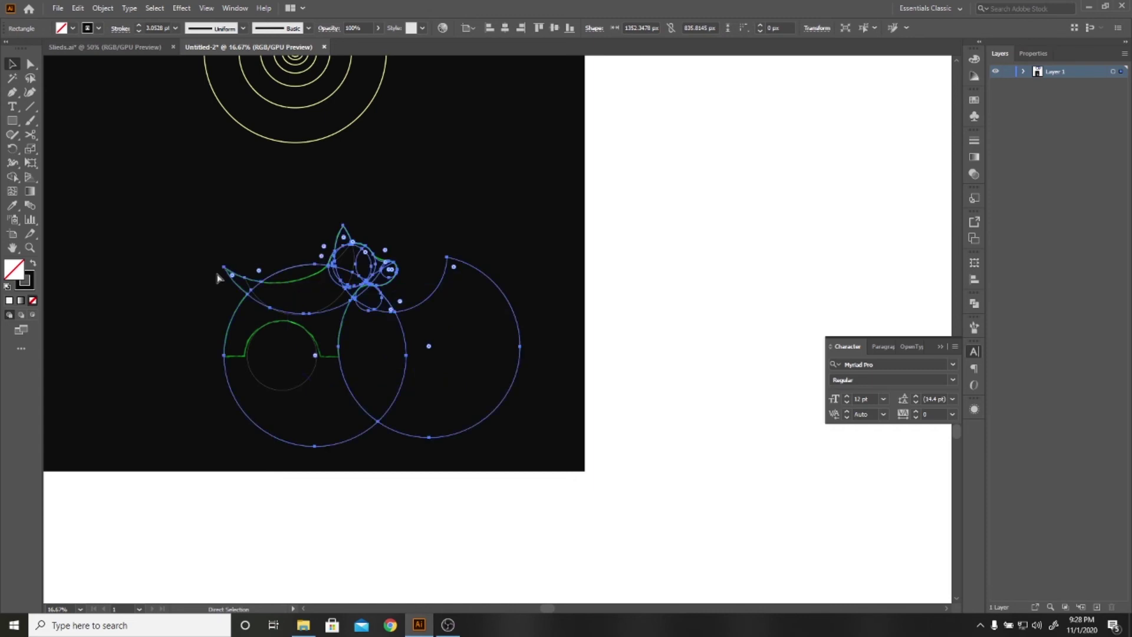
key(ctrl+z)
key(ctrl+z)
key(ctrl+z)
key(ctrl+z)
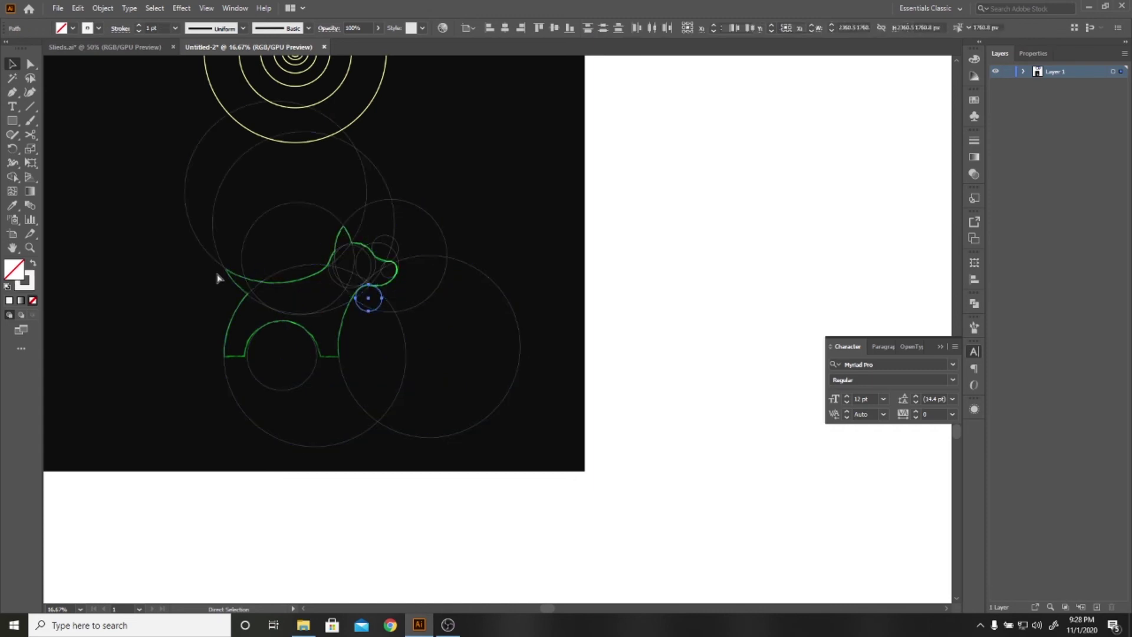
key(ctrl+z)
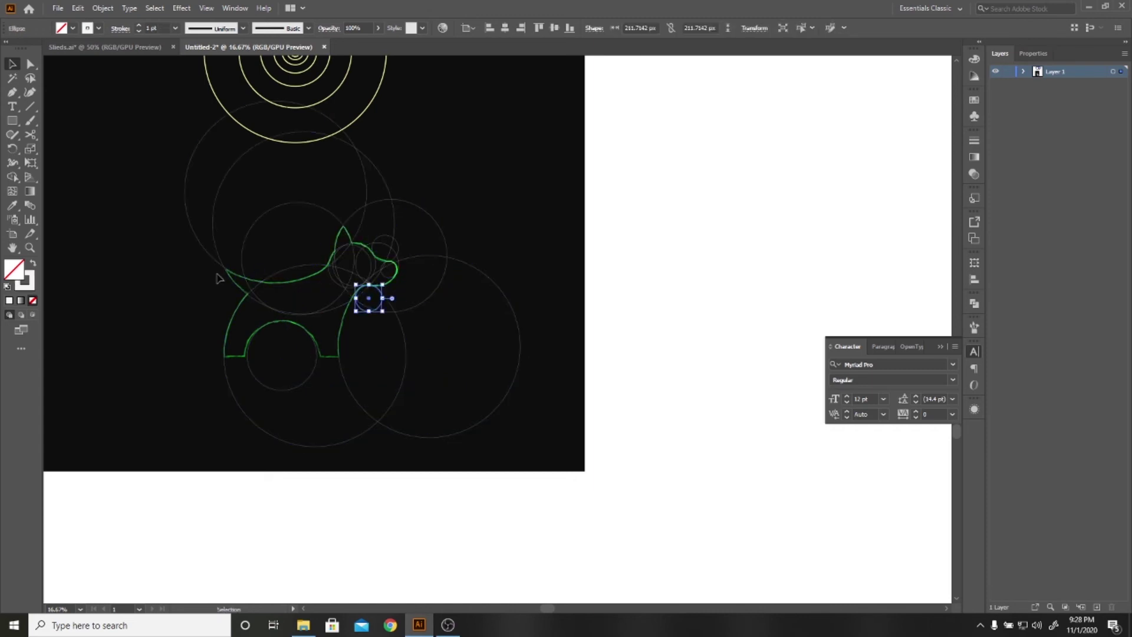
Marquee-select and deselect the construction circles to check them all
click(451, 325)
drag(363, 337, 422, 407)
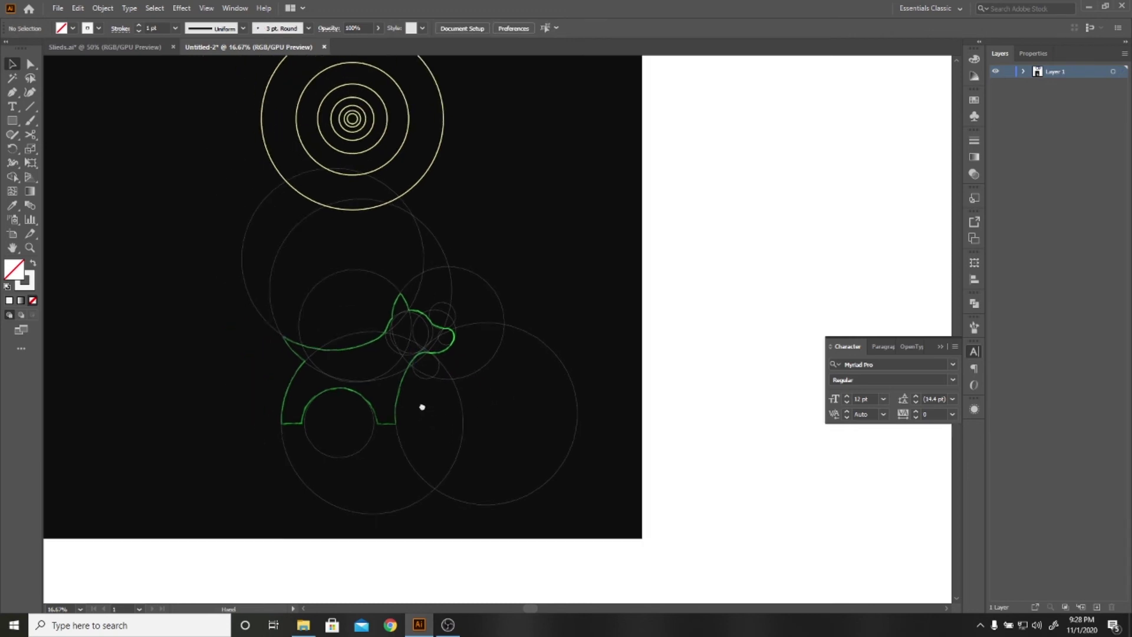
drag(577, 260, 147, 525)
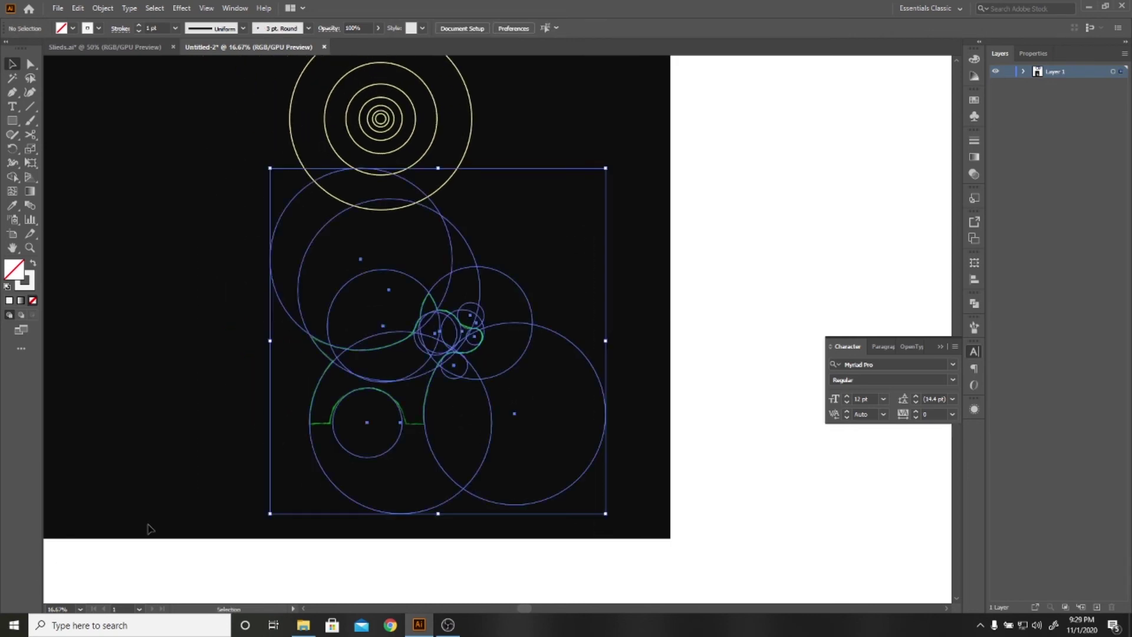
key(ctrl+h)
drag(180, 240, 629, 513)
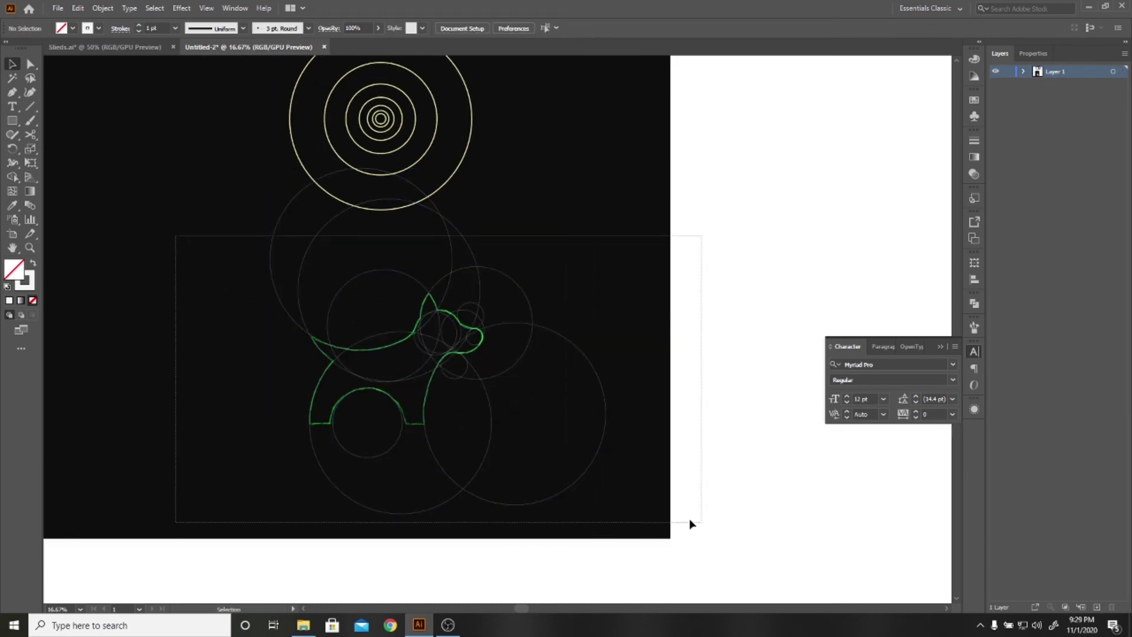
click(679, 482)
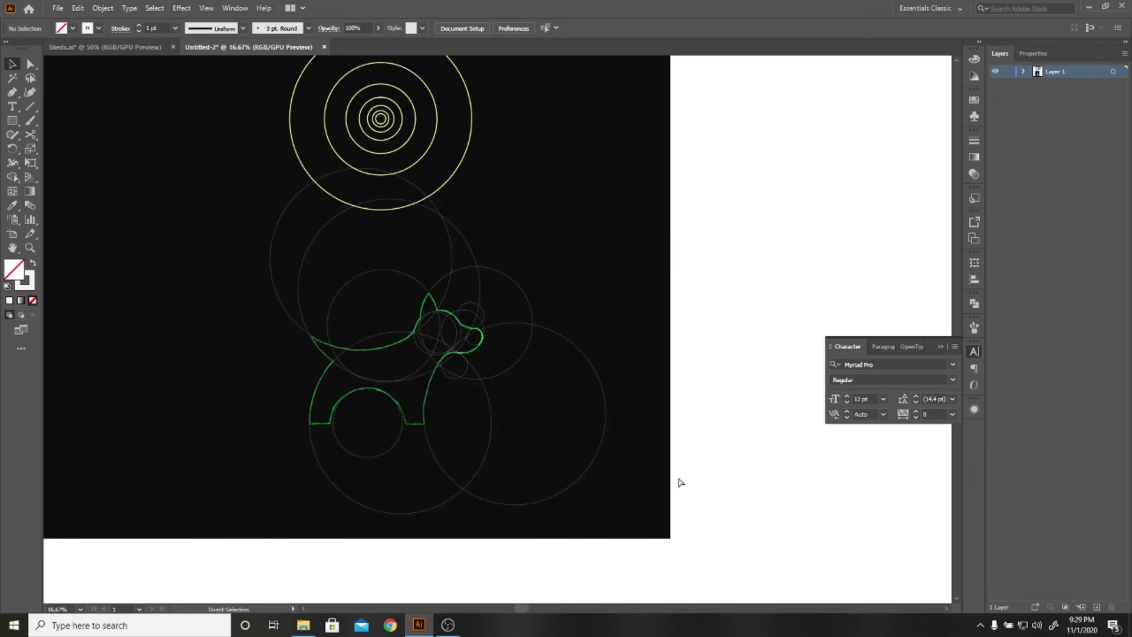
key(ctrl+v)
Place the pasted white dog left of the construction drawing, then select the circles and outline
mouse_move(498, 330)
mouse_down()
mouse_move(121, 363)
mouse_move(143, 363)
mouse_up()
drag(231, 412, 376, 412)
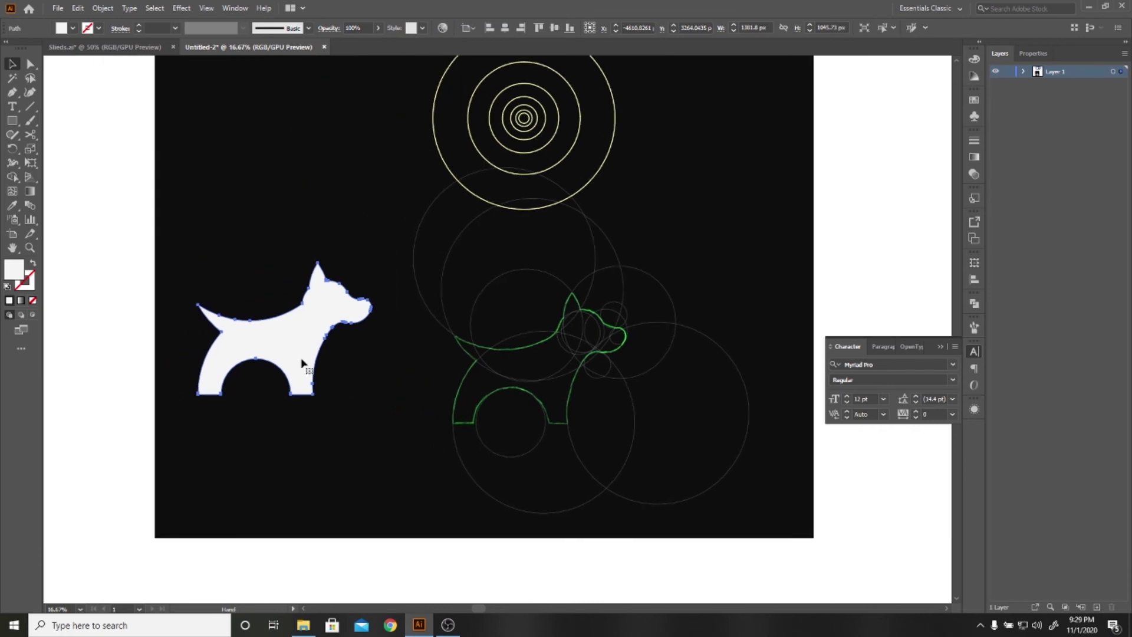
click(307, 366)
drag(281, 378, 345, 405)
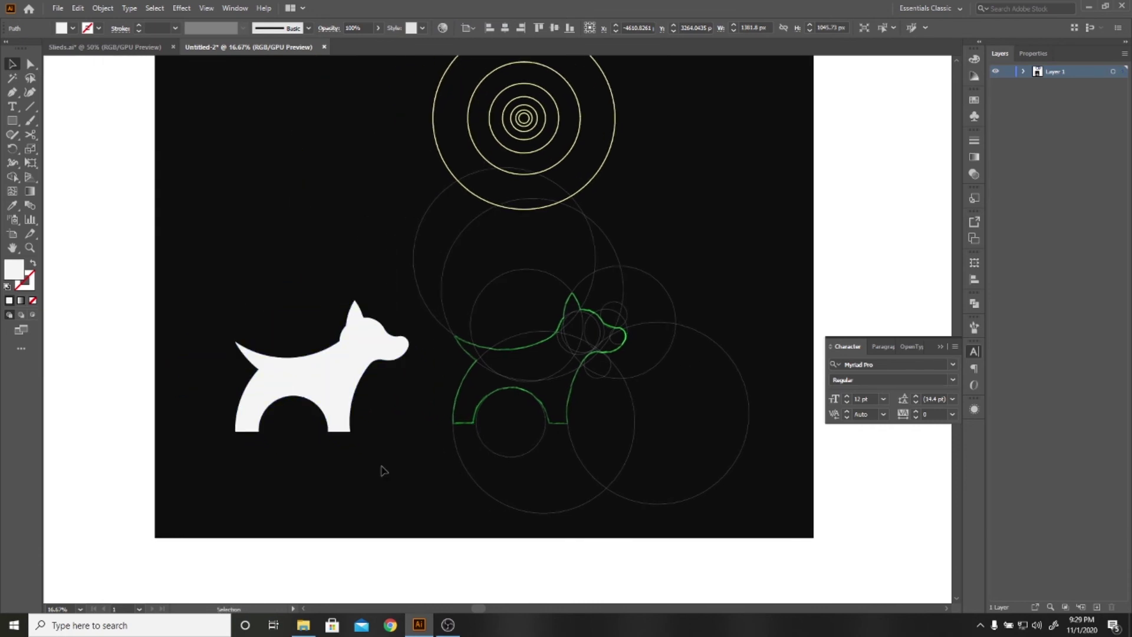
click(418, 384)
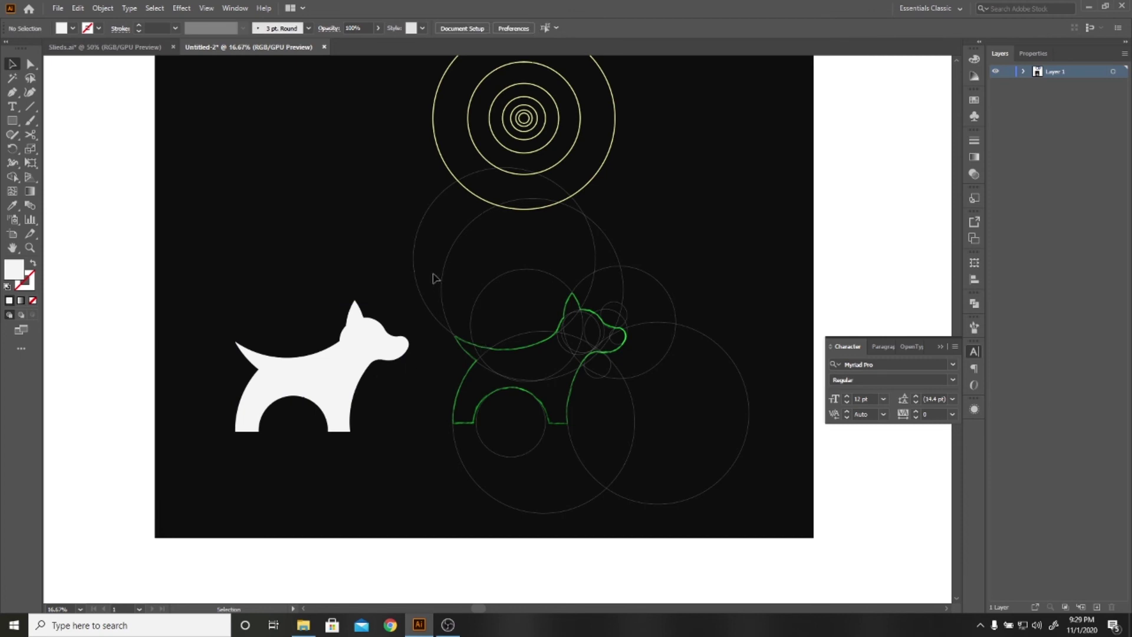
drag(403, 244, 715, 502)
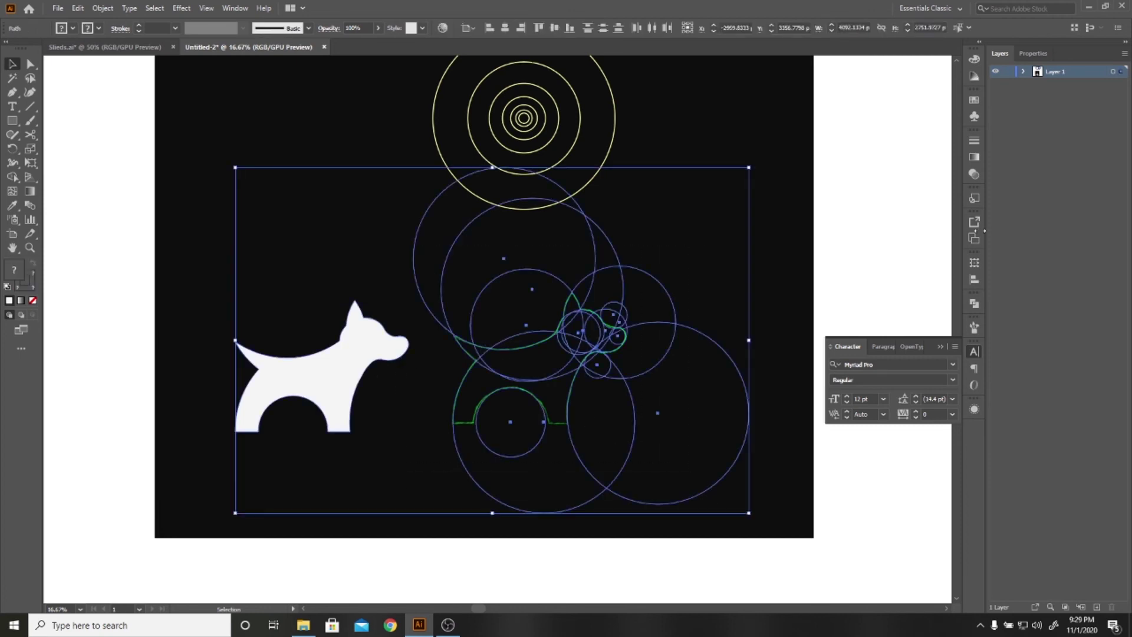
Create a new layer and move the construction artwork into Layer 2 with cut and paste in front
click(1096, 605)
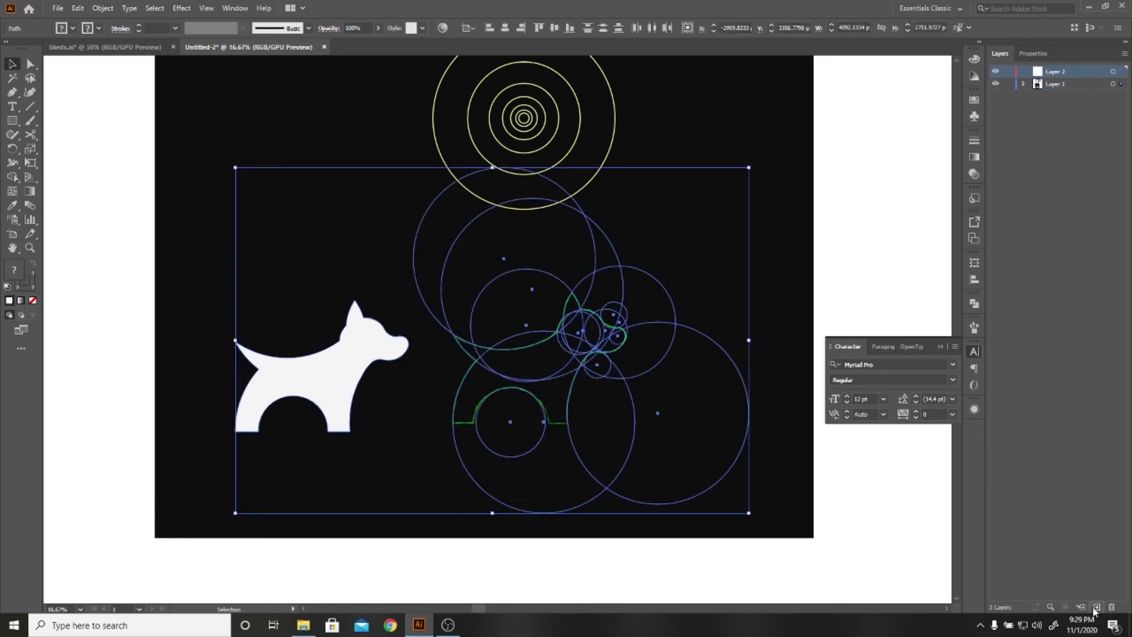
key(ctrl+equal)
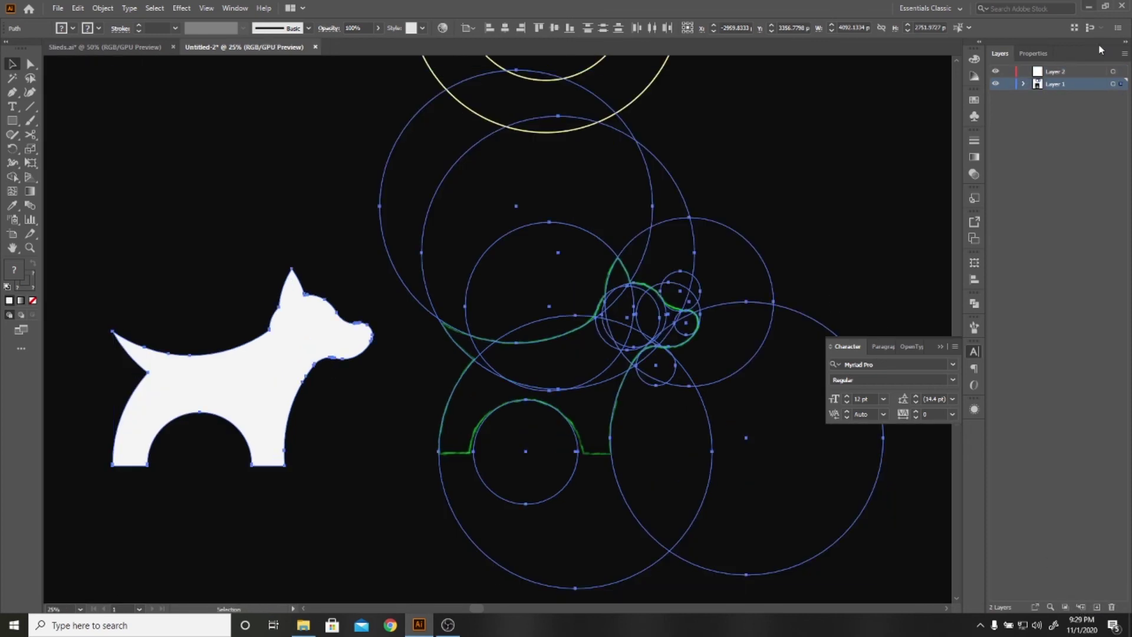
key(ctrl+x)
key(ctrl+f)
click(1055, 85)
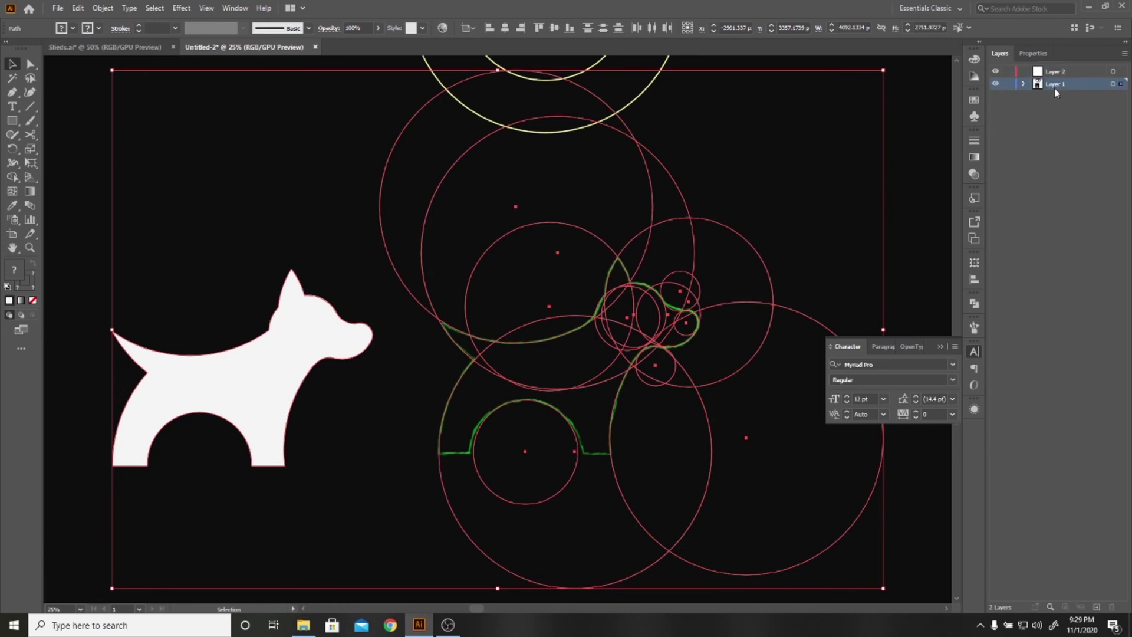
key(ctrl+x)
key(ctrl+f)
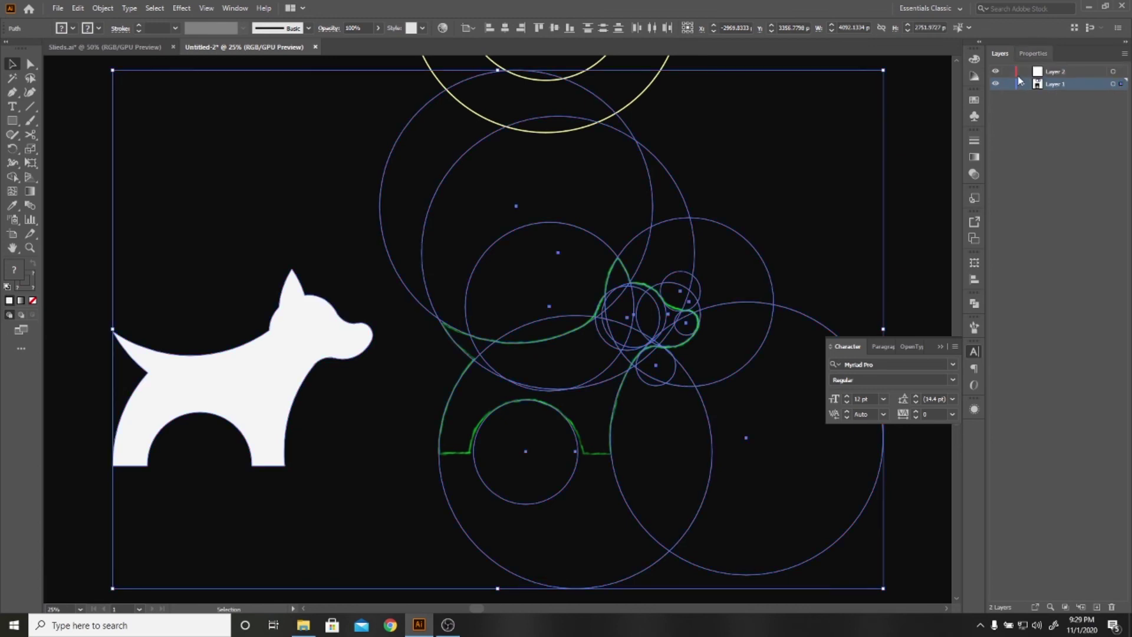
Activate Layer 2 and toggle Layer 1's visibility to check which artwork it holds
click(1048, 73)
key(shift+v)
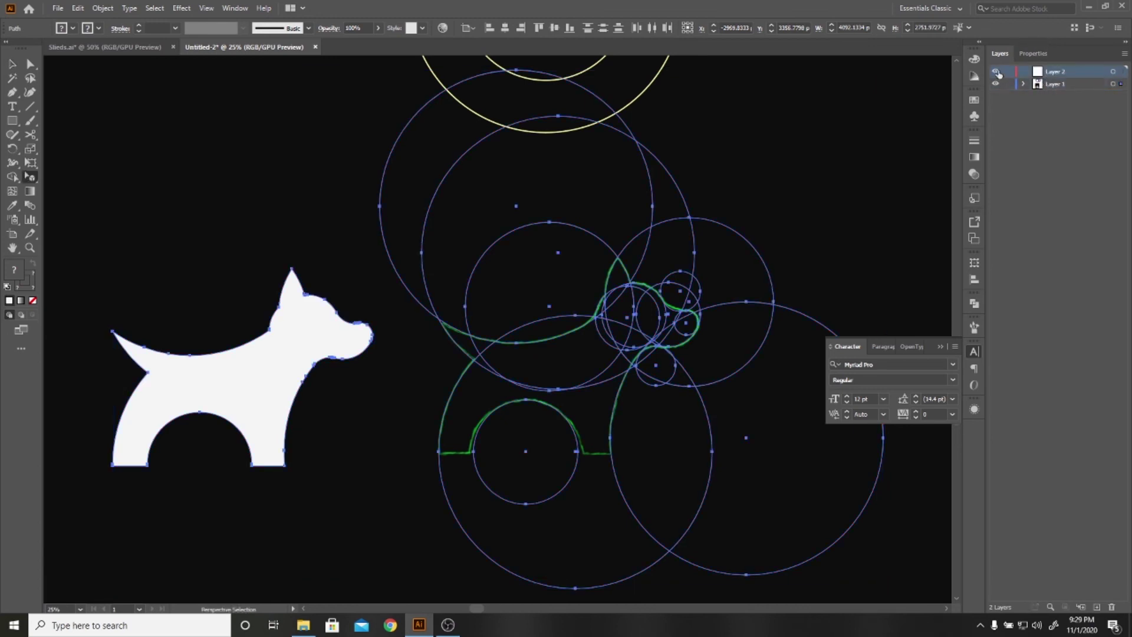
click(997, 86)
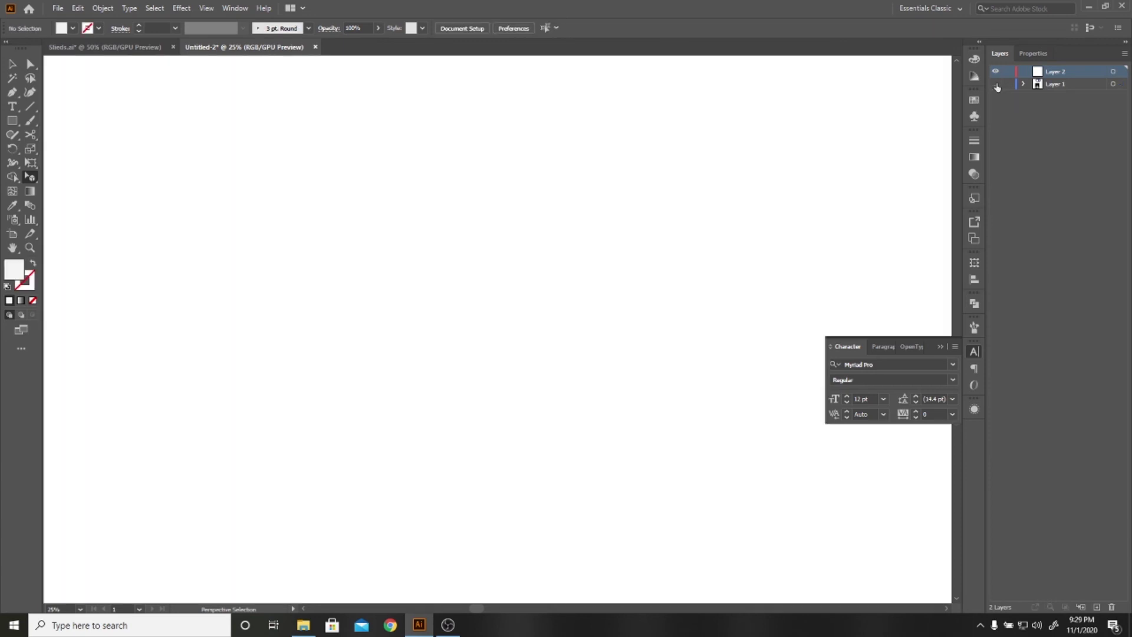
click(997, 86)
click(650, 250)
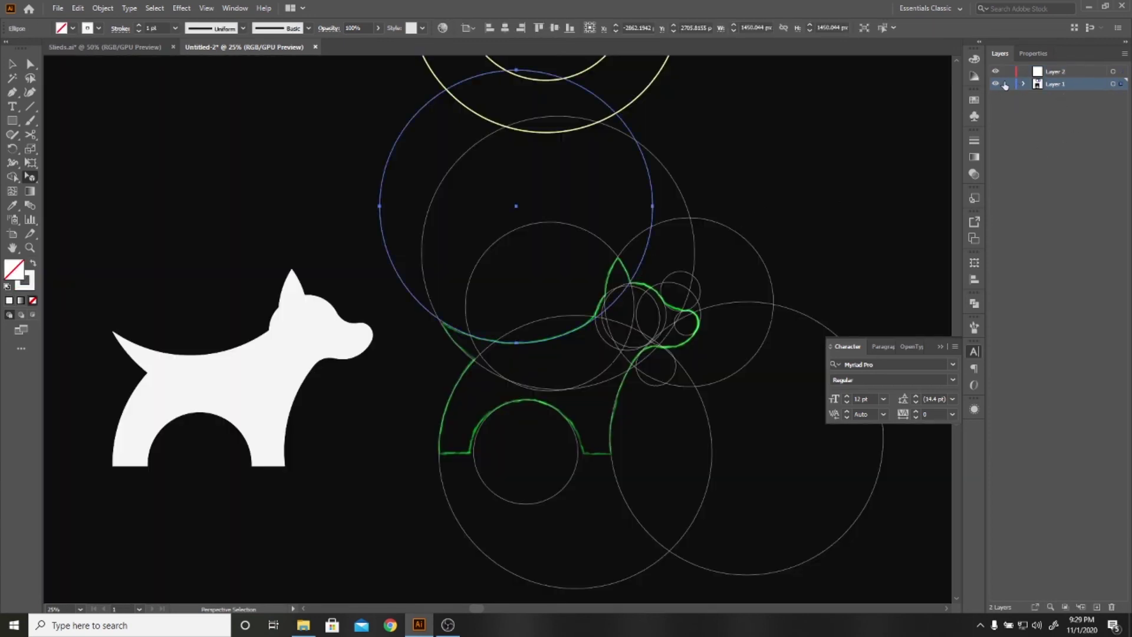
click(1115, 72)
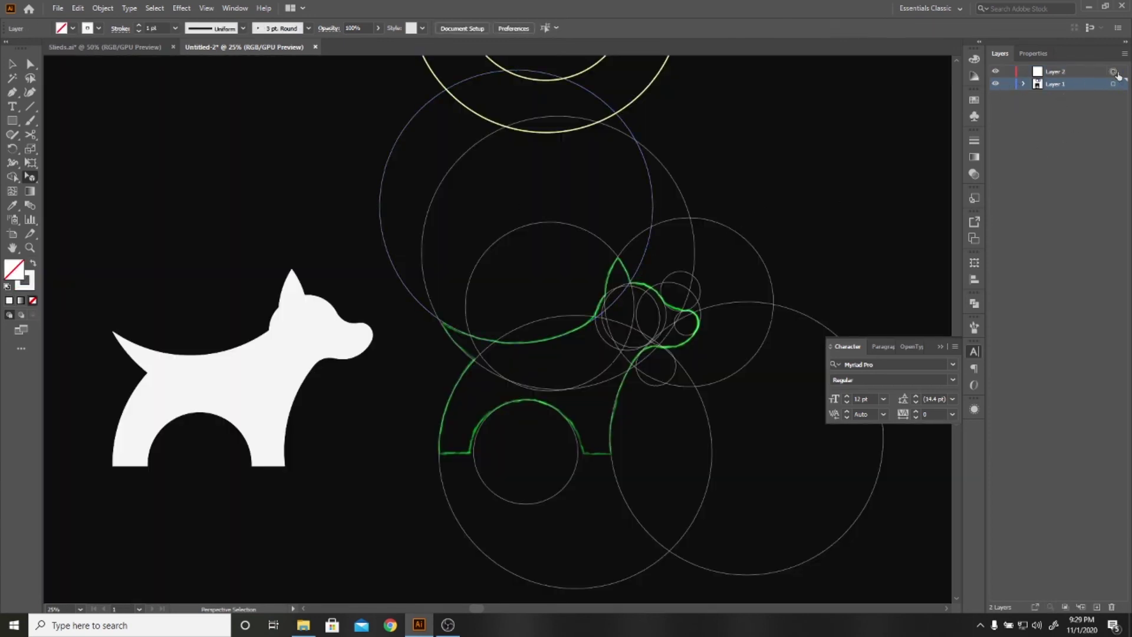
Centre the artboard, target Layer 2, and select the lower construction circles with edges hidden
key(ctrl+minus)
key(ctrl+minus)
key(ctrl+minus)
drag(432, 293, 651, 374)
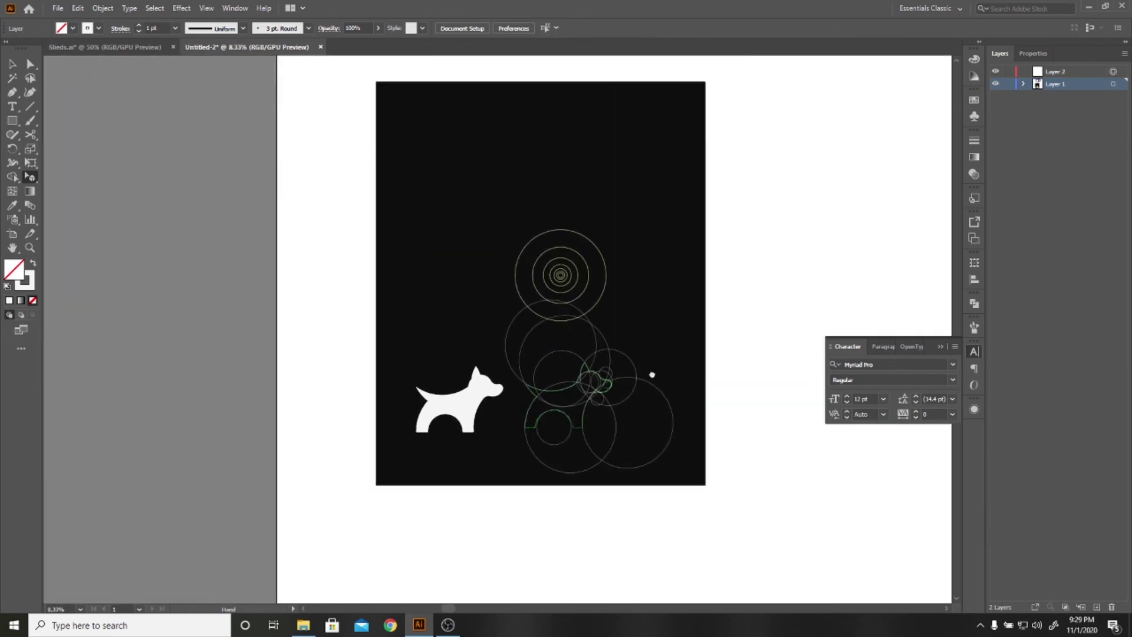
click(1065, 73)
drag(735, 305, 522, 472)
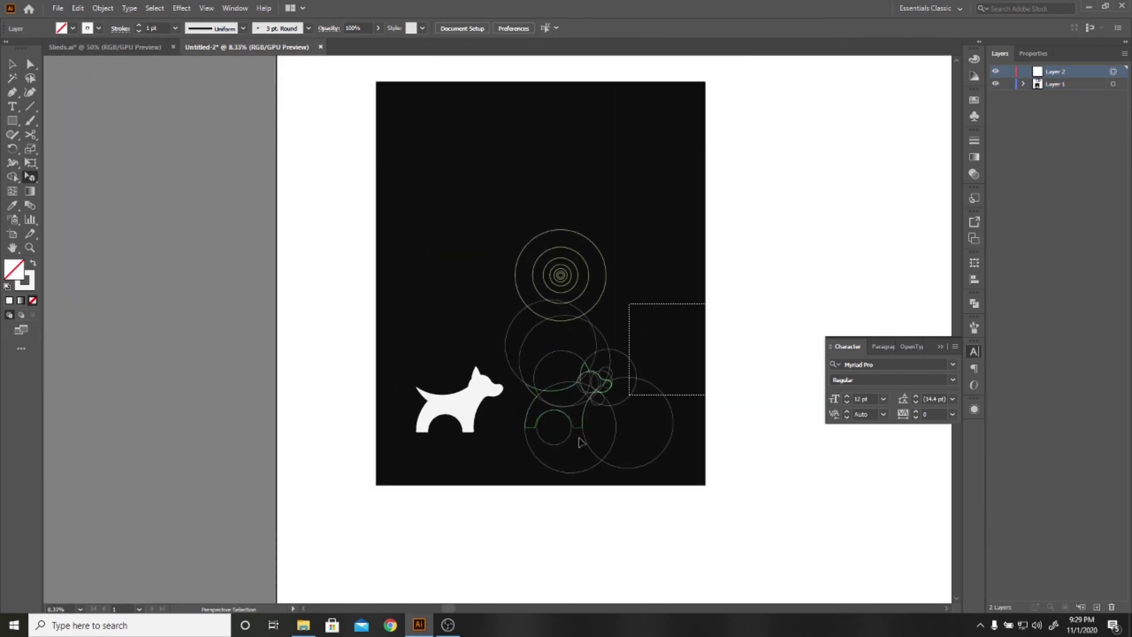
key(ctrl+h)
Move the lower construction circles onto Layer 2 and hide that layer
mouse_move(676, 362)
mouse_down()
mouse_move(462, 485)
mouse_move(519, 486)
mouse_up()
key(ctrl+plus)
key(c)
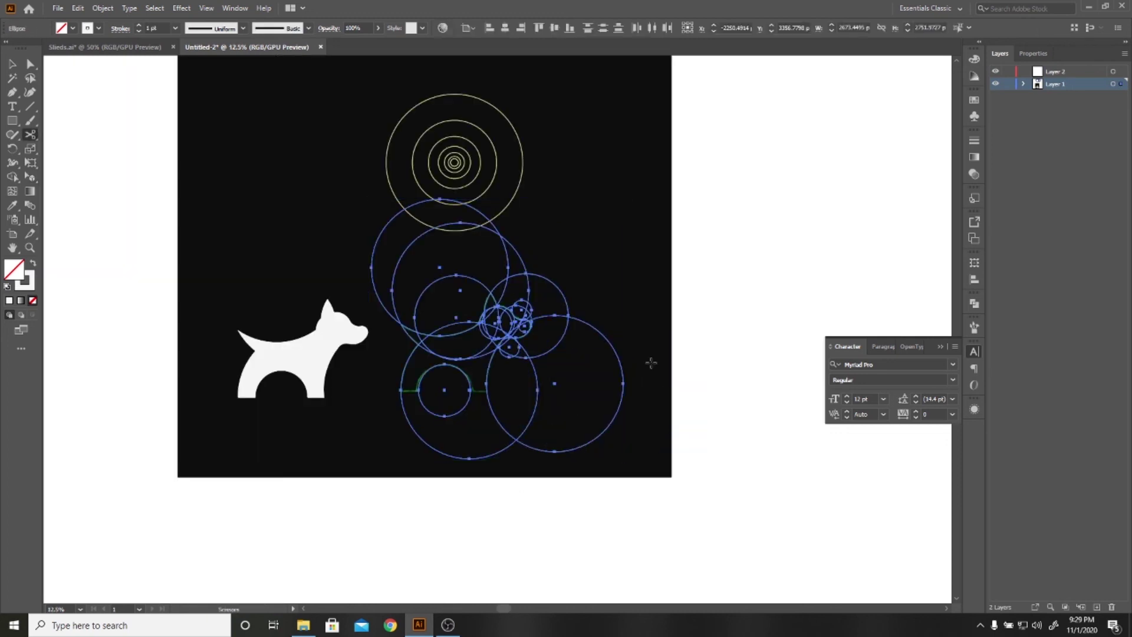
key(ctrl+plus)
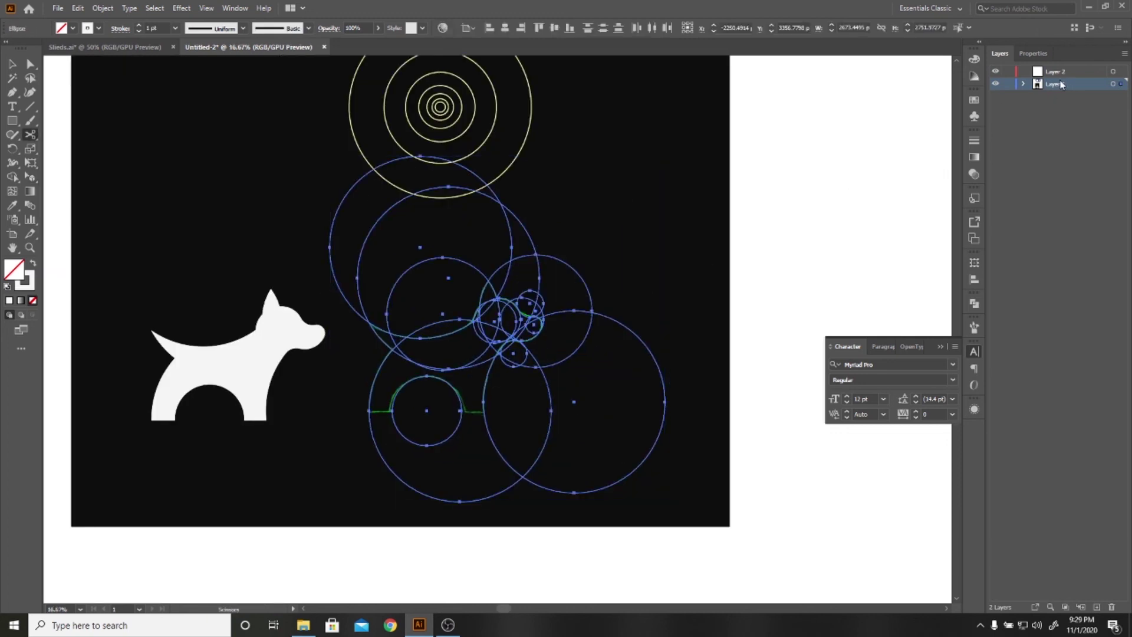
click(1060, 74)
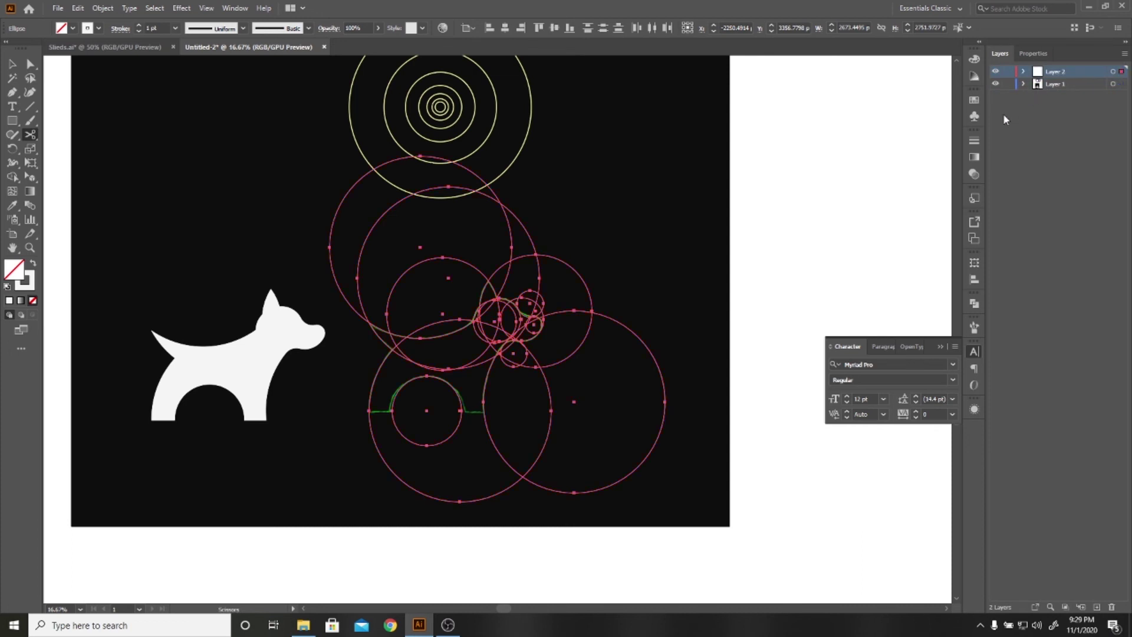
click(1038, 123)
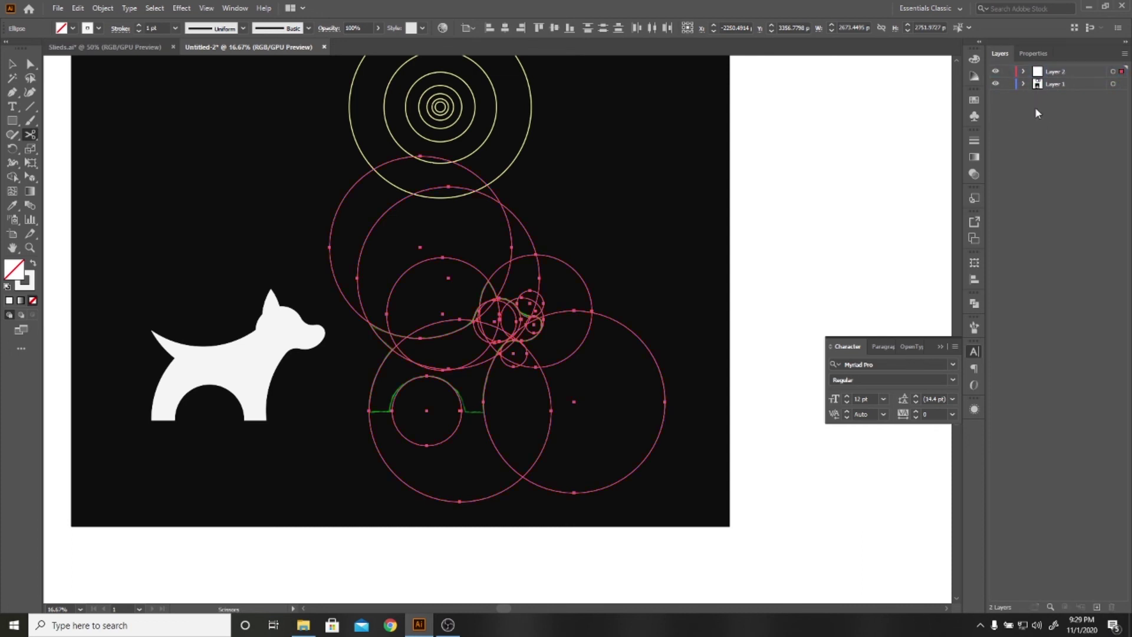
click(995, 71)
After a failed Scissors cut, Alt-drag a copy of the white dog onto the green outline
click(994, 75)
scroll(262, 335, up, 1)
click(264, 339)
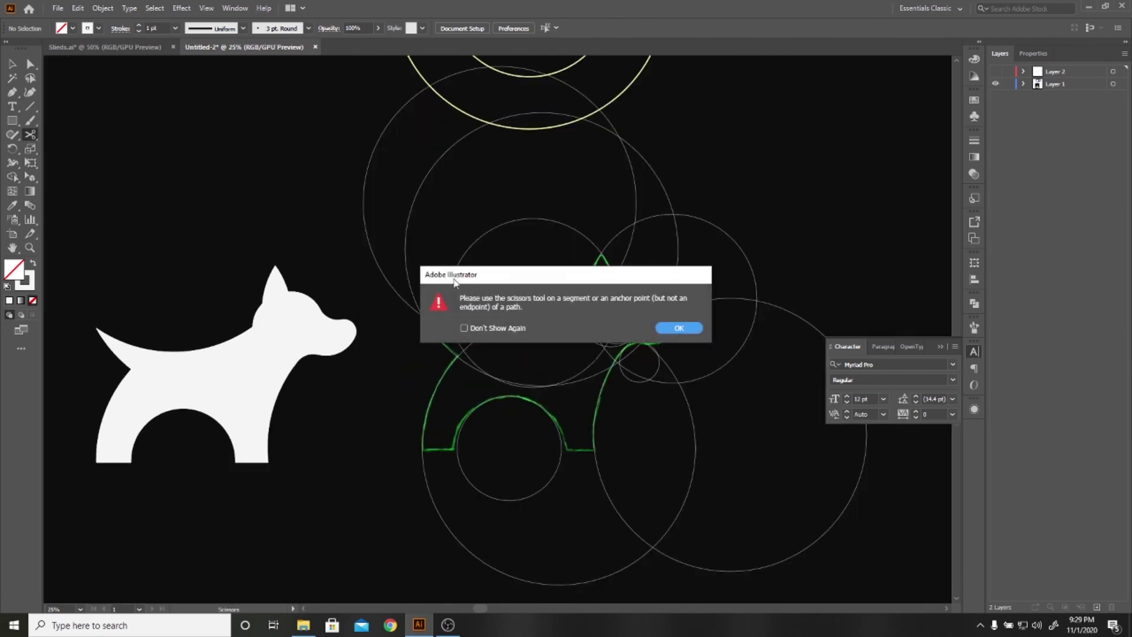
click(684, 328)
key(v)
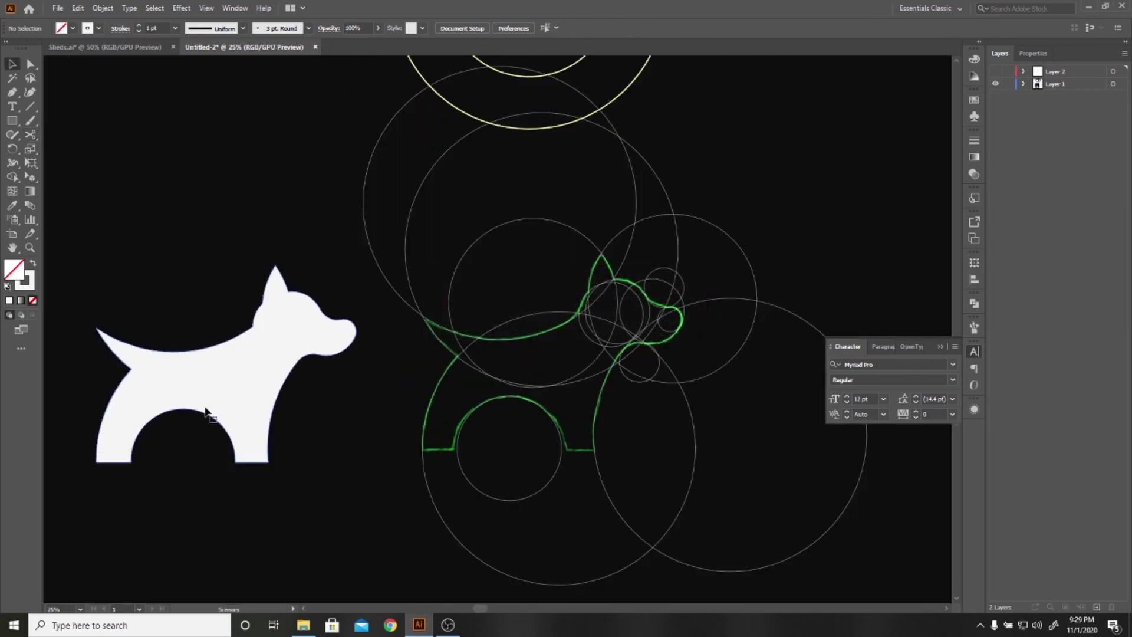
click(157, 403)
drag(158, 404, 486, 395)
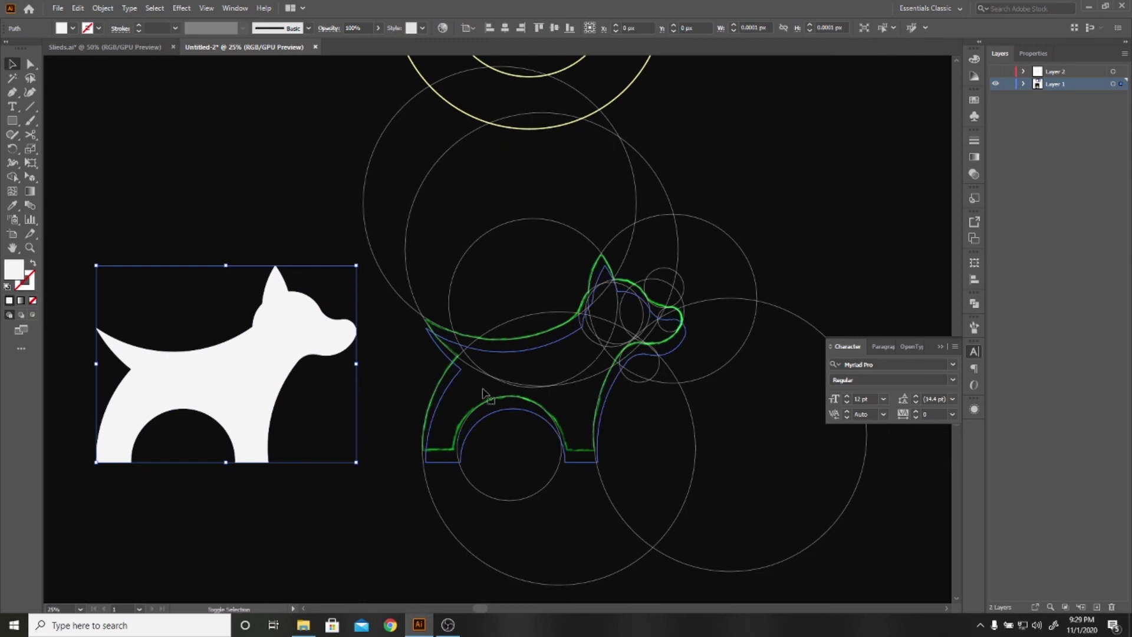
In Outline view, snap the dog copy's corner anchor onto the line intersection
scroll(496, 391, up, 2)
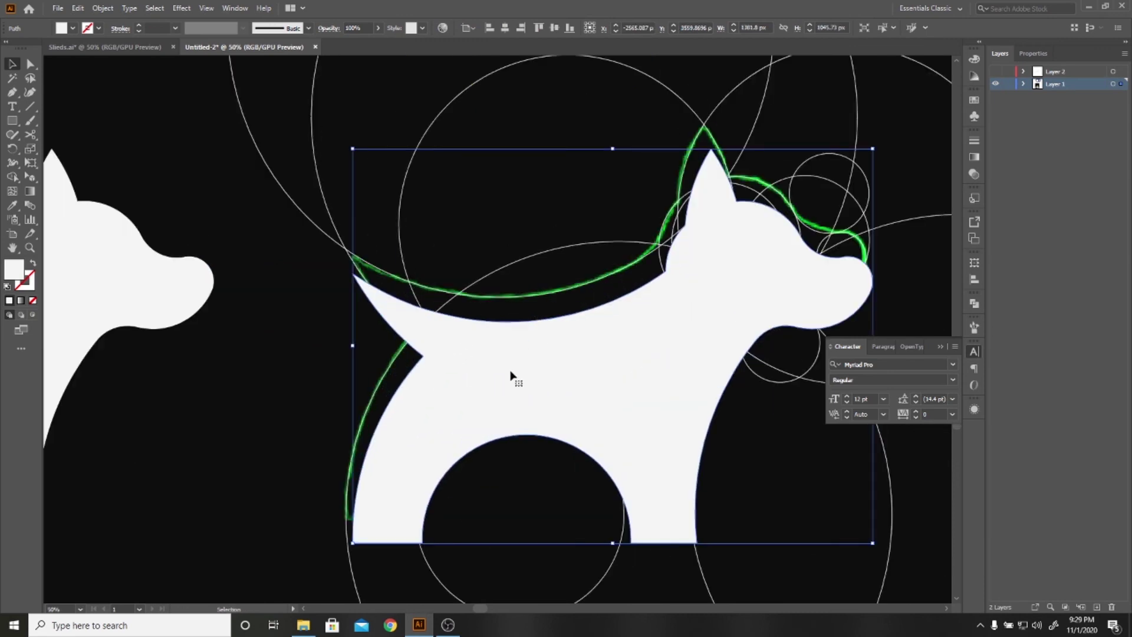
drag(509, 369, 511, 332)
key(a)
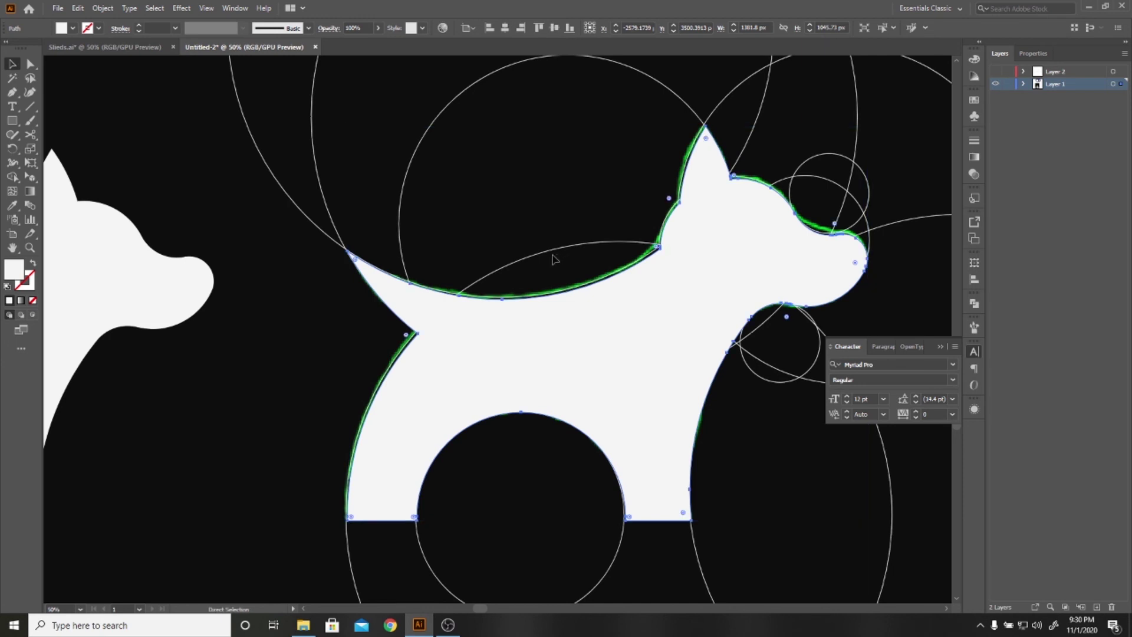
key(ctrl+y)
key(v)
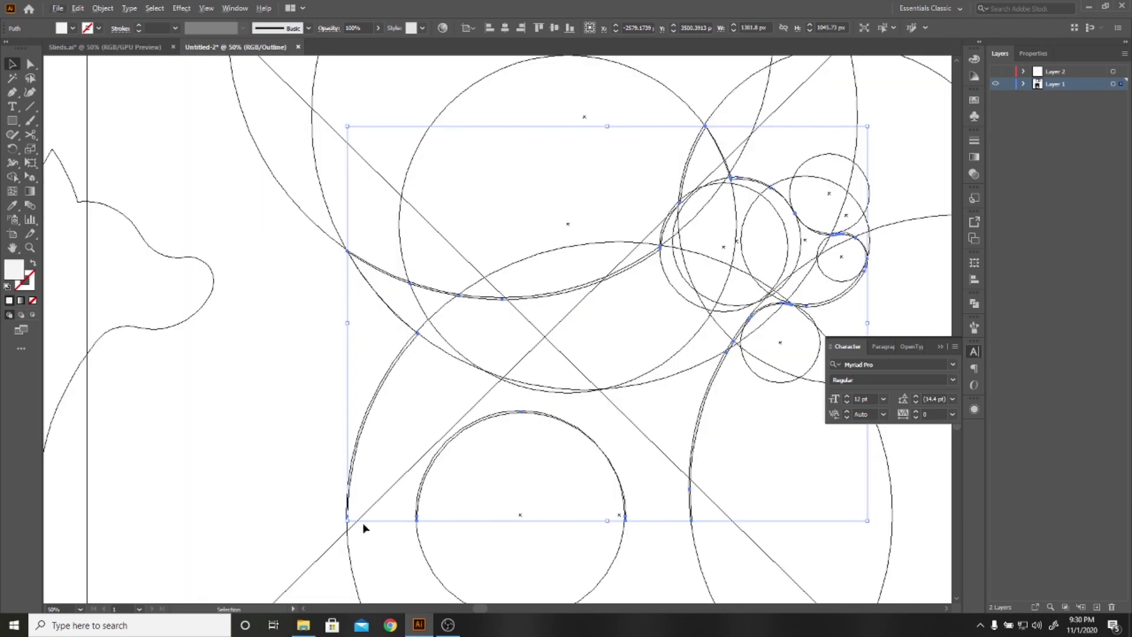
scroll(336, 217, up, 3)
scroll(336, 265, up, 2)
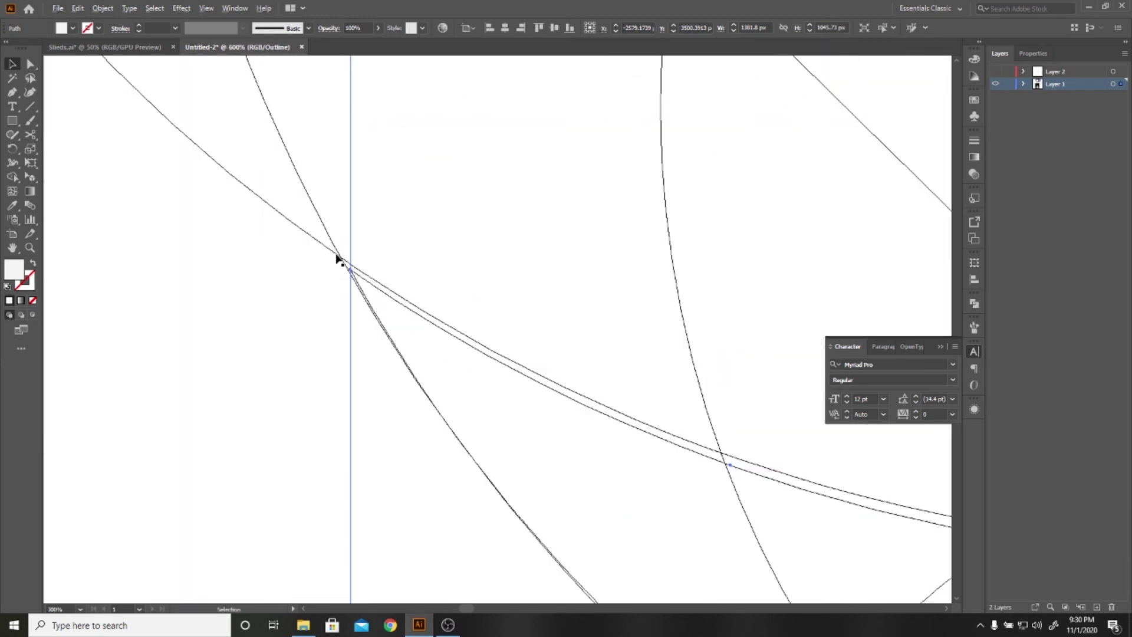
scroll(337, 261, up, 1)
scroll(335, 265, up, 2)
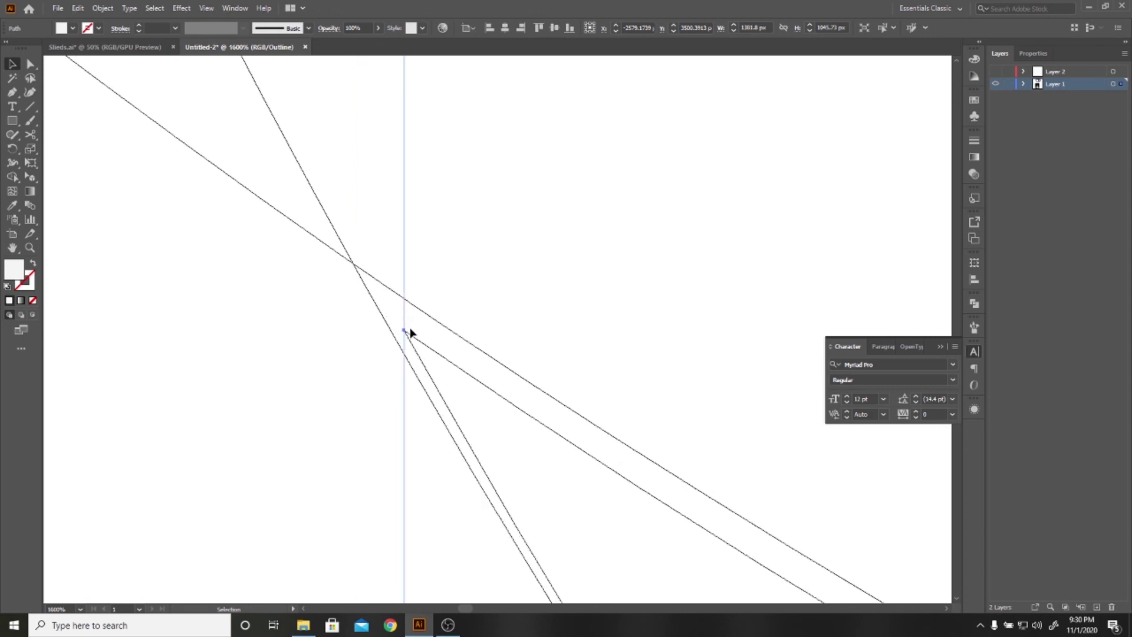
drag(405, 332, 353, 265)
click(339, 320)
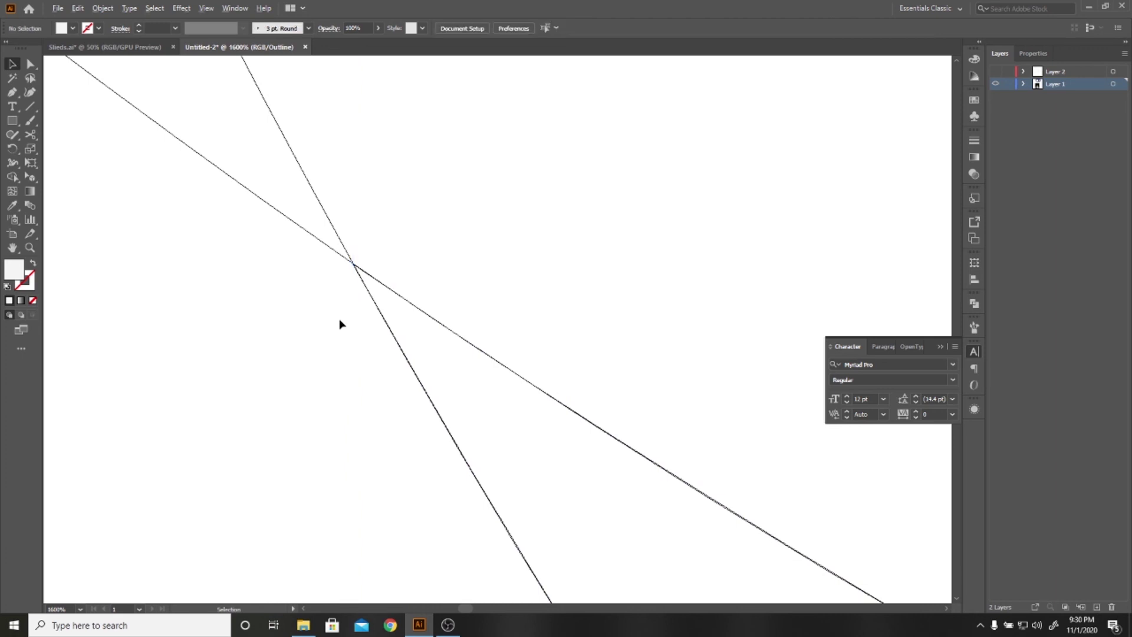
Back in Preview, select the repositioned dog and remove its fill to compare with the outline
scroll(285, 347, down, 6)
scroll(283, 349, down, 6)
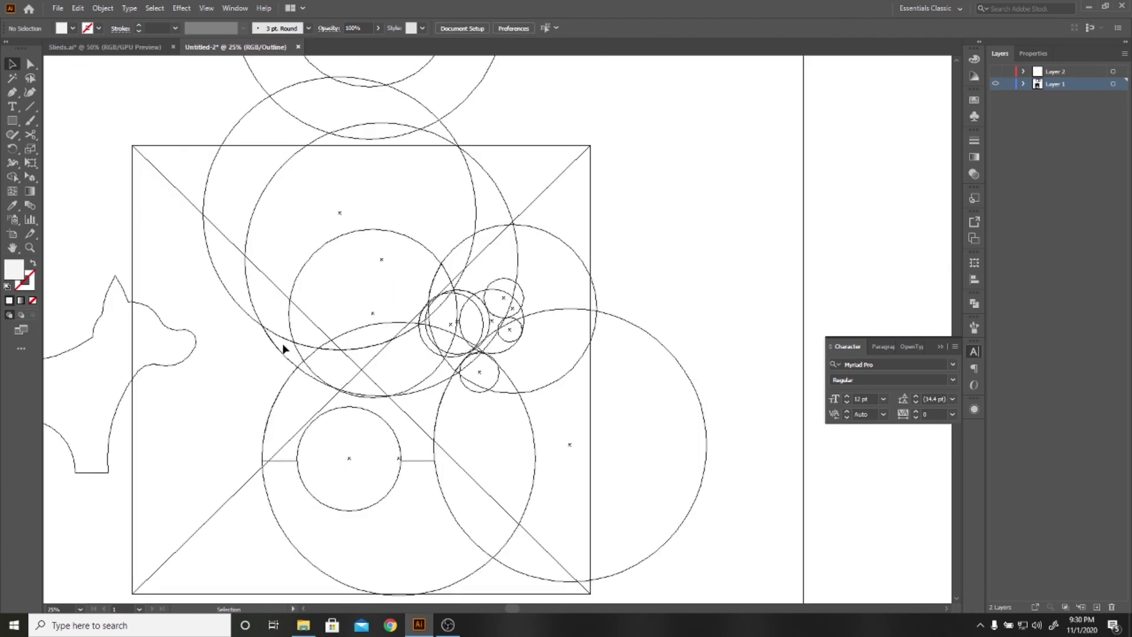
key(a)
key(ctrl+y)
key(v)
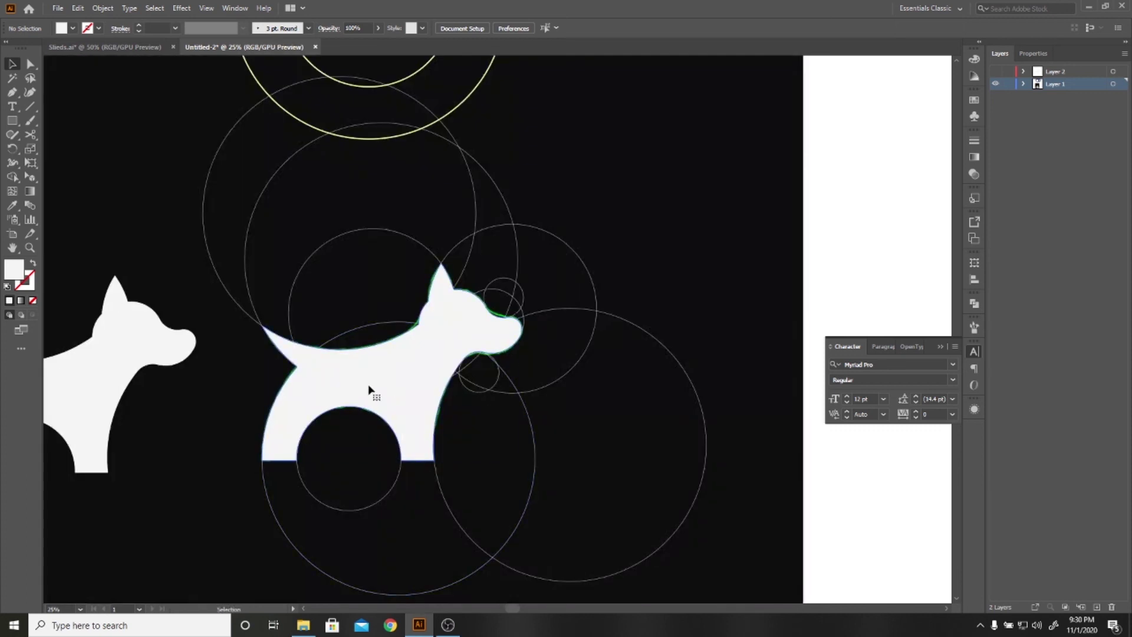
click(372, 391)
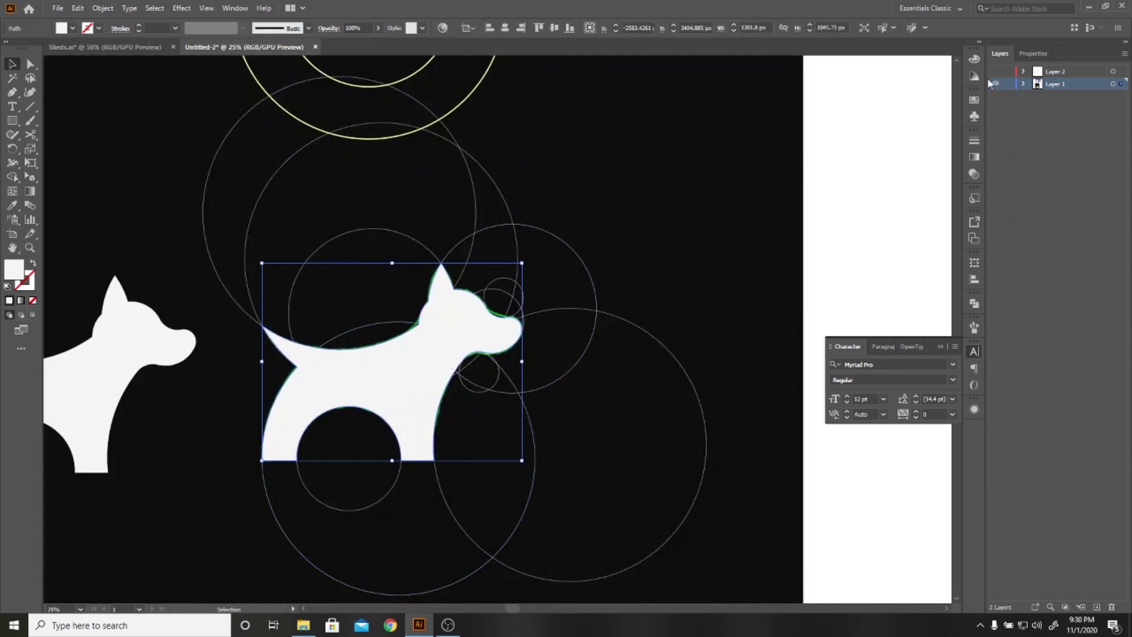
key(a)
key(Delete)
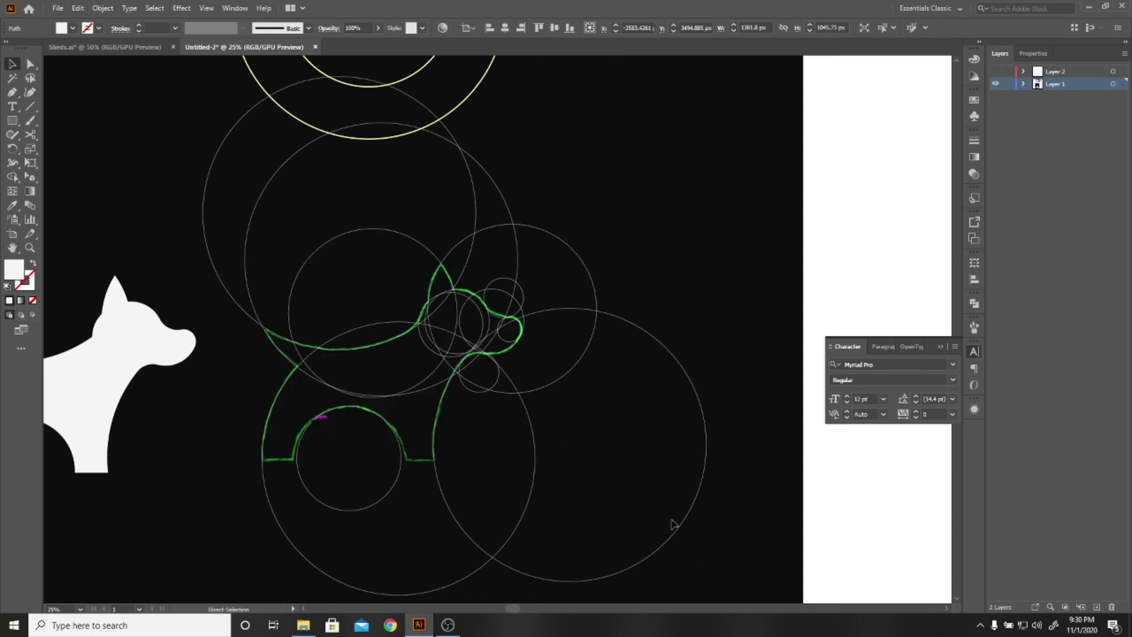
key(v)
Delete the stray construction circles, restore the dog's white fill, and show Layer 2 again
drag(754, 548, 223, 278)
key(Delete)
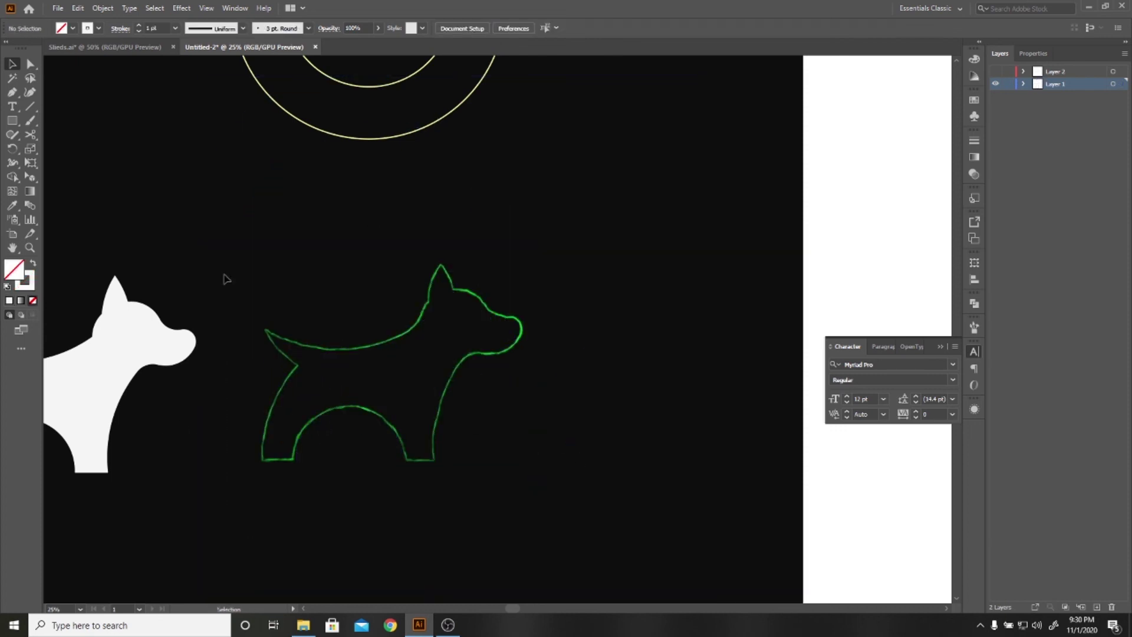
key(ctrl+z)
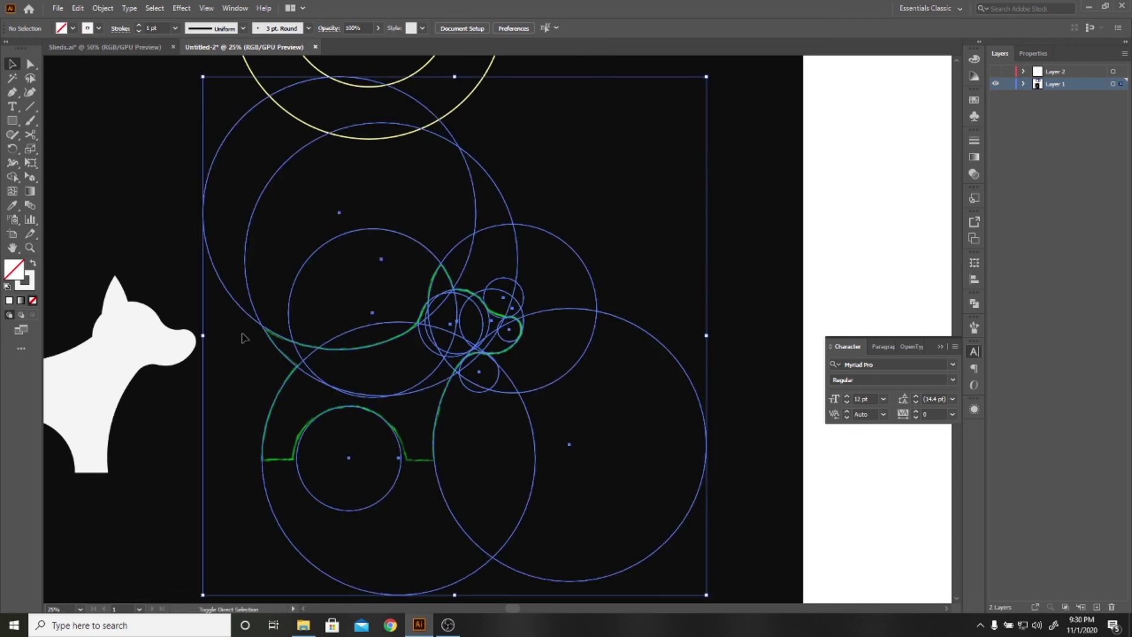
key(a)
key(Delete)
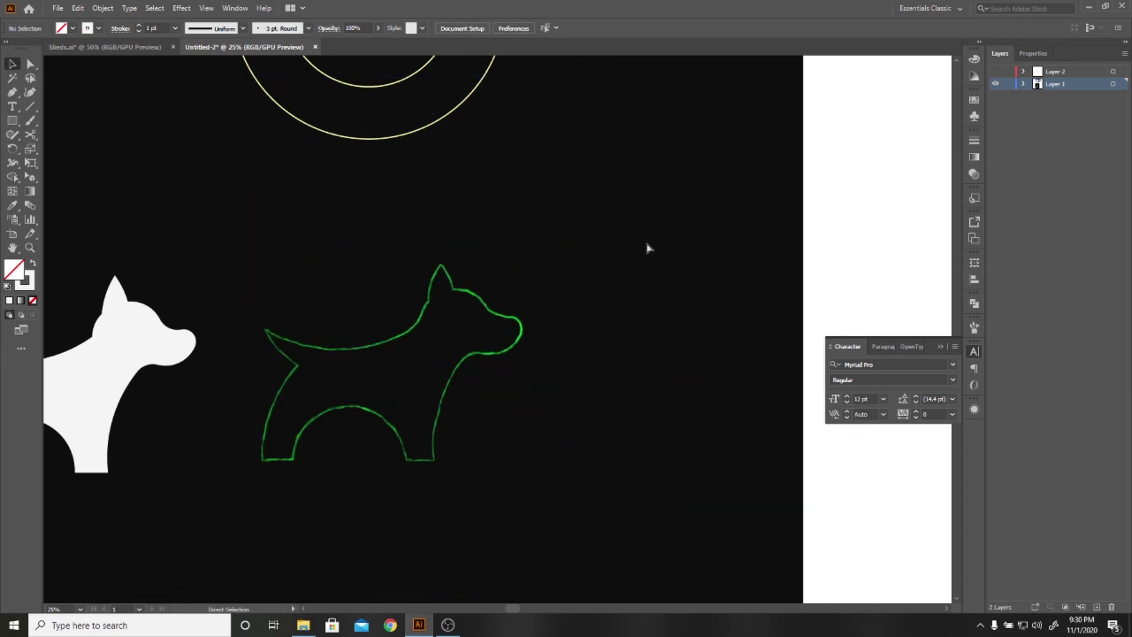
key(ctrl)
key(shift+x)
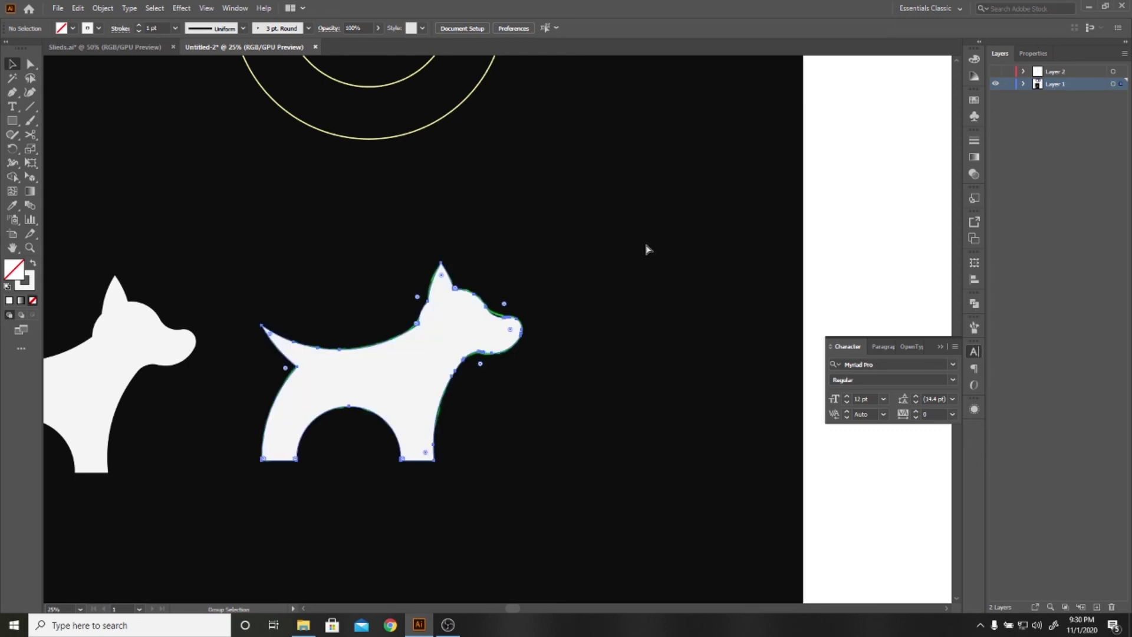
click(819, 208)
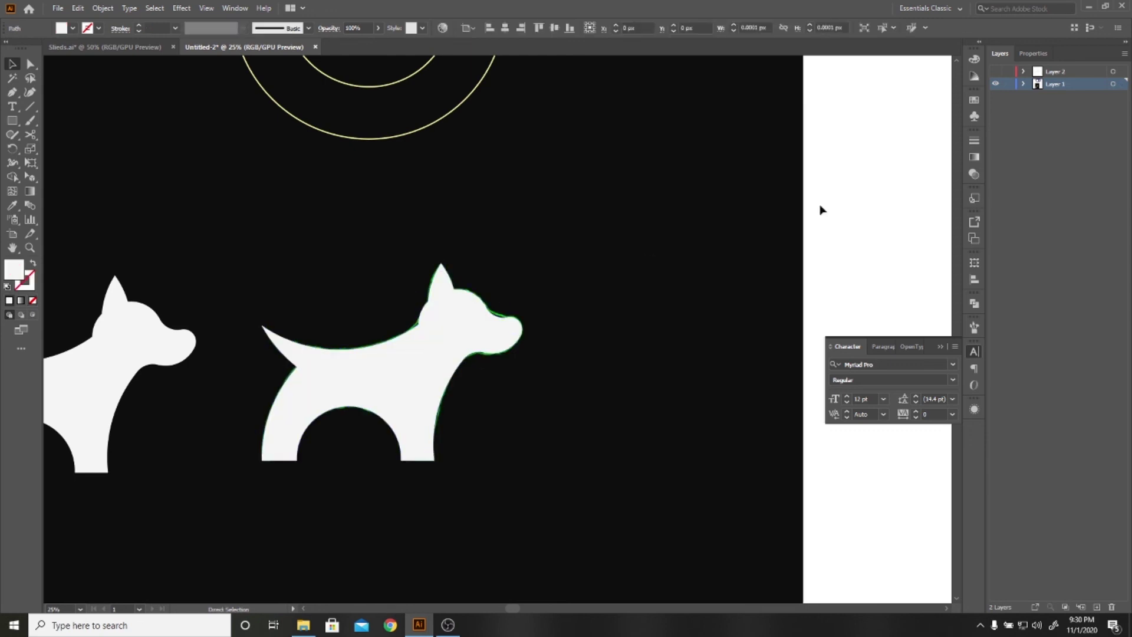
click(995, 71)
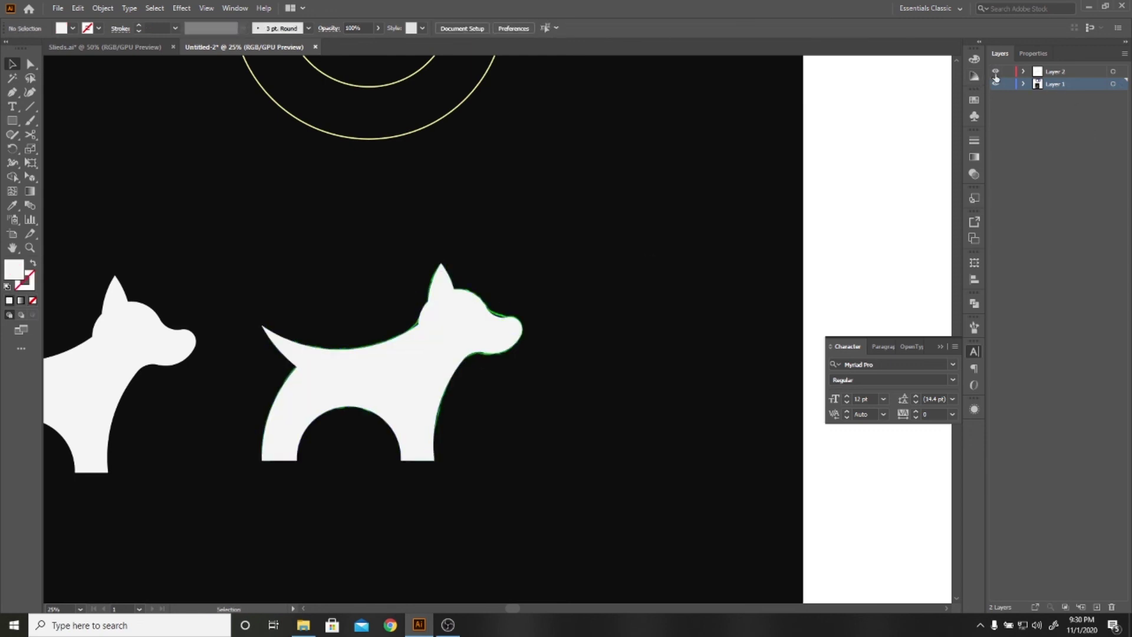
Give all the construction circles on Layer 2 a darker grey stroke
click(1112, 71)
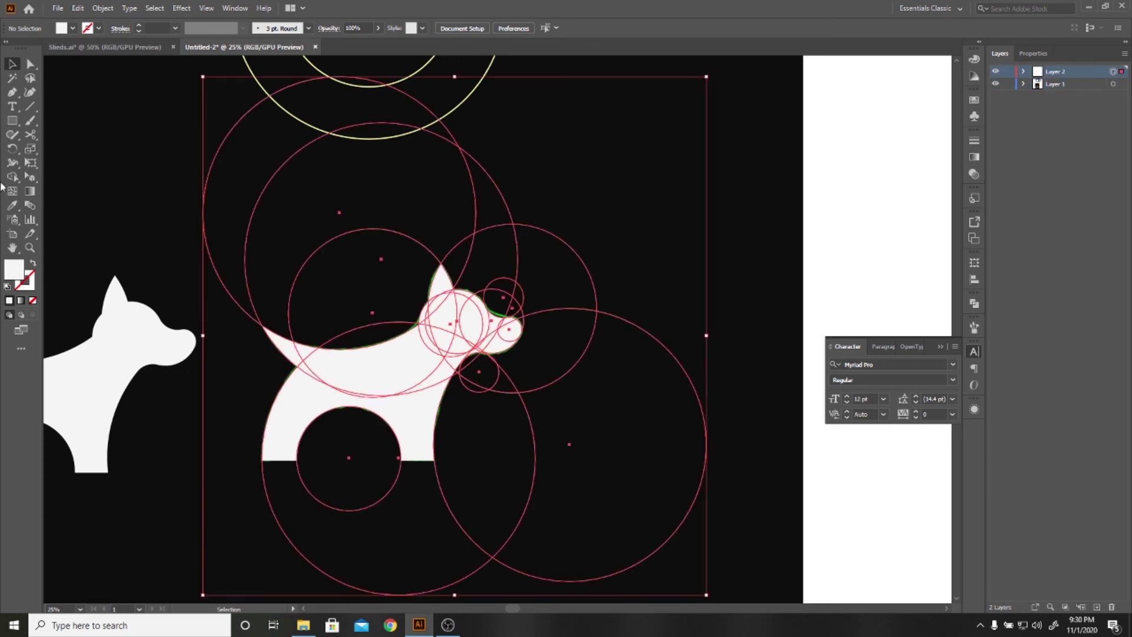
double_click(32, 287)
click(696, 370)
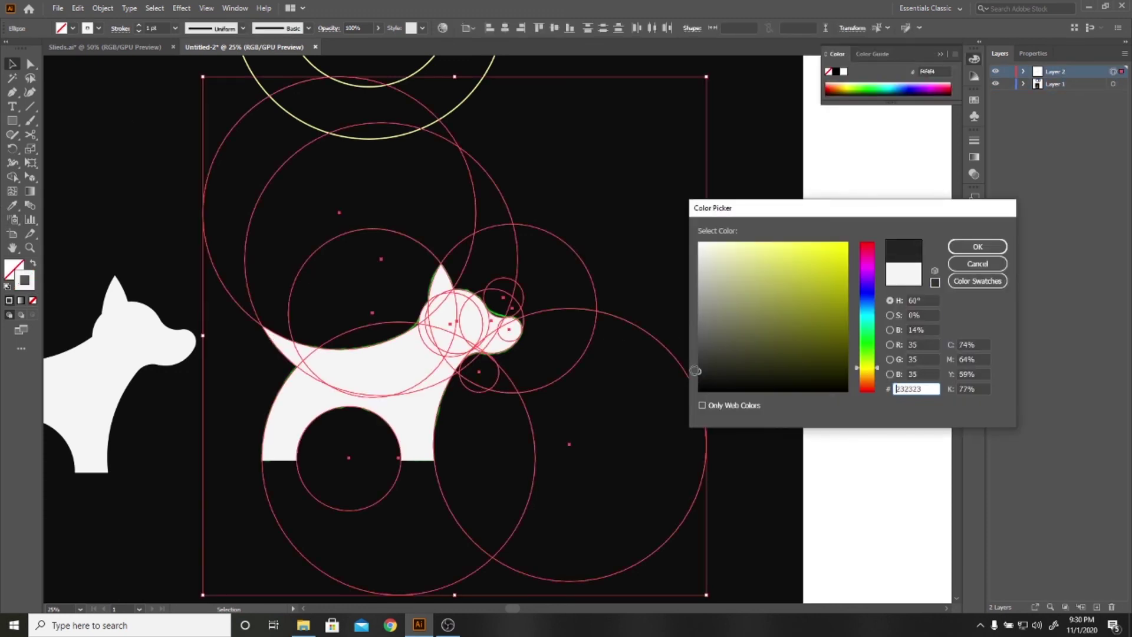
drag(696, 370, 695, 380)
click(978, 246)
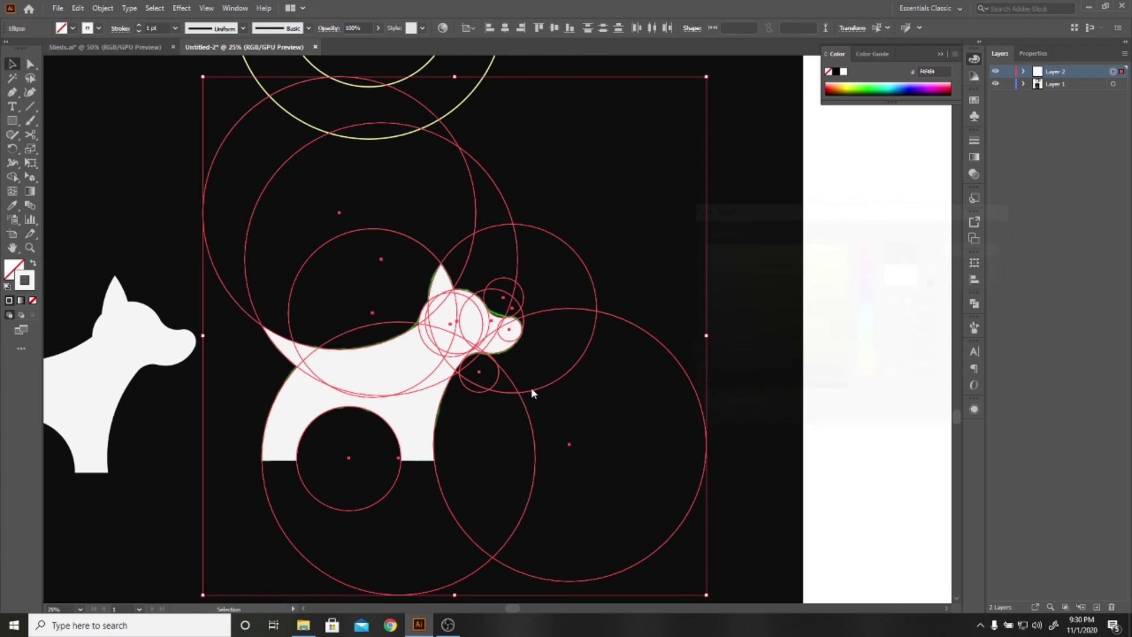
click(731, 326)
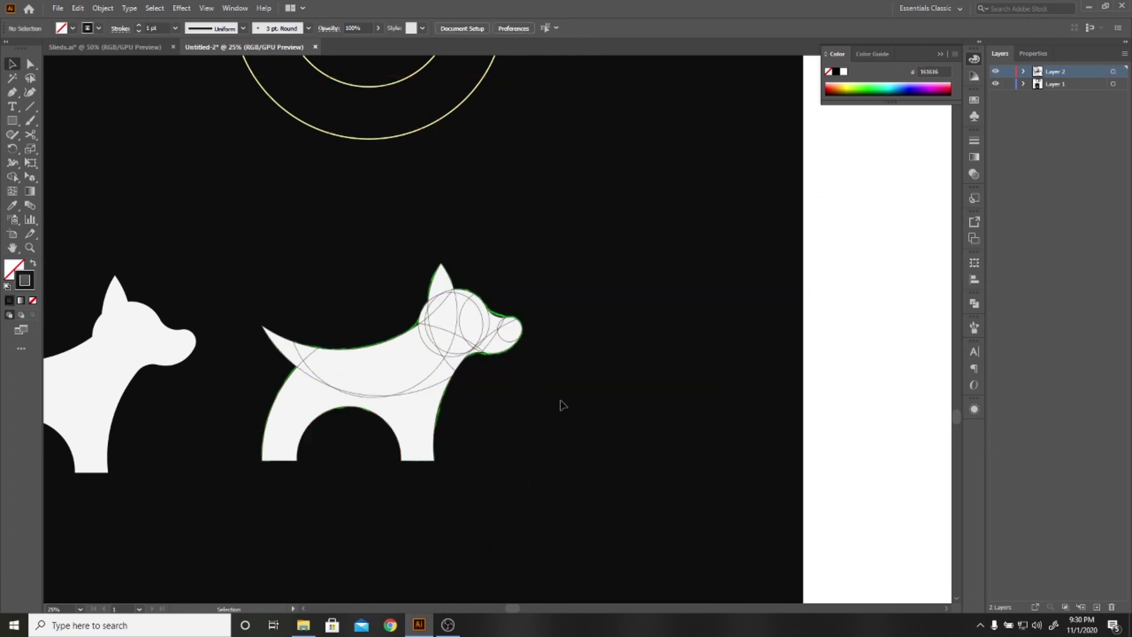
Fill the right-hand dog with bright cyan (17aadd) from the Color Picker
scroll(627, 376, down, 1)
click(486, 403)
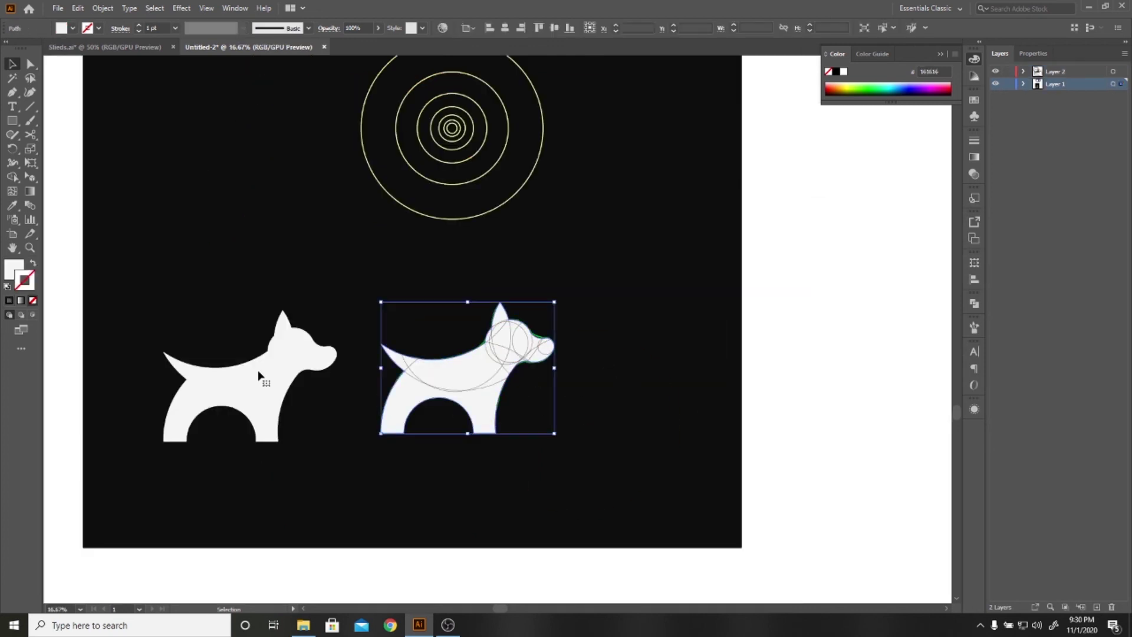
double_click(13, 269)
click(831, 312)
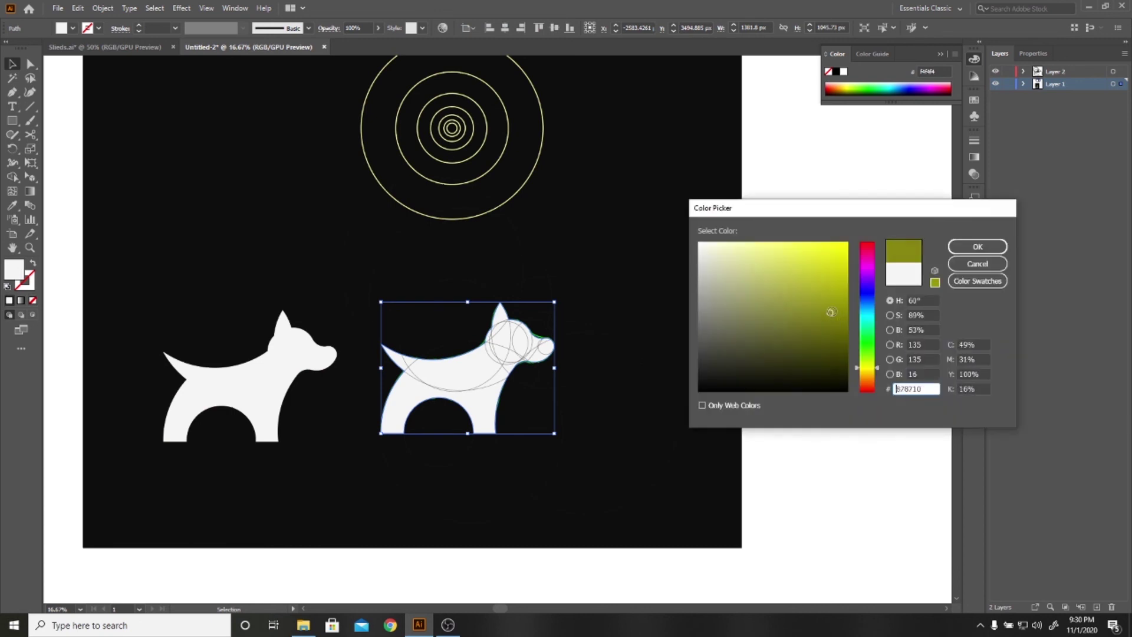
click(867, 309)
click(832, 261)
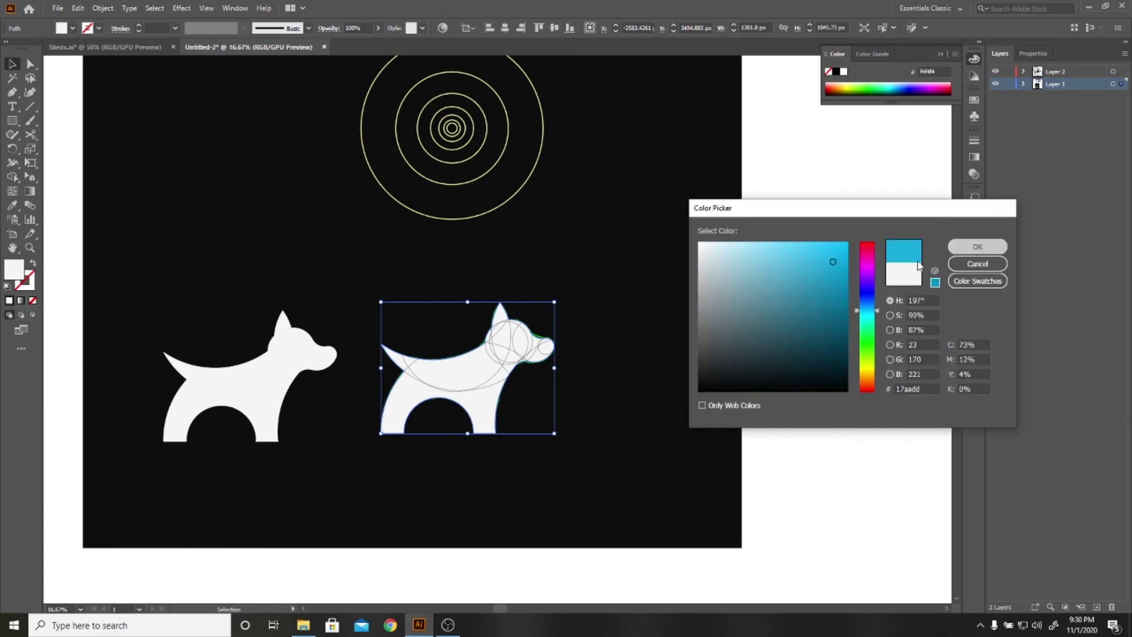
key(Return)
click(814, 289)
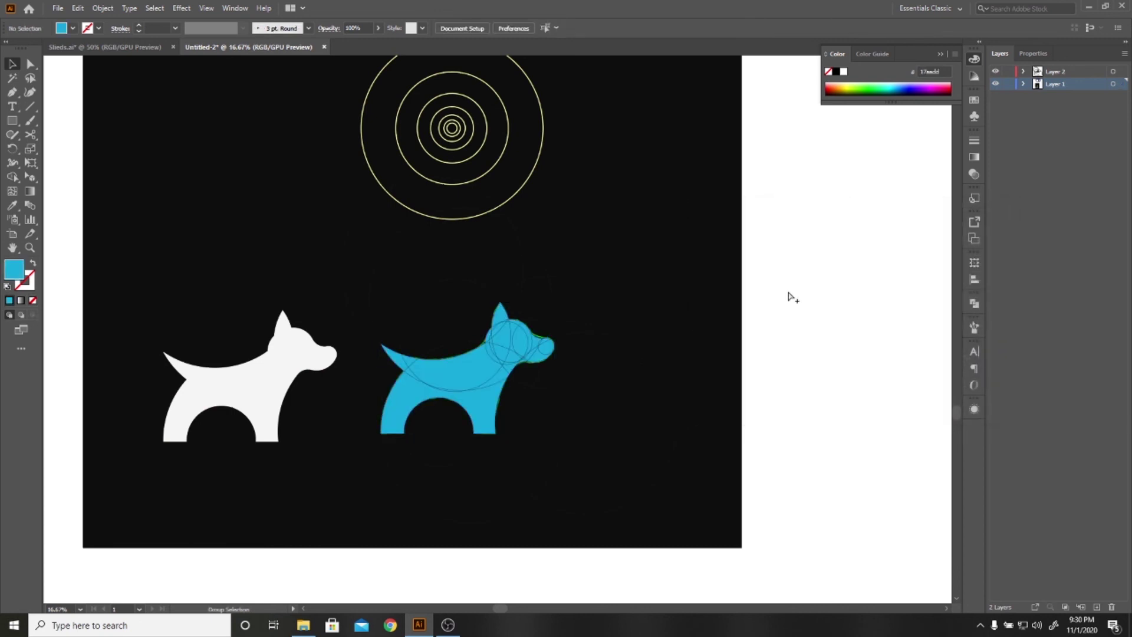
Delete the two black background rectangles behind the artwork
click(734, 311)
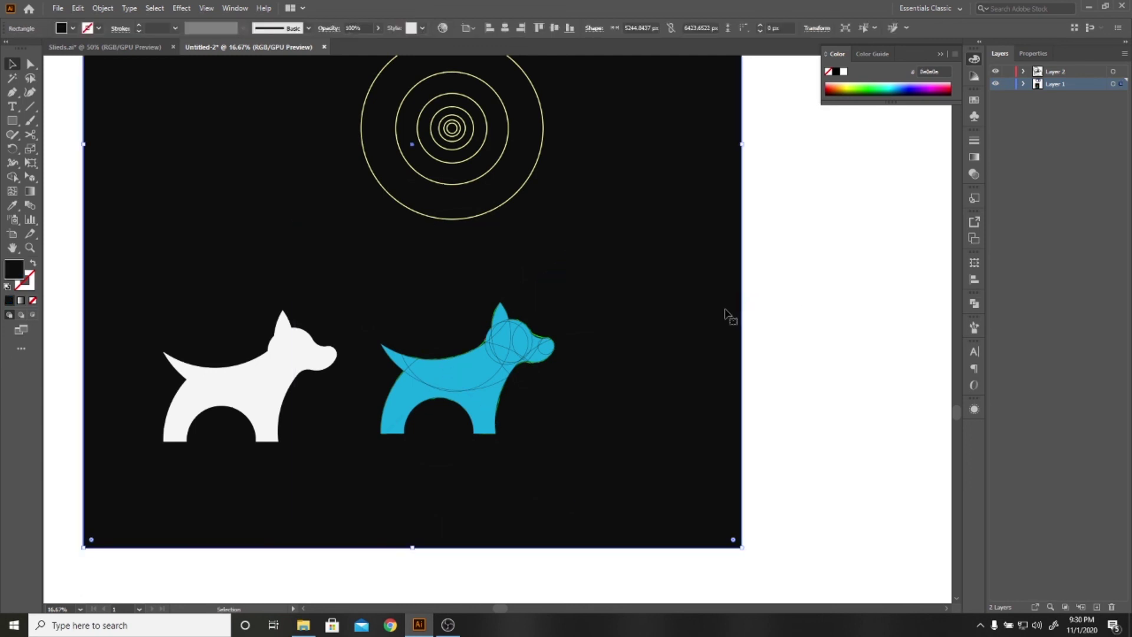
key(Delete)
click(596, 341)
key(Delete)
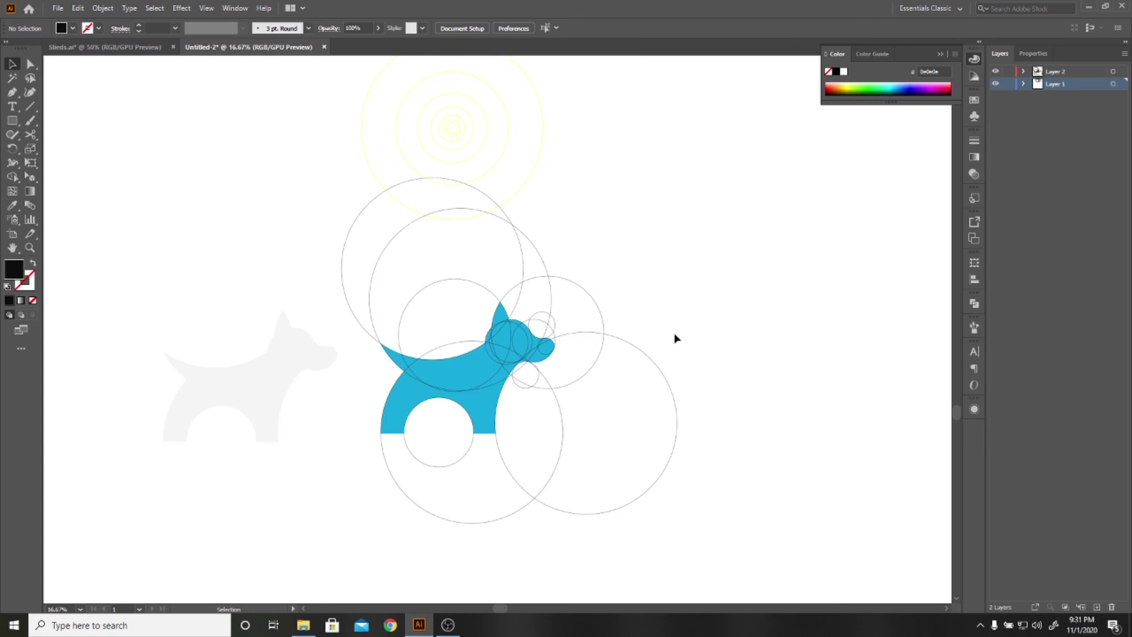
key(ctrl+minus)
key(ctrl+minus)
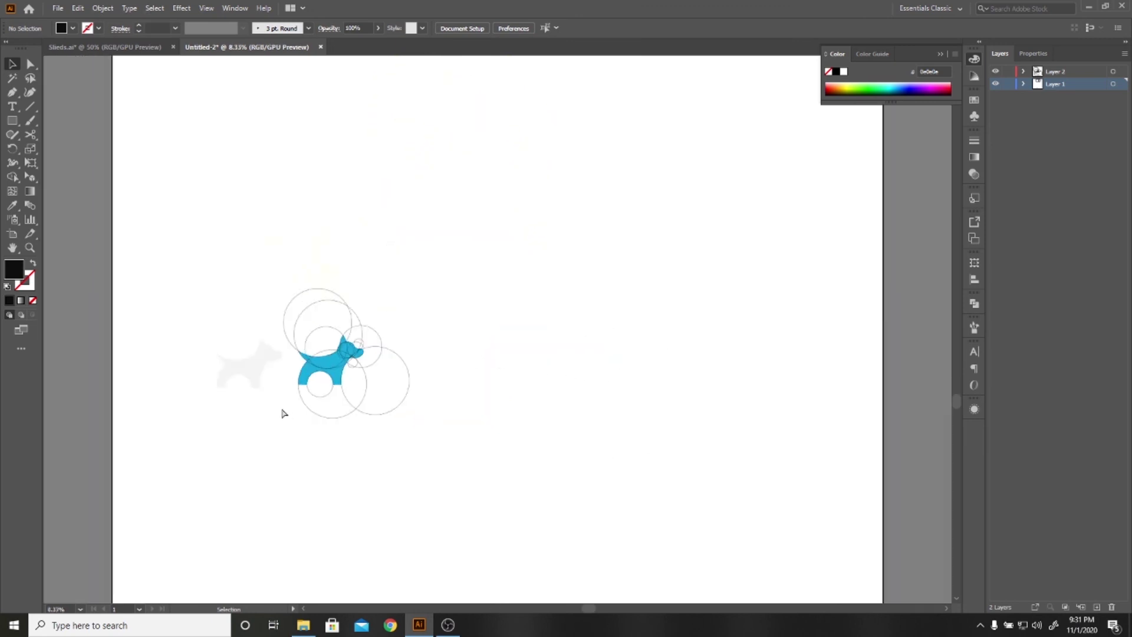
key(ctrl+plus)
Move the construction circles and cyan dog together further to the right
drag(259, 401, 332, 411)
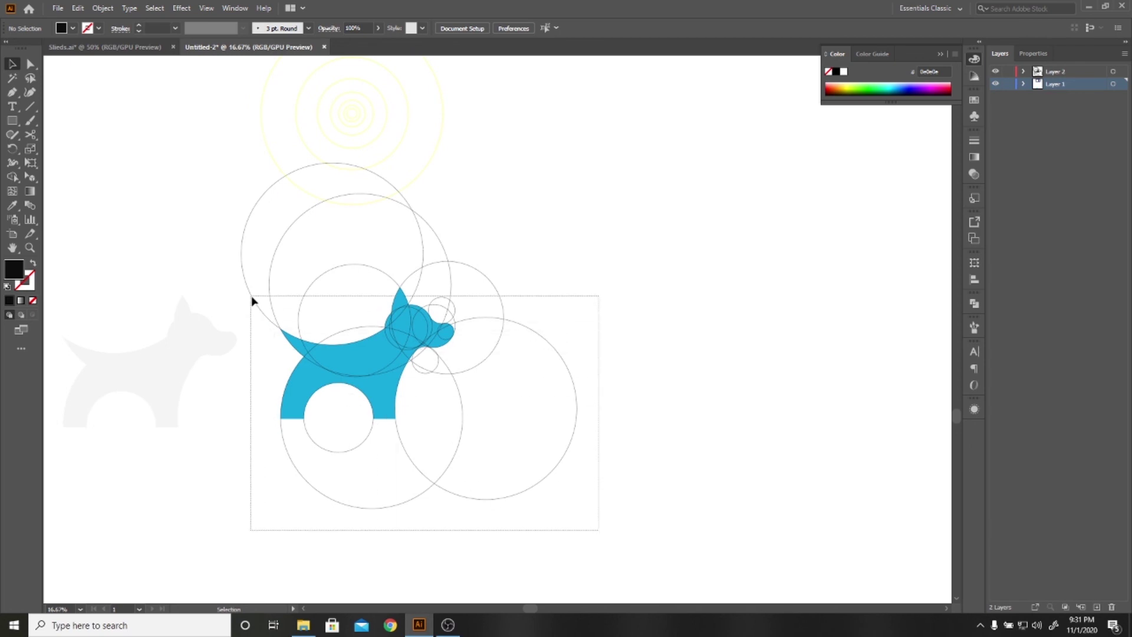
drag(596, 537, 252, 298)
drag(395, 372, 613, 359)
key(ctrl+z)
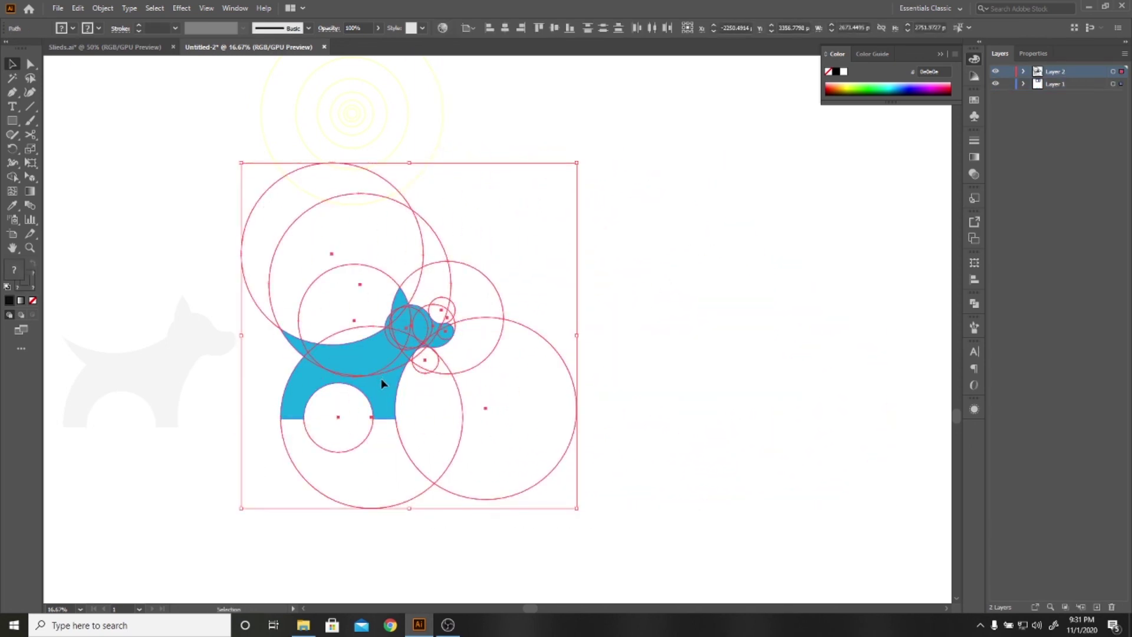
drag(384, 384, 695, 361)
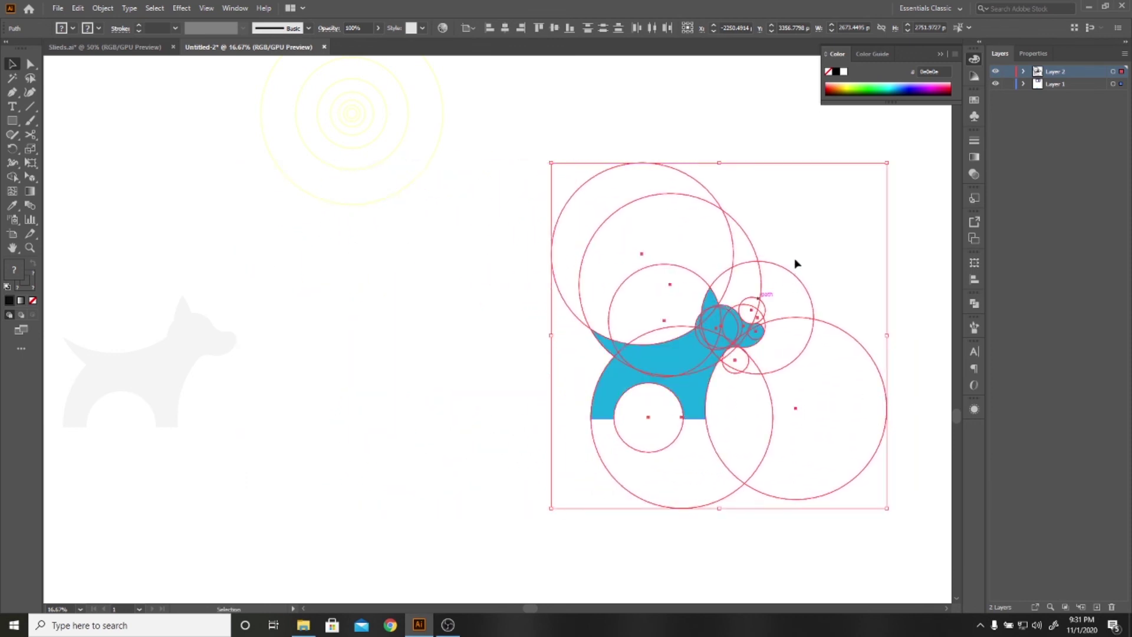
click(826, 246)
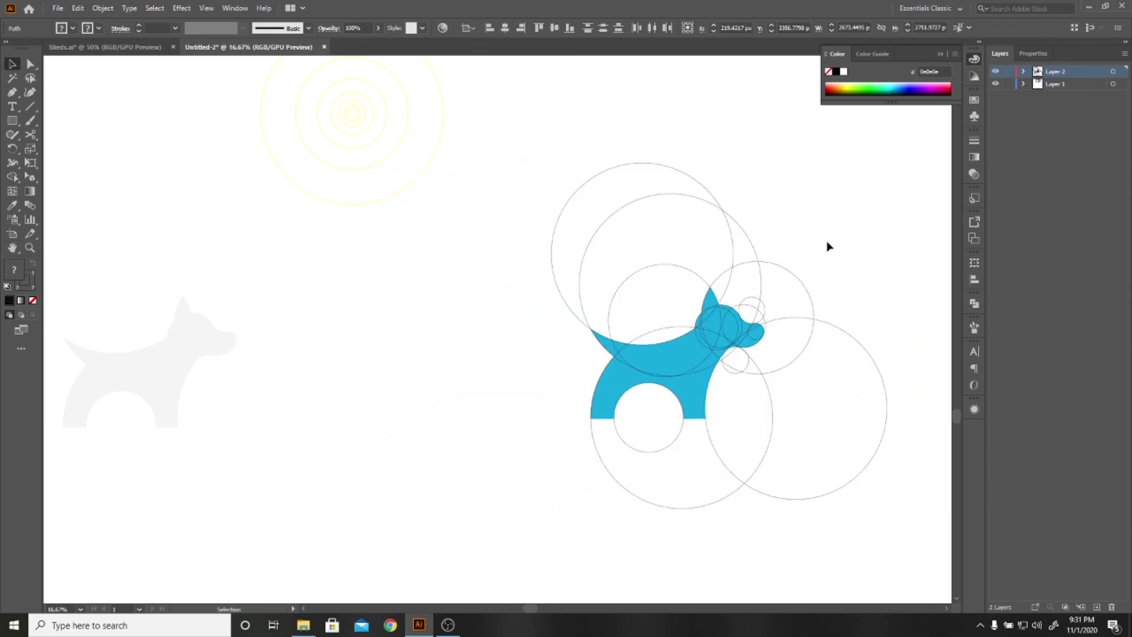
Make the circles dashed 2 pt outlines and move the pale dog beside the cyan one
click(1114, 72)
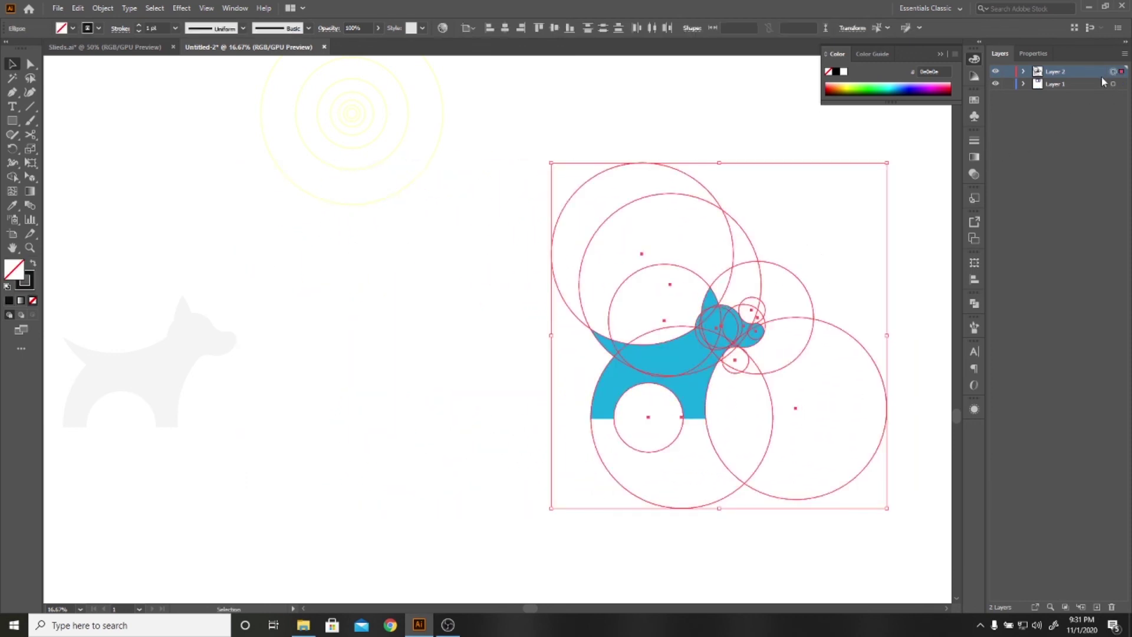
click(121, 29)
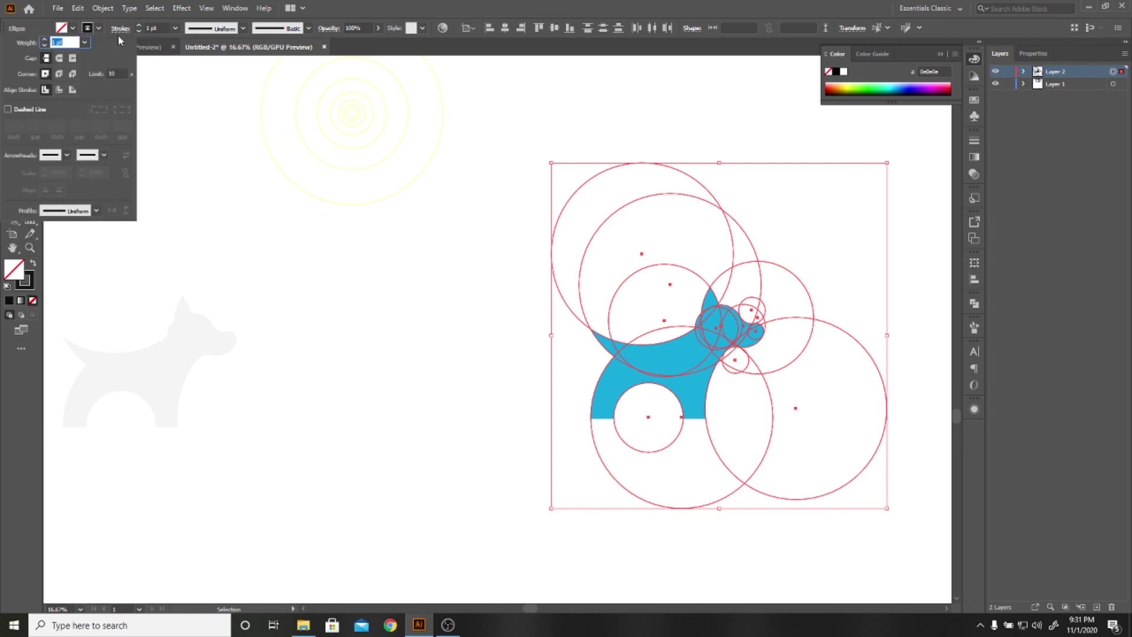
click(30, 112)
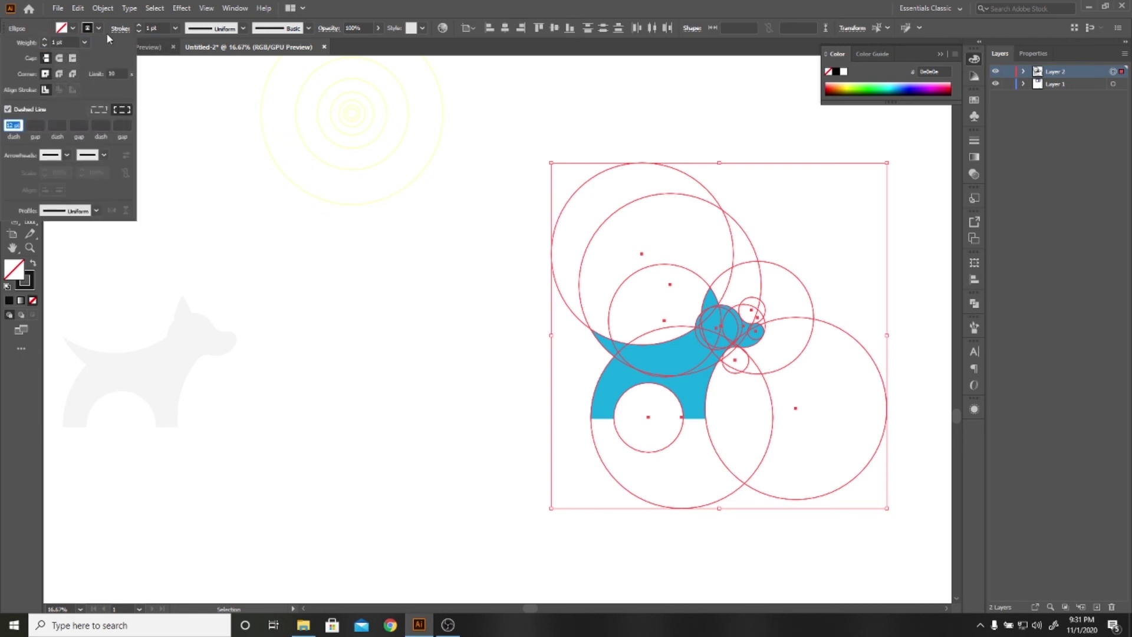
click(84, 42)
click(100, 106)
click(187, 116)
click(498, 429)
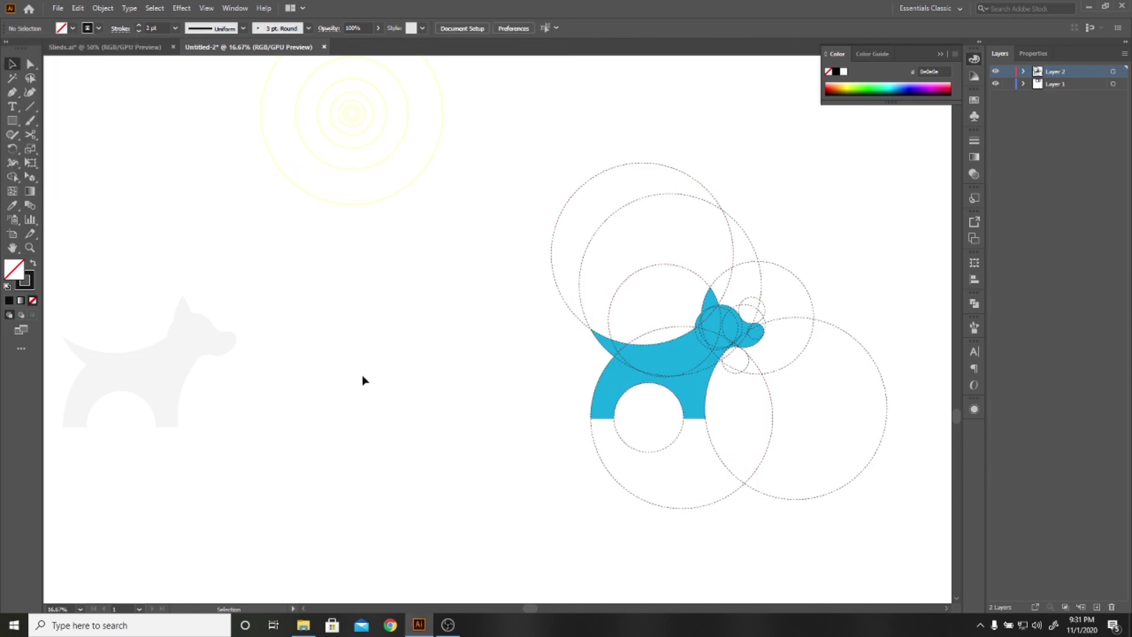
mouse_move(118, 382)
mouse_down()
mouse_move(445, 376)
mouse_move(431, 376)
mouse_up()
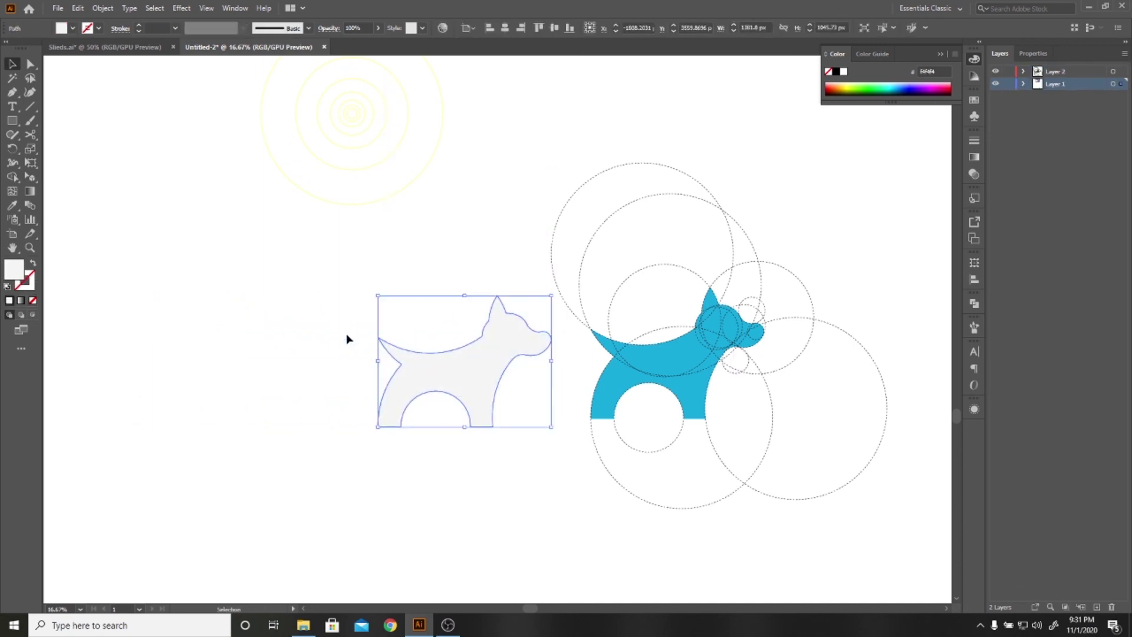
Eyedropper the cyan fill from the blue dog onto the pale dog
click(12, 205)
click(604, 400)
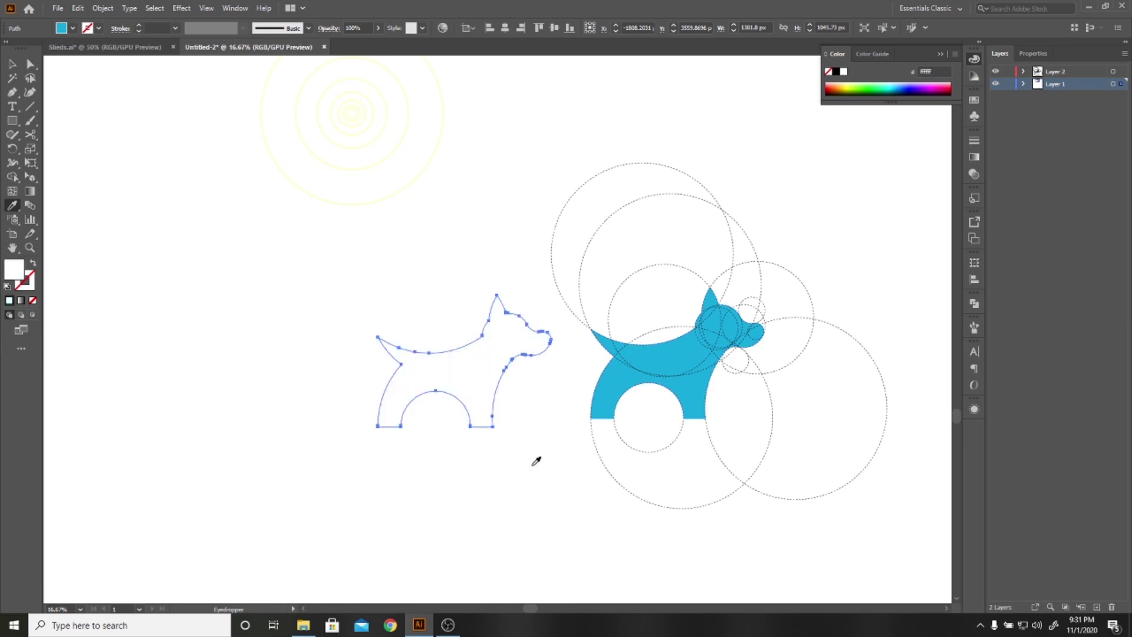
key(v)
key(ctrl+minus)
key(ctrl+minus)
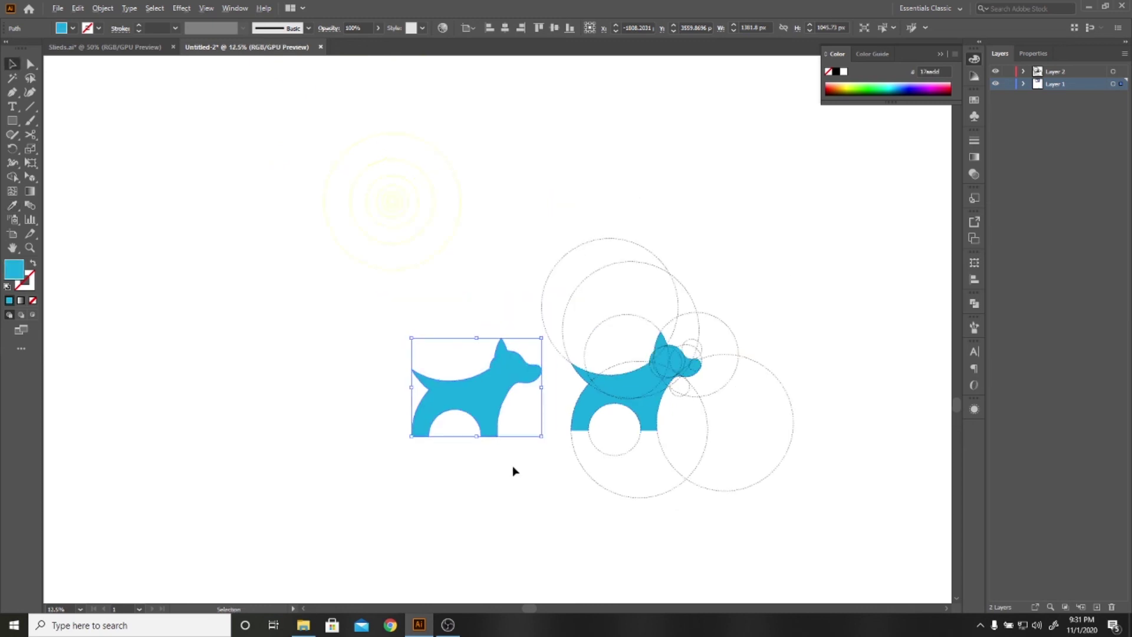
click(497, 464)
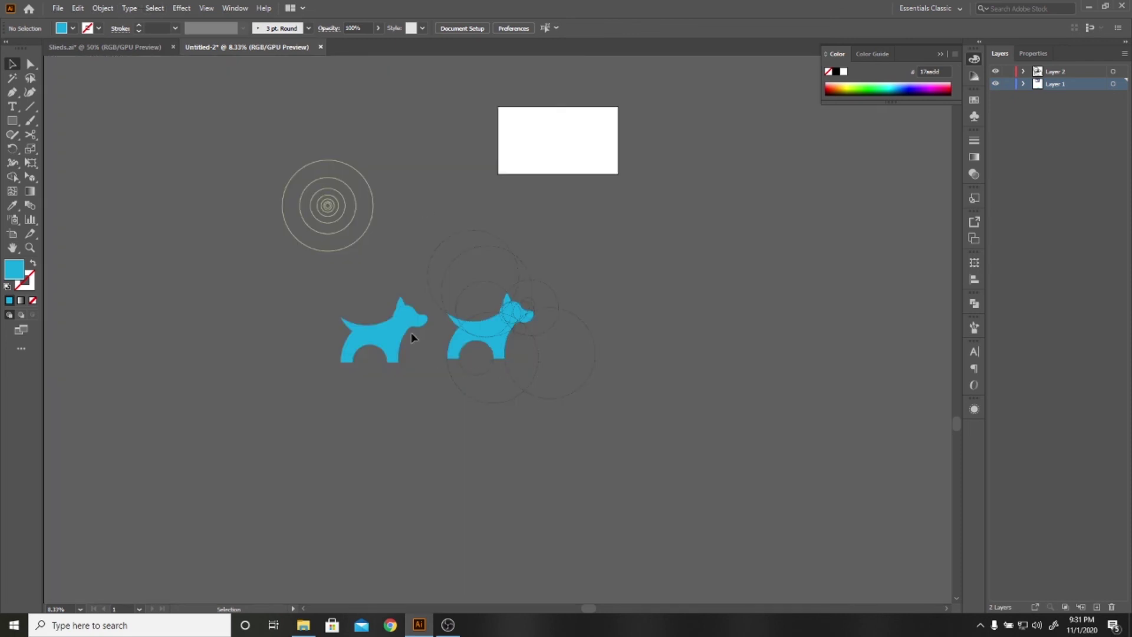
Move both dogs and the dashed circles onto the white artboard and scale them to fit
key(ctrl+plus)
scroll(398, 472, up, 1)
scroll(442, 334, right, 1)
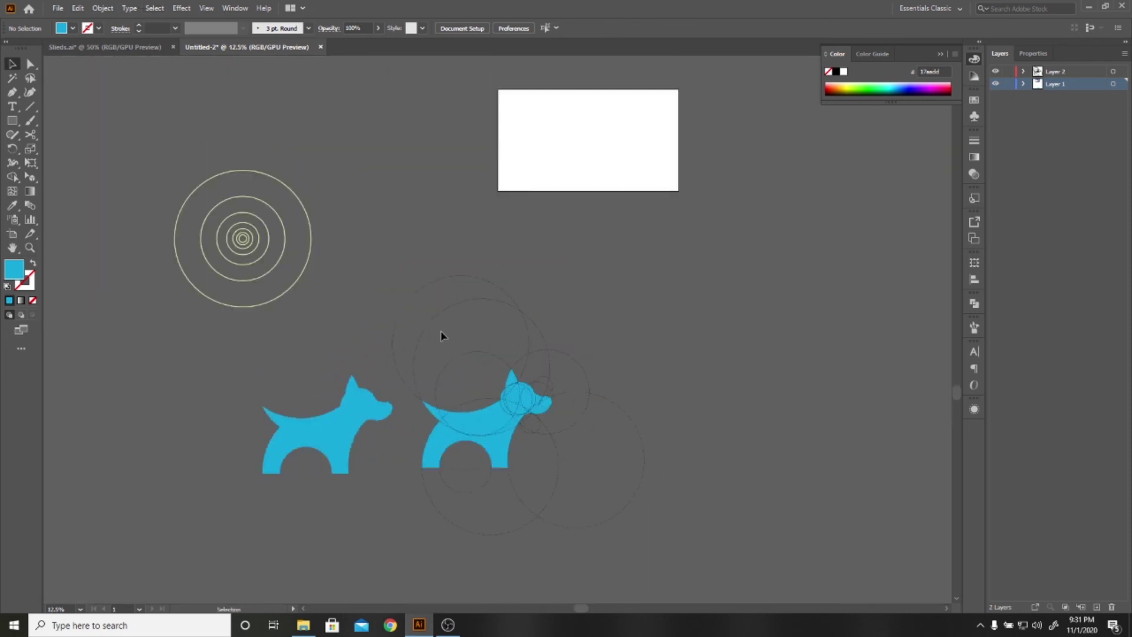
scroll(623, 395, left, 2)
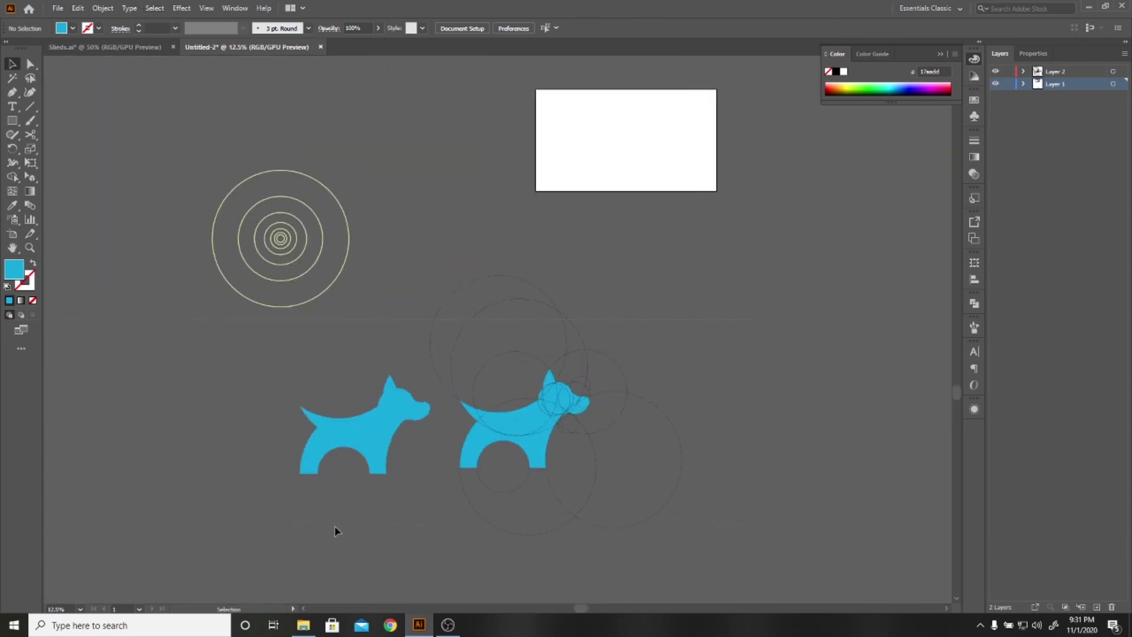
mouse_move(404, 396)
mouse_down()
mouse_move(535, 172)
mouse_move(550, 225)
mouse_up()
drag(551, 225, 453, 453)
key(space)
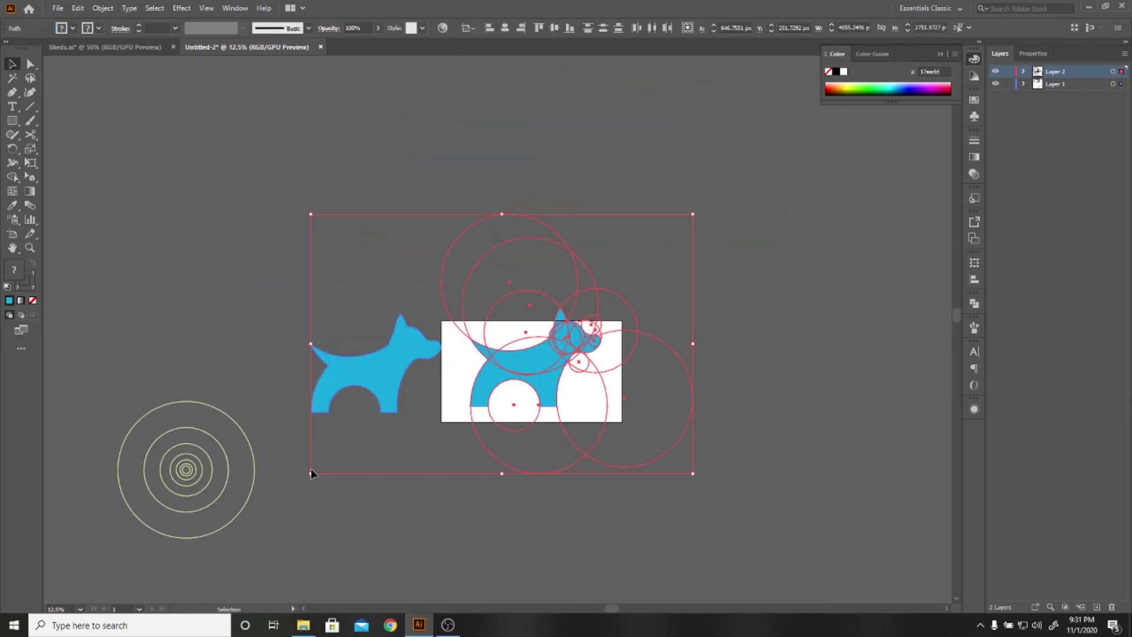
drag(312, 474, 512, 393)
Centre the artwork on the artboard and shift it 122 px higher
key(ctrl+equal)
key(ctrl+equal)
key(ctrl+equal)
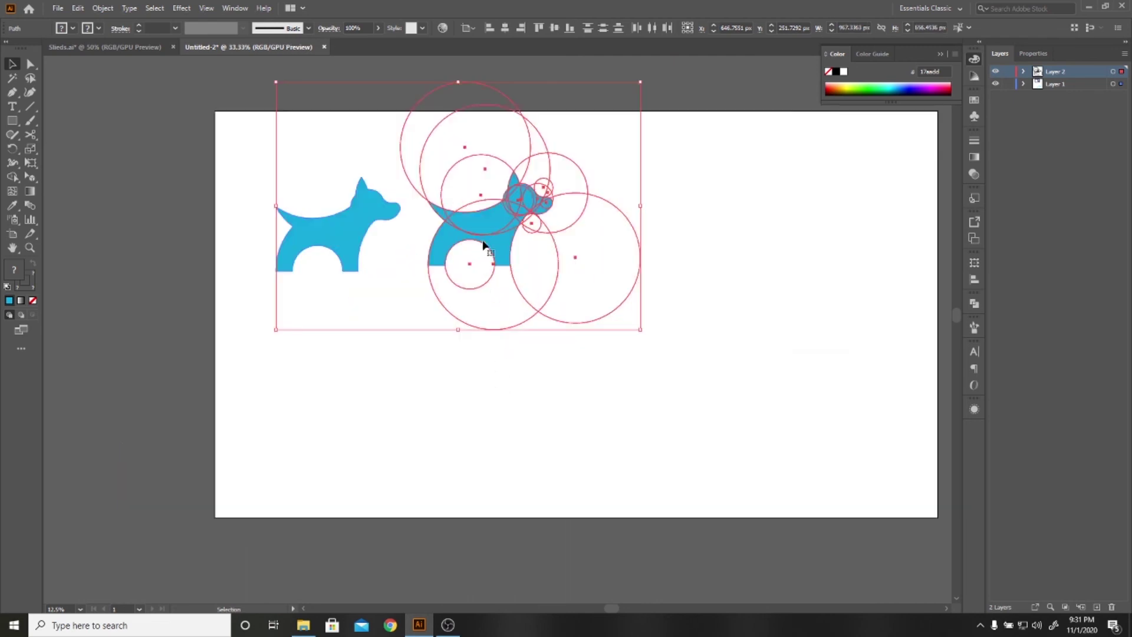
mouse_move(487, 245)
mouse_down()
mouse_move(595, 375)
mouse_move(619, 374)
mouse_up()
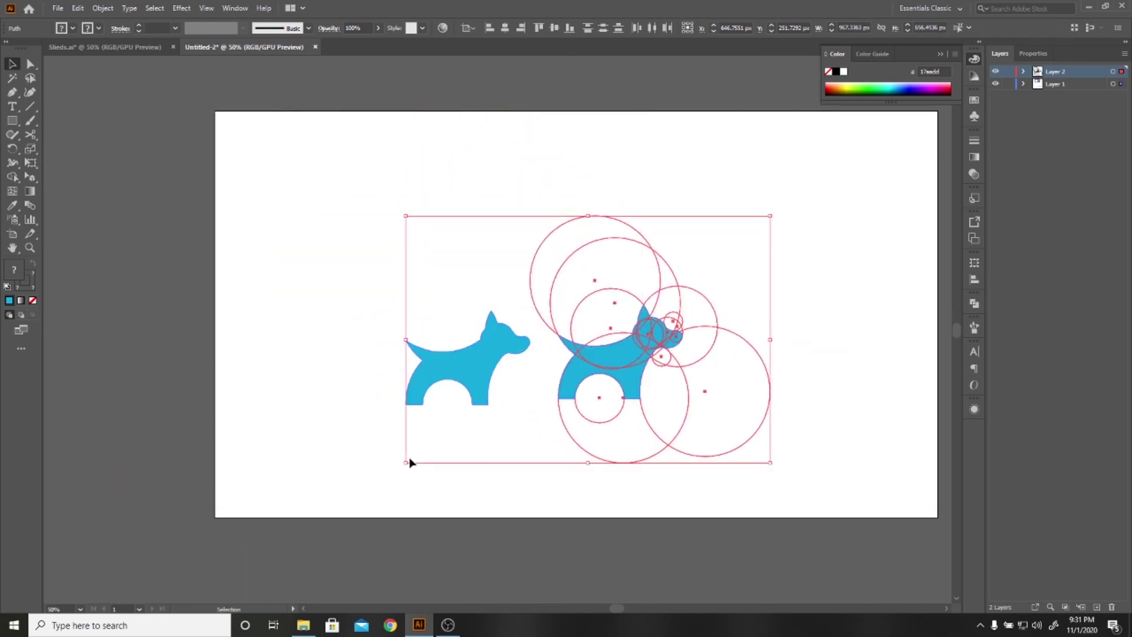
drag(568, 448, 503, 455)
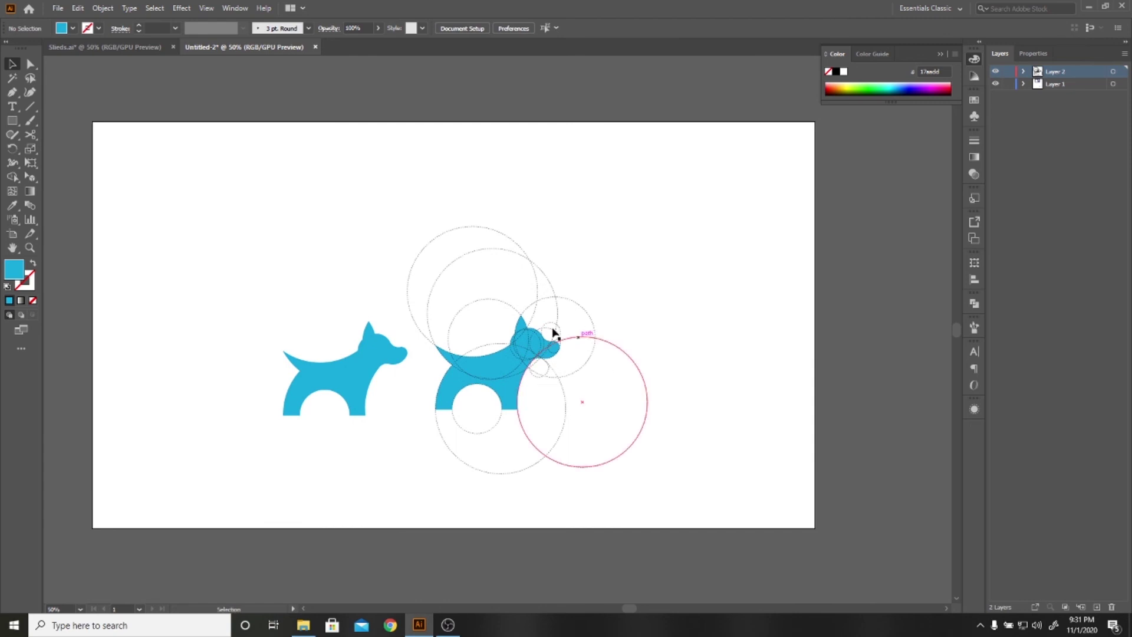
drag(167, 199, 701, 505)
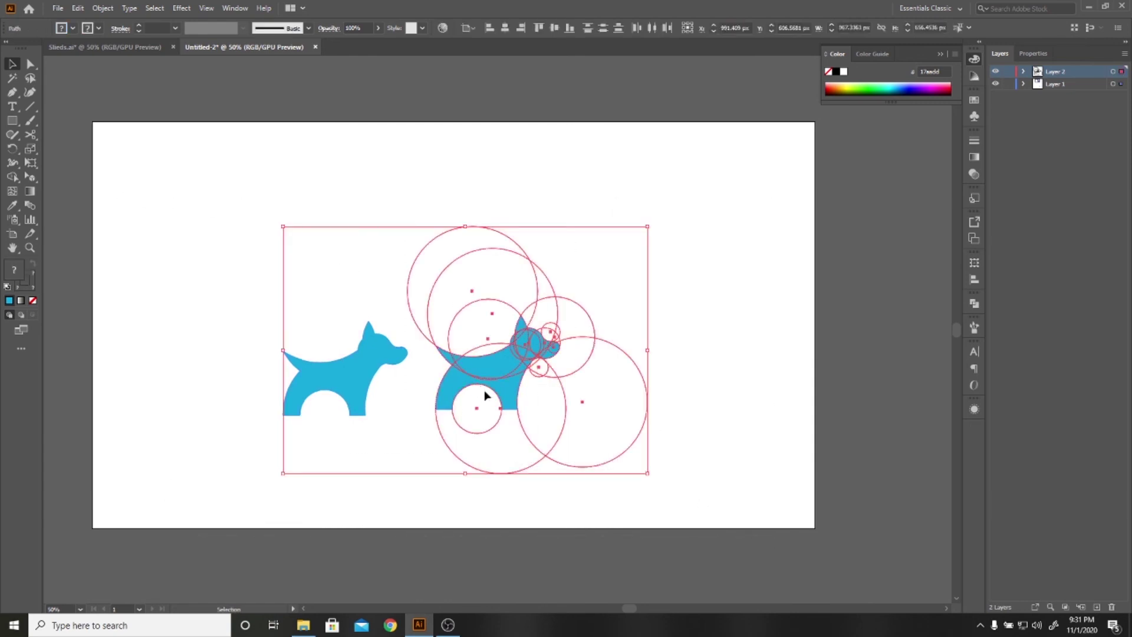
drag(504, 391, 498, 359)
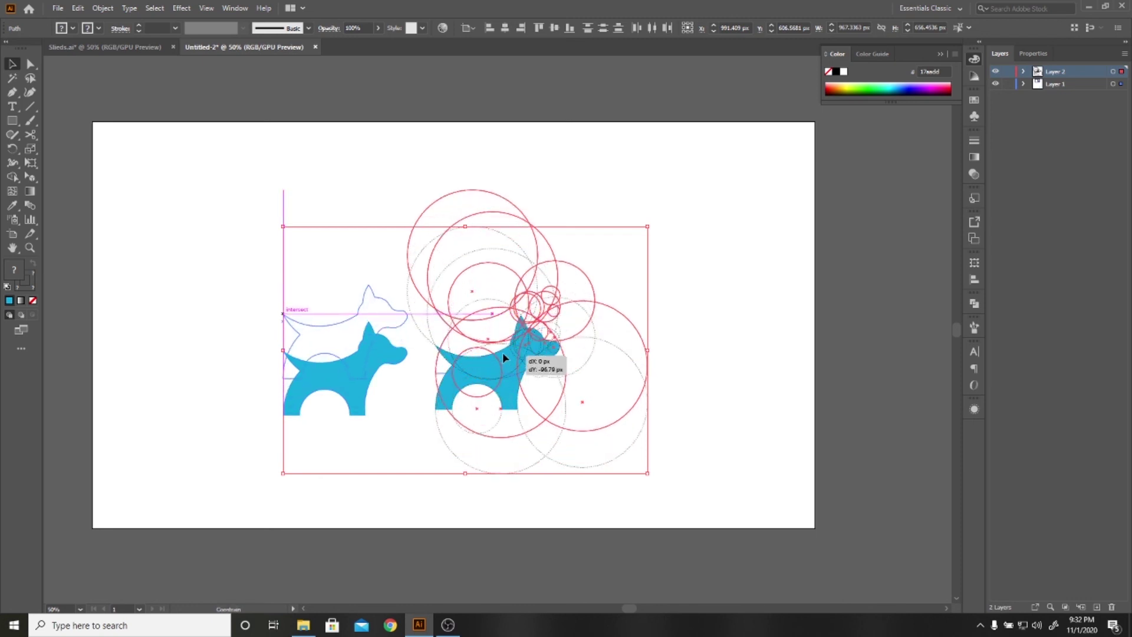
drag(430, 470, 429, 470)
click(417, 458)
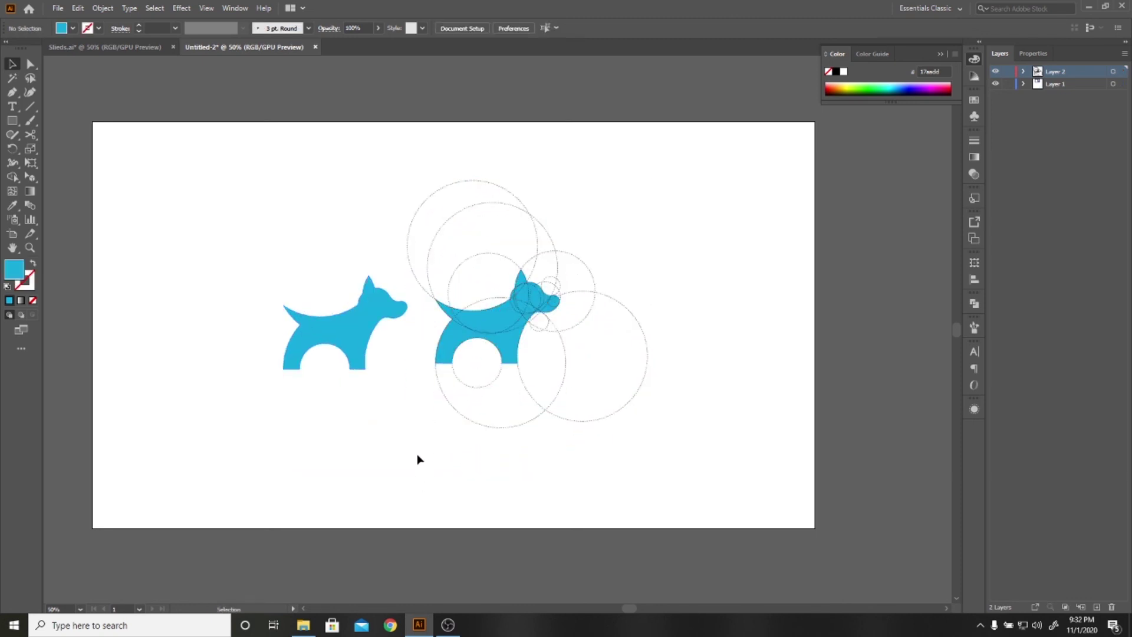